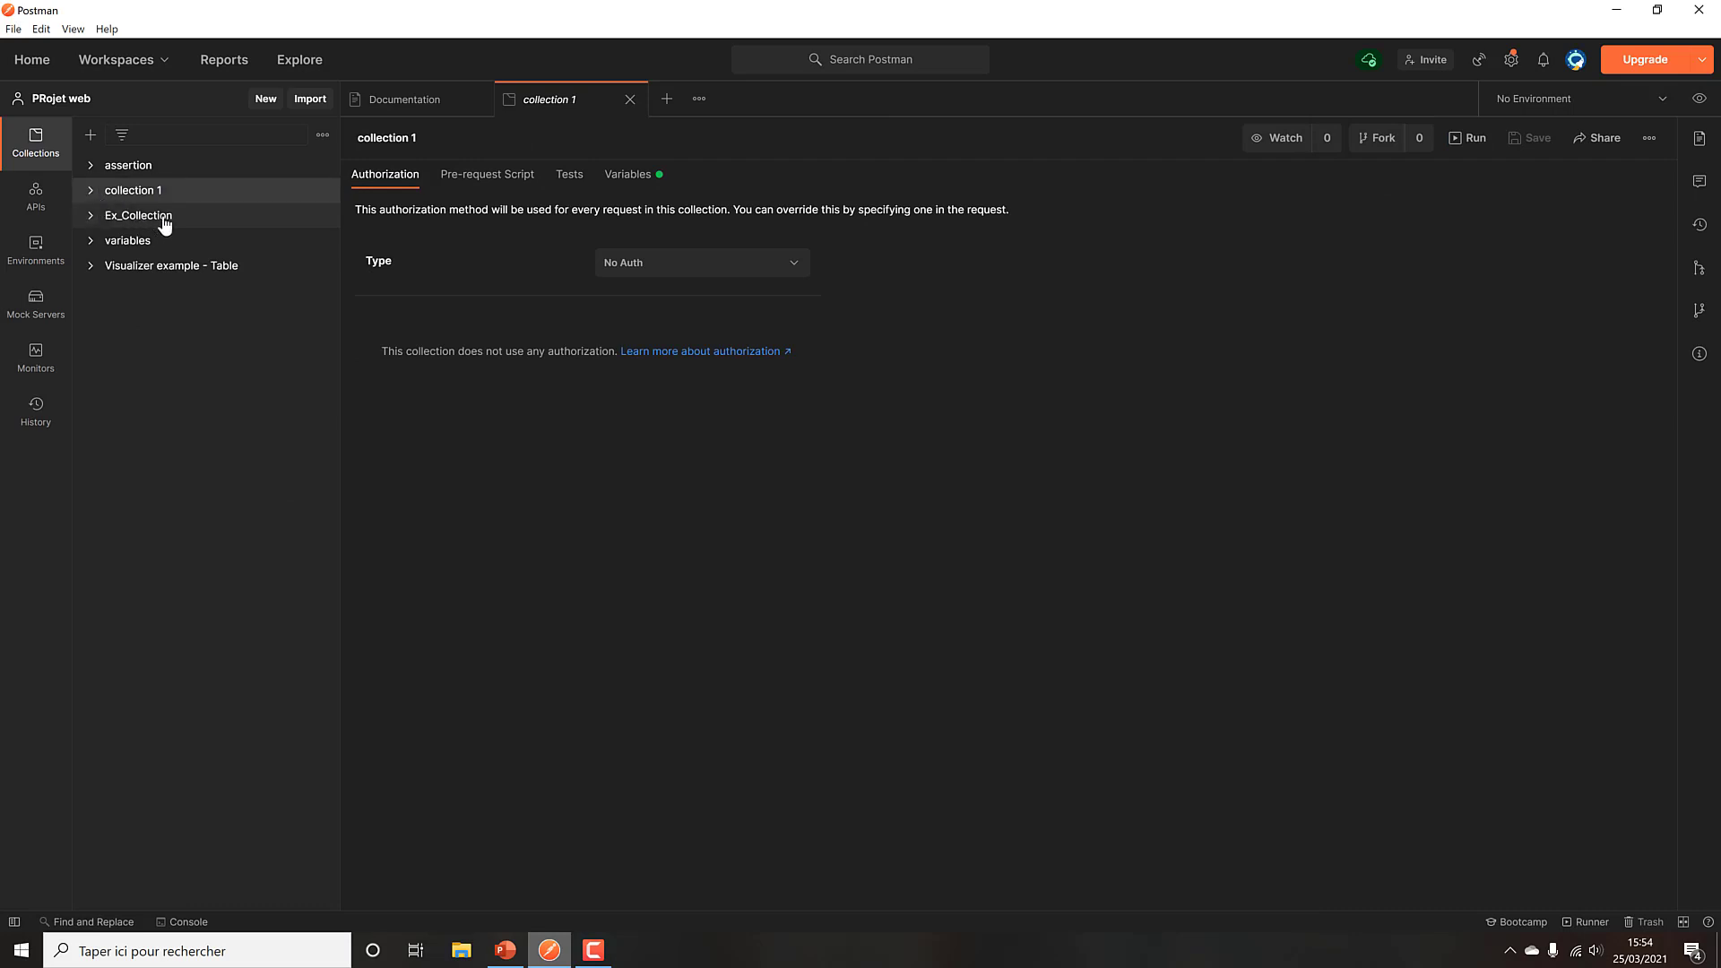
Step: Open Ex_Collection and examine the actions available for it, including Mock collection
click(160, 219)
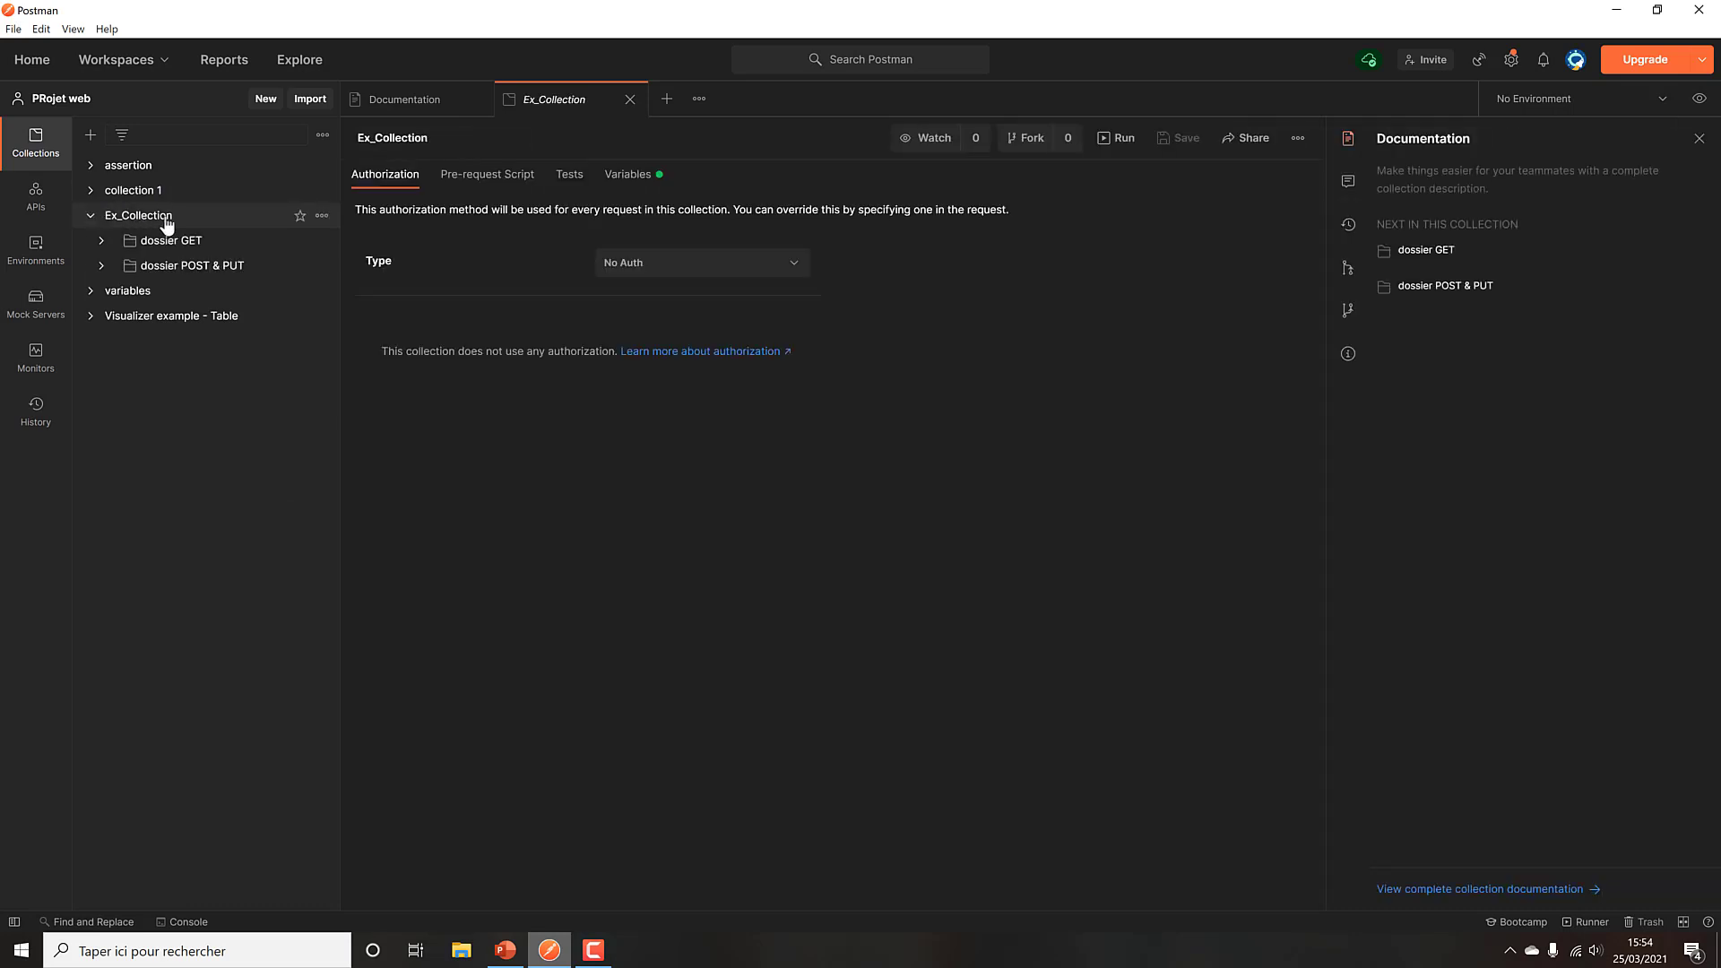
click(90, 216)
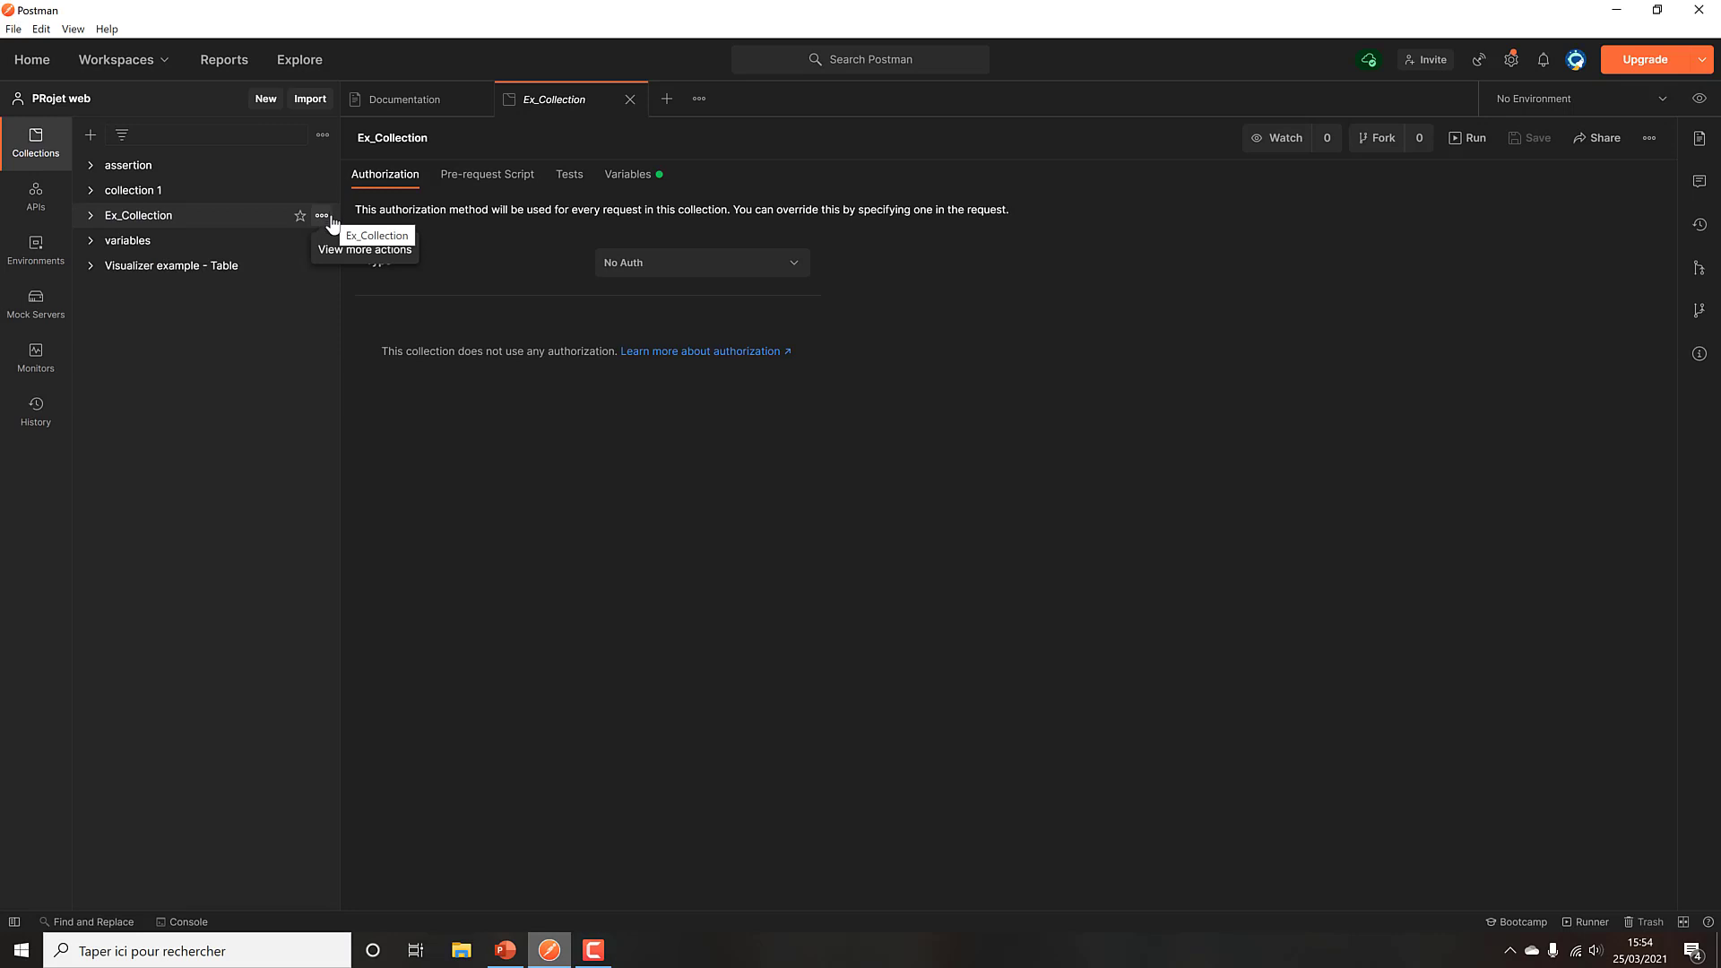
click(325, 218)
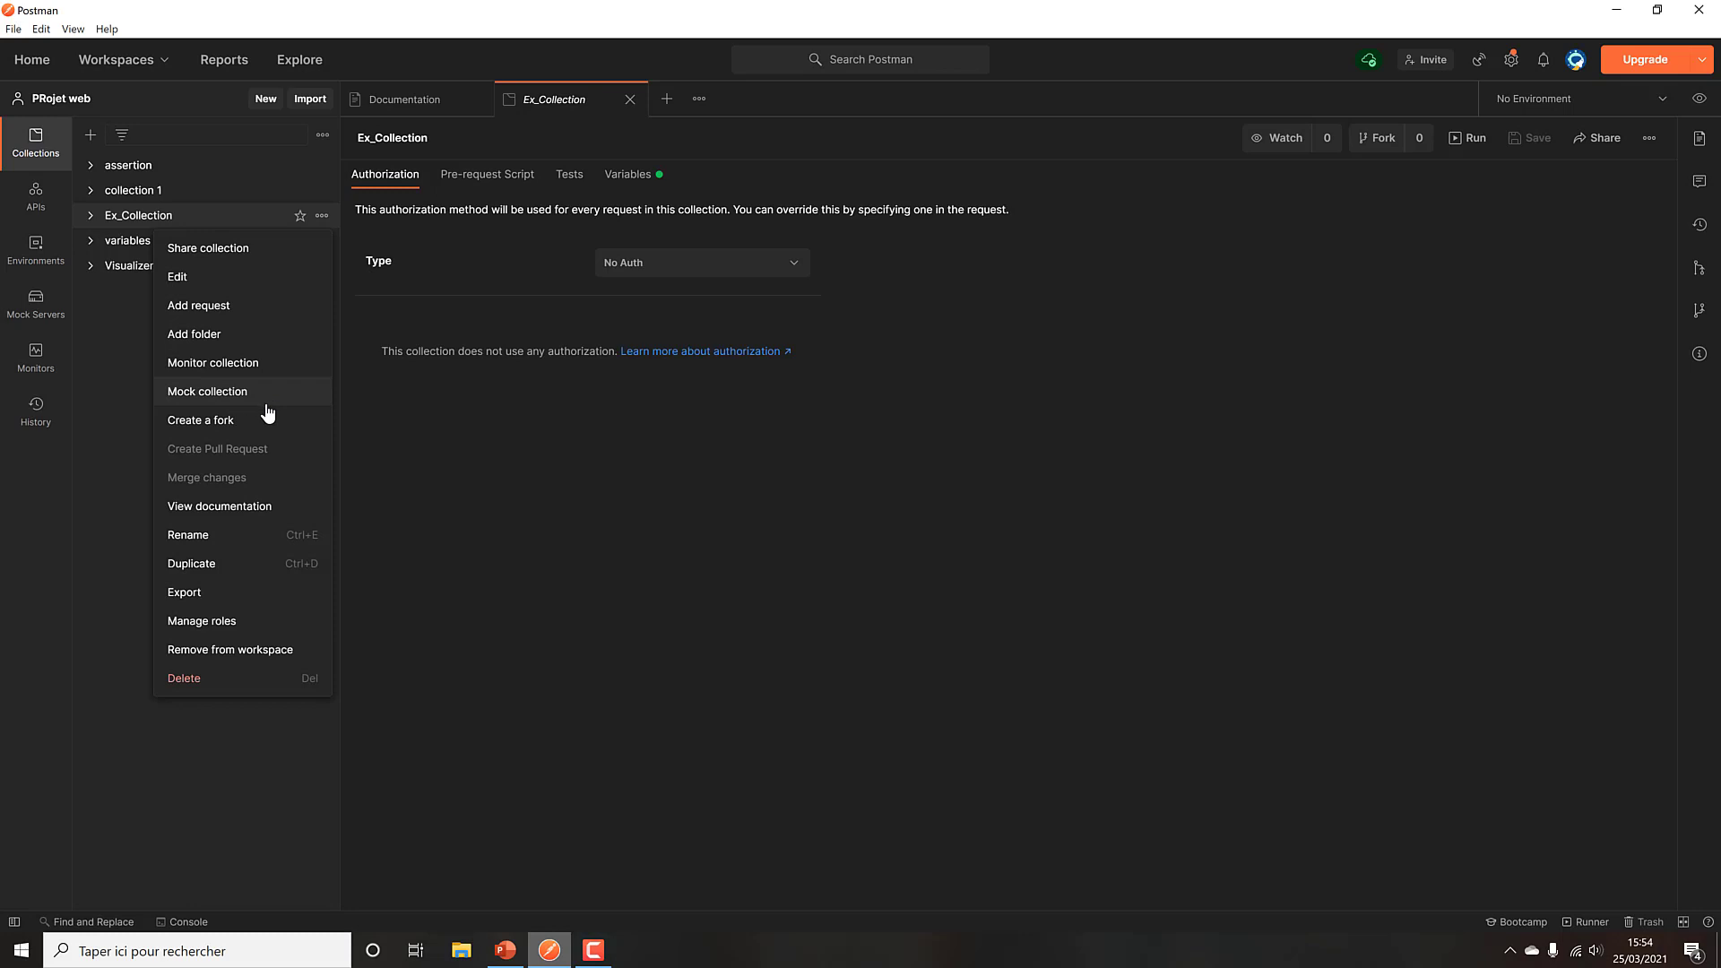
click(321, 216)
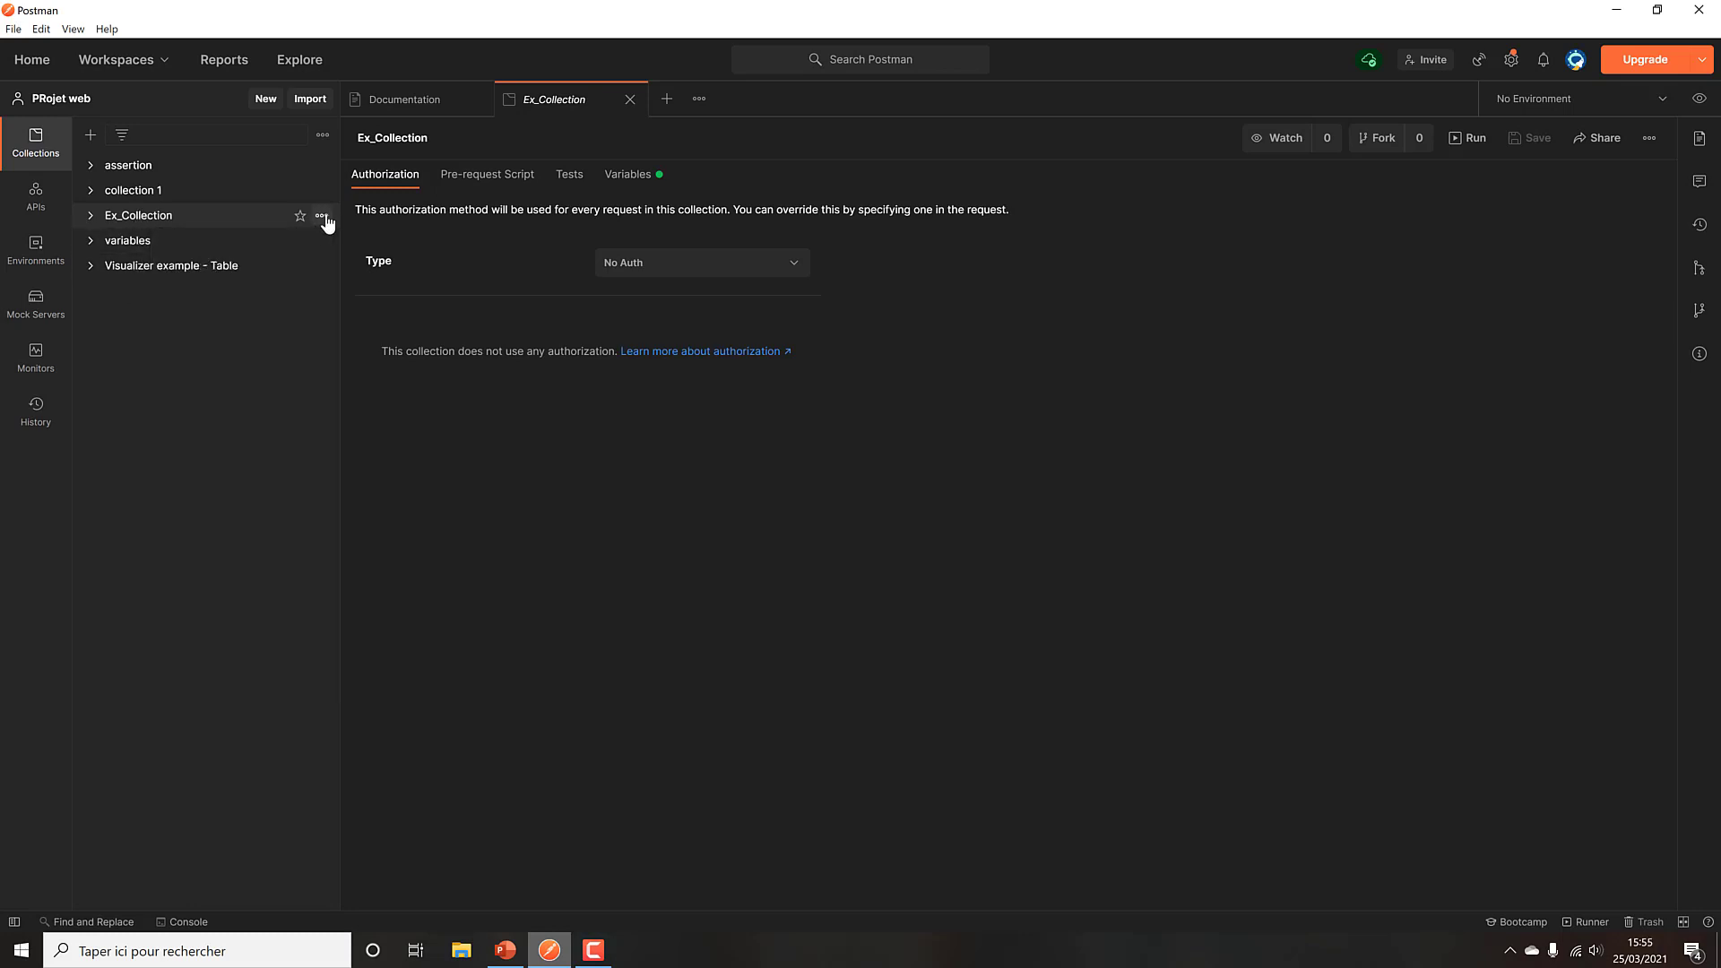
Step: Start creating a mock server from a new collection, with a GET request for "client/1" returning the body "client 1"
click(37, 303)
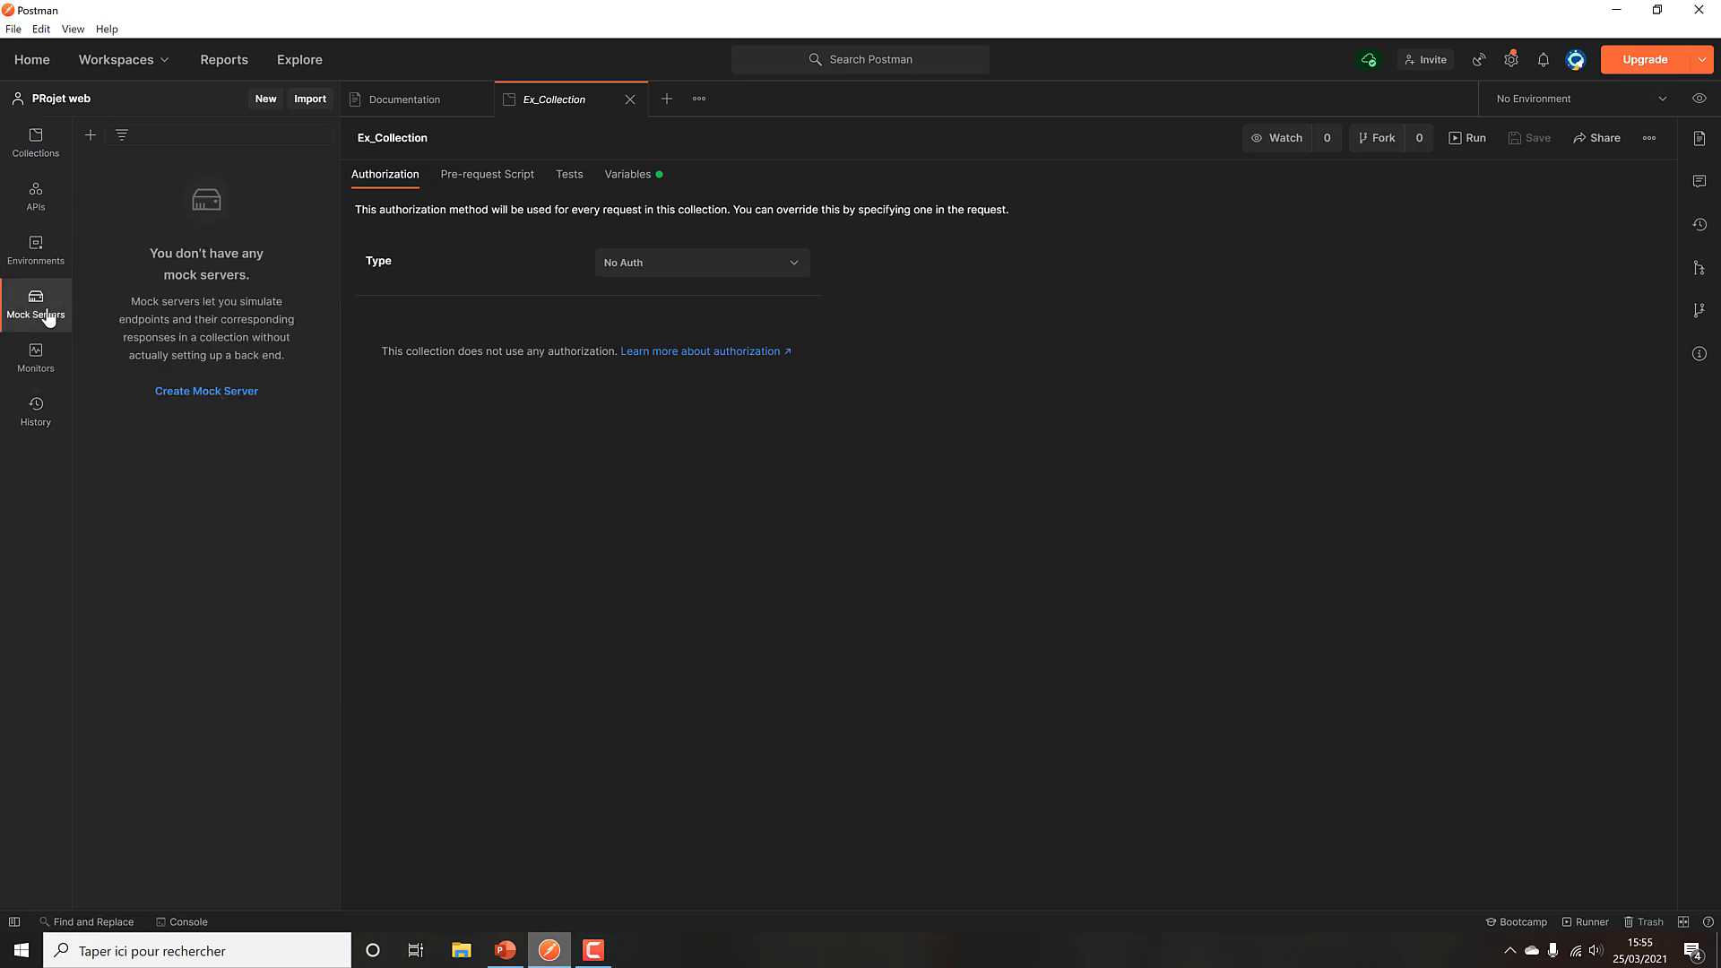
click(194, 393)
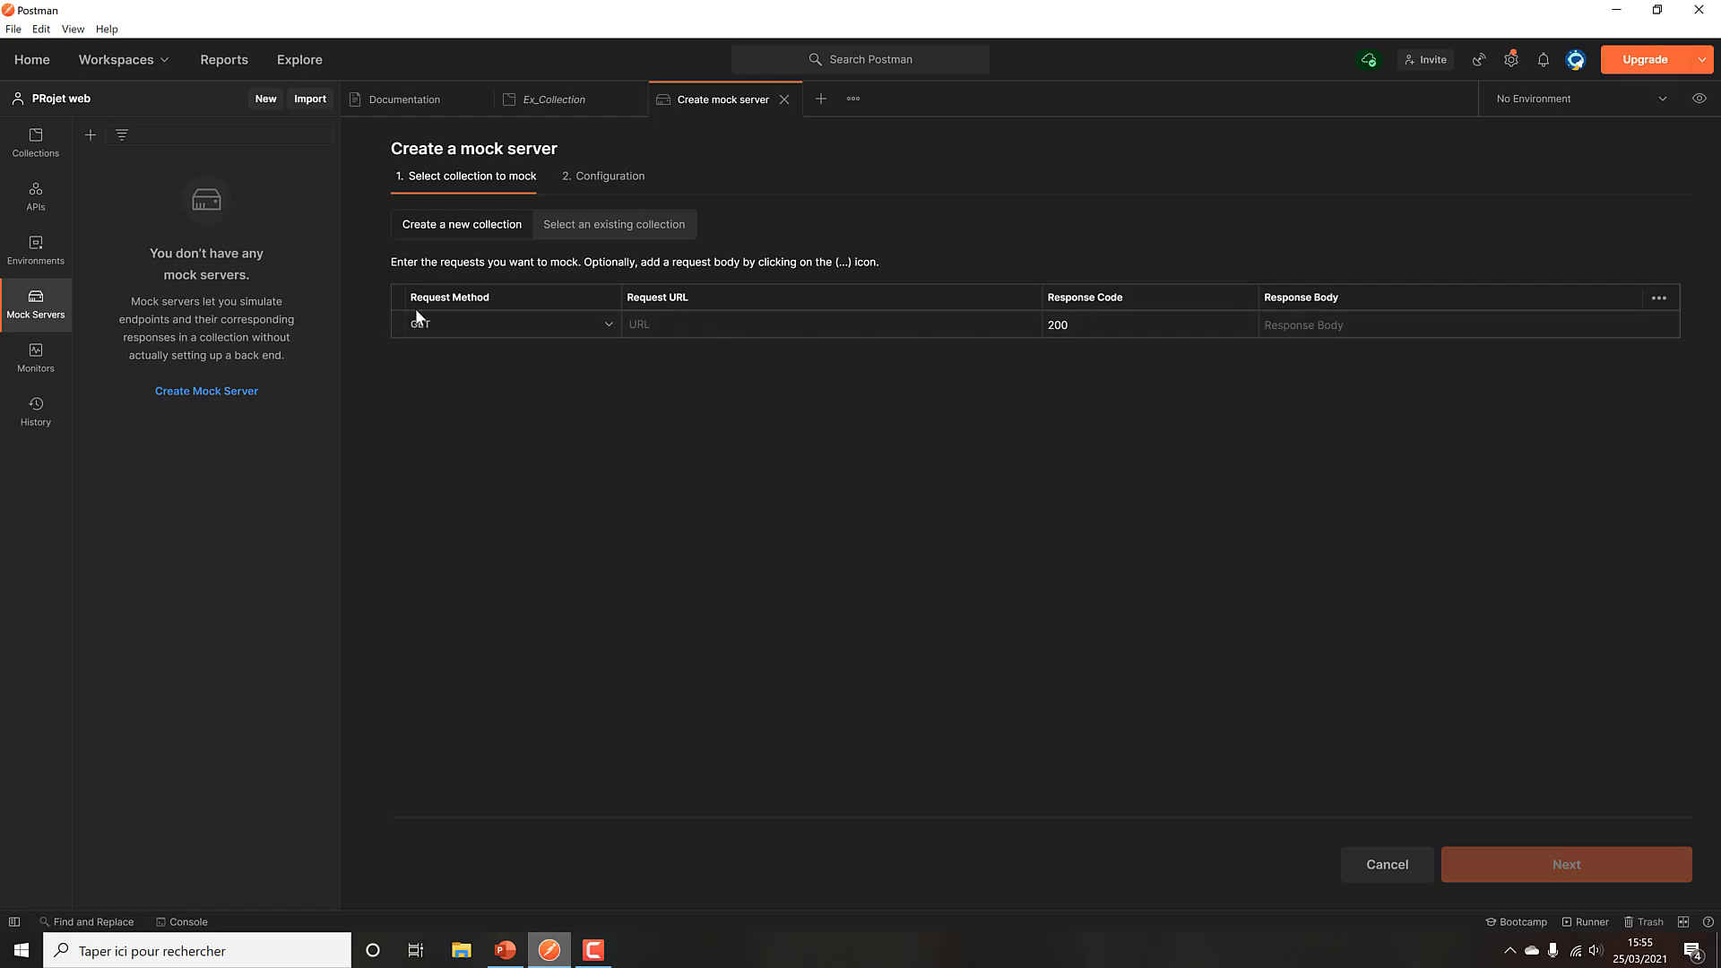
click(599, 333)
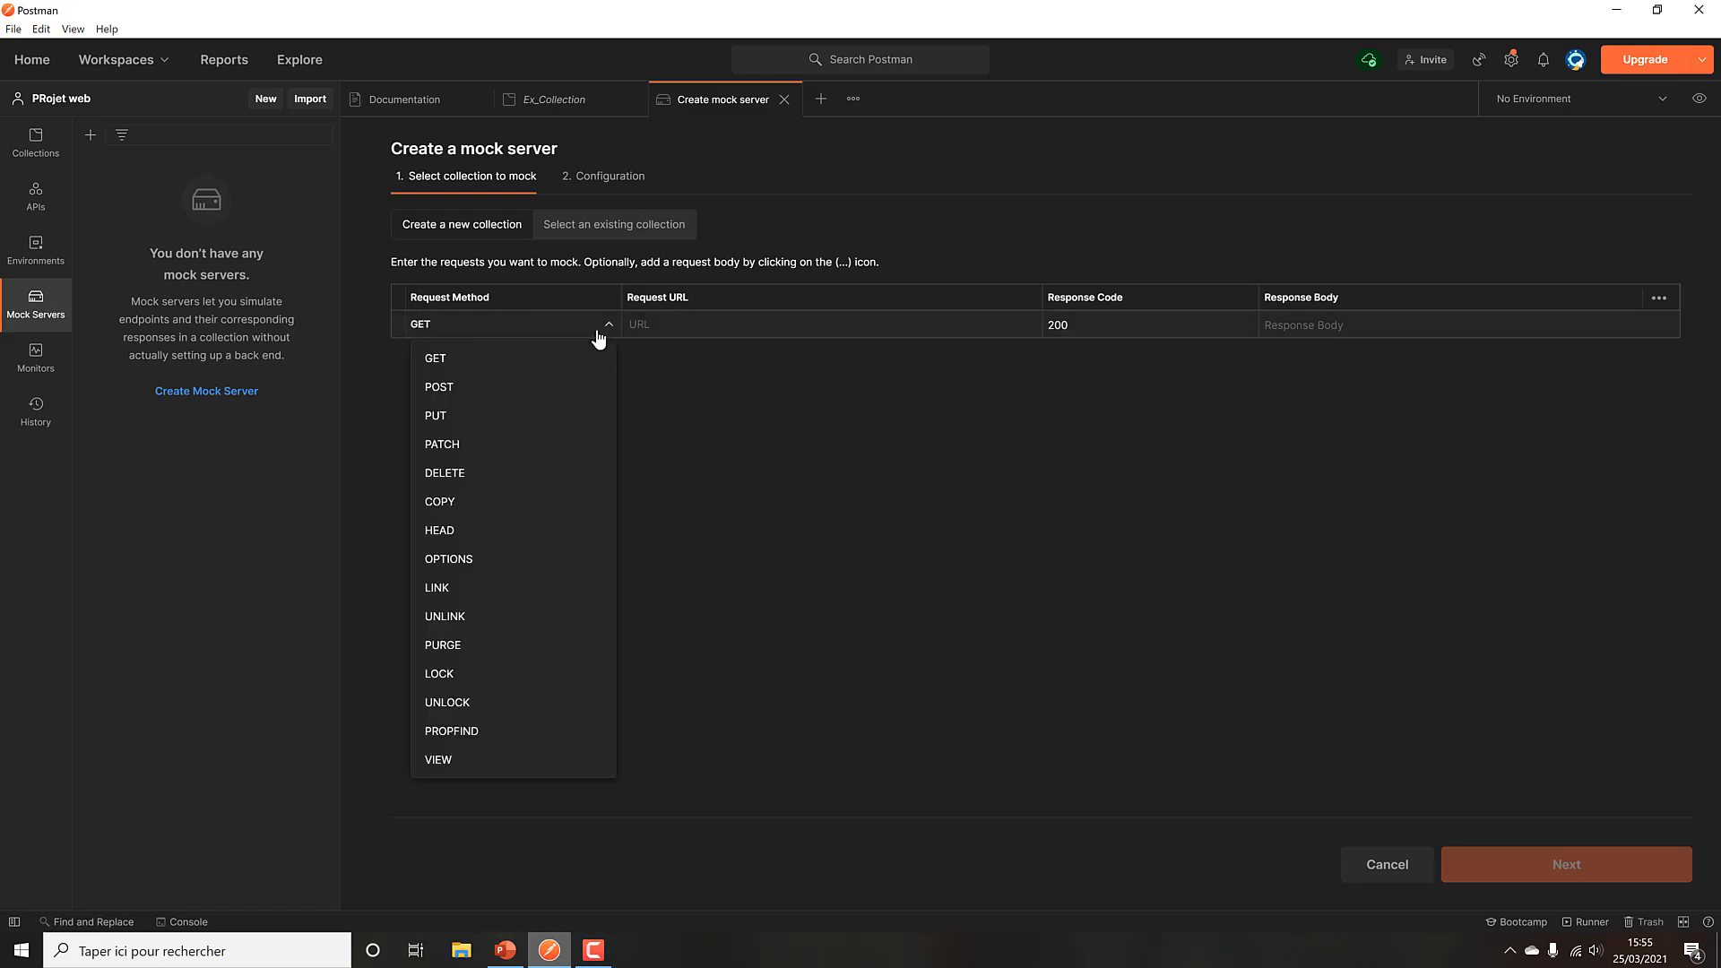
click(521, 359)
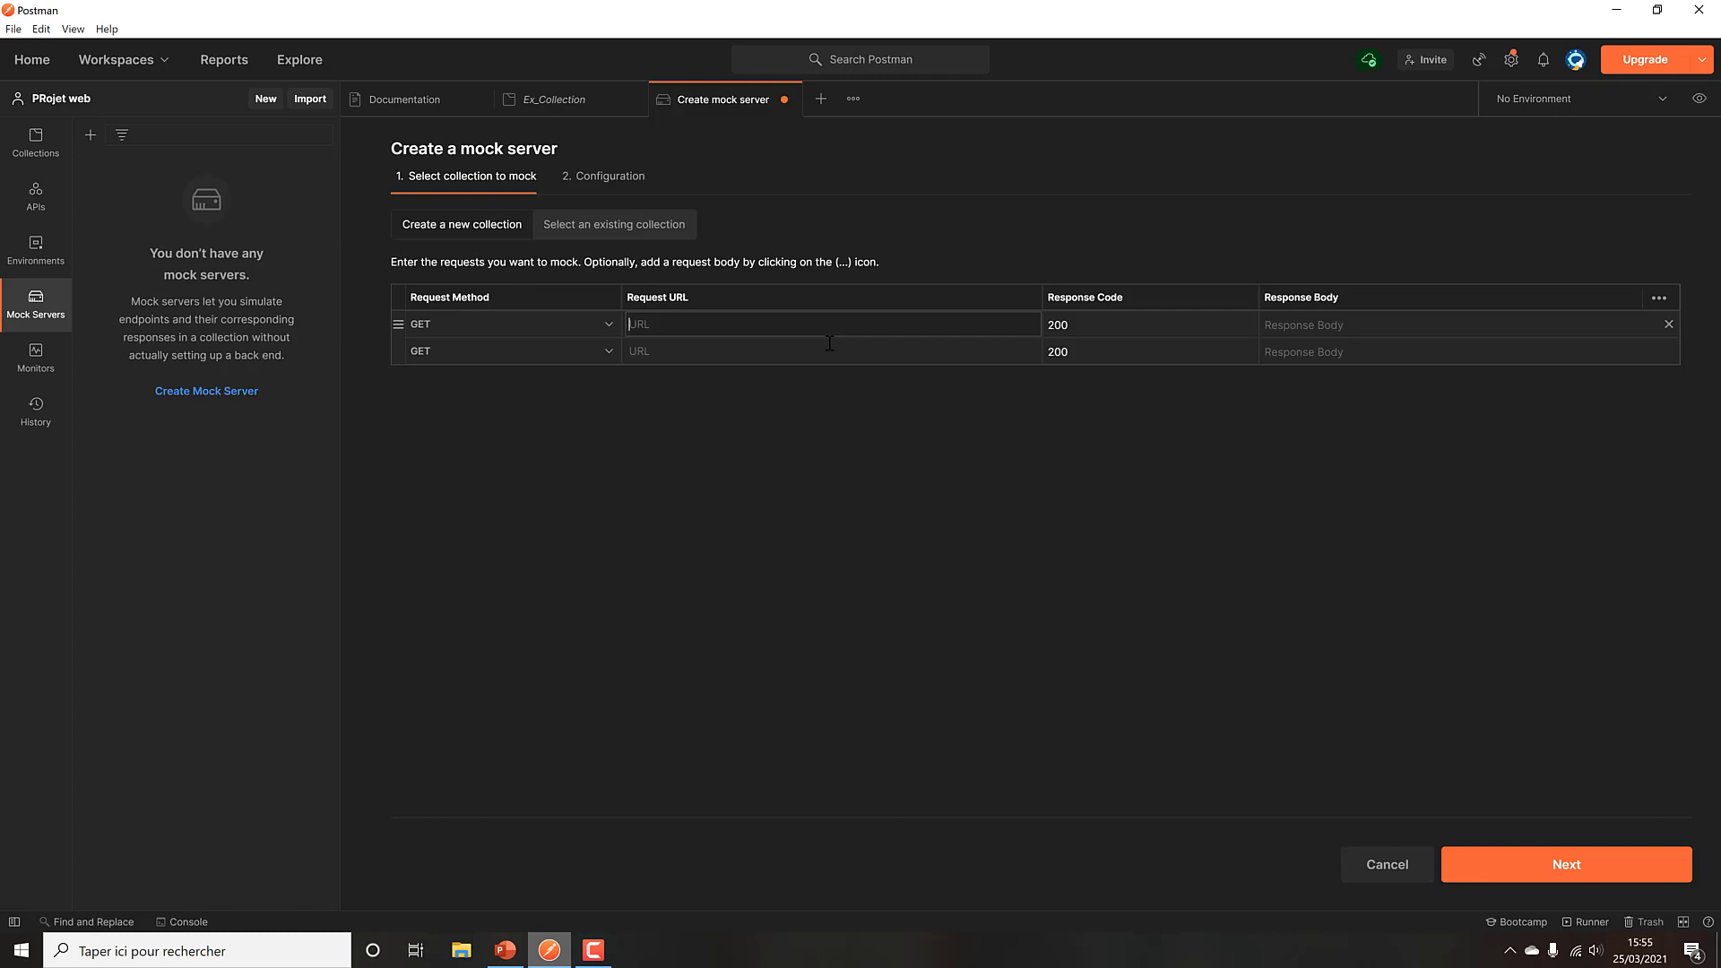
text(client)
click(1111, 323)
click(1340, 326)
text(client)
Step: Add a second GET request to the mock with URL "contrat/1" and response body "contrat 1"
click(574, 355)
click(715, 346)
text(cont)
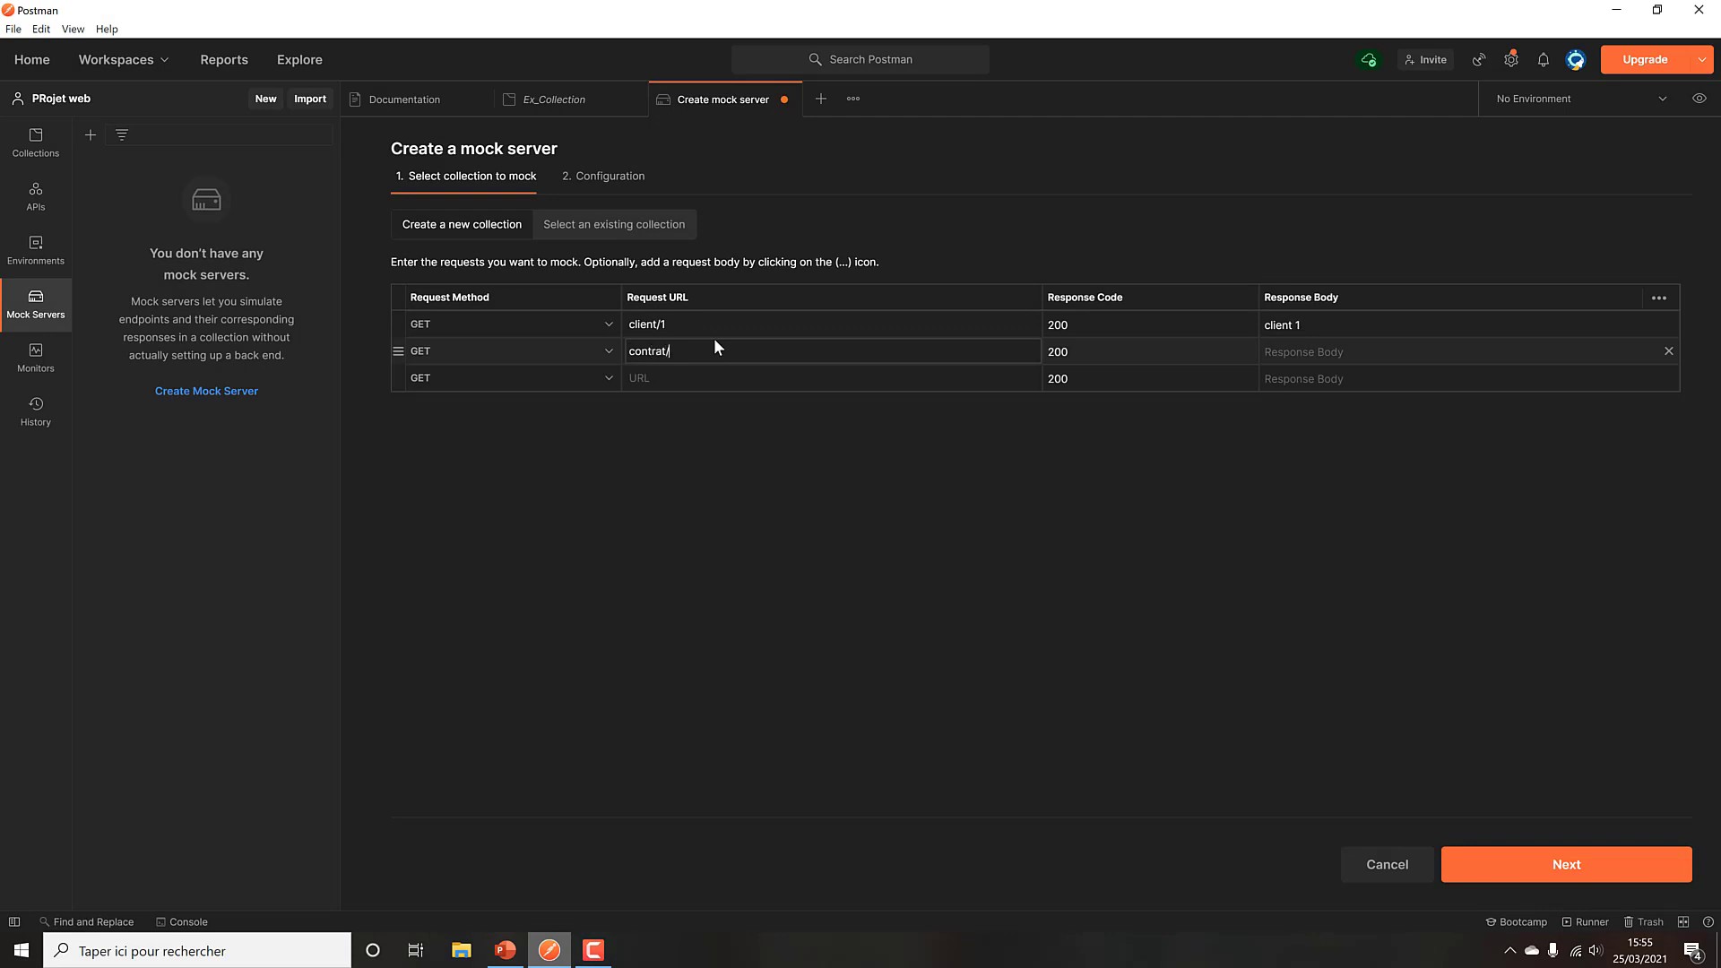
click(1360, 360)
text(contrat 1)
Step: Reword the two response bodies as "c'est le client 1" and "c'est le contrat 1"
click(1275, 325)
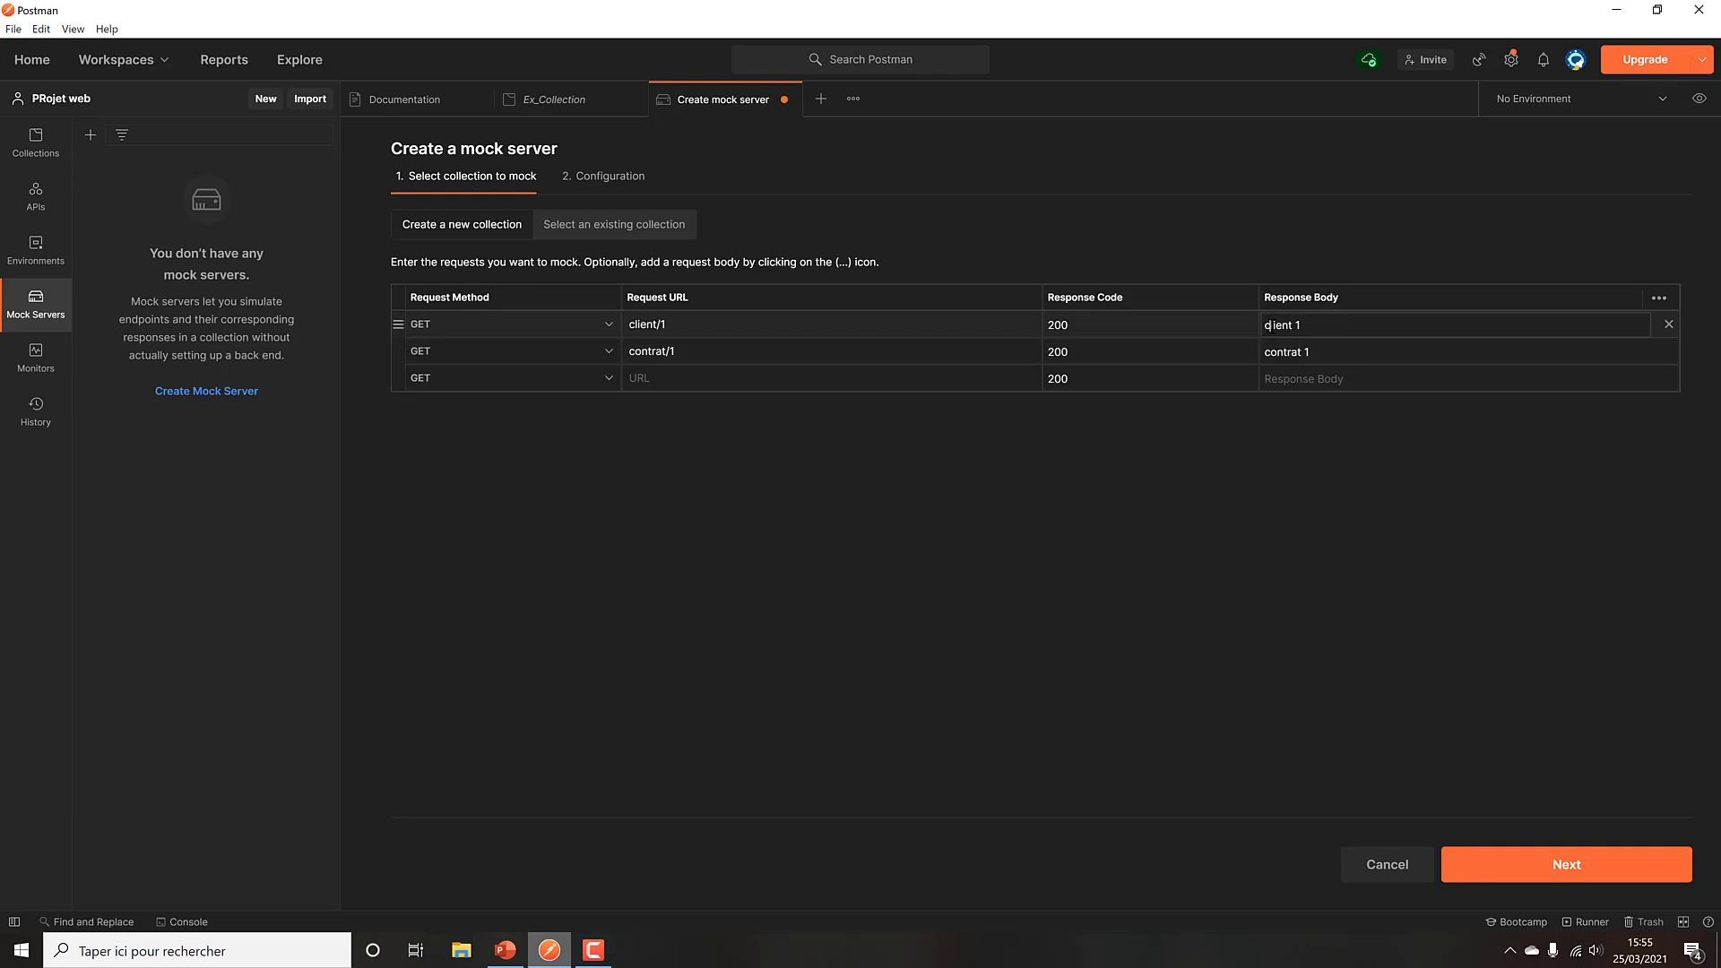
text(c'est le)
click(1266, 351)
text(c'est le)
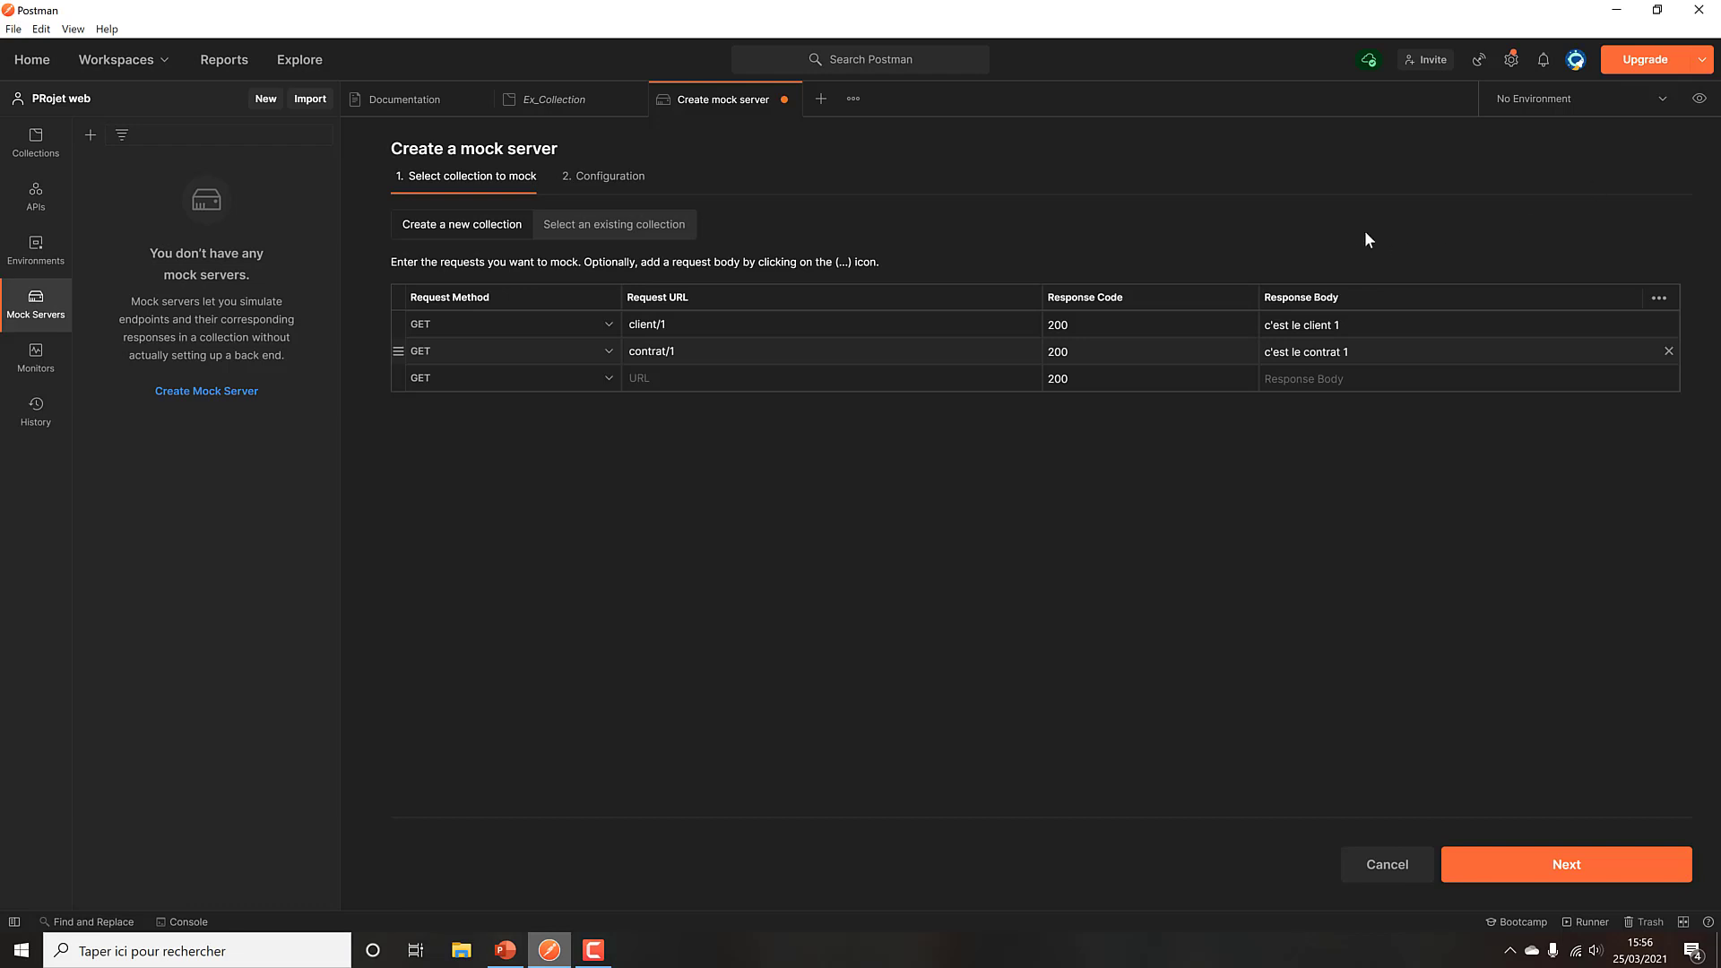
Step: Continue to the mock server configuration and name the server "Test Mock Server"
click(1556, 872)
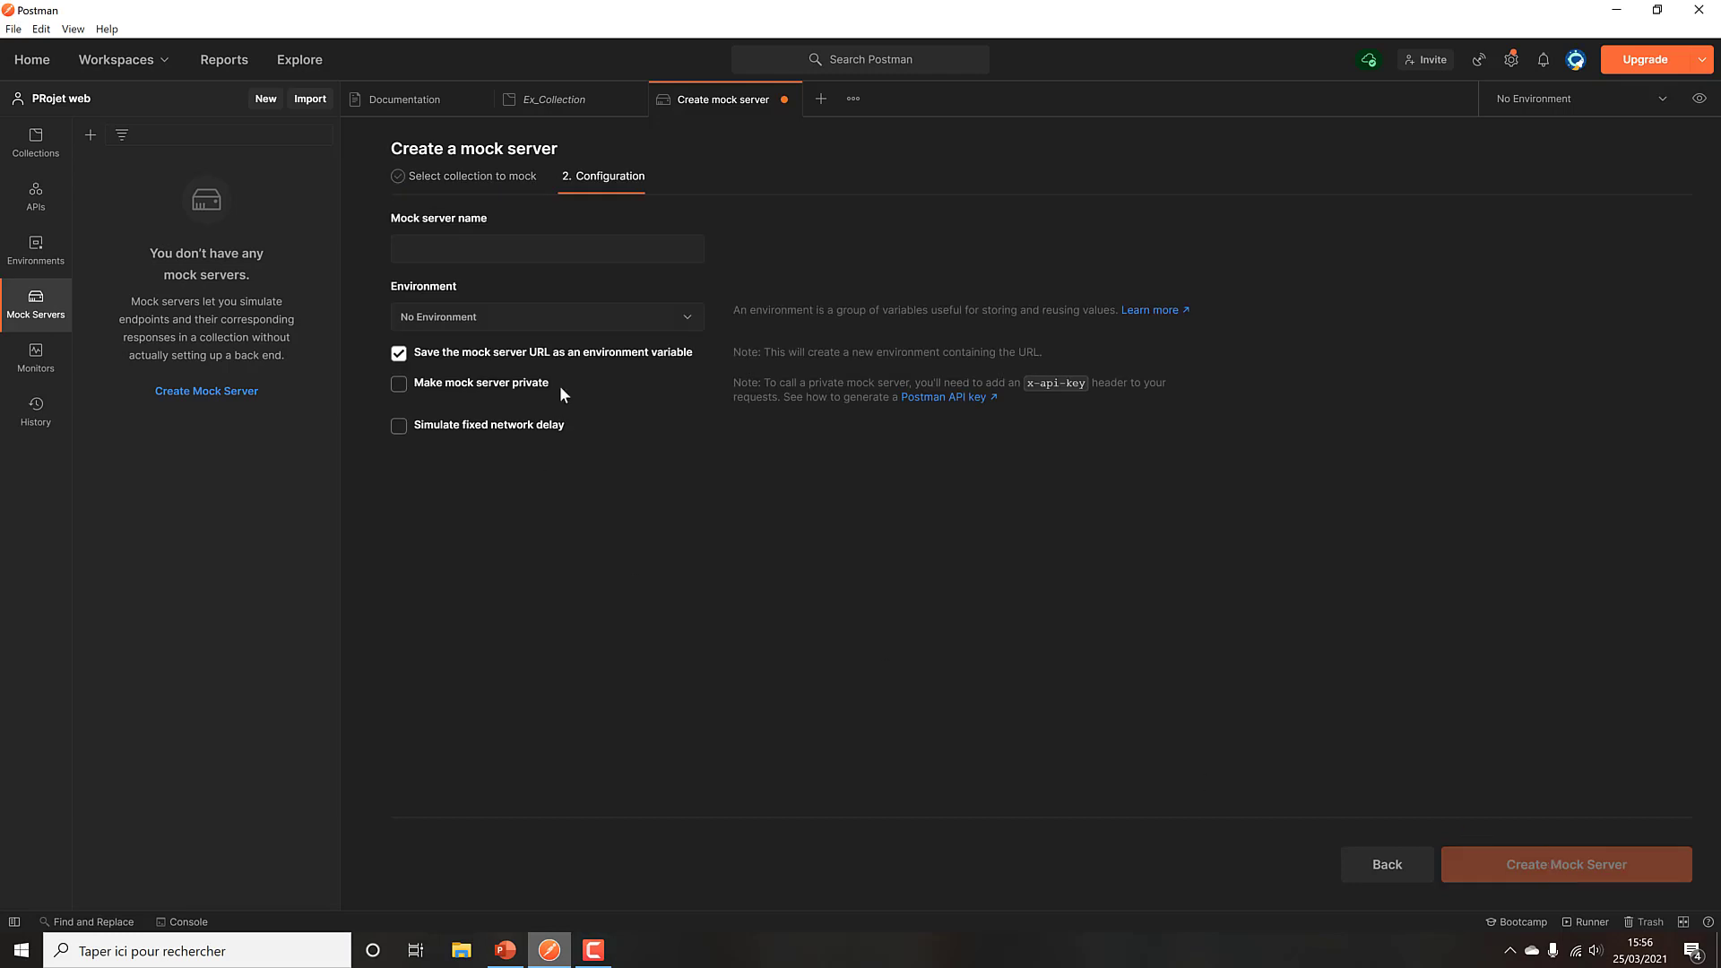
click(452, 251)
text(Test Mock Serv)
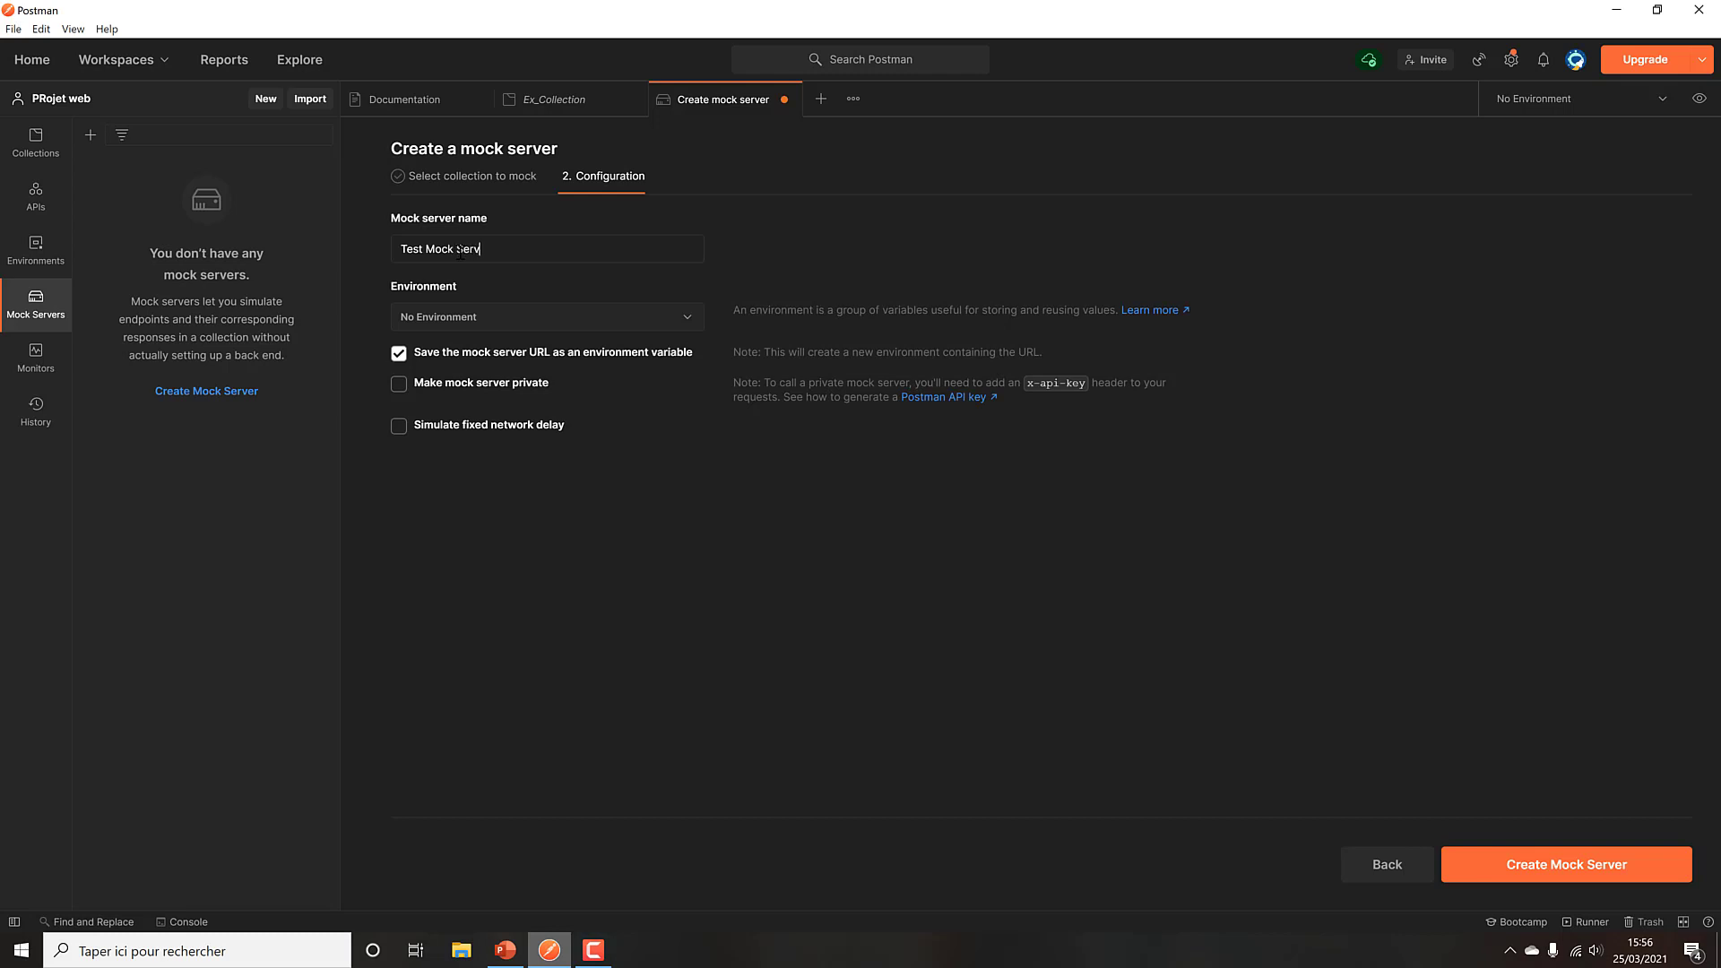
click(619, 327)
click(739, 301)
click(683, 314)
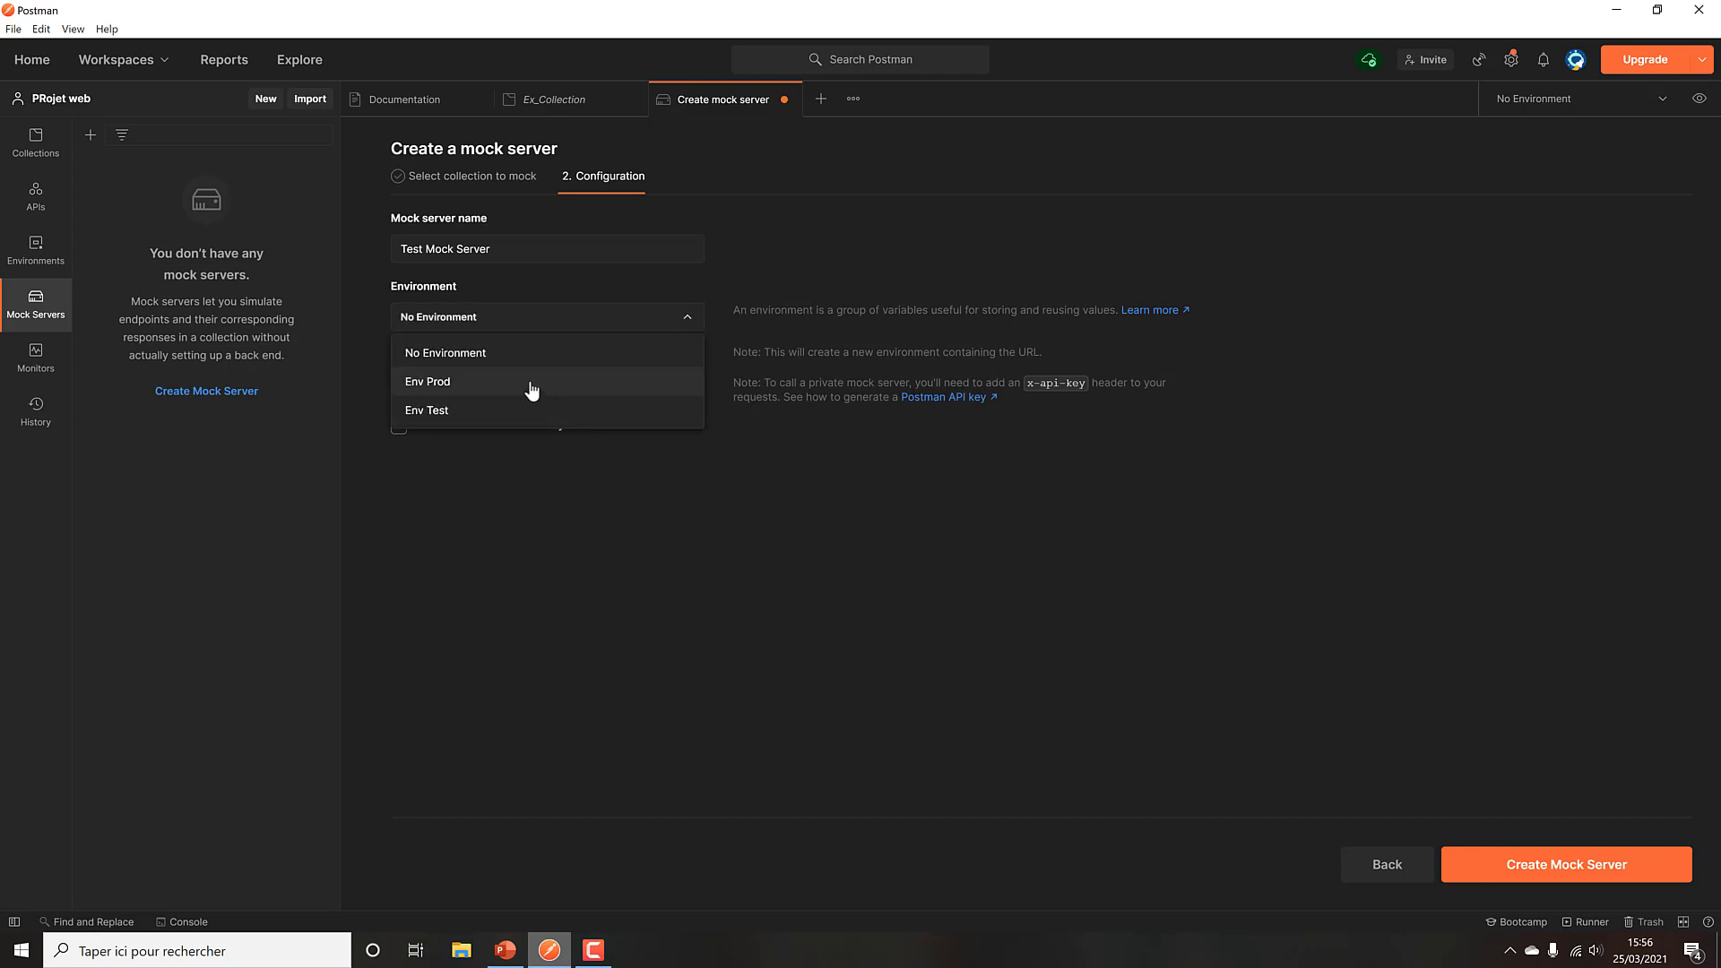
click(531, 384)
click(669, 323)
click(560, 355)
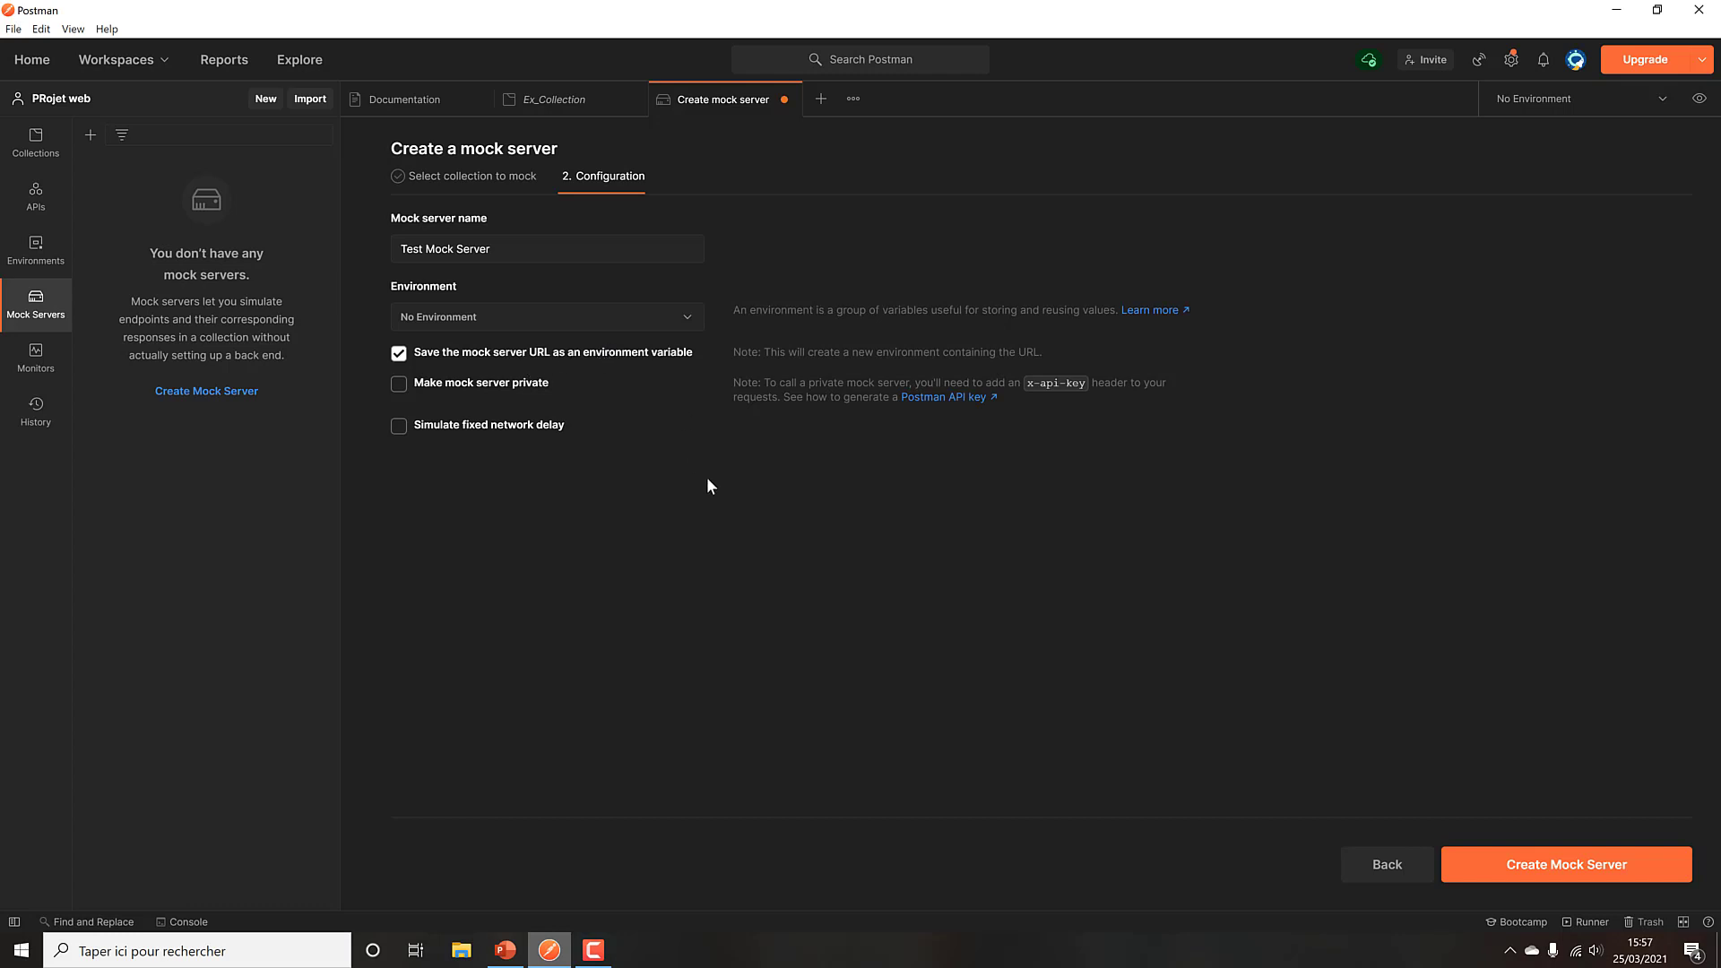
click(479, 392)
click(456, 394)
drag(1040, 388, 1090, 389)
Step: Open the linked environment documentation in the browser and look through the Managing environments article
click(1161, 314)
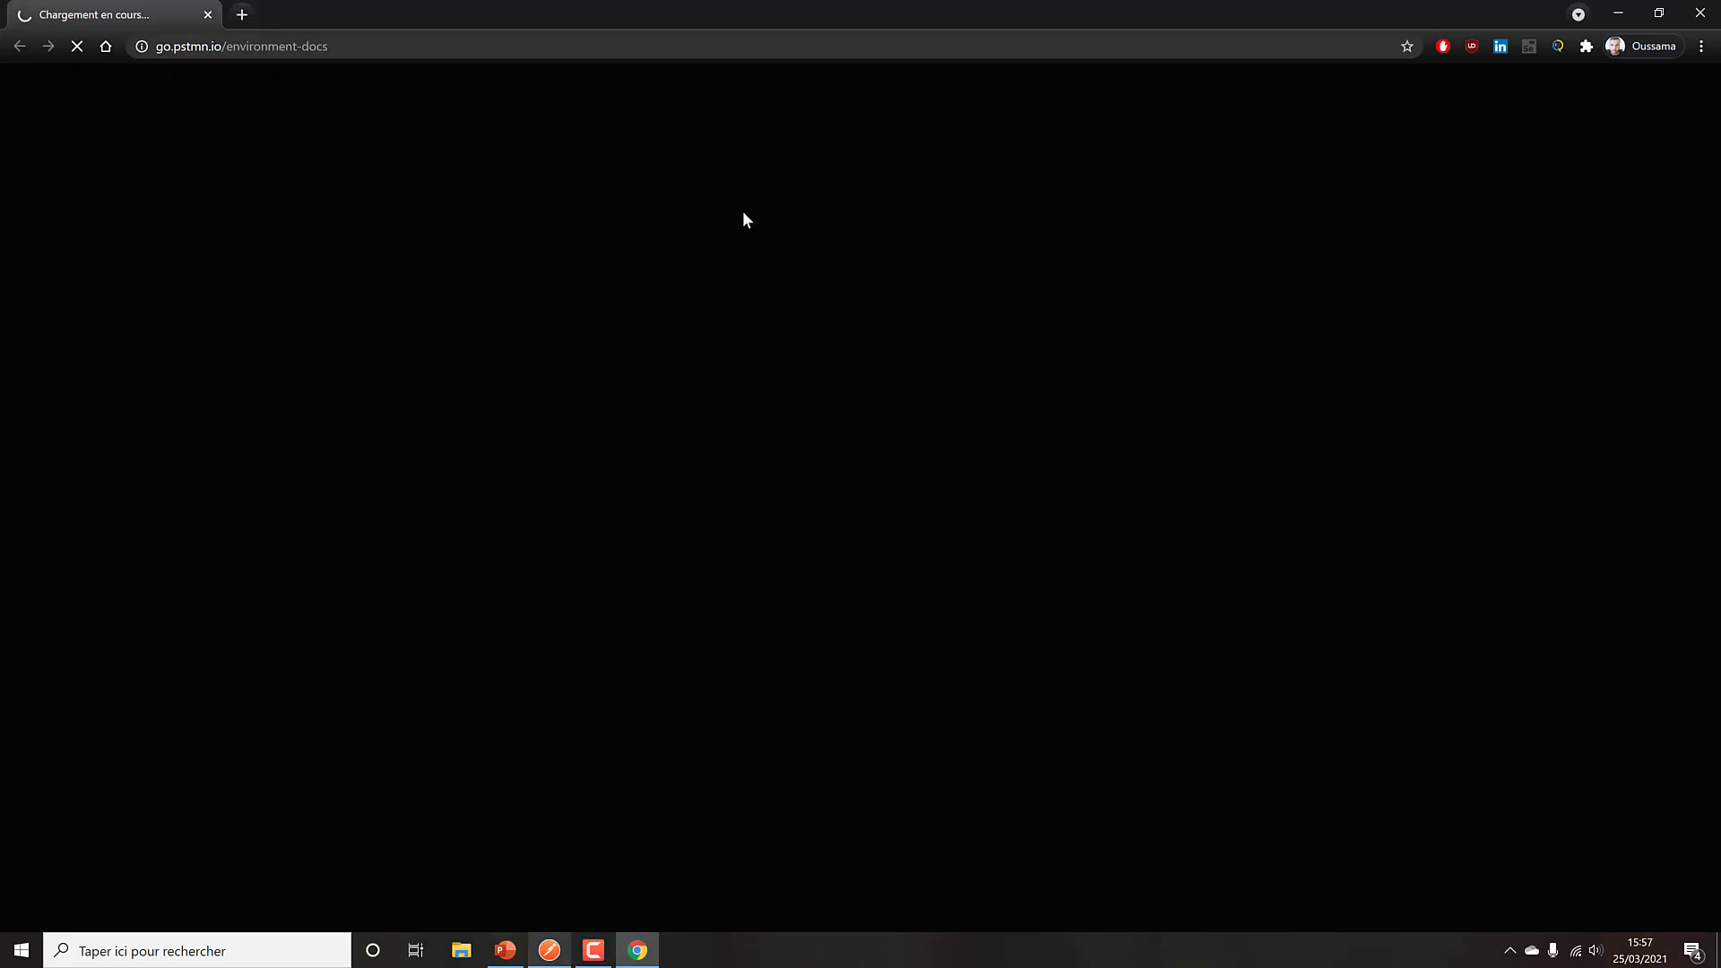
key(alt+Tab)
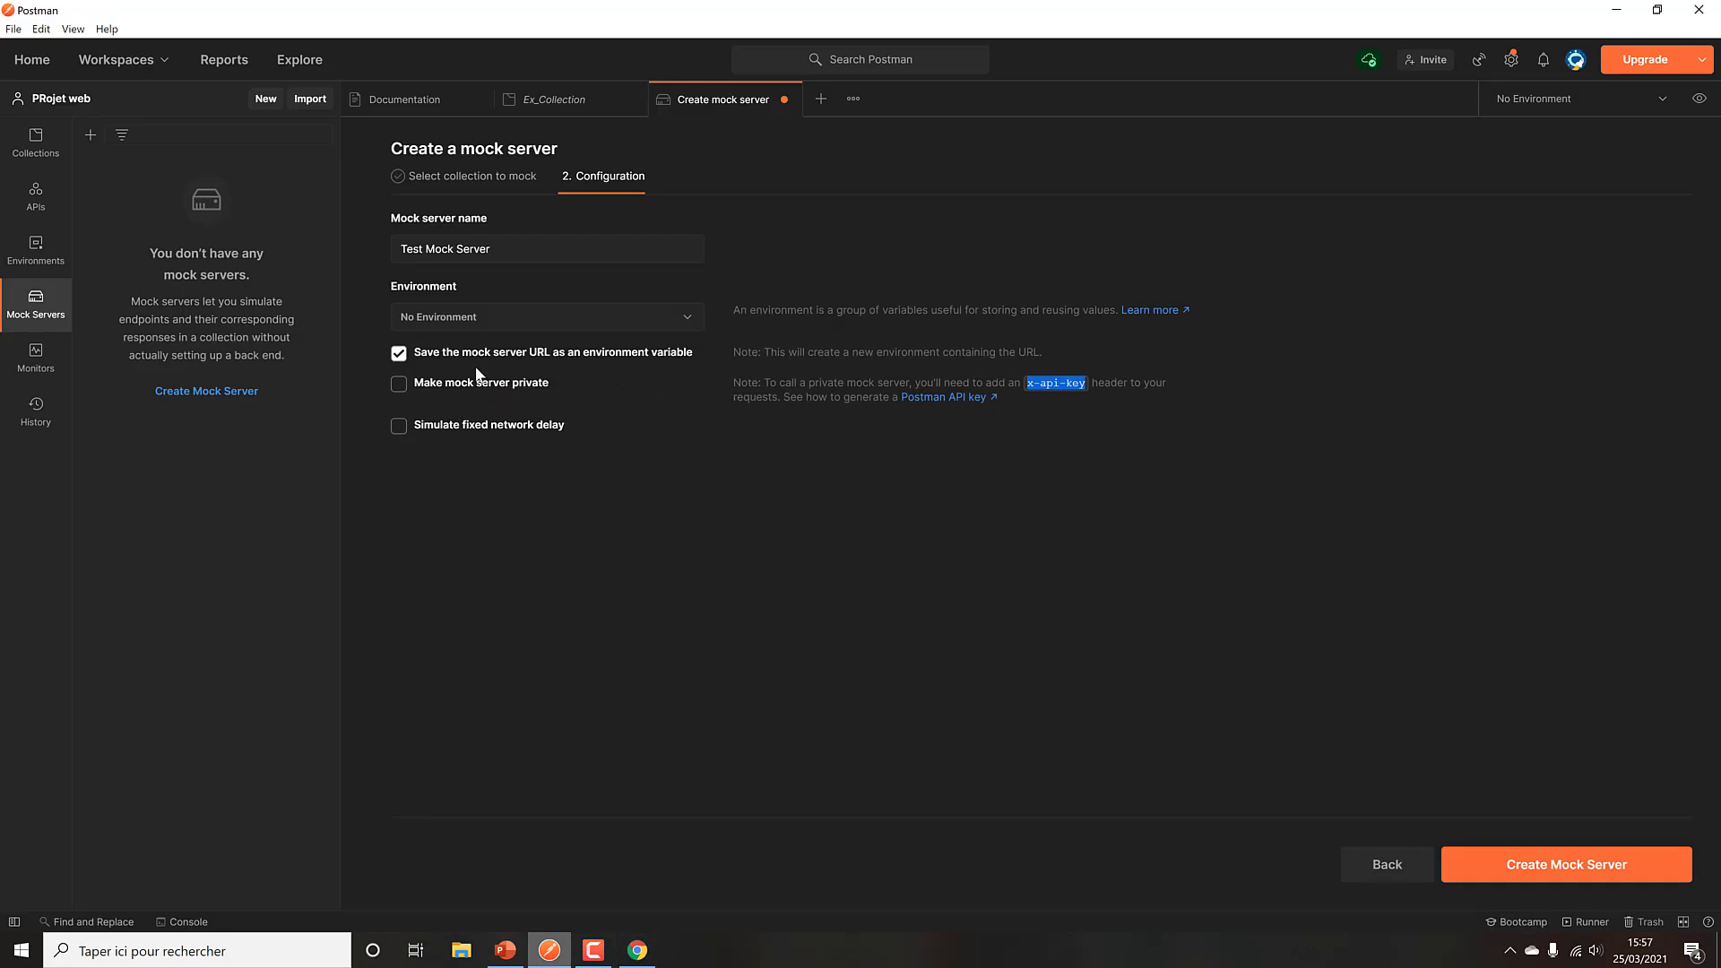
key(alt+Tab)
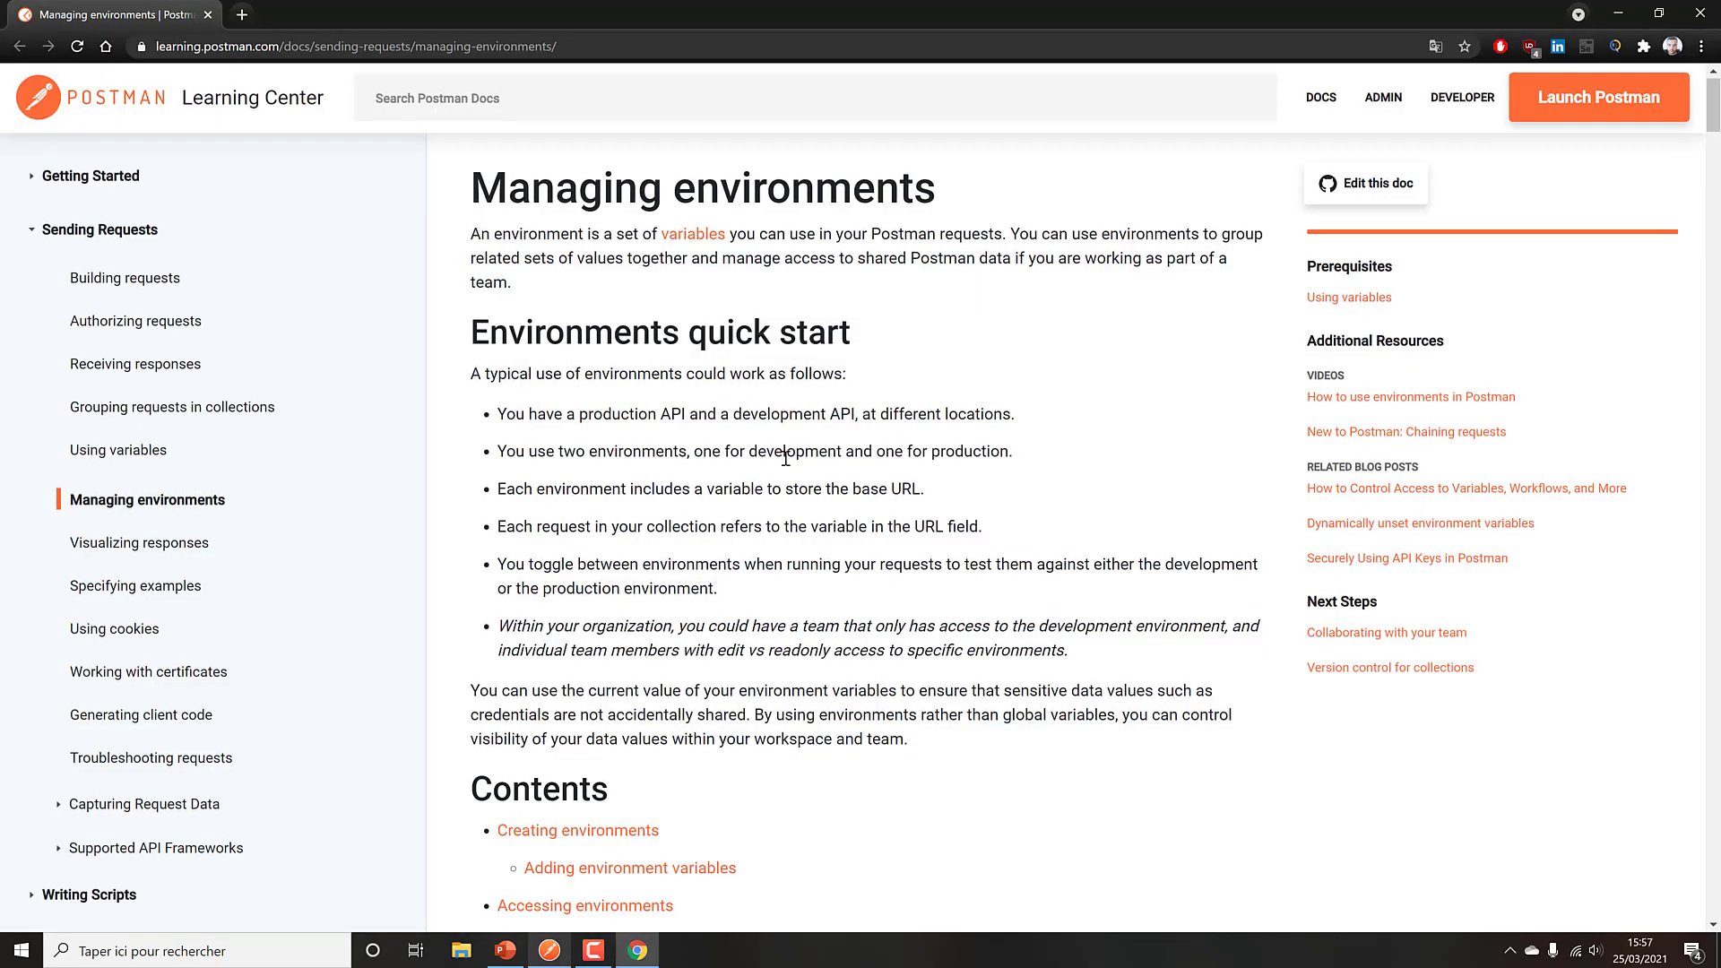
scroll(785, 458, down, 20)
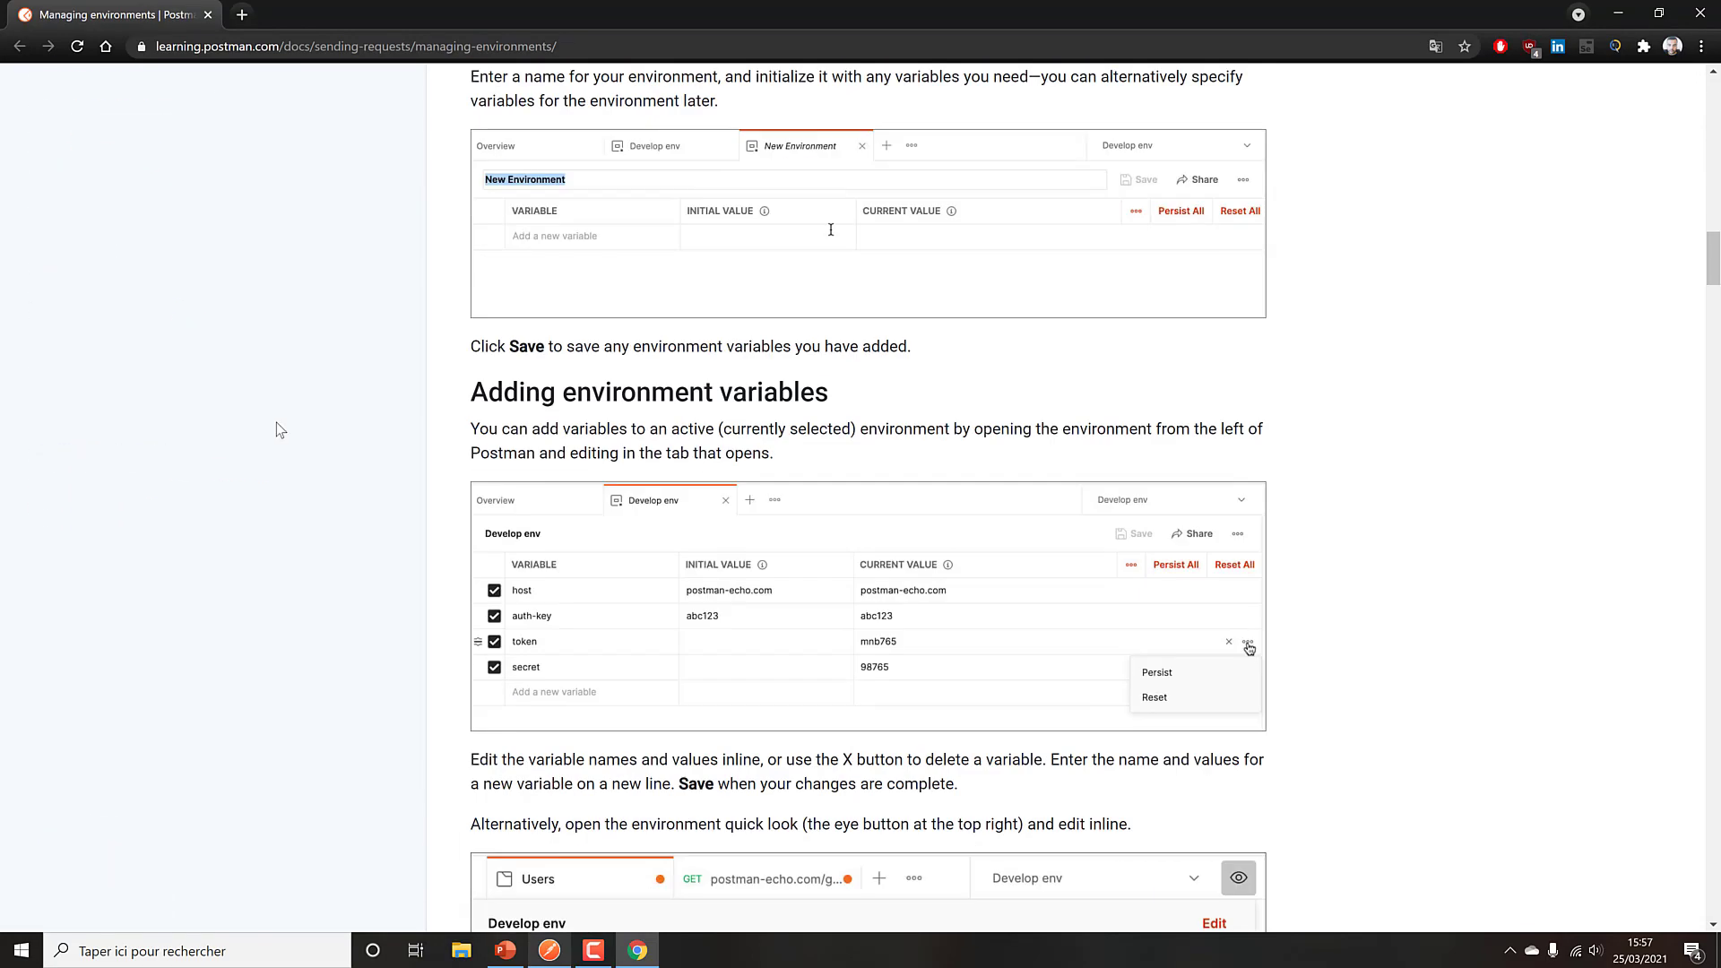
scroll(297, 380, down, 5)
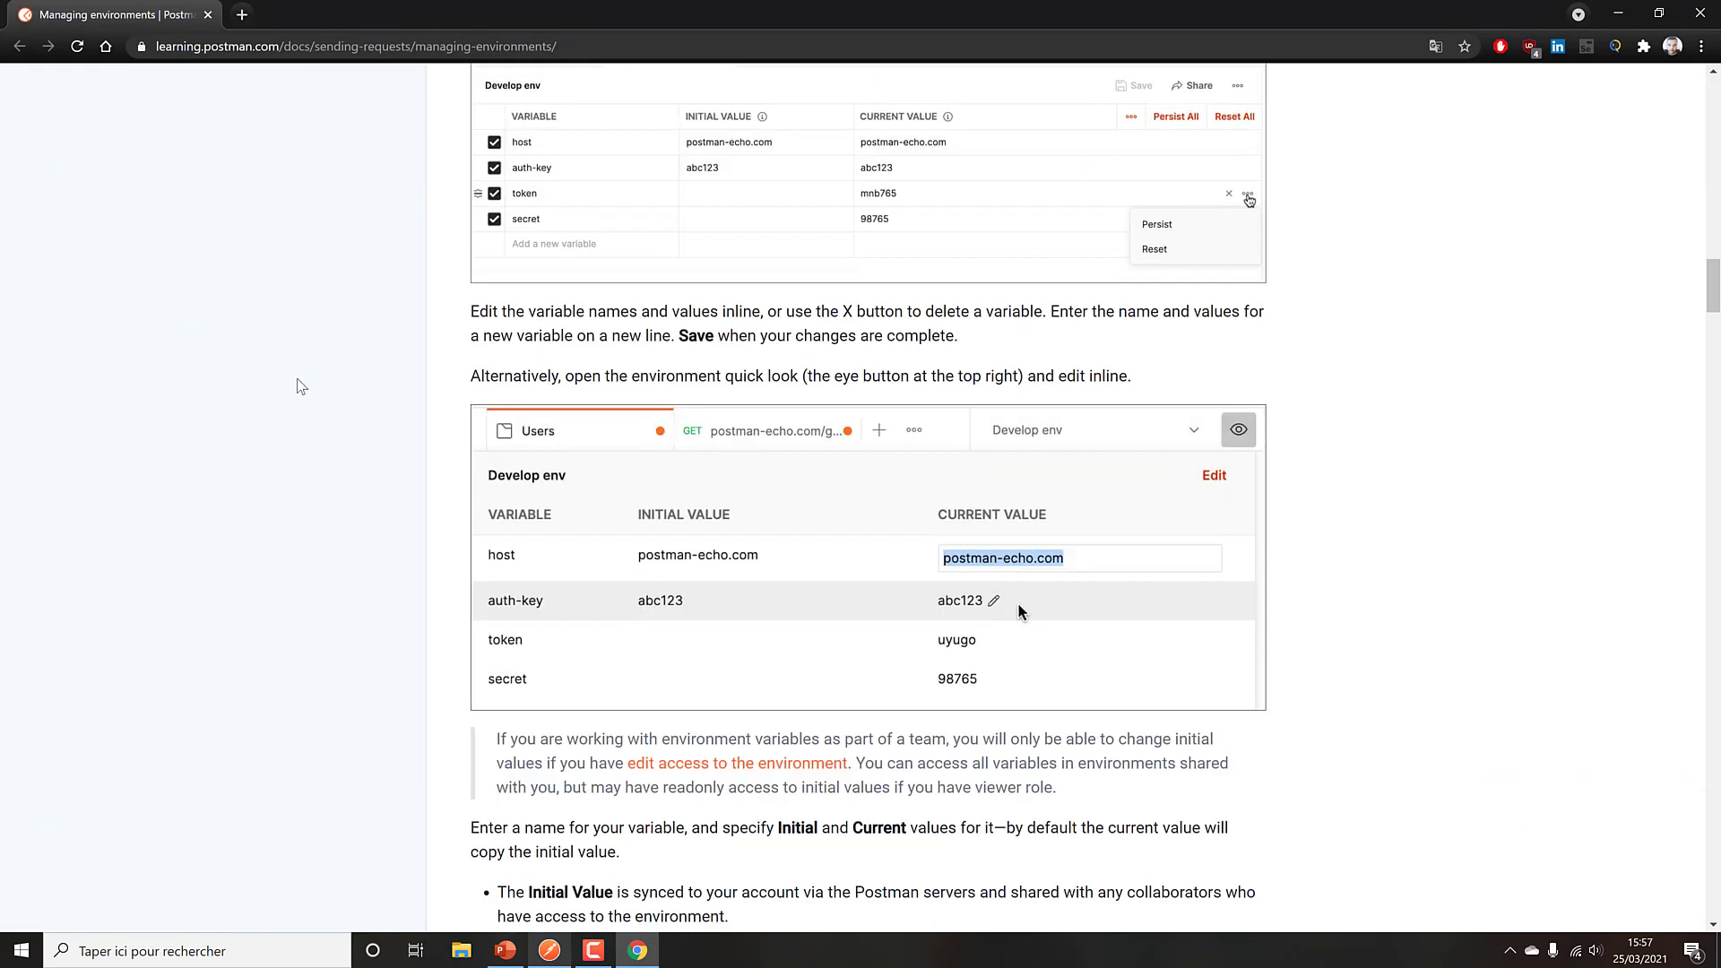
scroll(299, 381, down, 11)
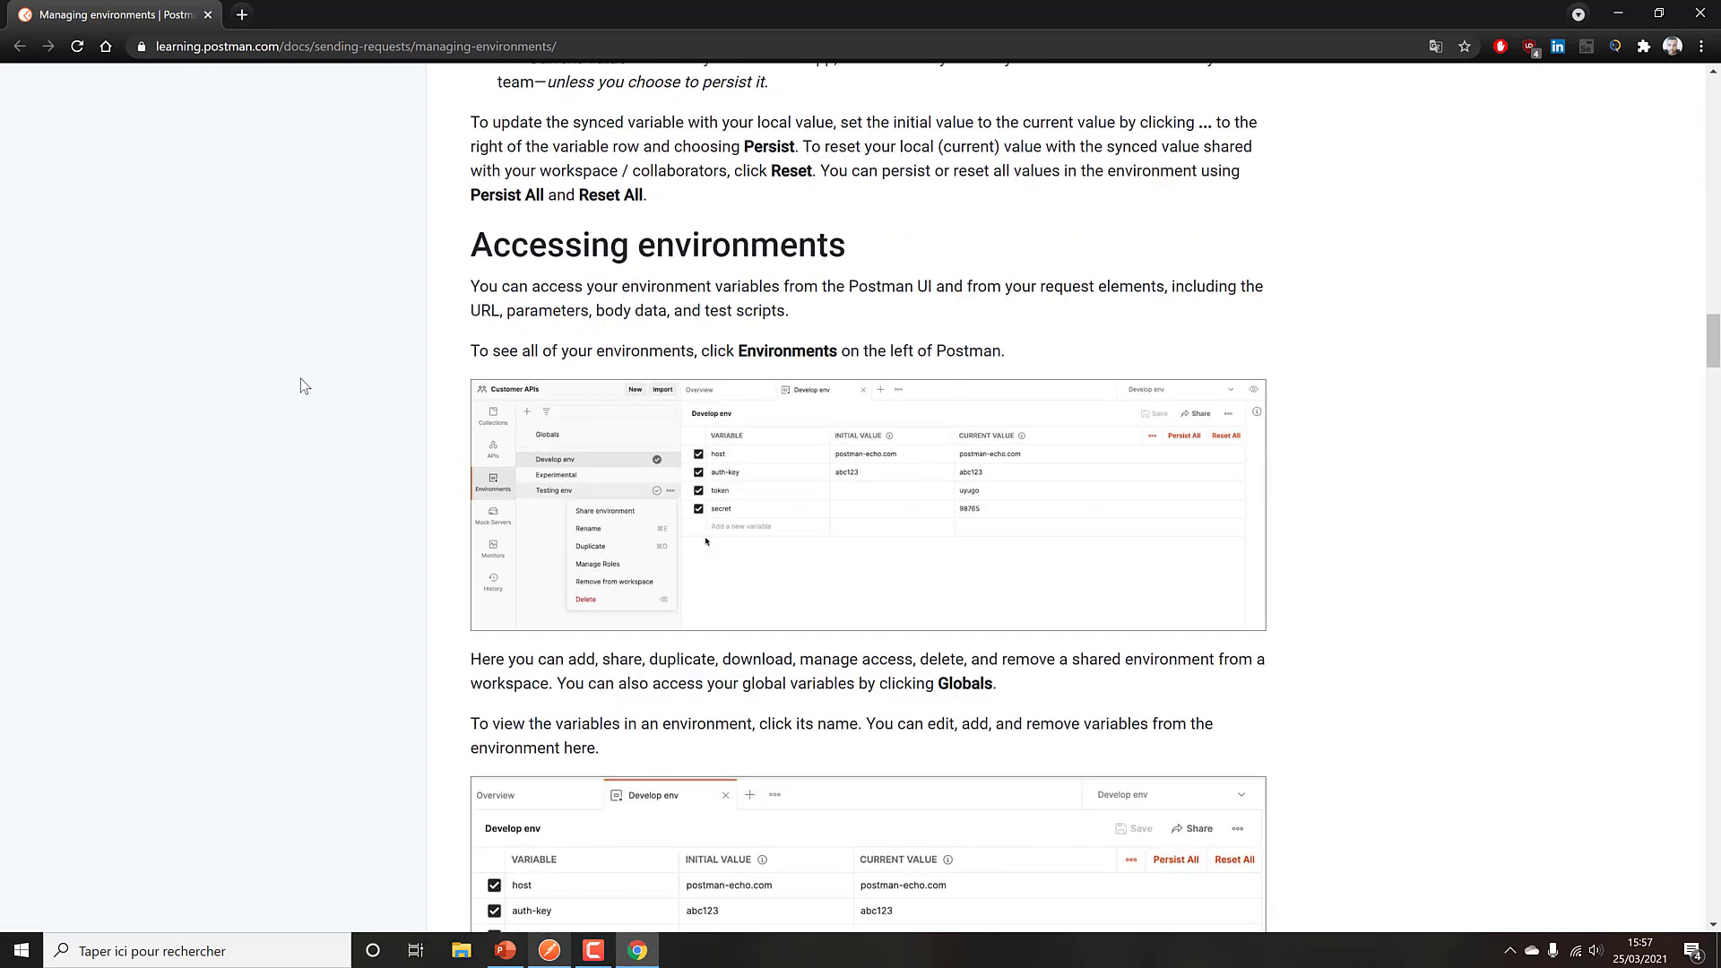
scroll(302, 380, down, 4)
scroll(305, 385, down, 4)
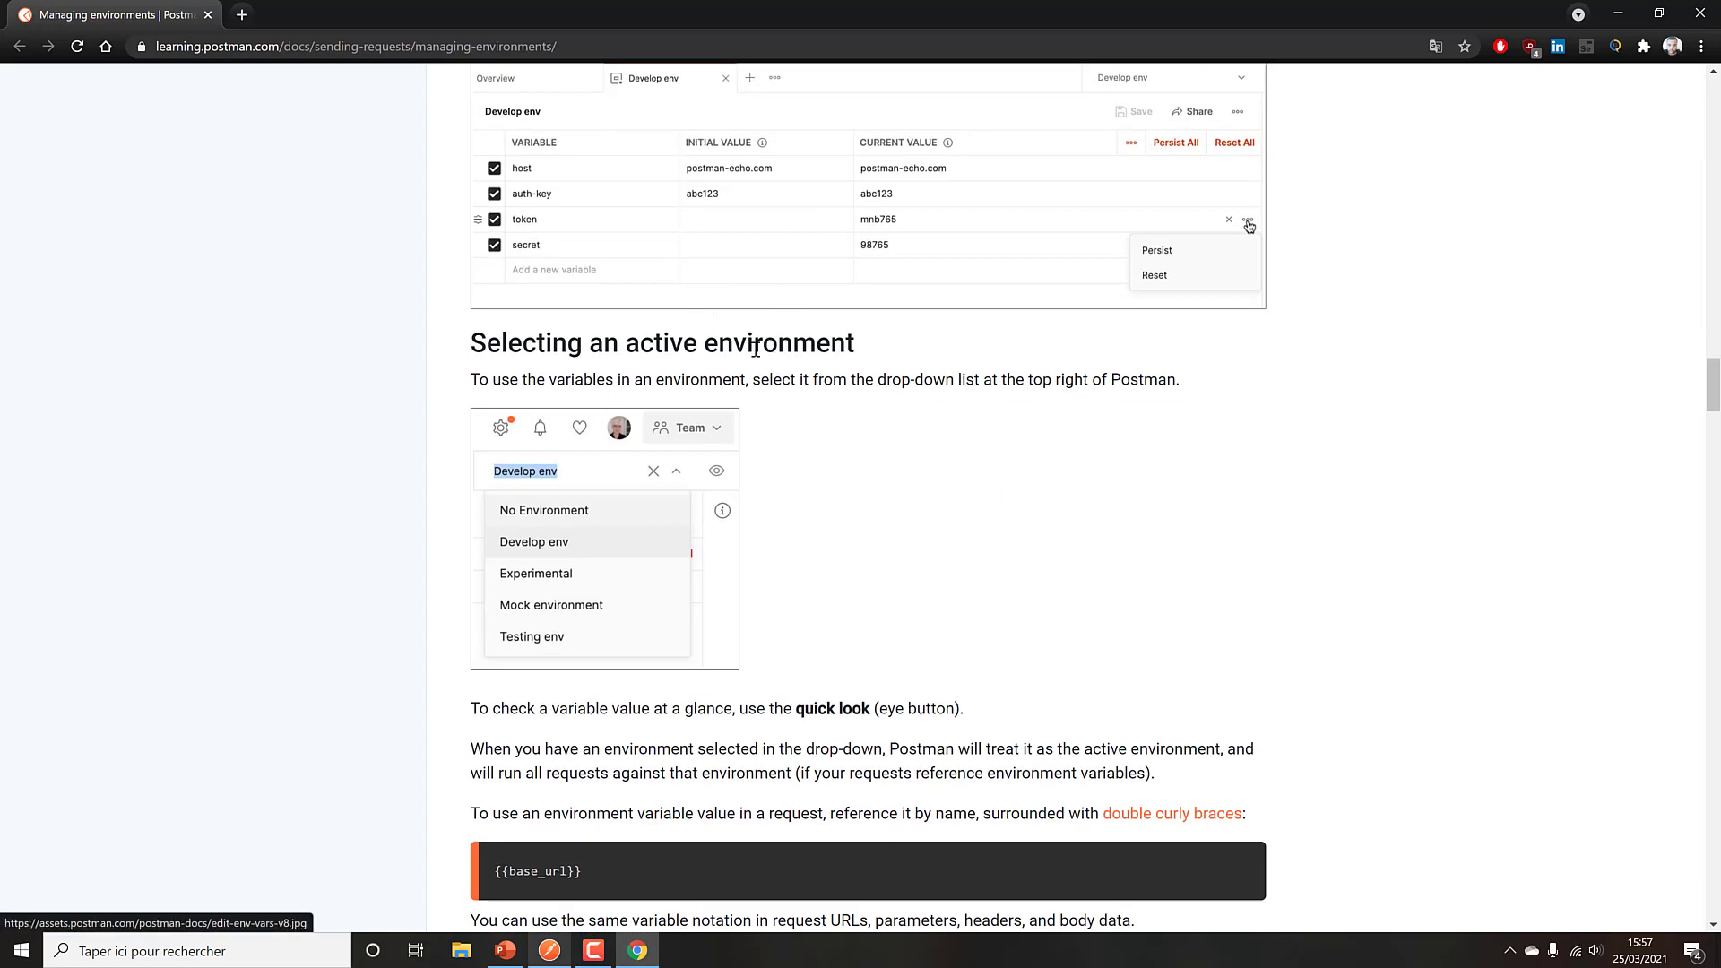
scroll(341, 450, down, 4)
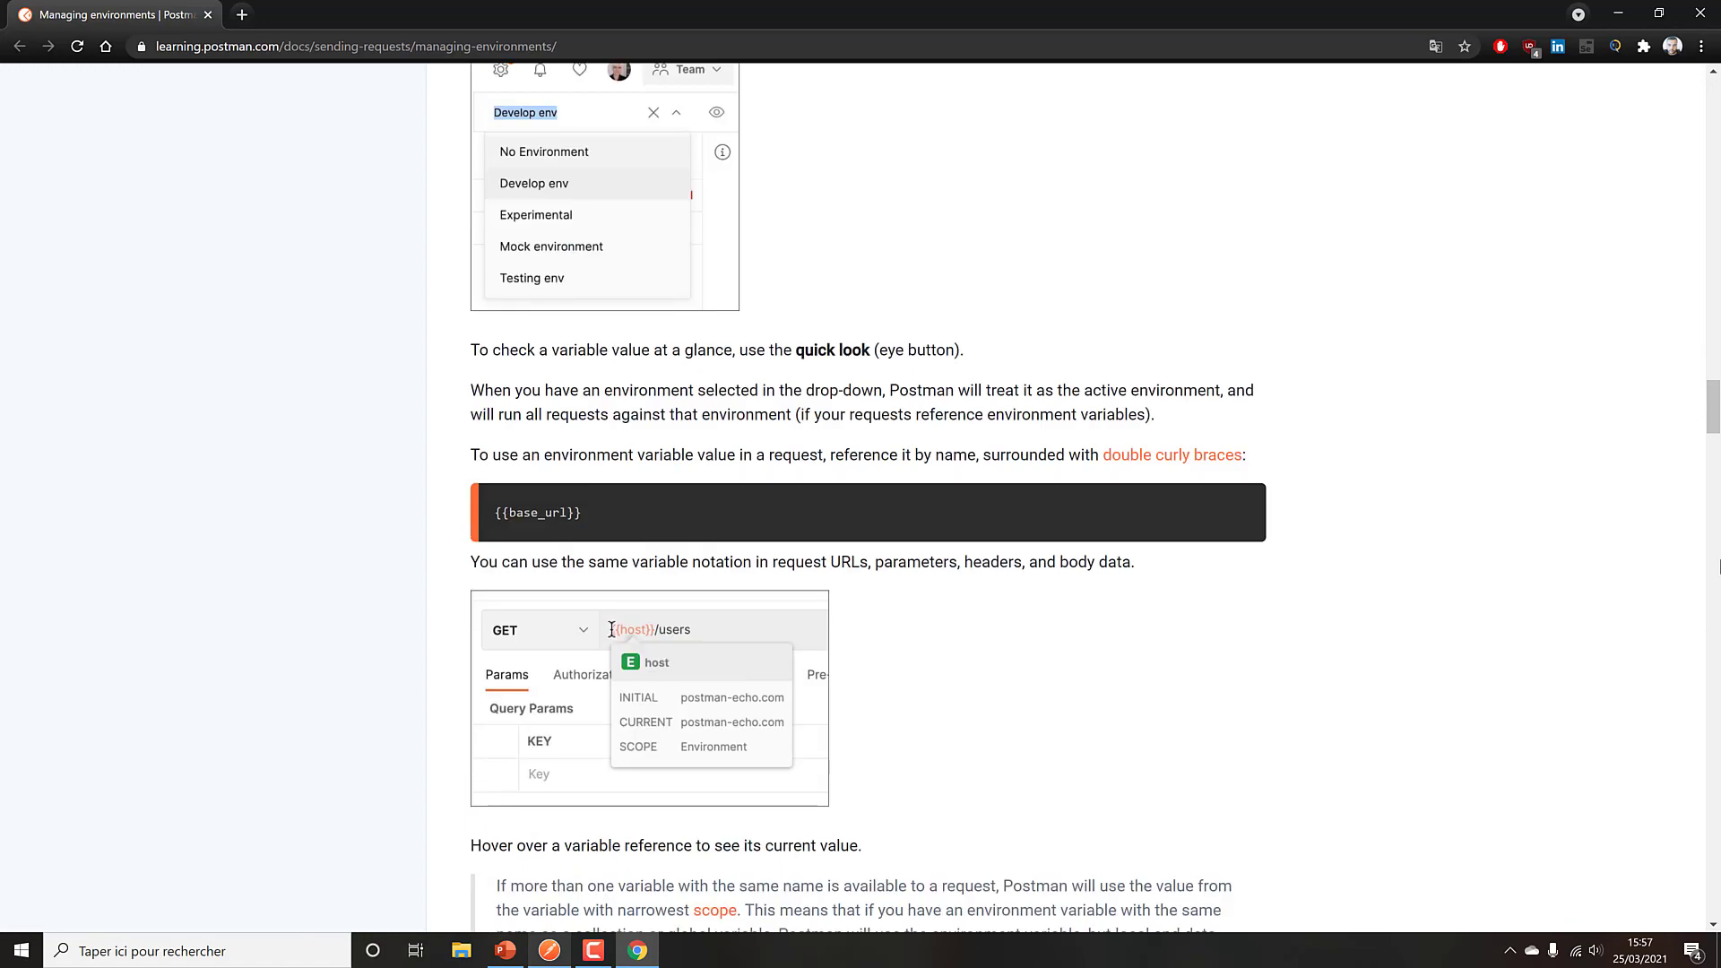
scroll(799, 315, up, 20)
scroll(799, 315, up, 10)
Step: Search the Postman documentation for "mock ser" and open the article on setting up mock servers
click(615, 118)
text(mock ser)
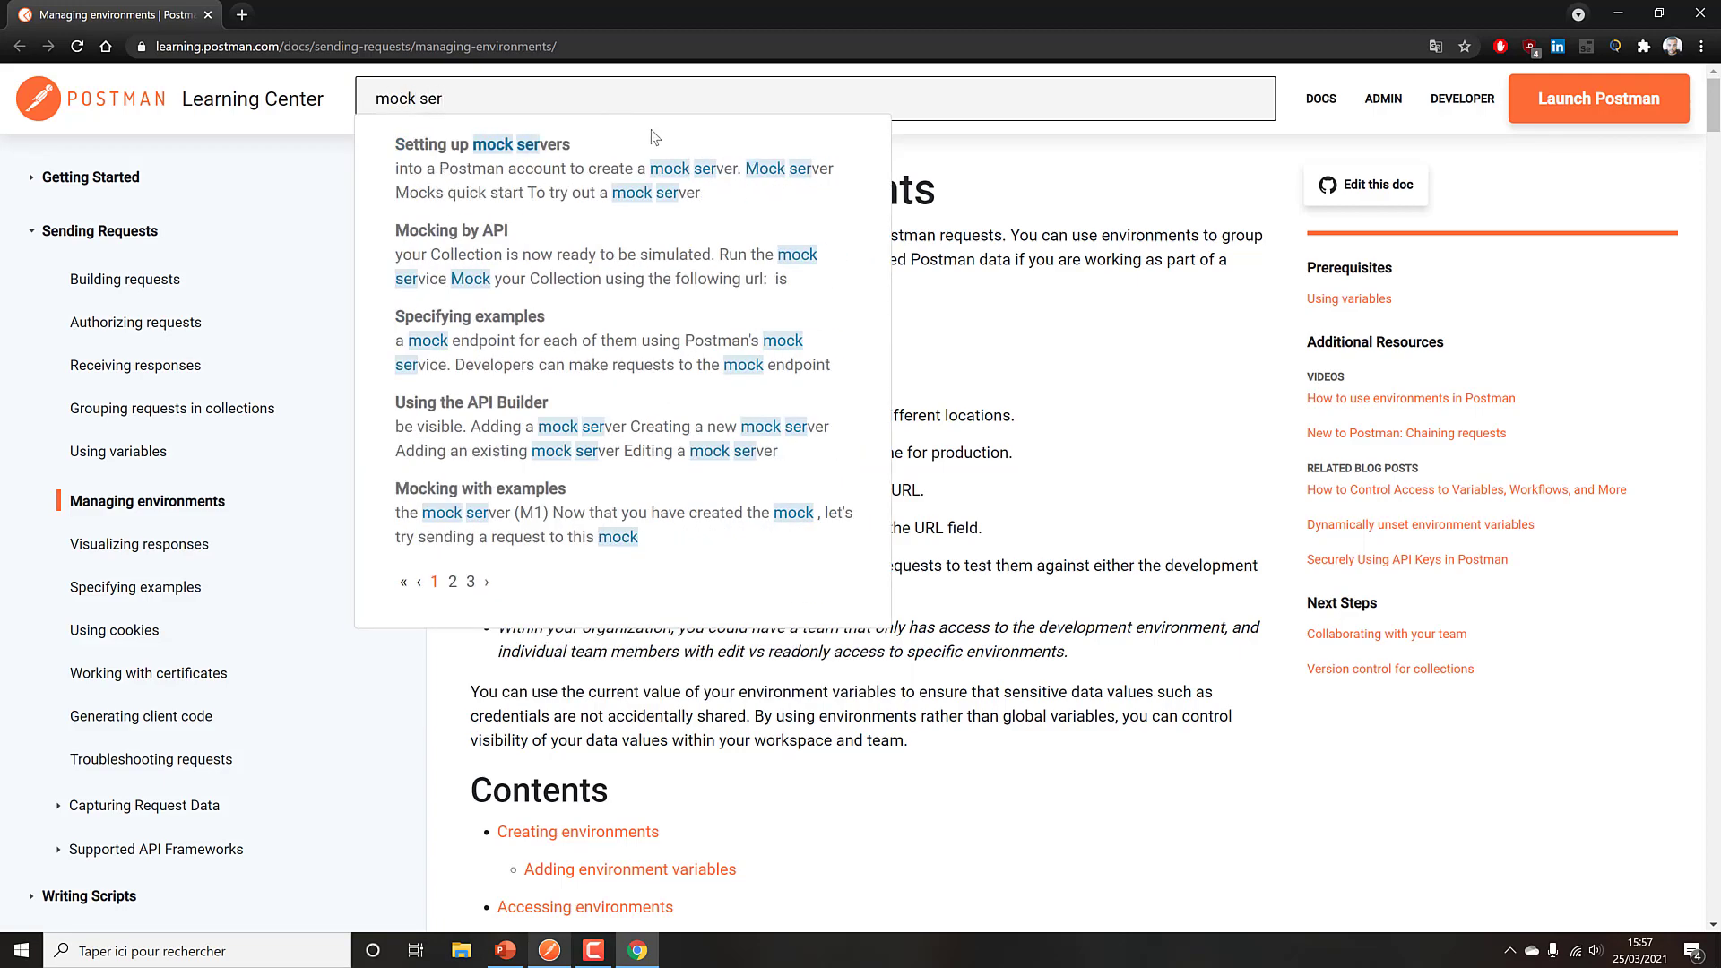
click(555, 147)
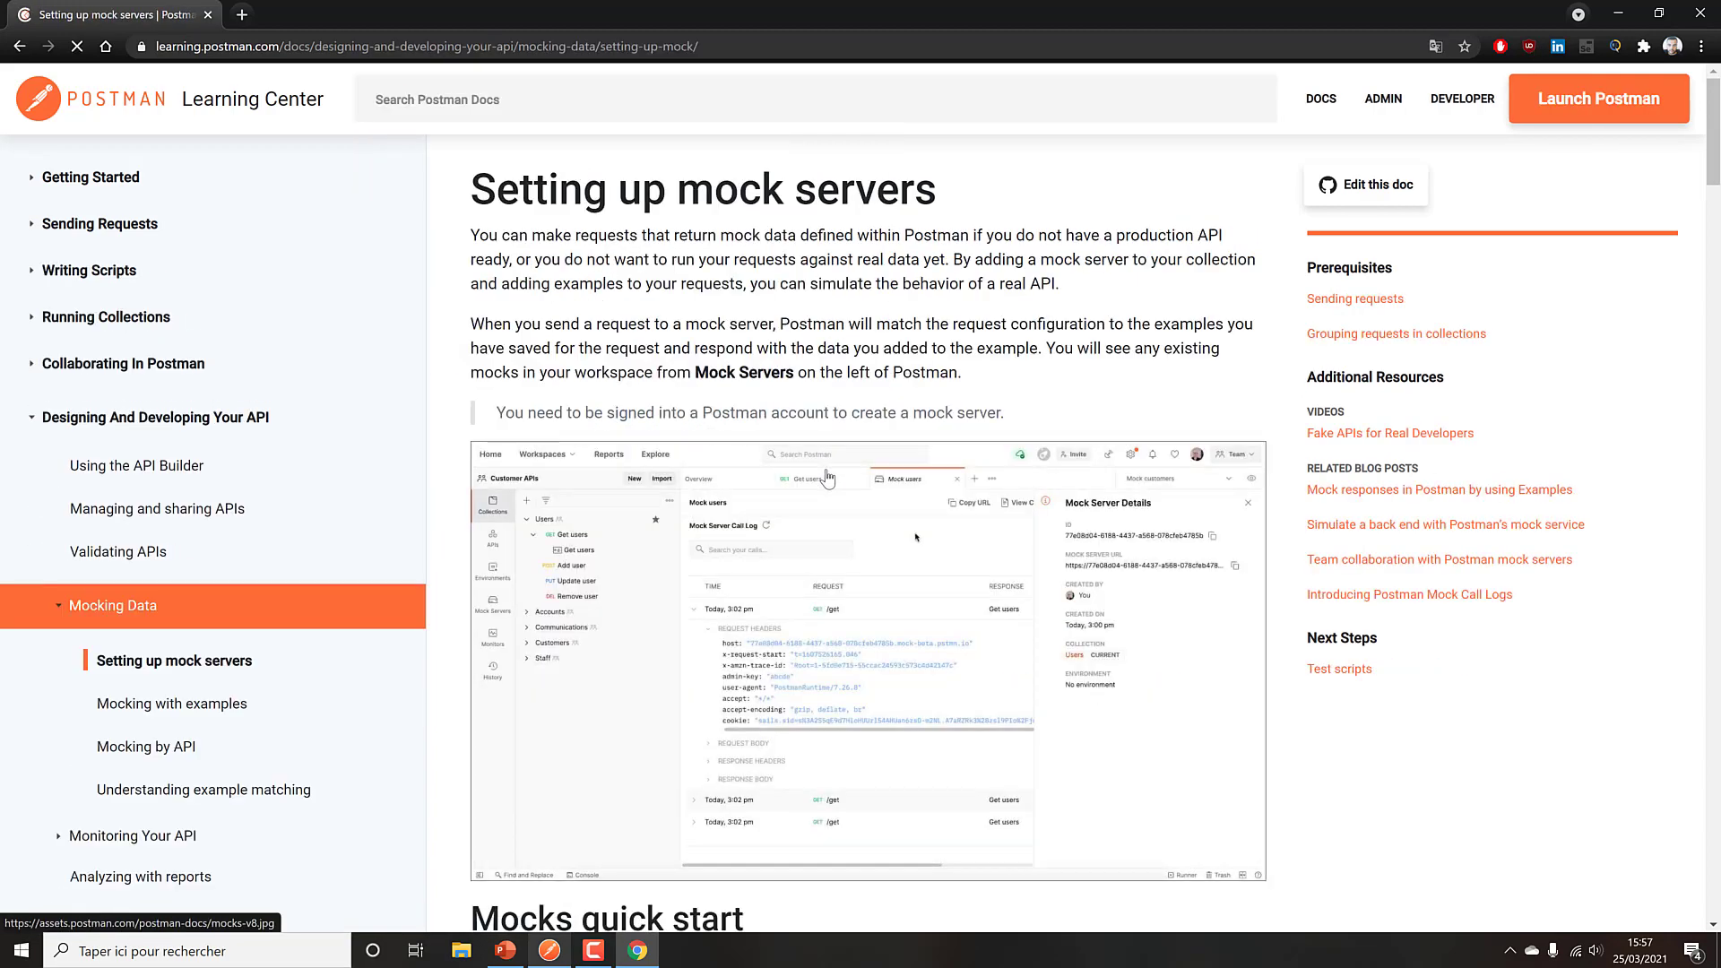
Step: Read through the article's sections on creating mocks, including creating a mock from an API
scroll(828, 478, down, 20)
scroll(315, 450, down, 9)
scroll(304, 437, down, 11)
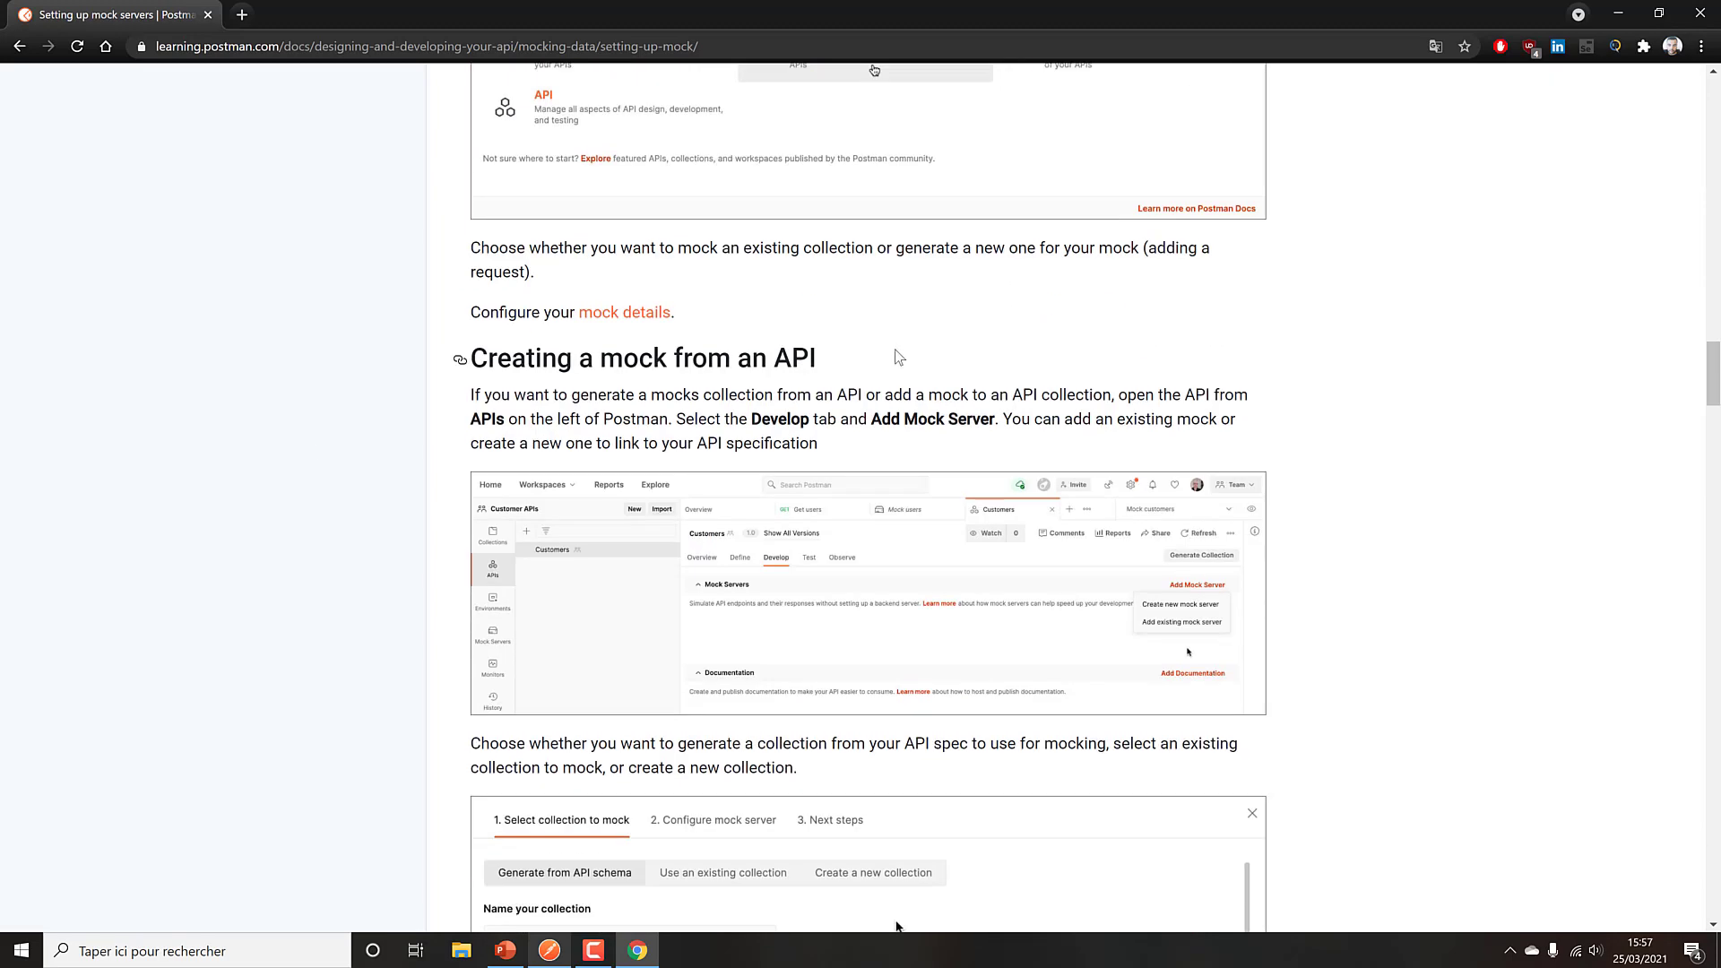
drag(651, 357, 910, 364)
click(397, 437)
scroll(406, 449, down, 2)
scroll(405, 448, down, 8)
Step: Find "api k" in the article, read the mock configuration details on private servers, and return to Postman
key(ctrl+f)
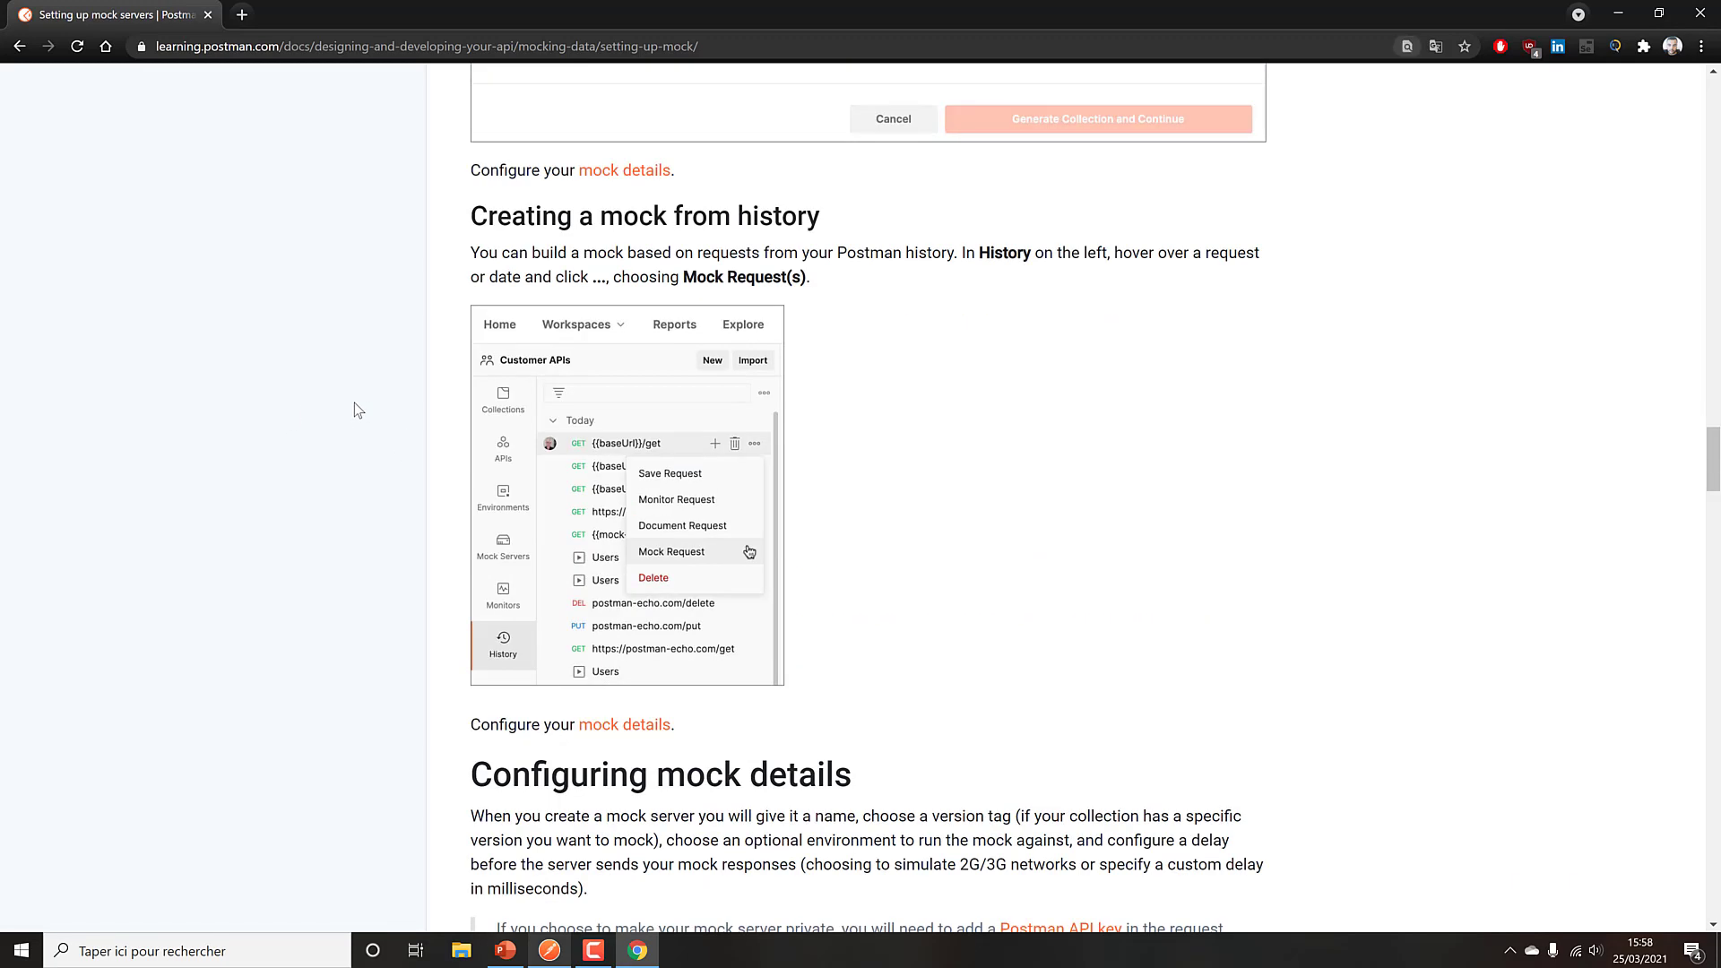
text(api k)
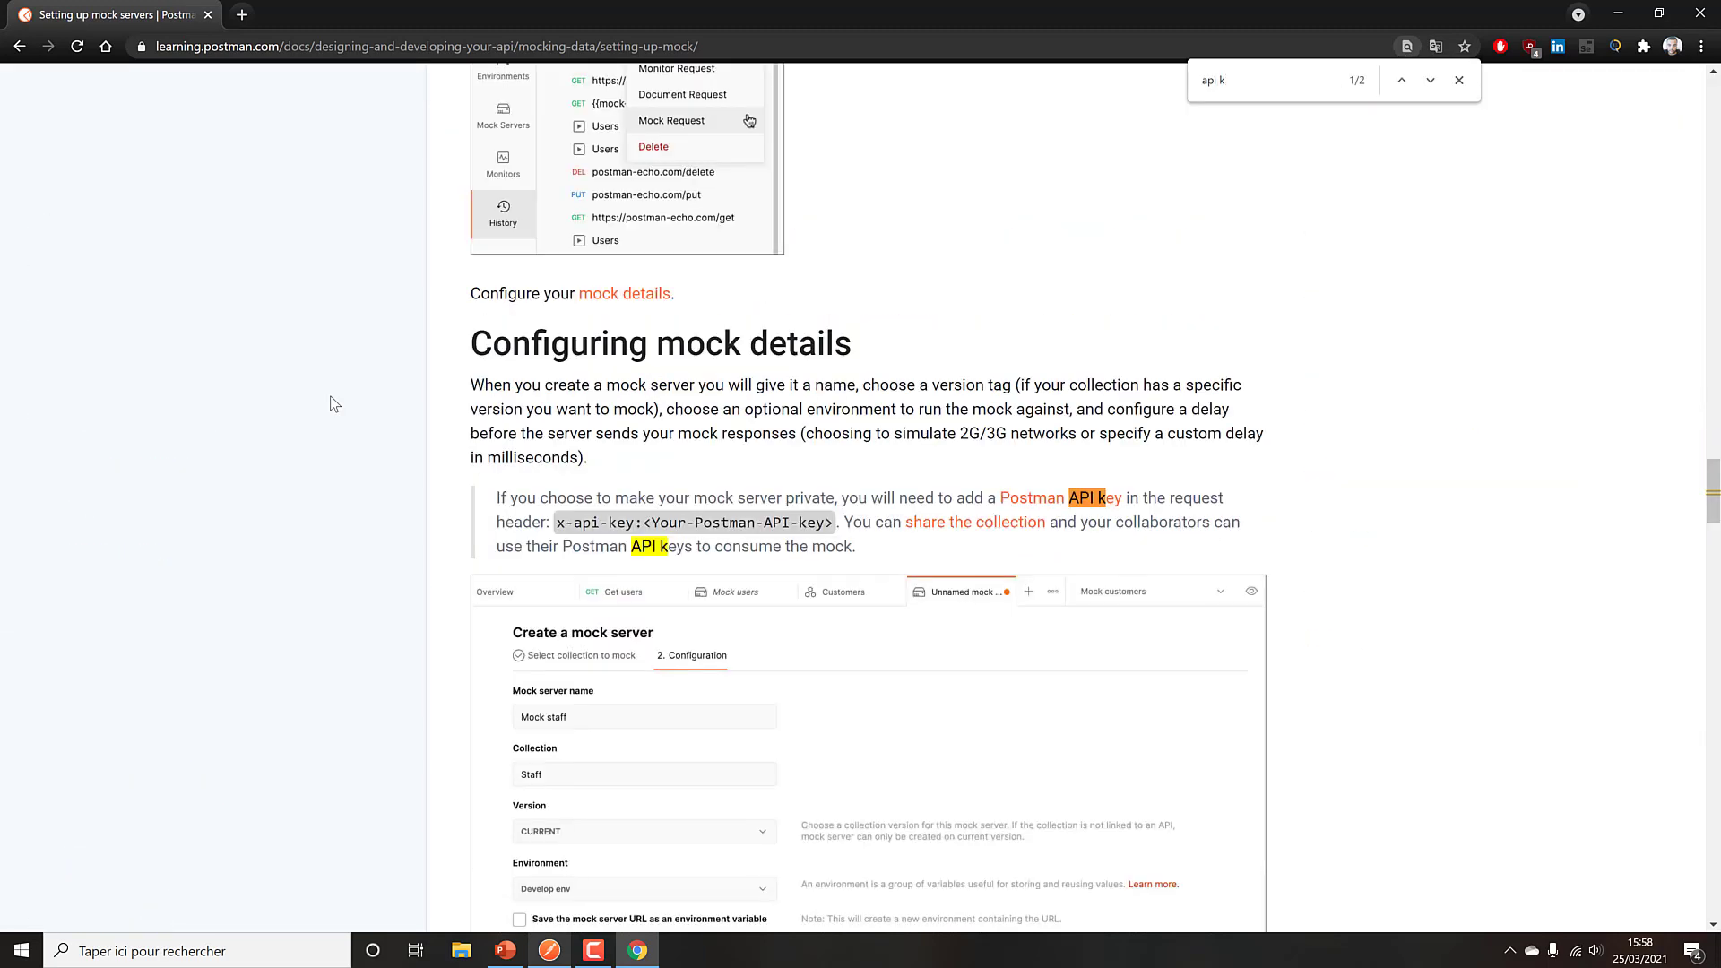
drag(461, 380, 968, 487)
click(545, 525)
drag(578, 549, 844, 548)
scroll(349, 462, down, 4)
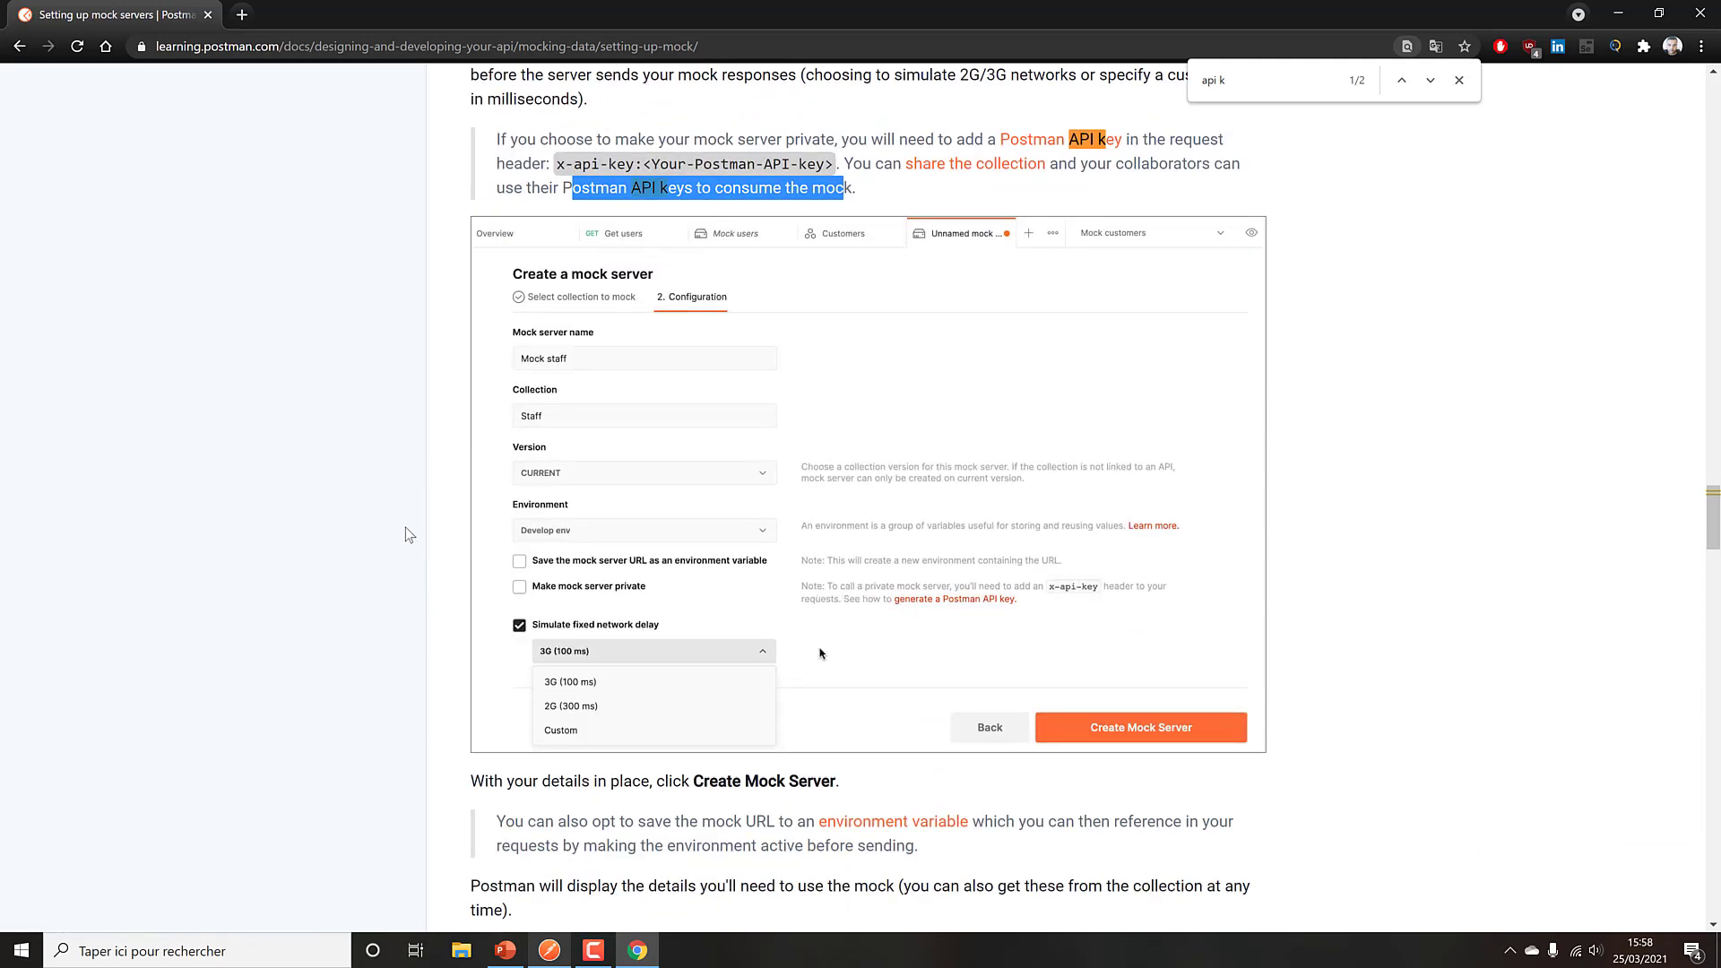
key(alt+Tab)
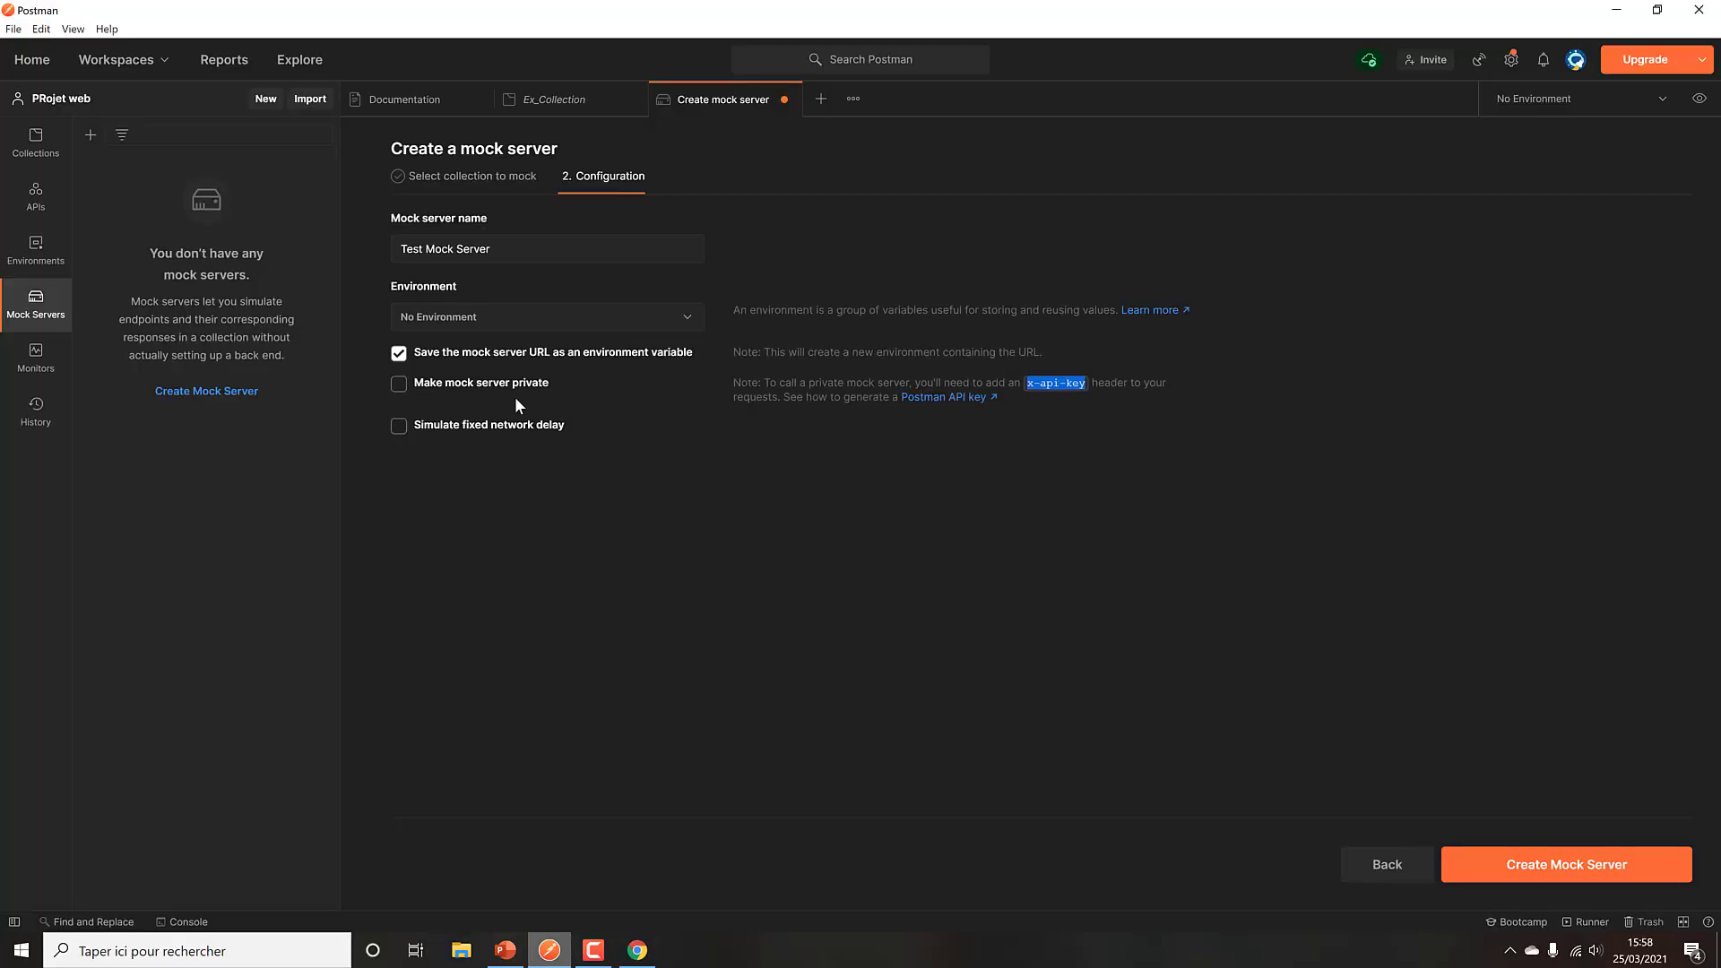
click(460, 427)
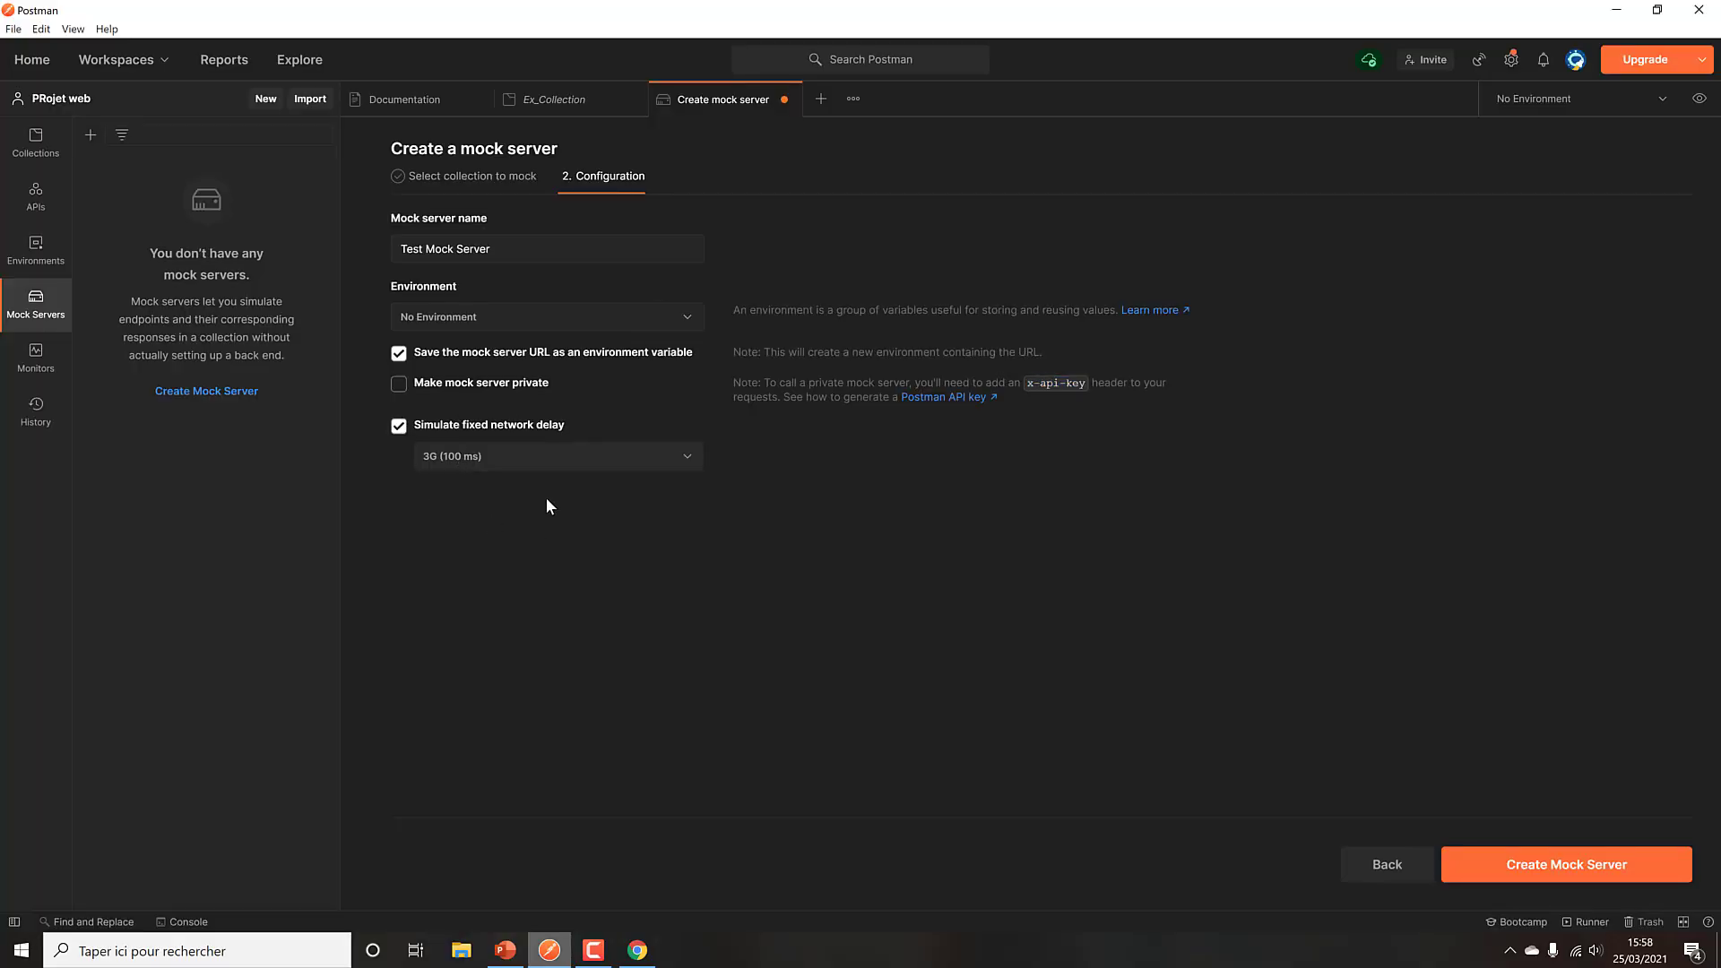
click(625, 466)
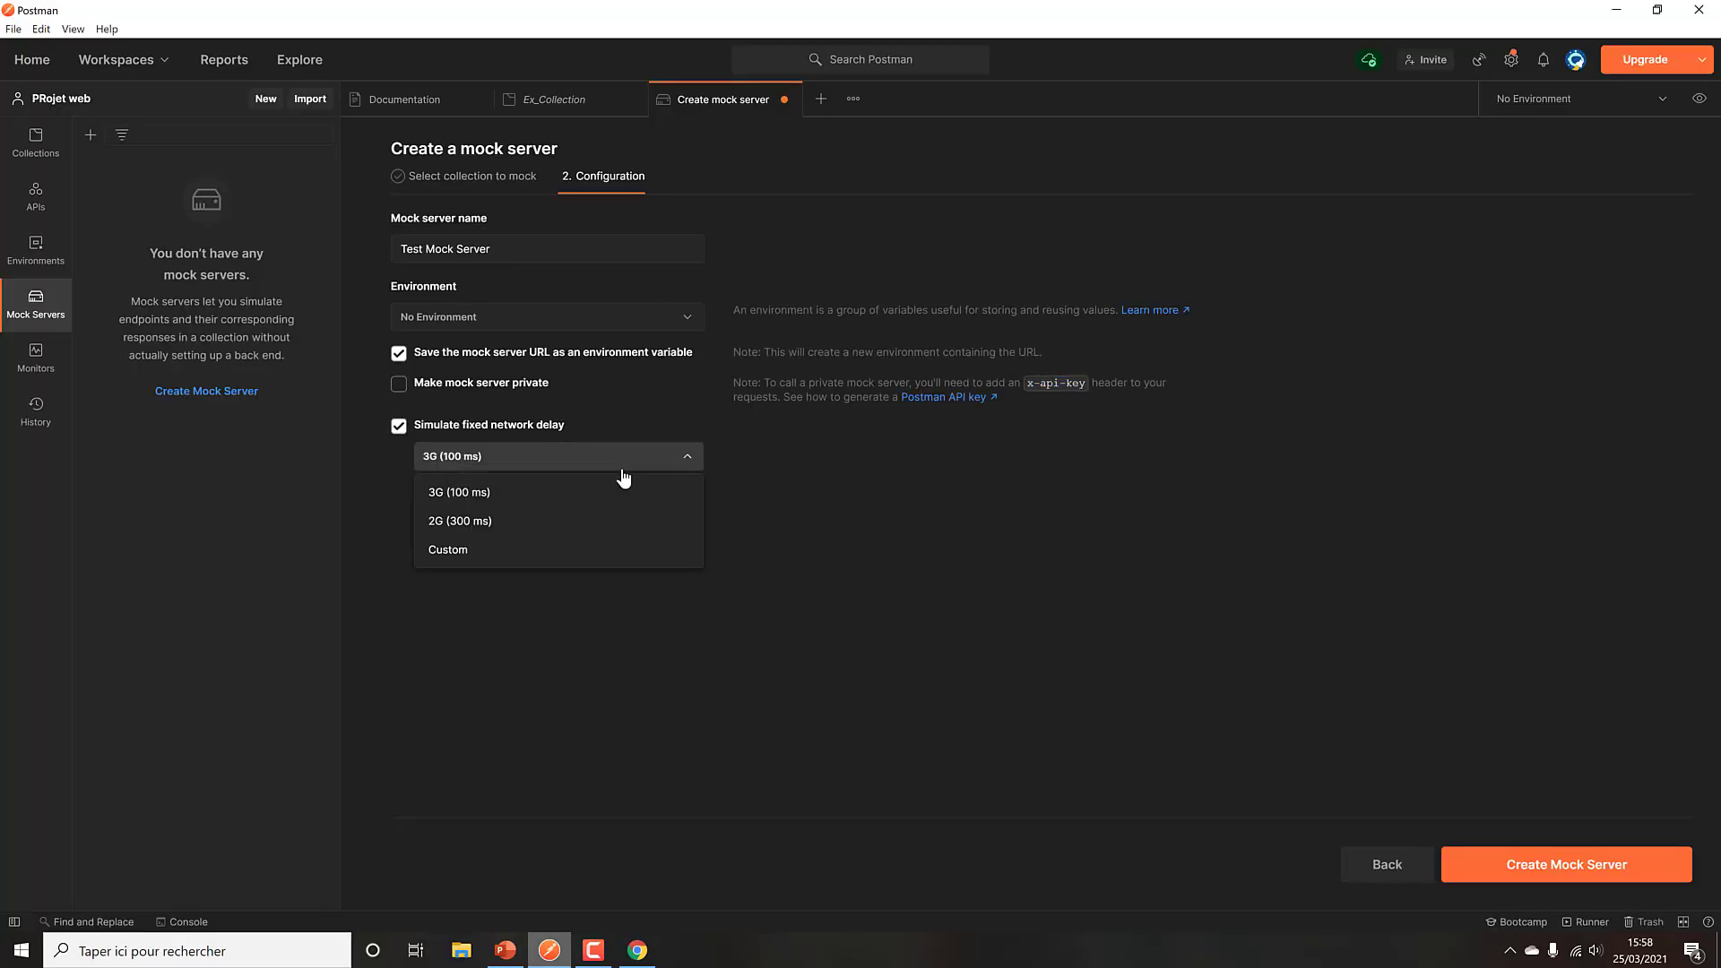
click(530, 428)
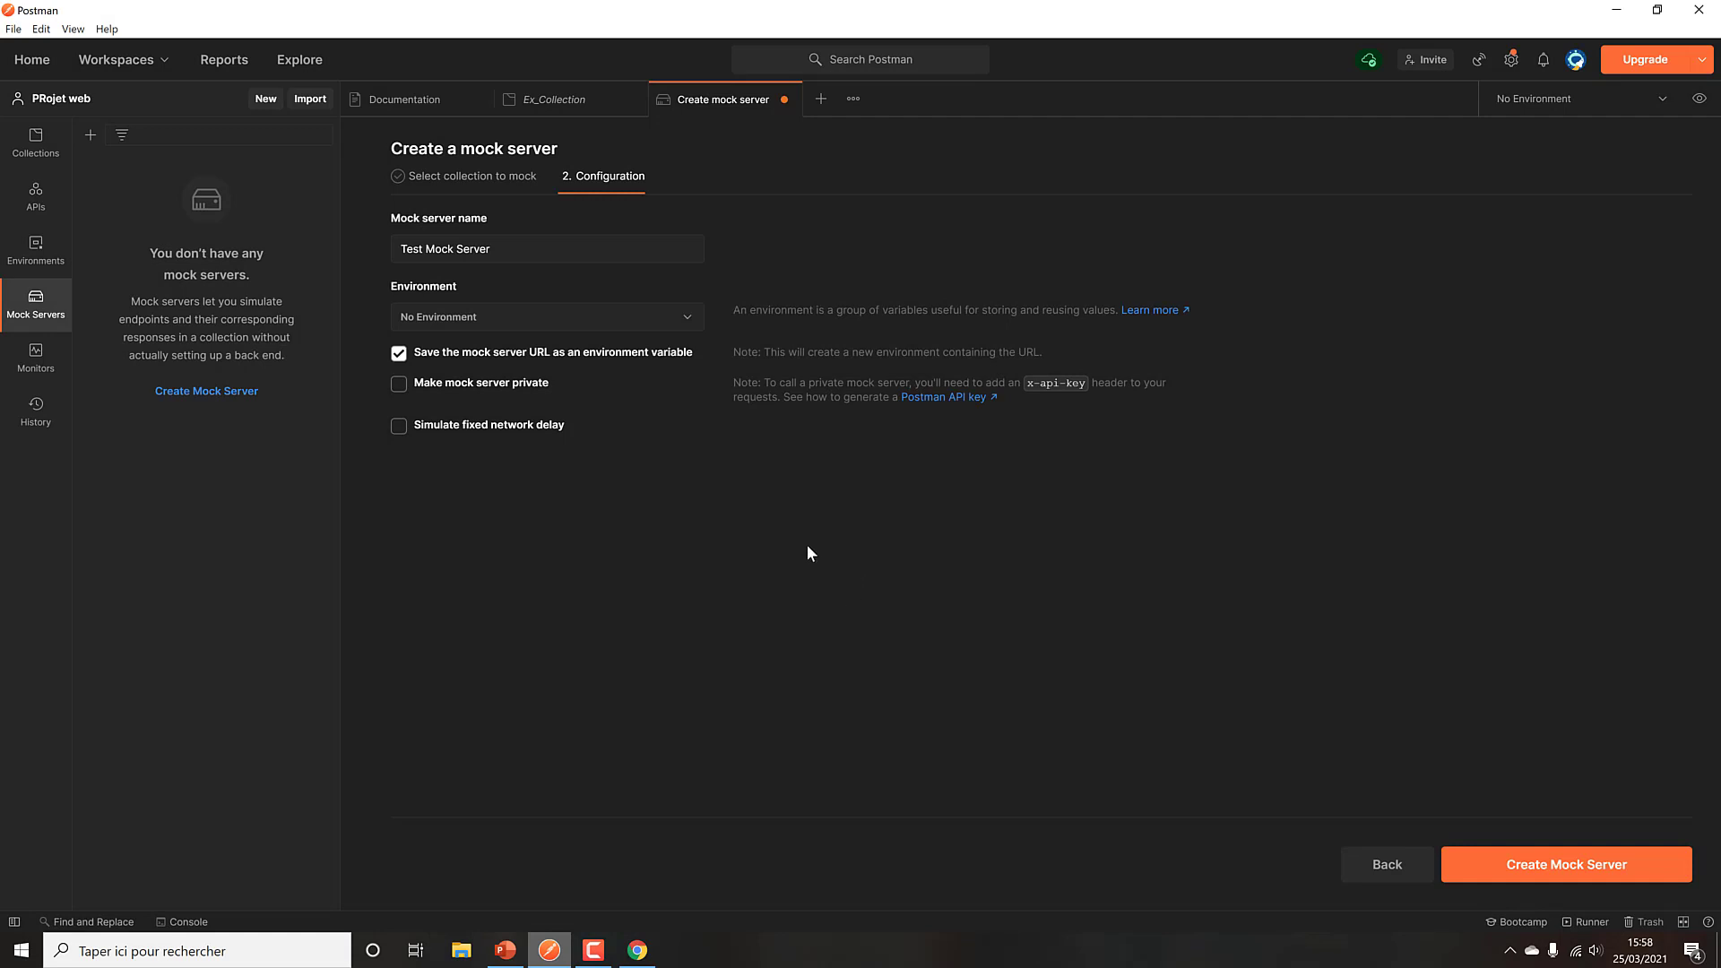
Step: Create the configured mock server and make Test Mock Server the active environment
click(1574, 875)
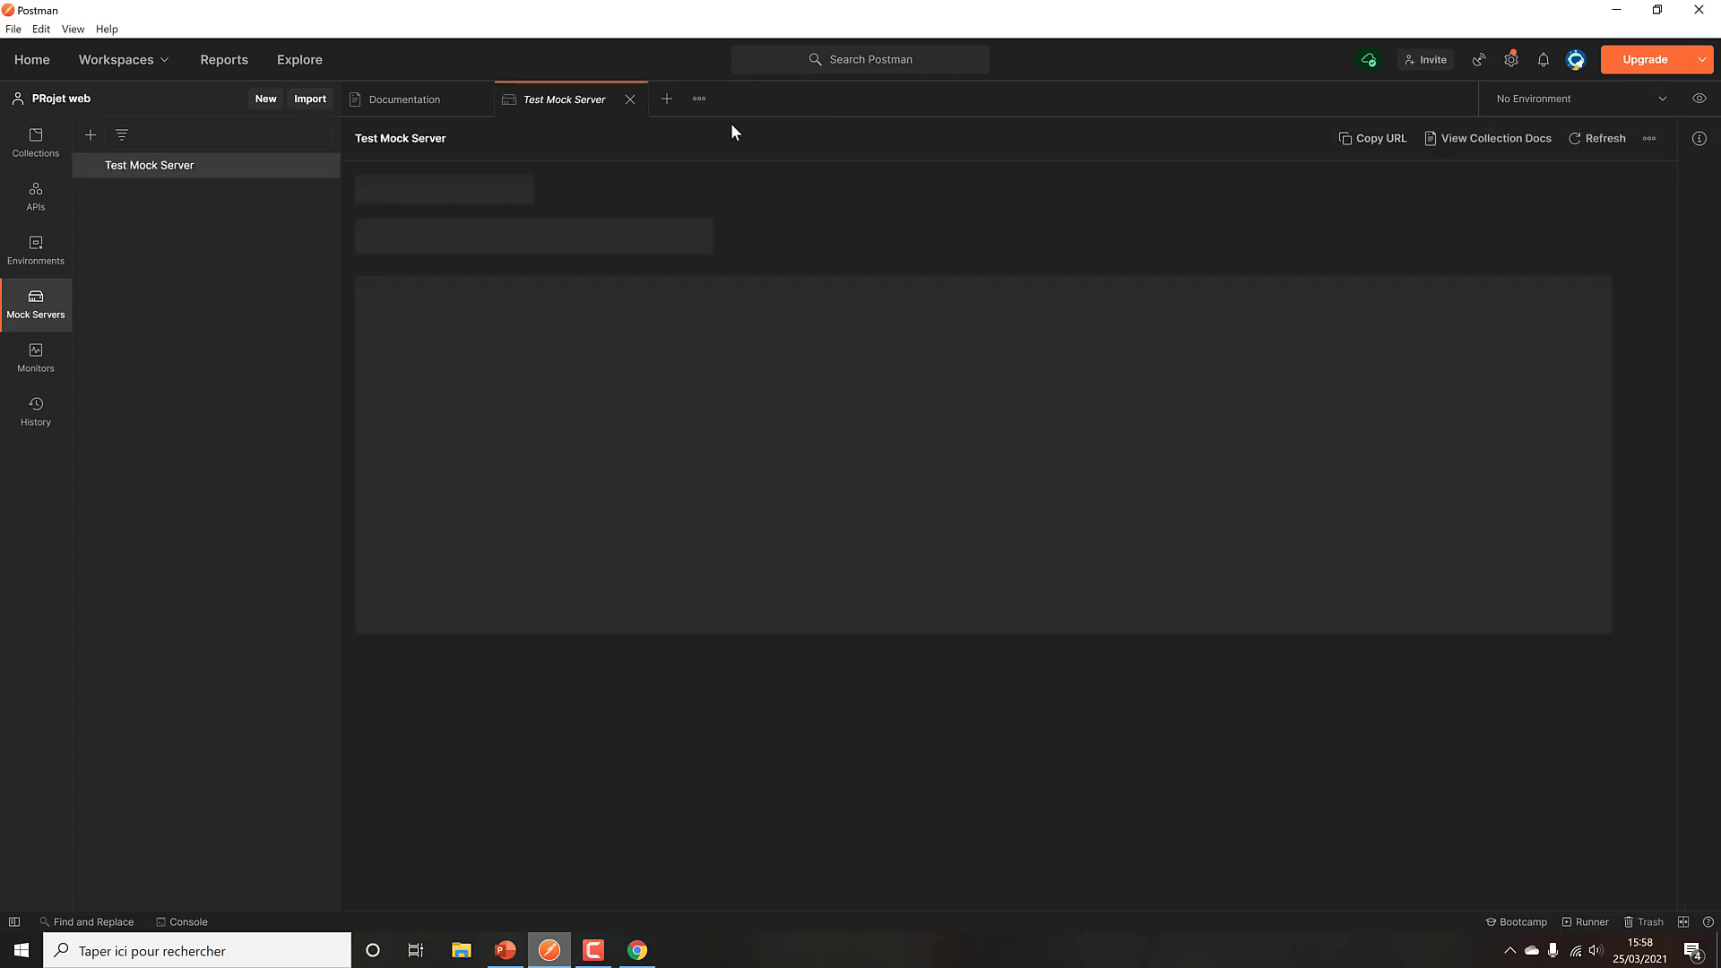
click(1663, 100)
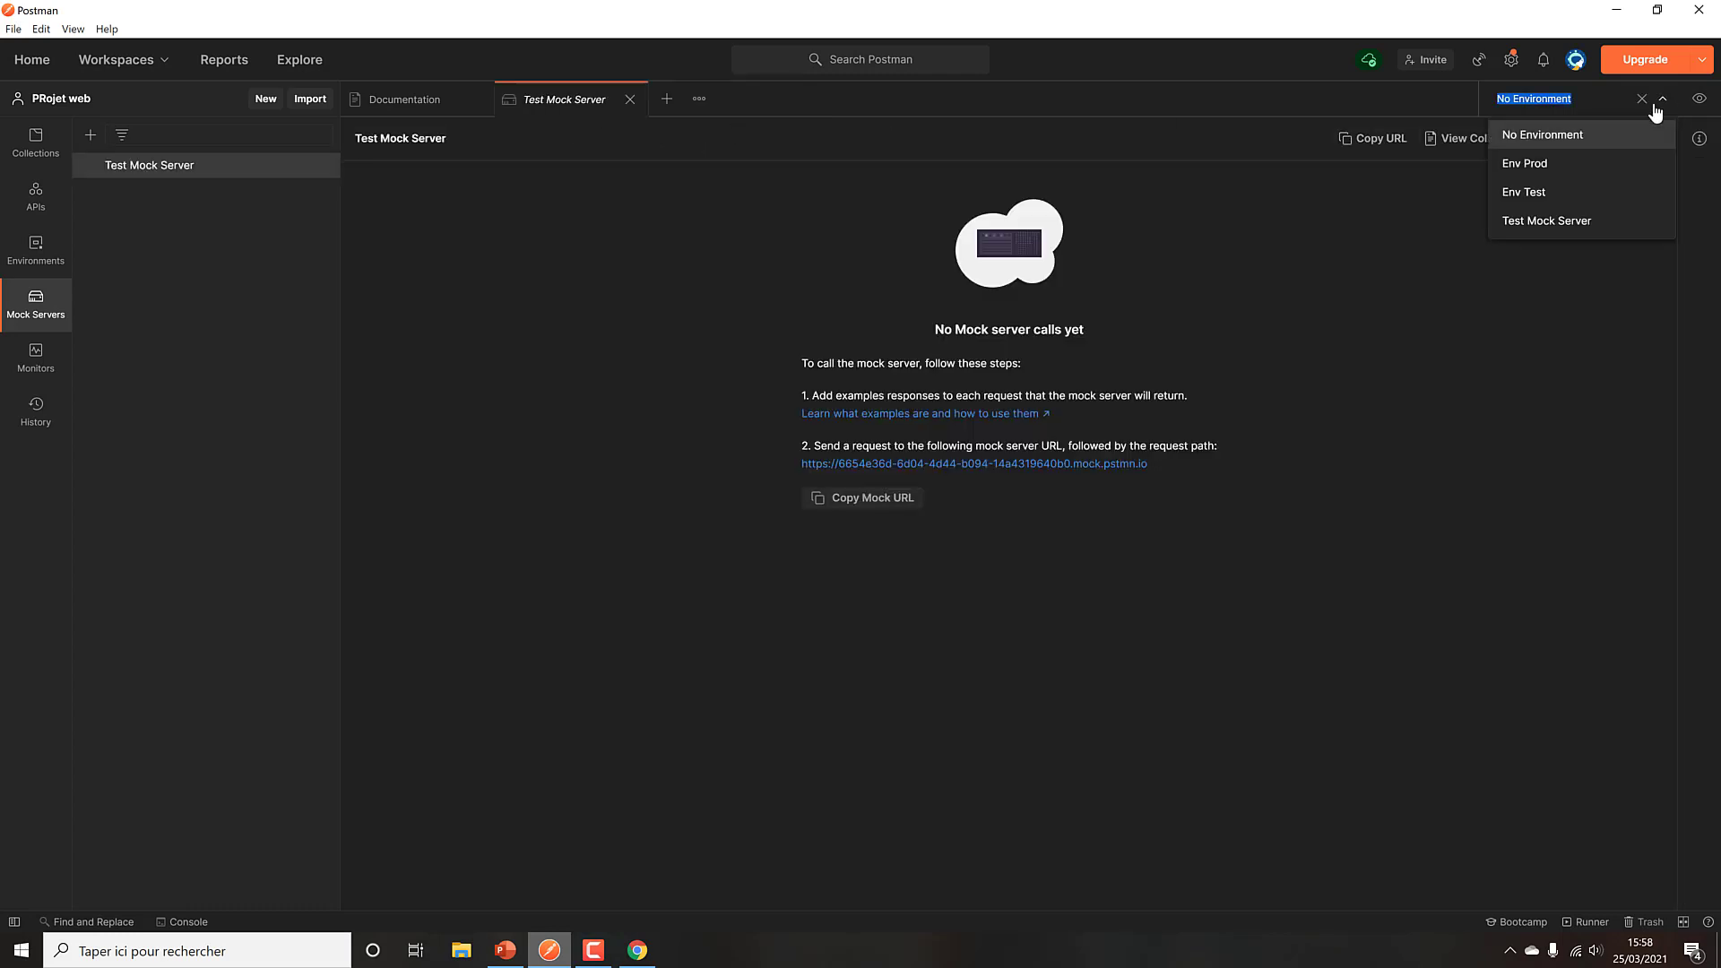
click(1530, 222)
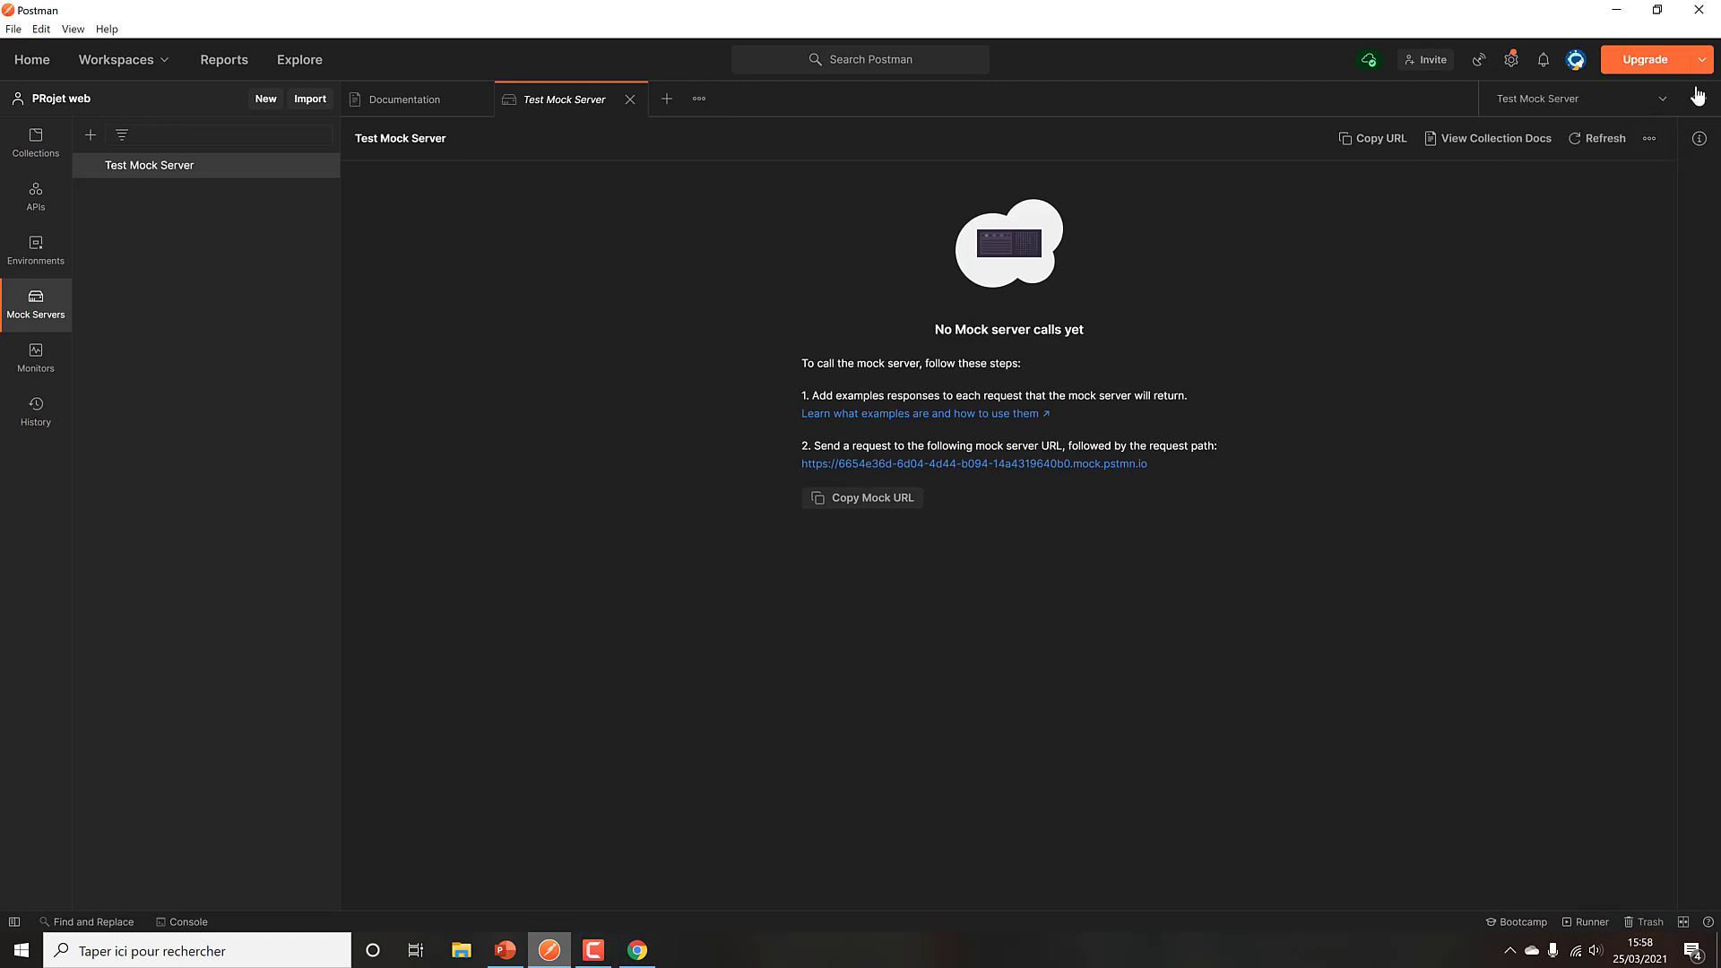
Step: Show the active environment's variables and copy the initial value of the url variable
click(1700, 100)
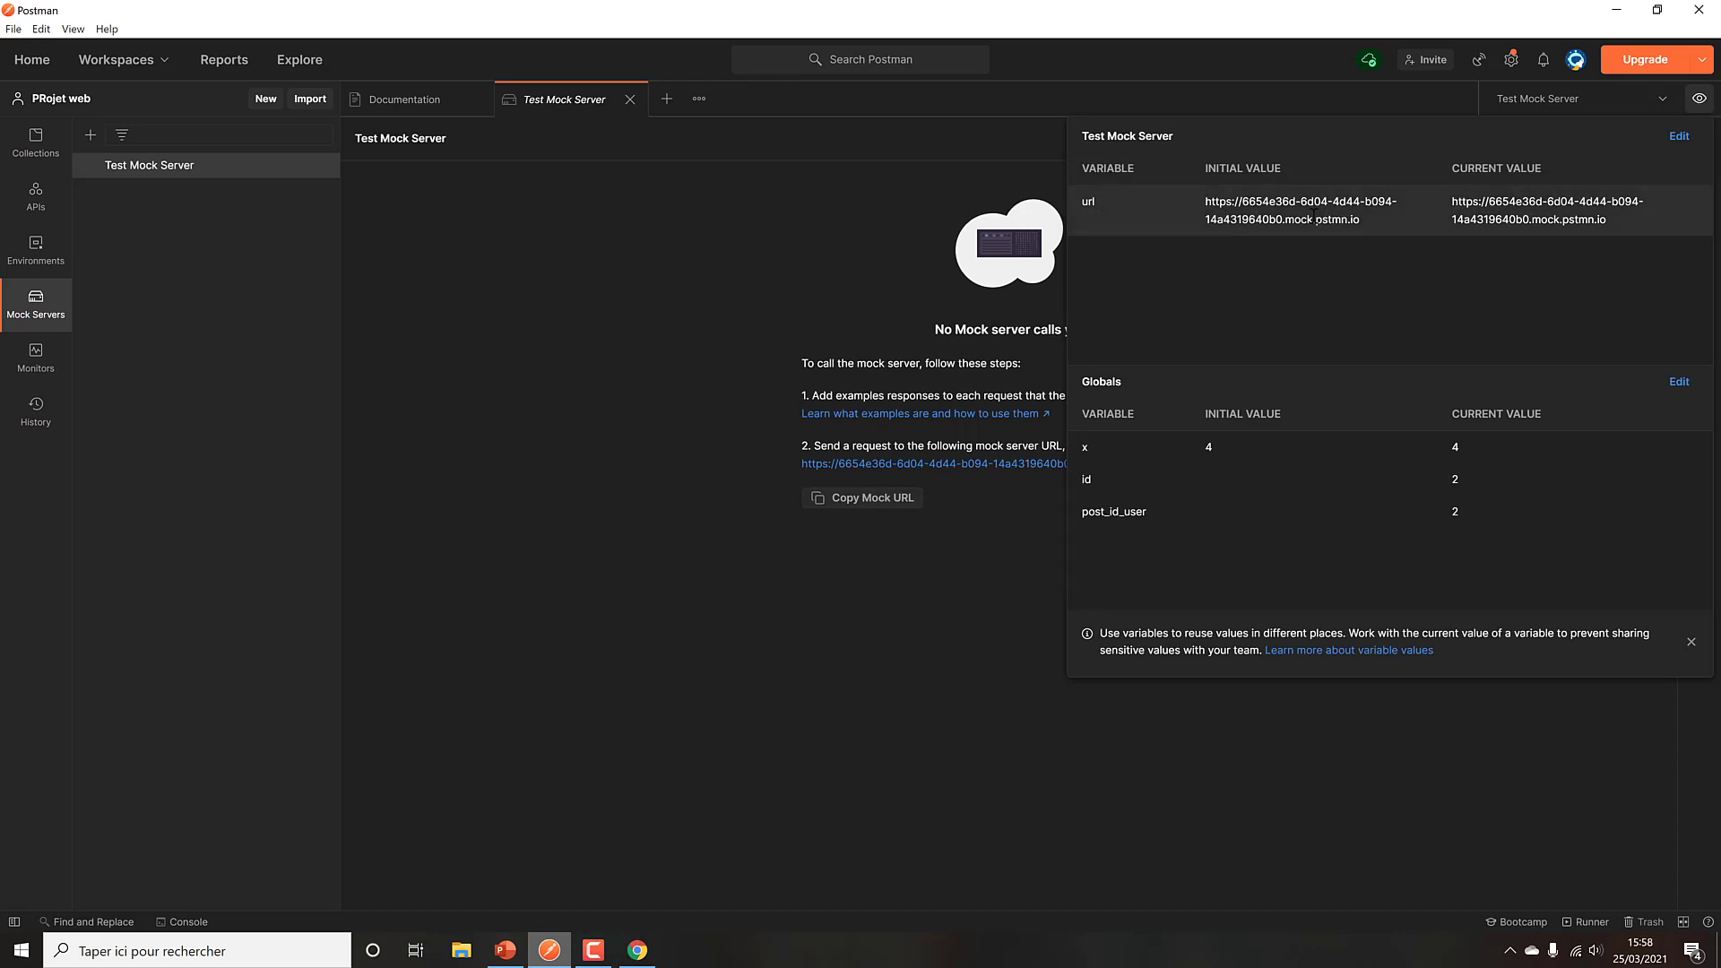
triple_click(1318, 219)
key(ctrl+c)
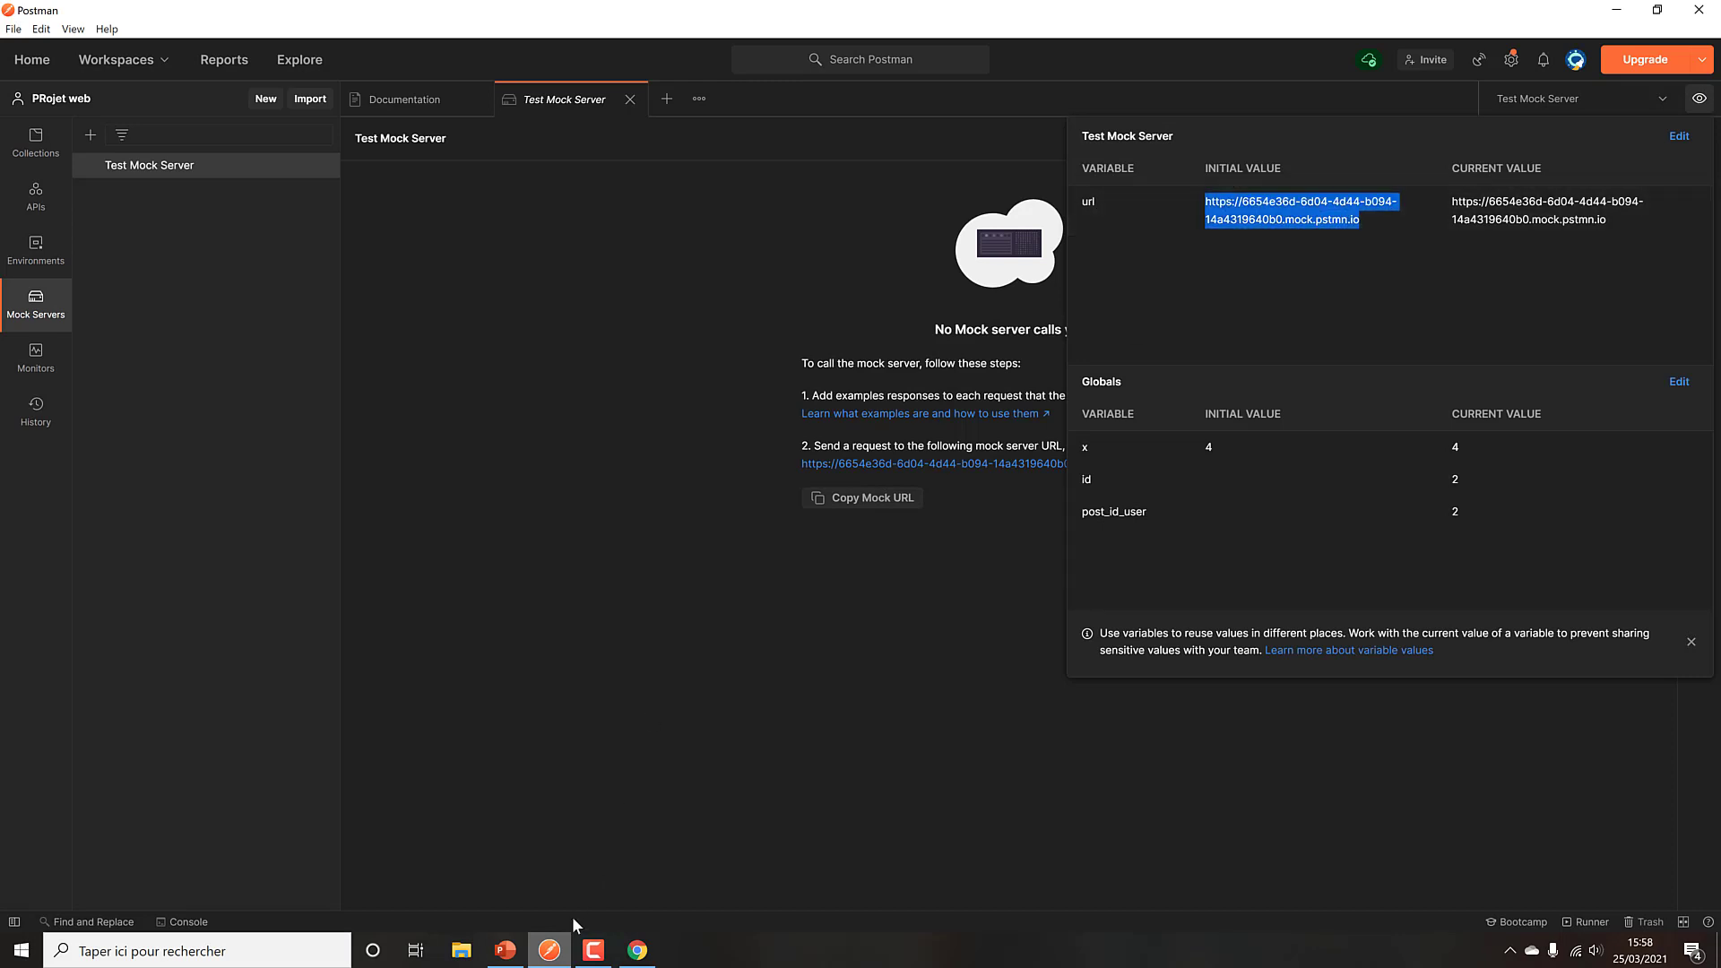
Step: Open the copied mock URL in a new Chrome tab, read the response, close that tab and return to Postman
click(637, 948)
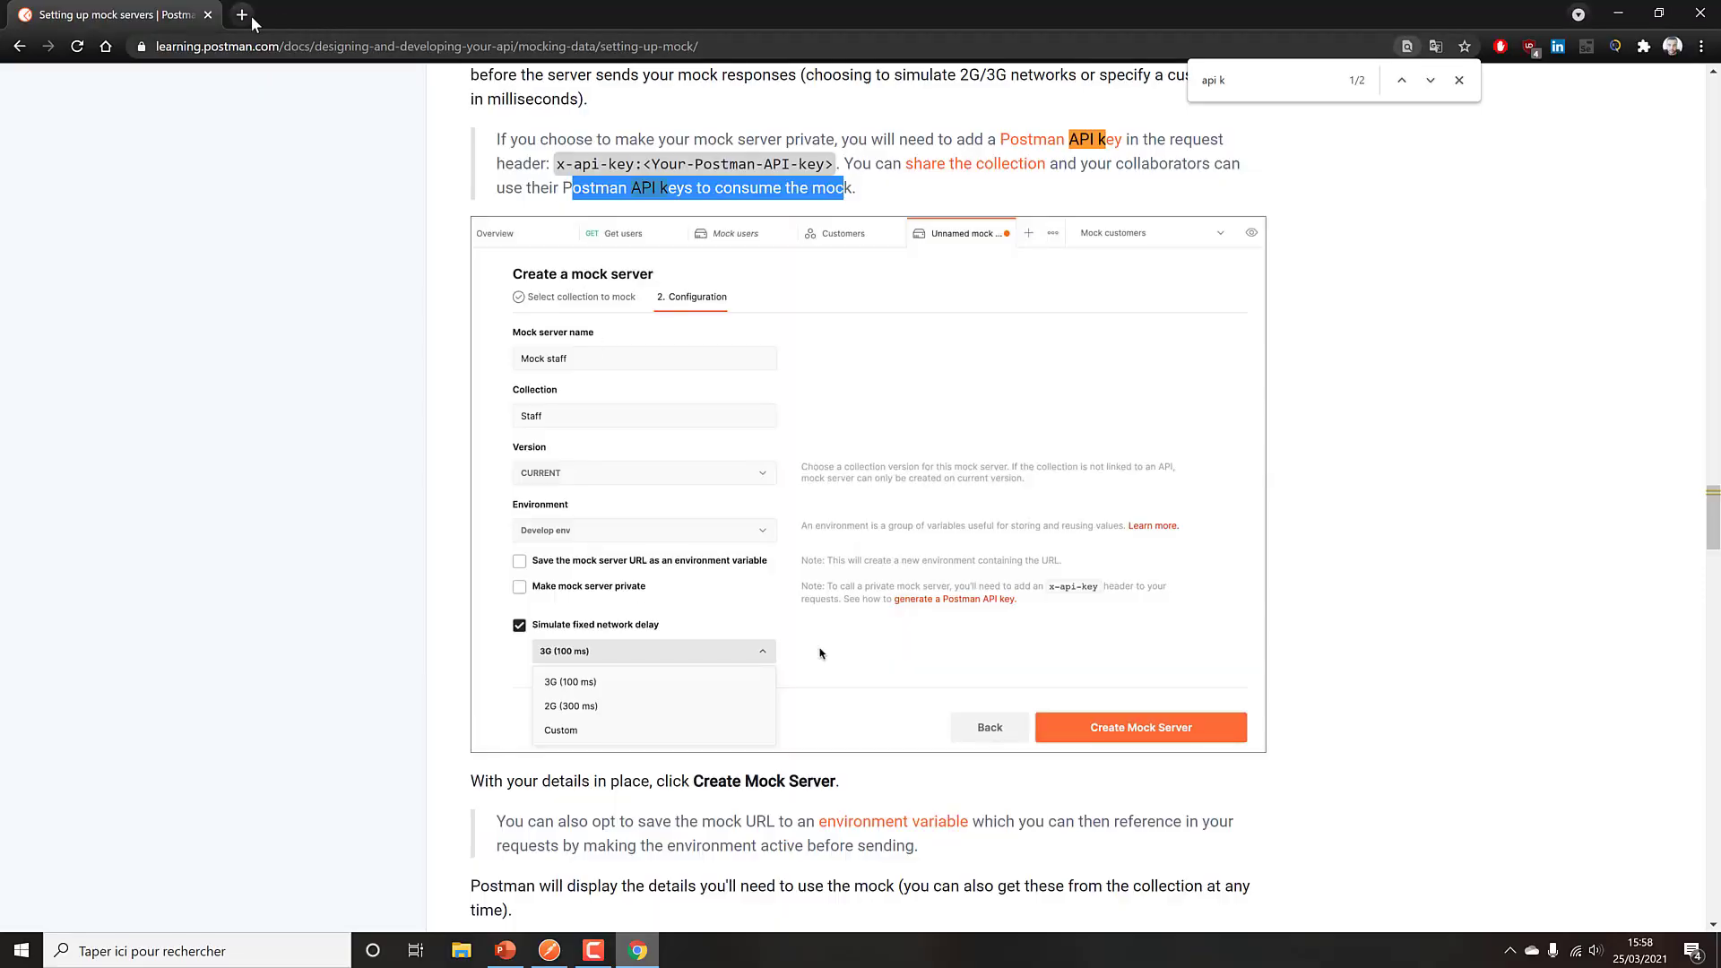
click(251, 14)
key(ctrl+v)
key(Return)
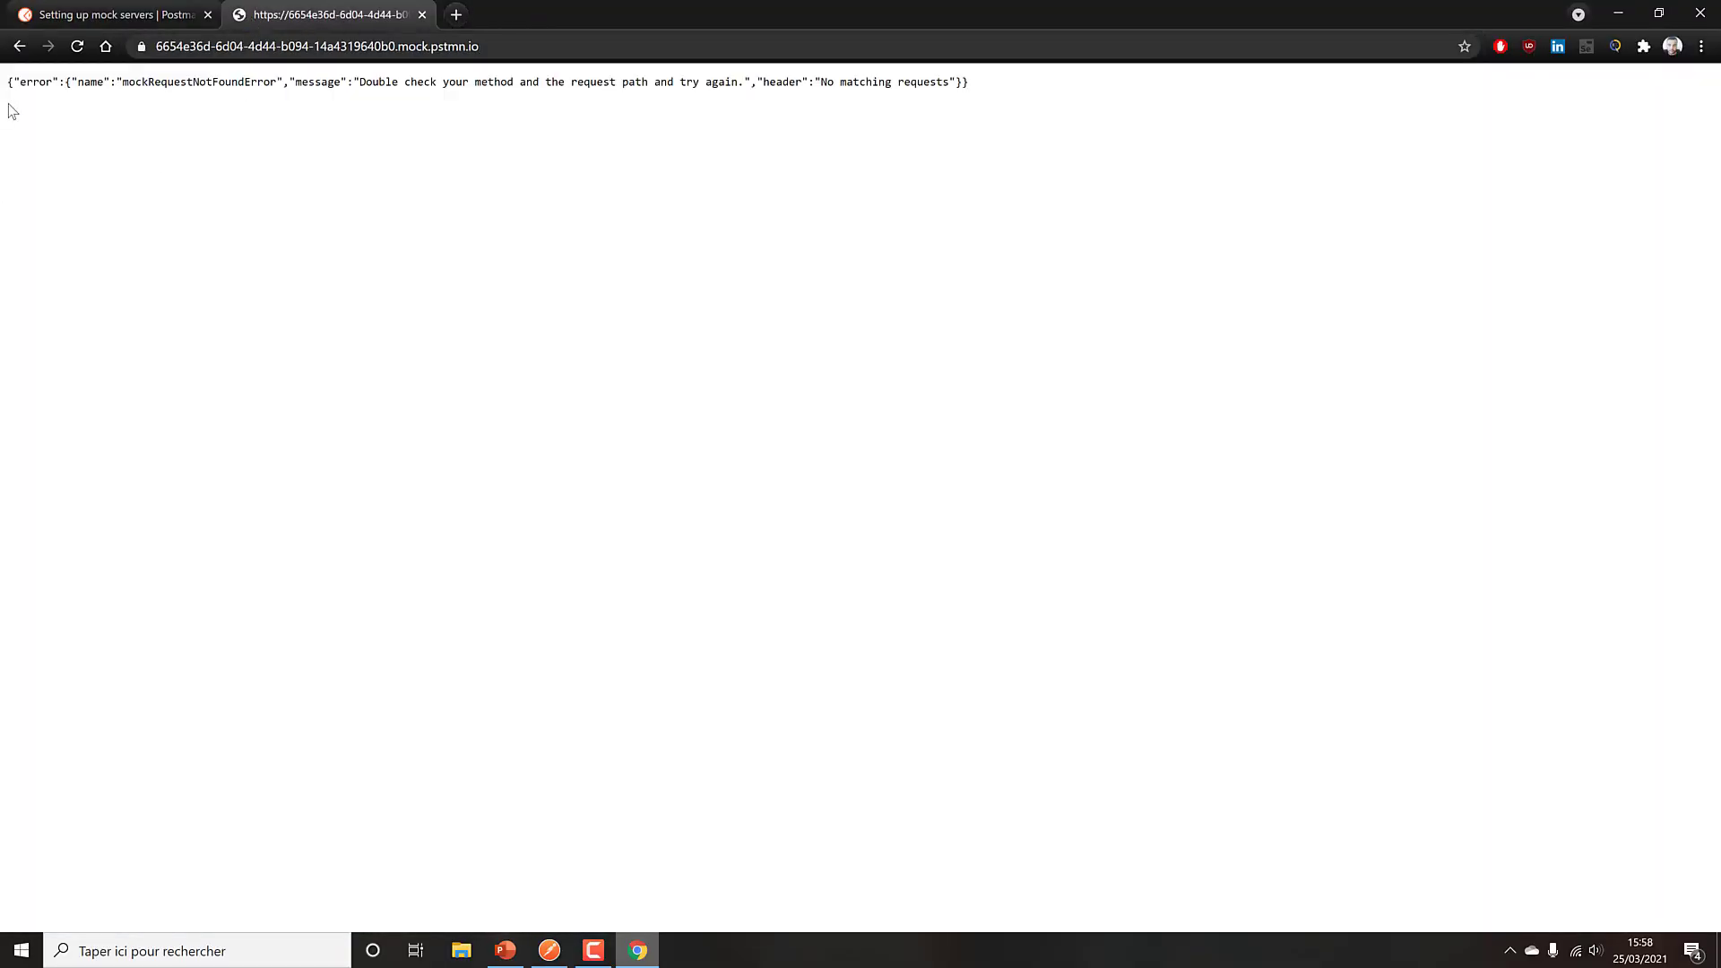
drag(53, 83, 373, 81)
middle_click(303, 8)
key(alt+Tab)
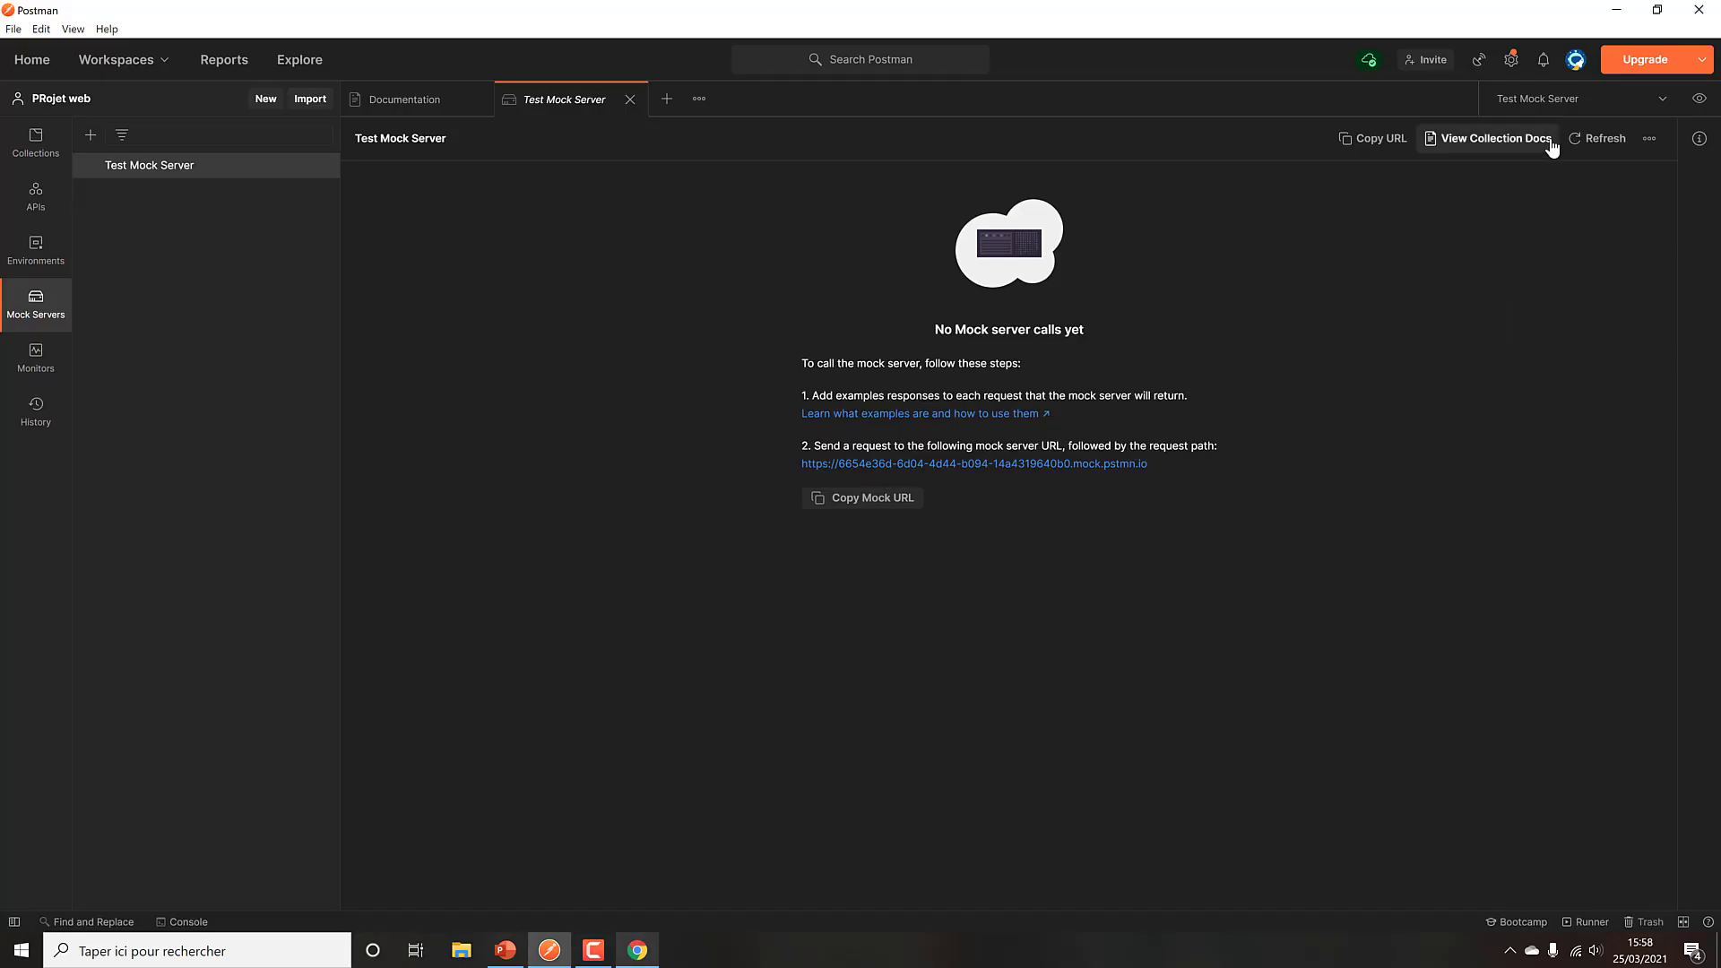
Step: Check the environment's url variable, and send the client/1 GET request from the Test Mock Server collection
click(1699, 99)
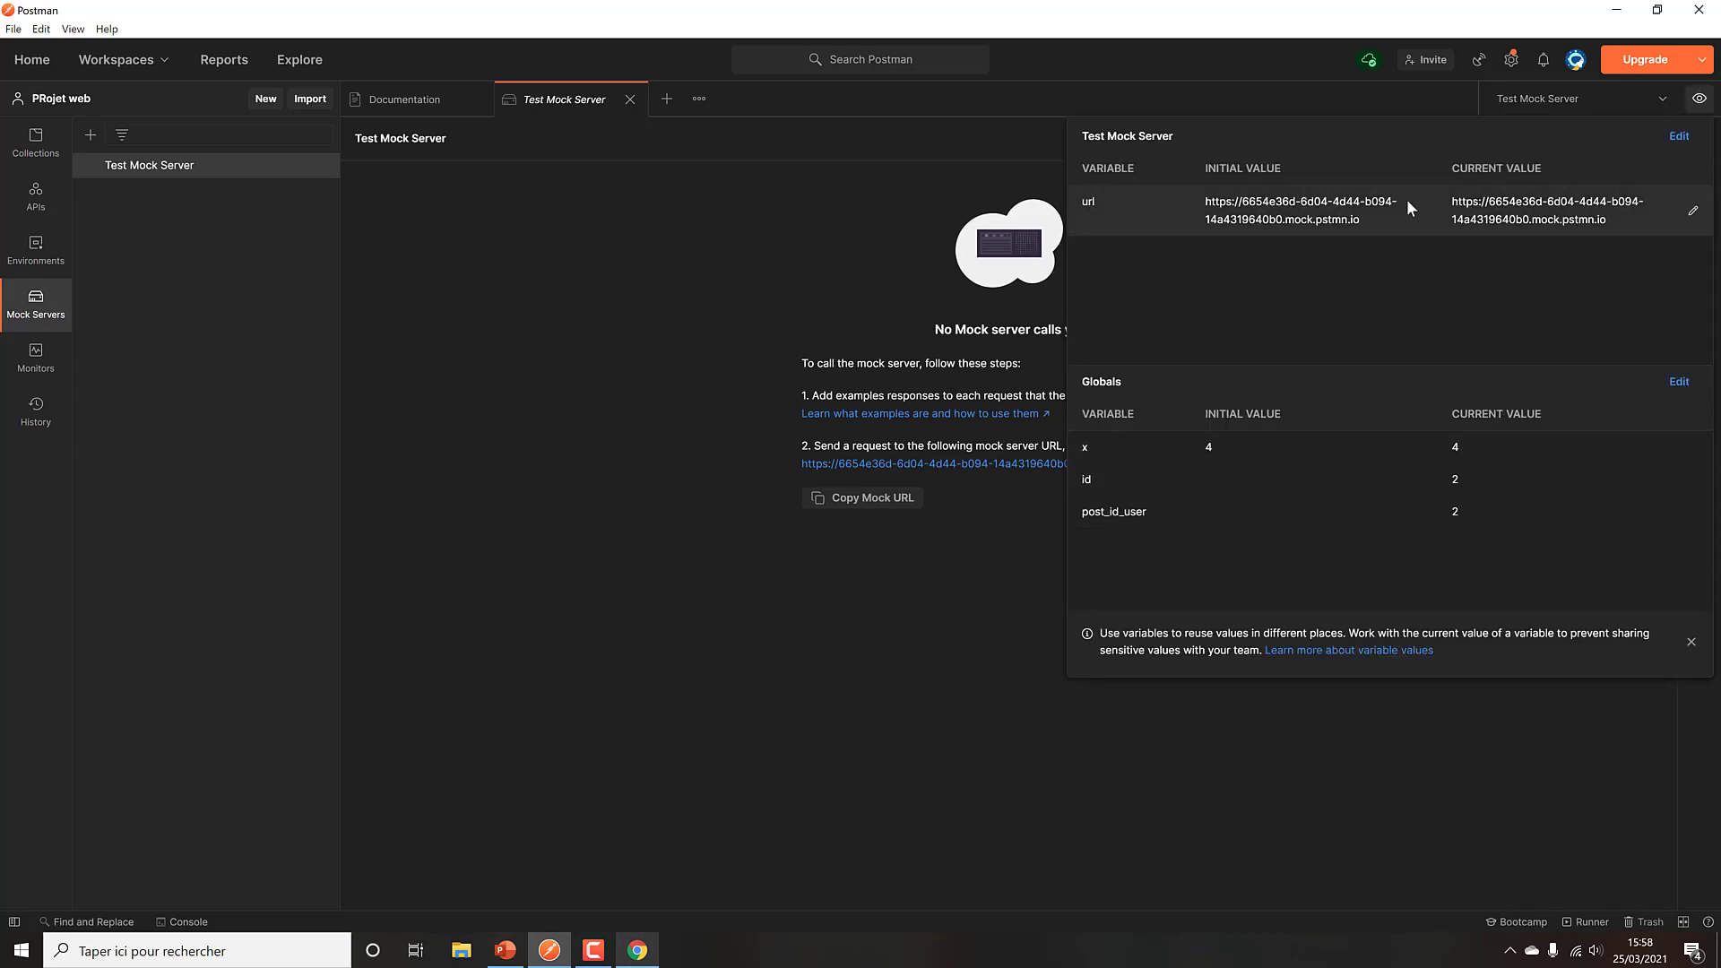
click(832, 217)
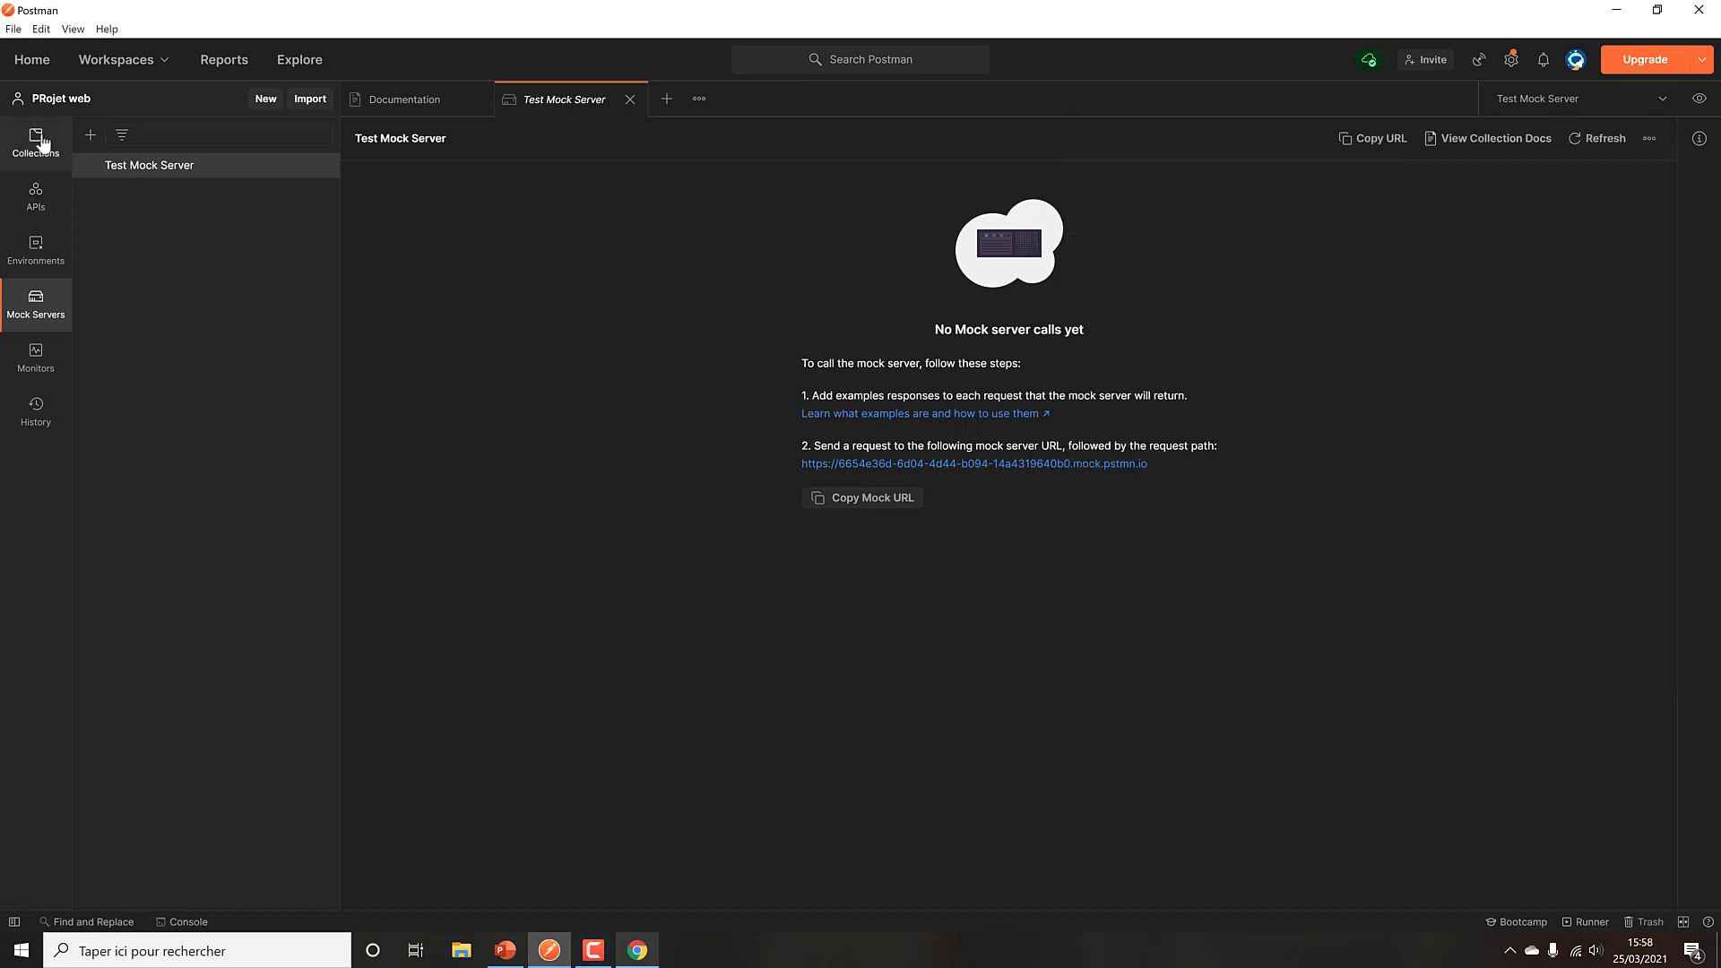
click(34, 140)
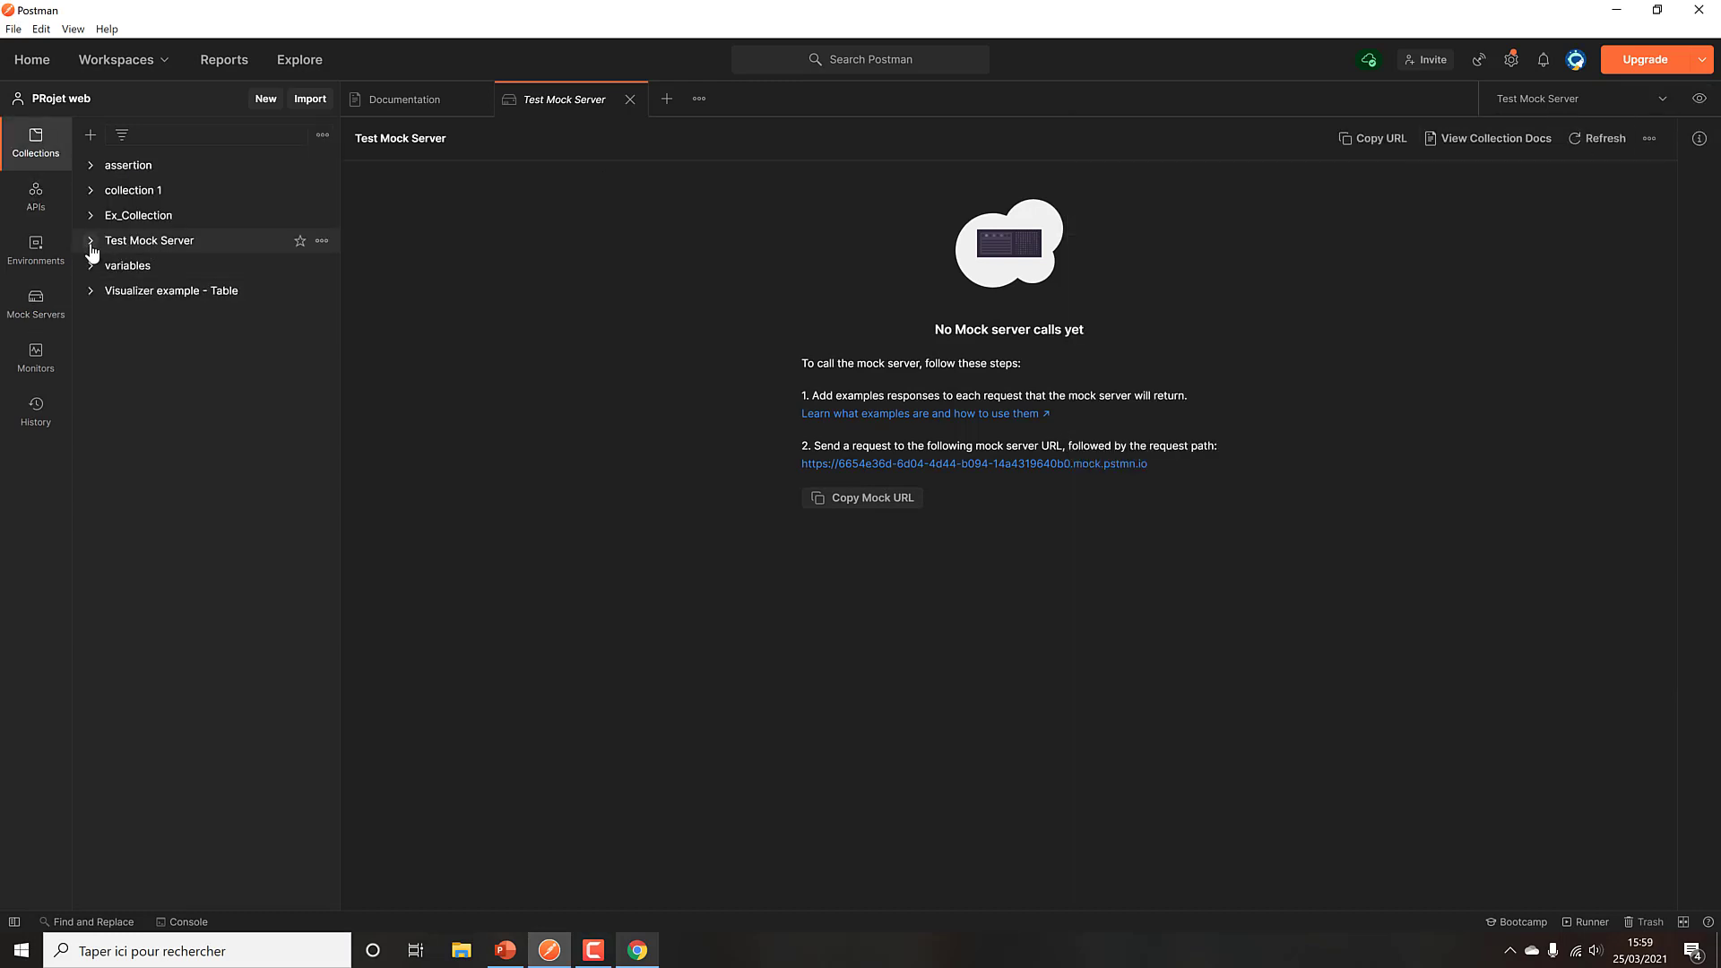
click(90, 242)
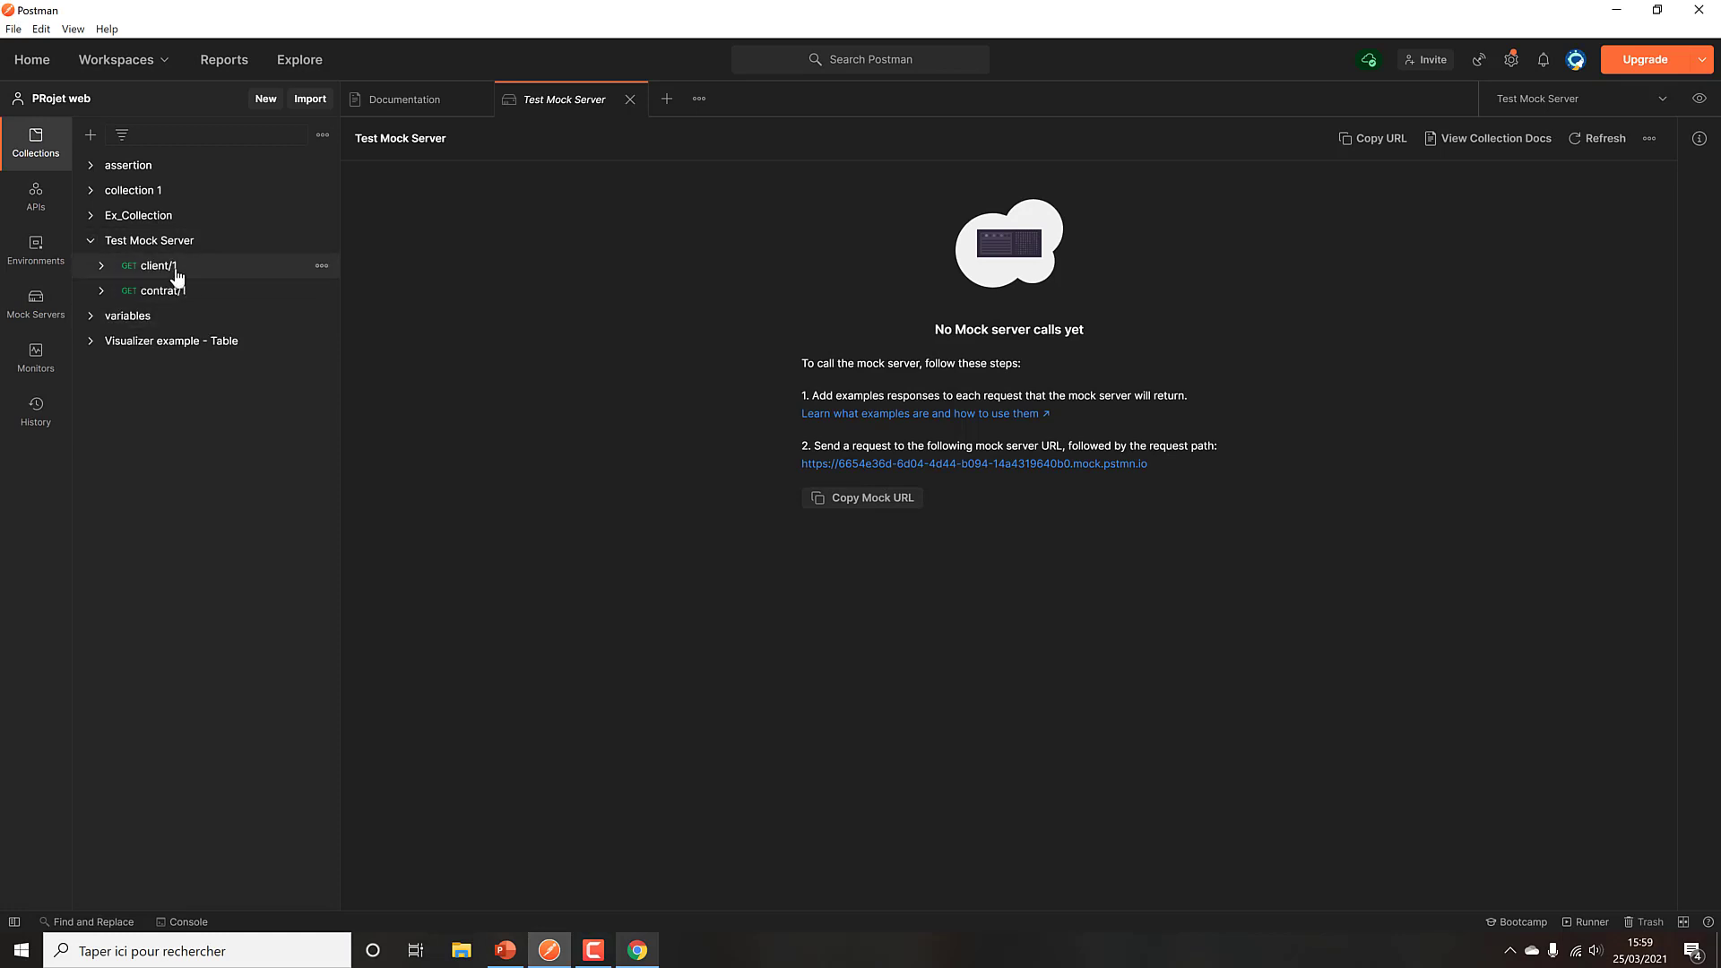
click(176, 269)
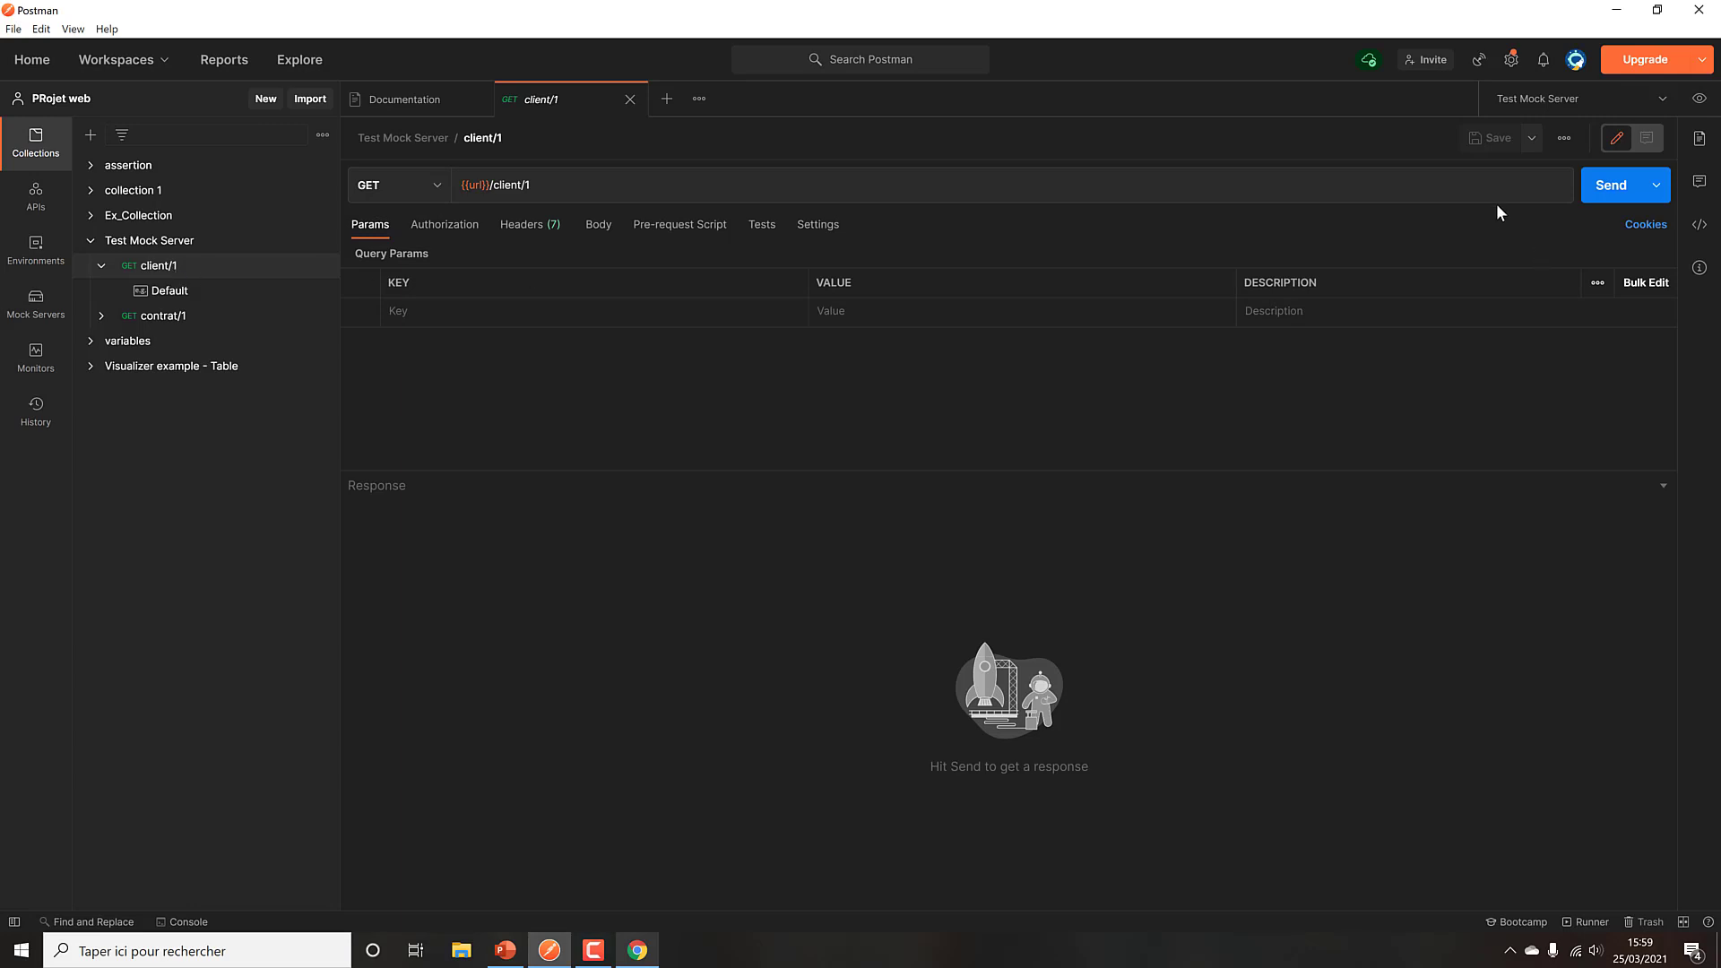
click(1598, 191)
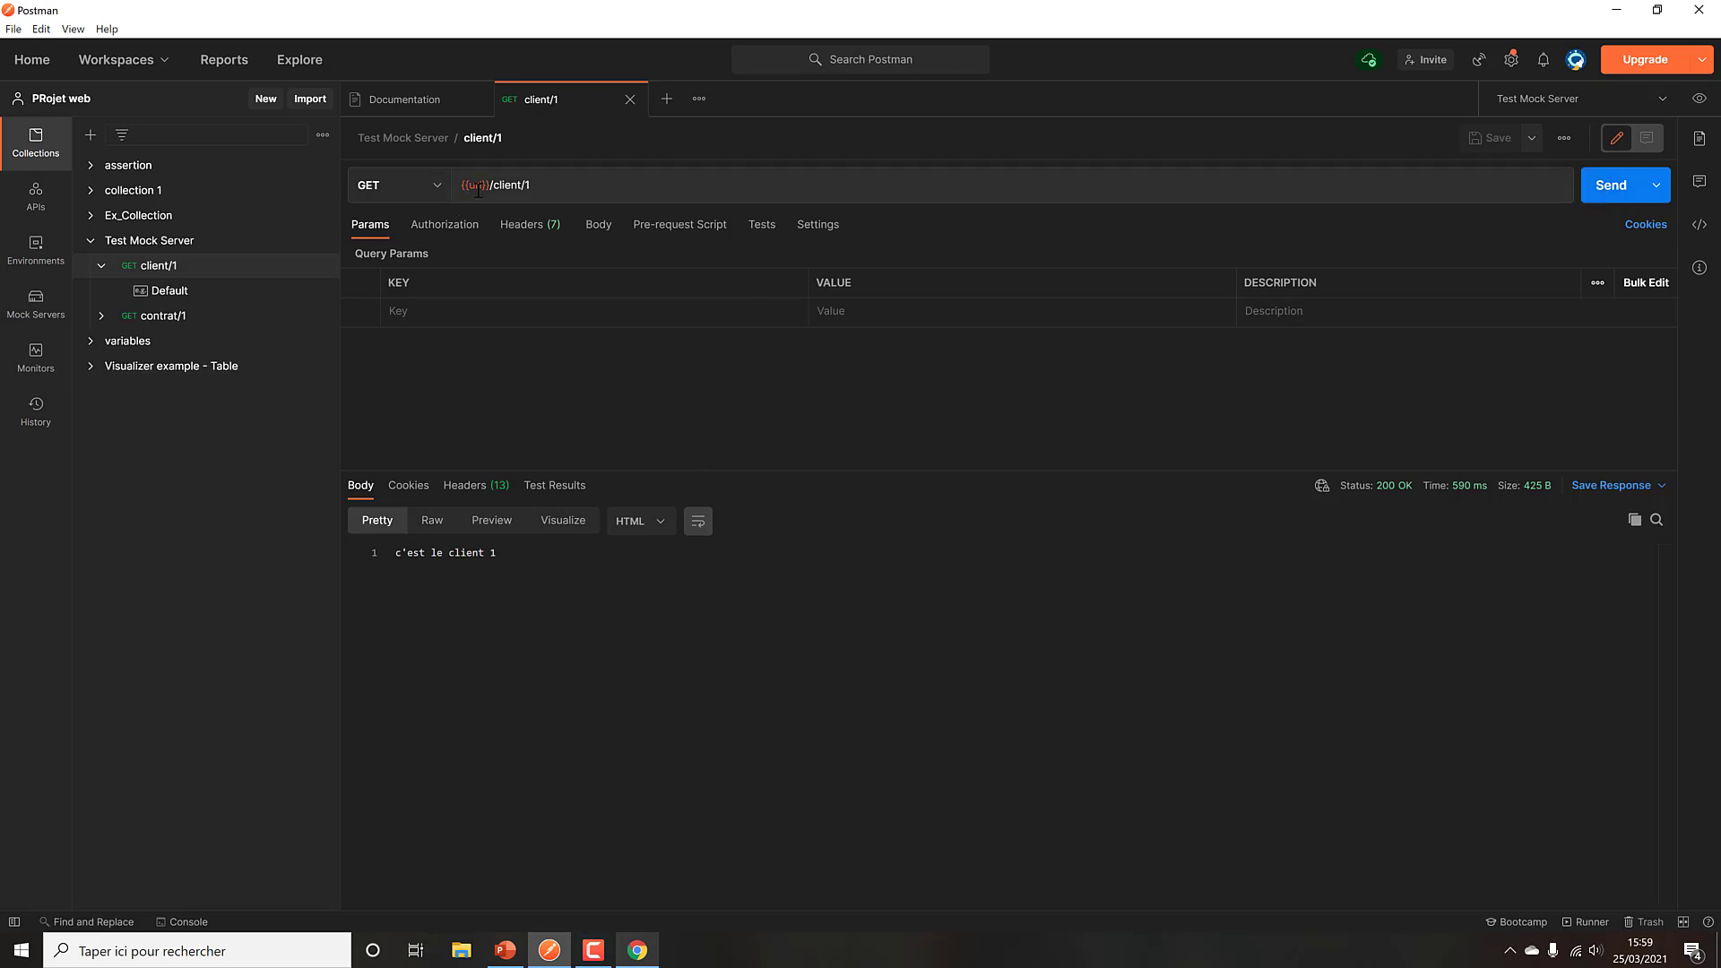
Step: Switch the active environment to No Environment and back to Test Mock Server
click(1656, 106)
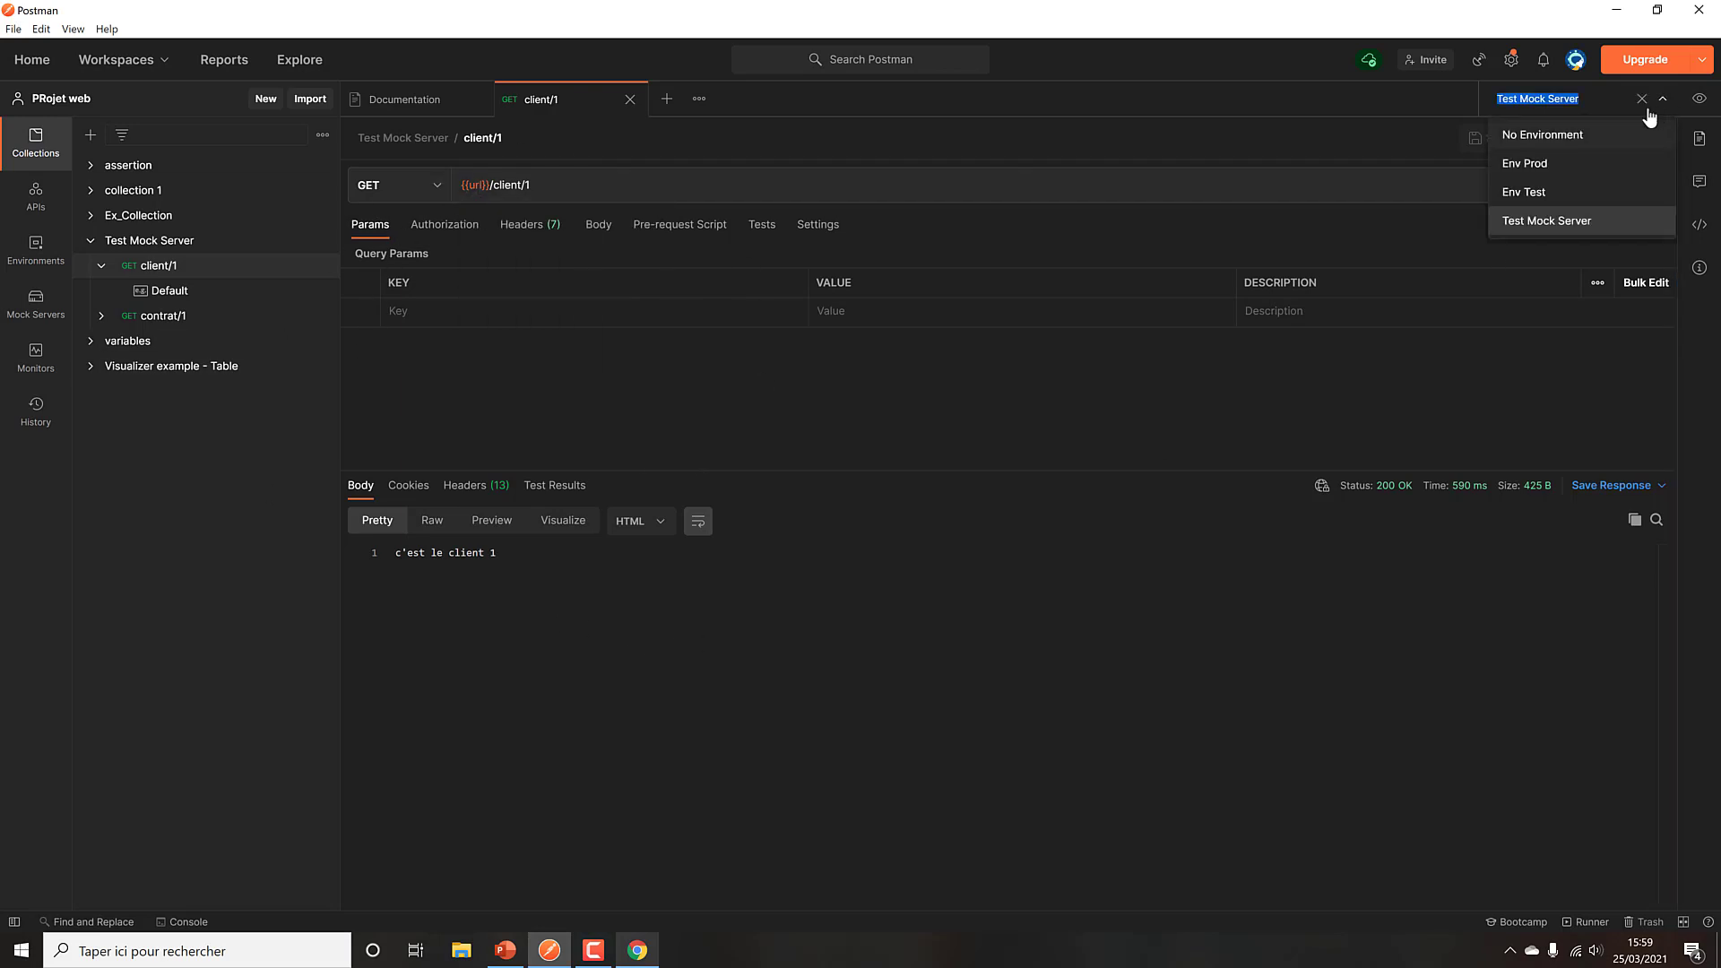
click(1560, 135)
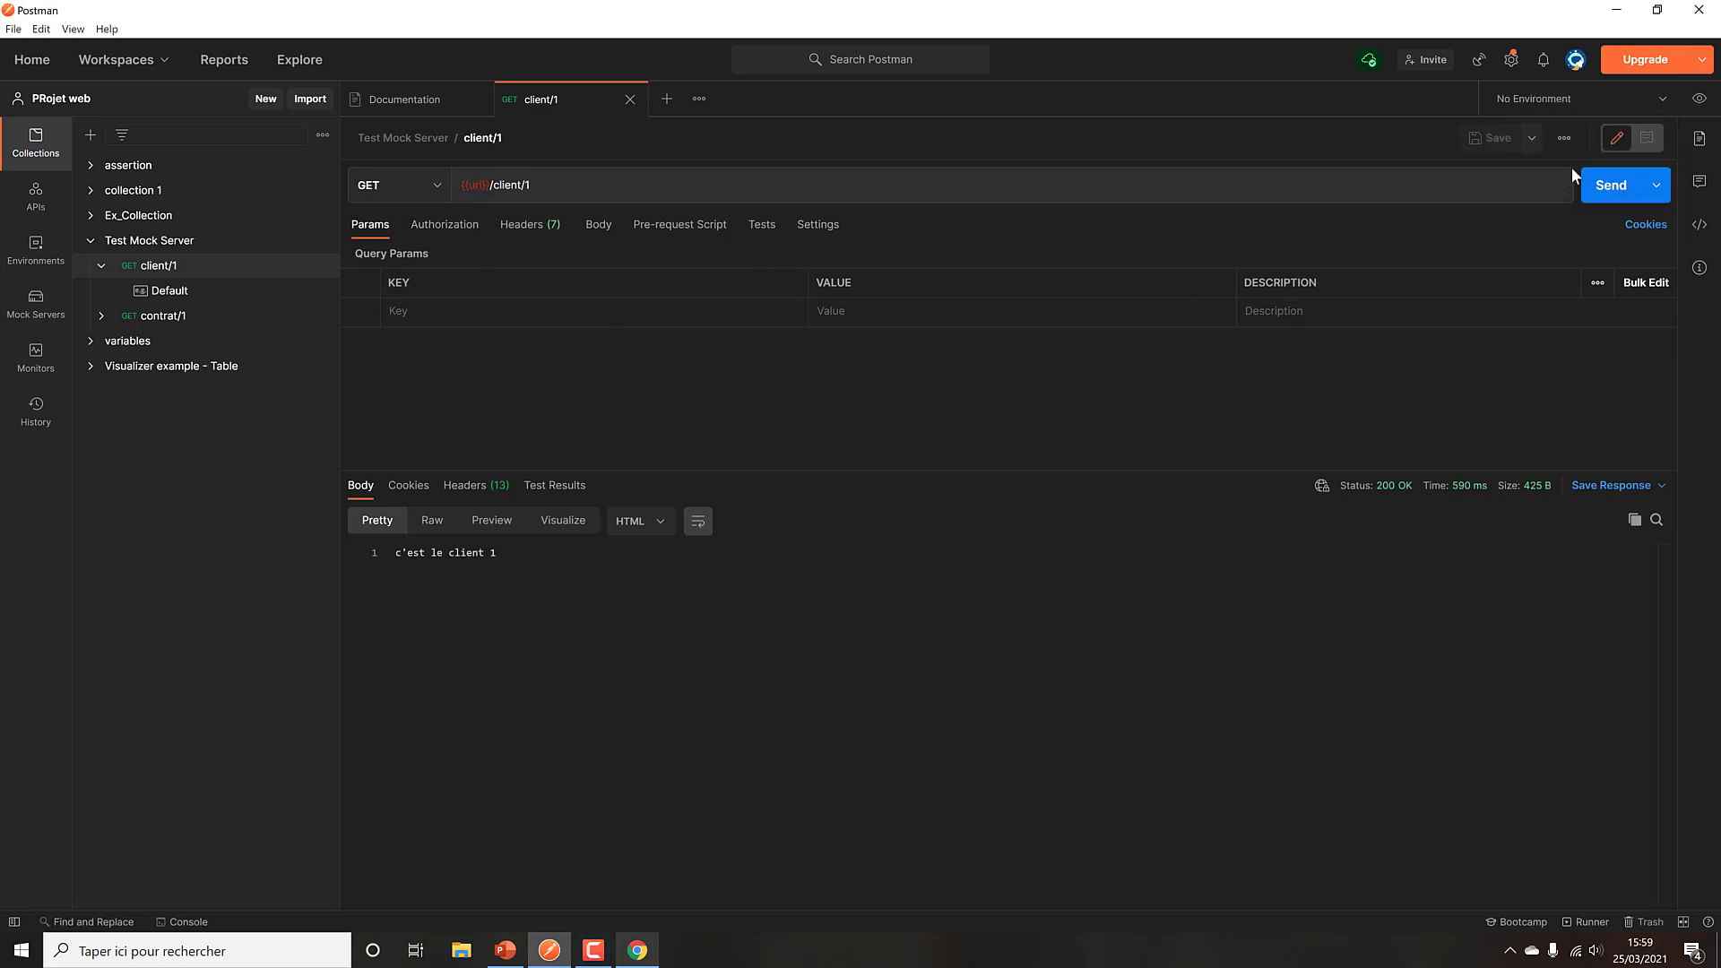
click(1657, 104)
click(1549, 219)
Step: Examine the body and headers of the client/1 response
drag(498, 553, 368, 559)
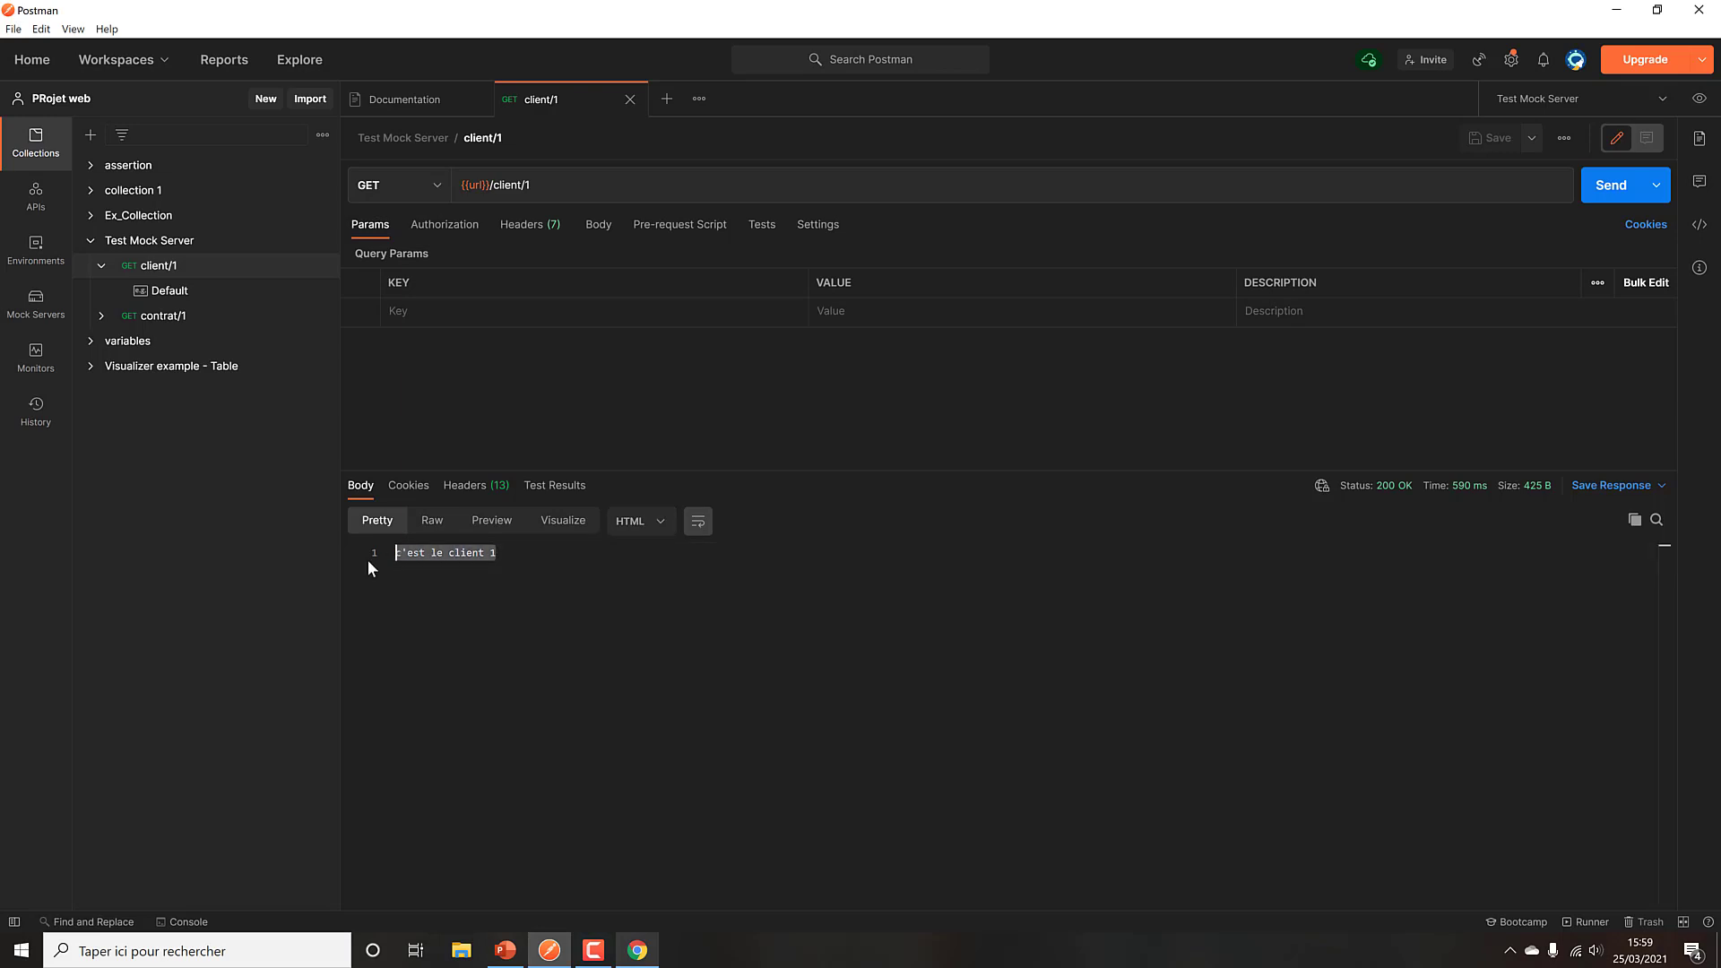
click(478, 486)
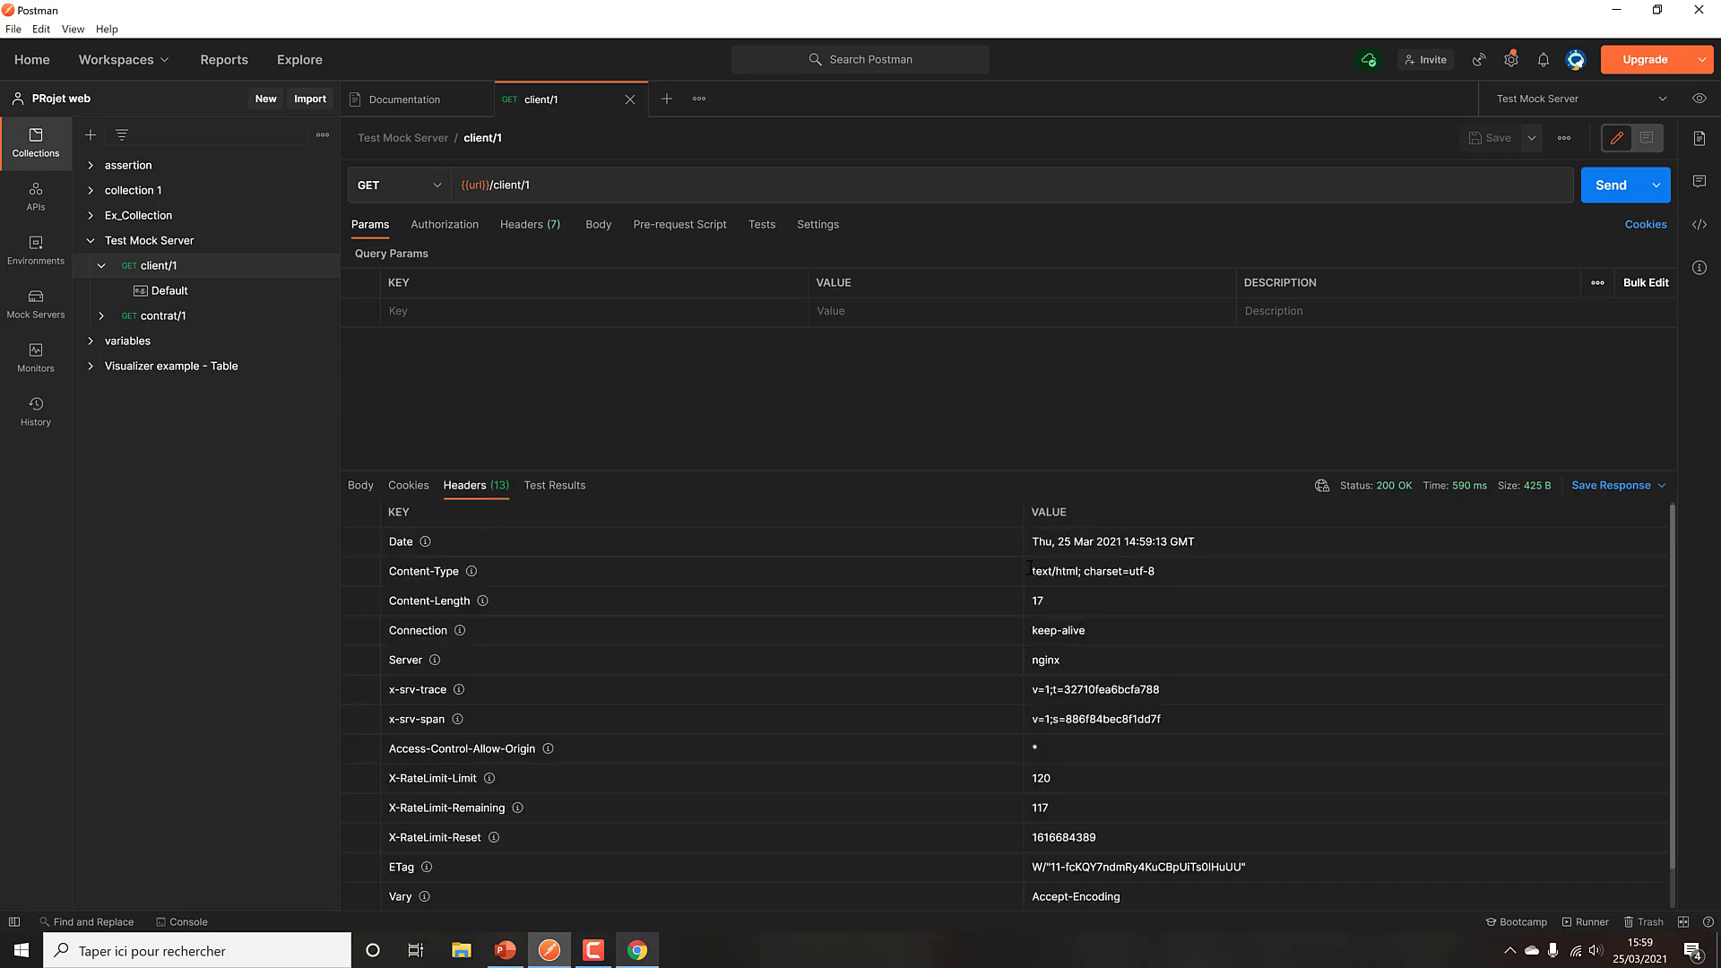
scroll(1076, 595, down, 1)
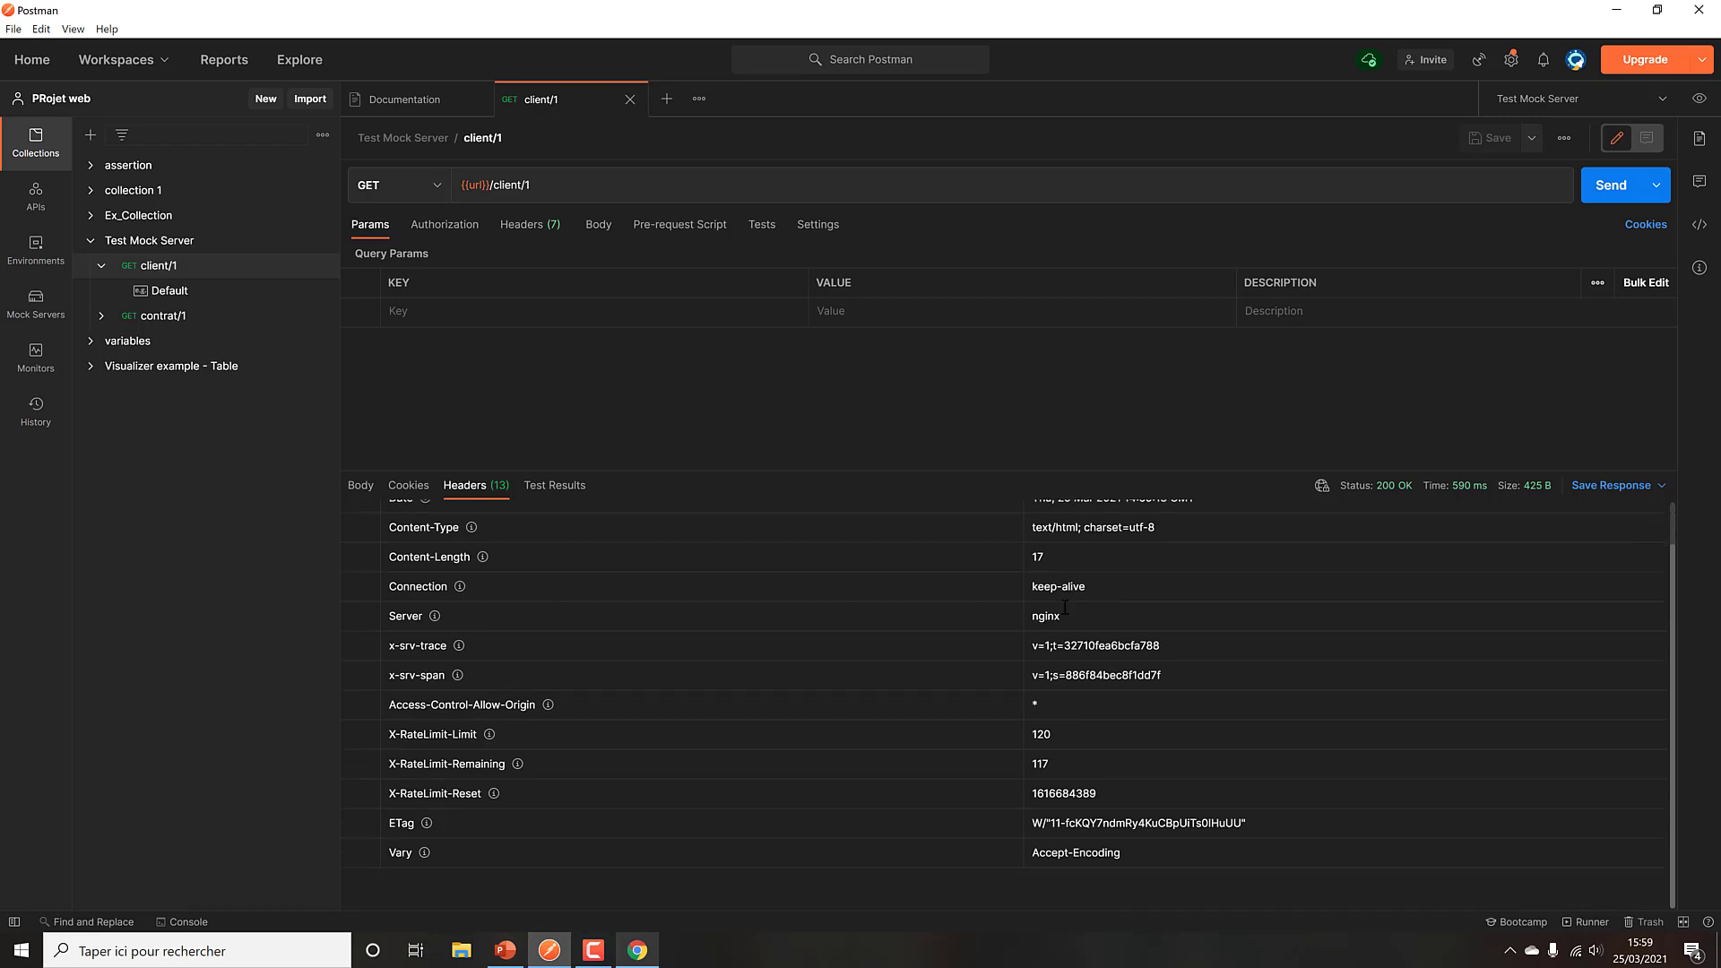
scroll(1062, 612, up, 1)
click(361, 485)
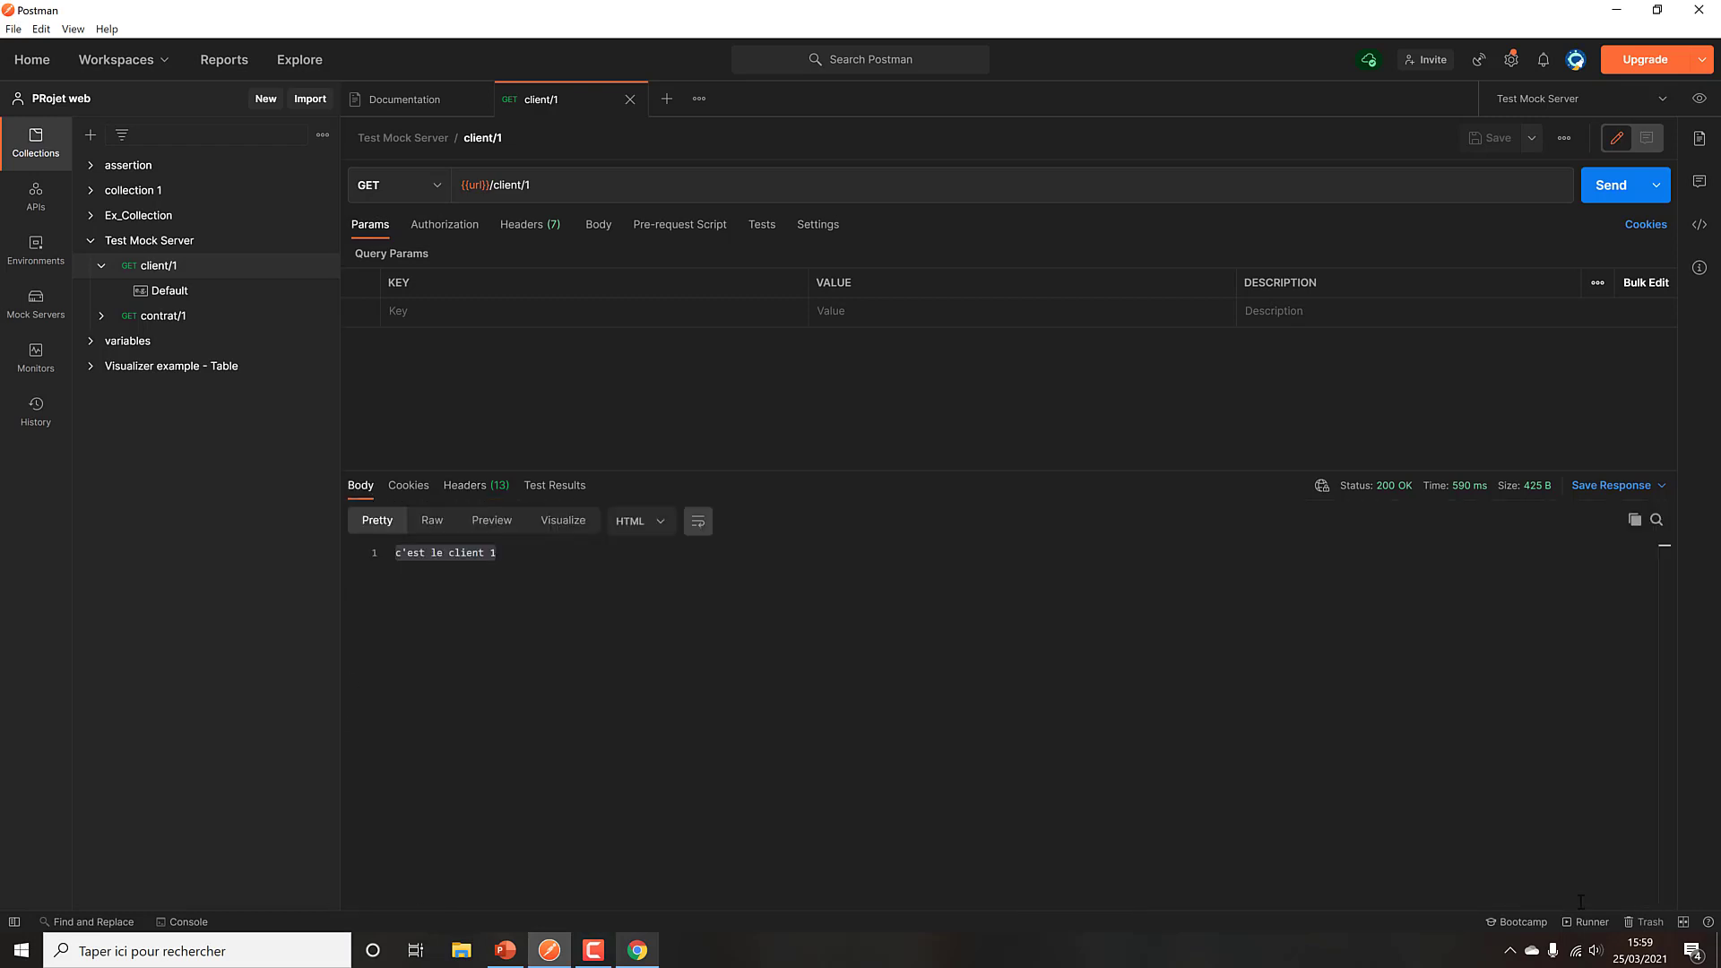
Step: Inspect the logged client/1 request and its headers in the console, check the request's extra actions, and close the console
click(175, 922)
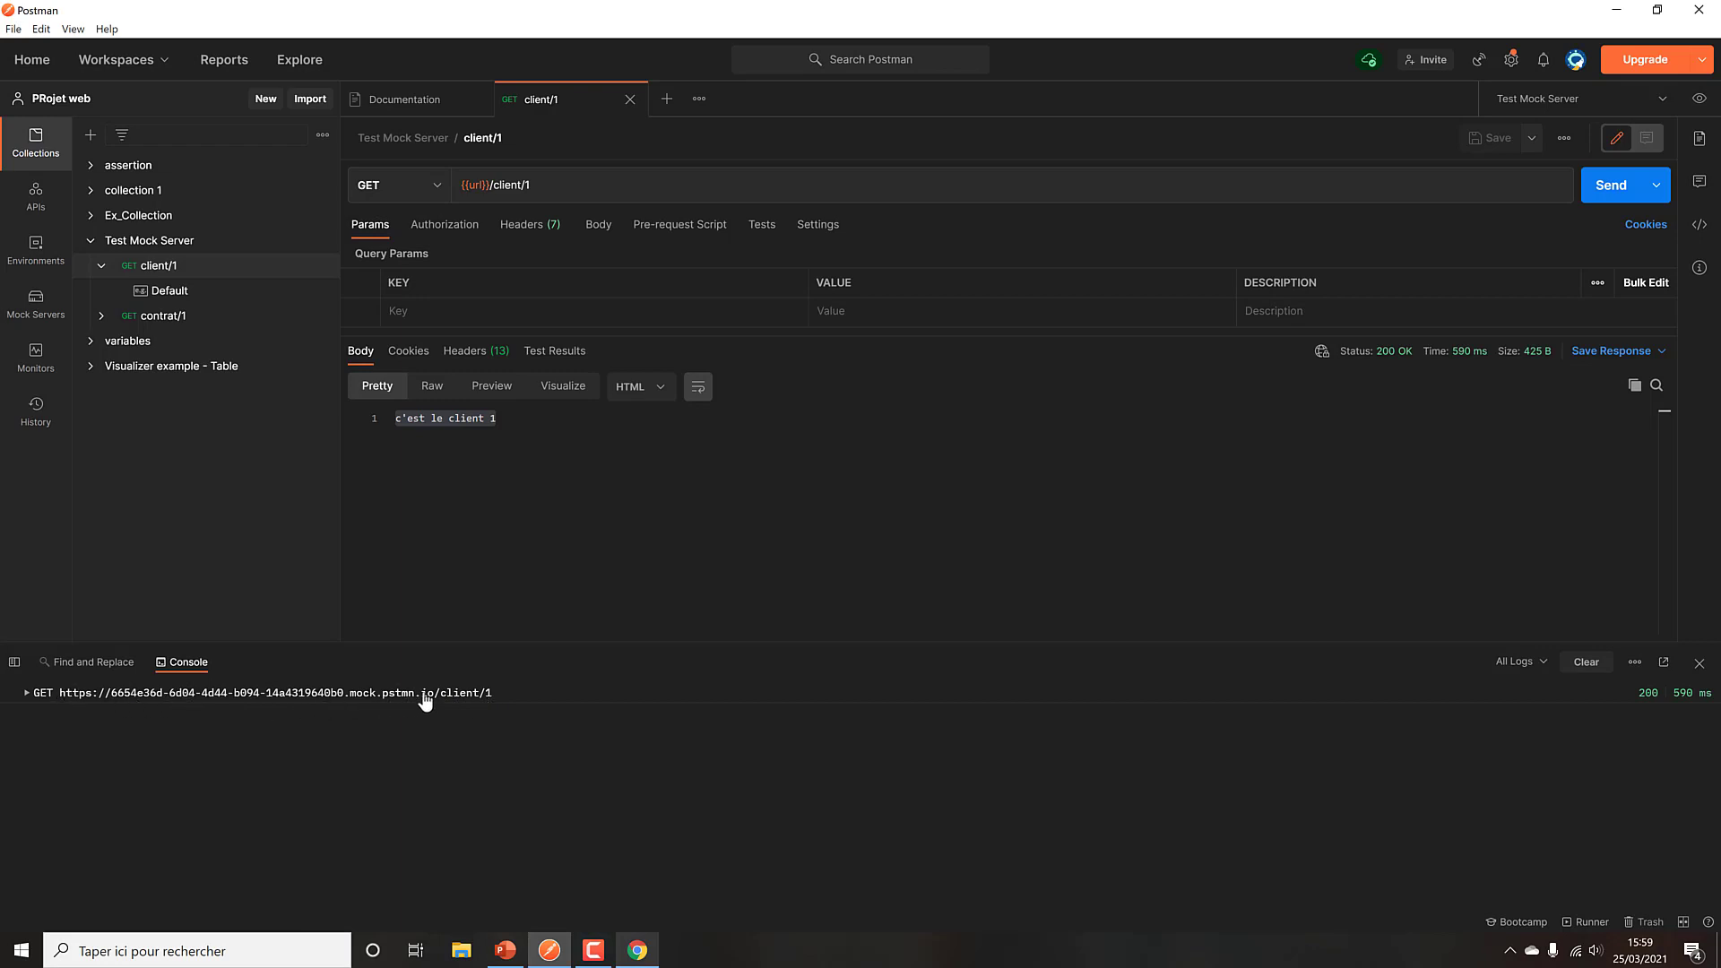
click(27, 694)
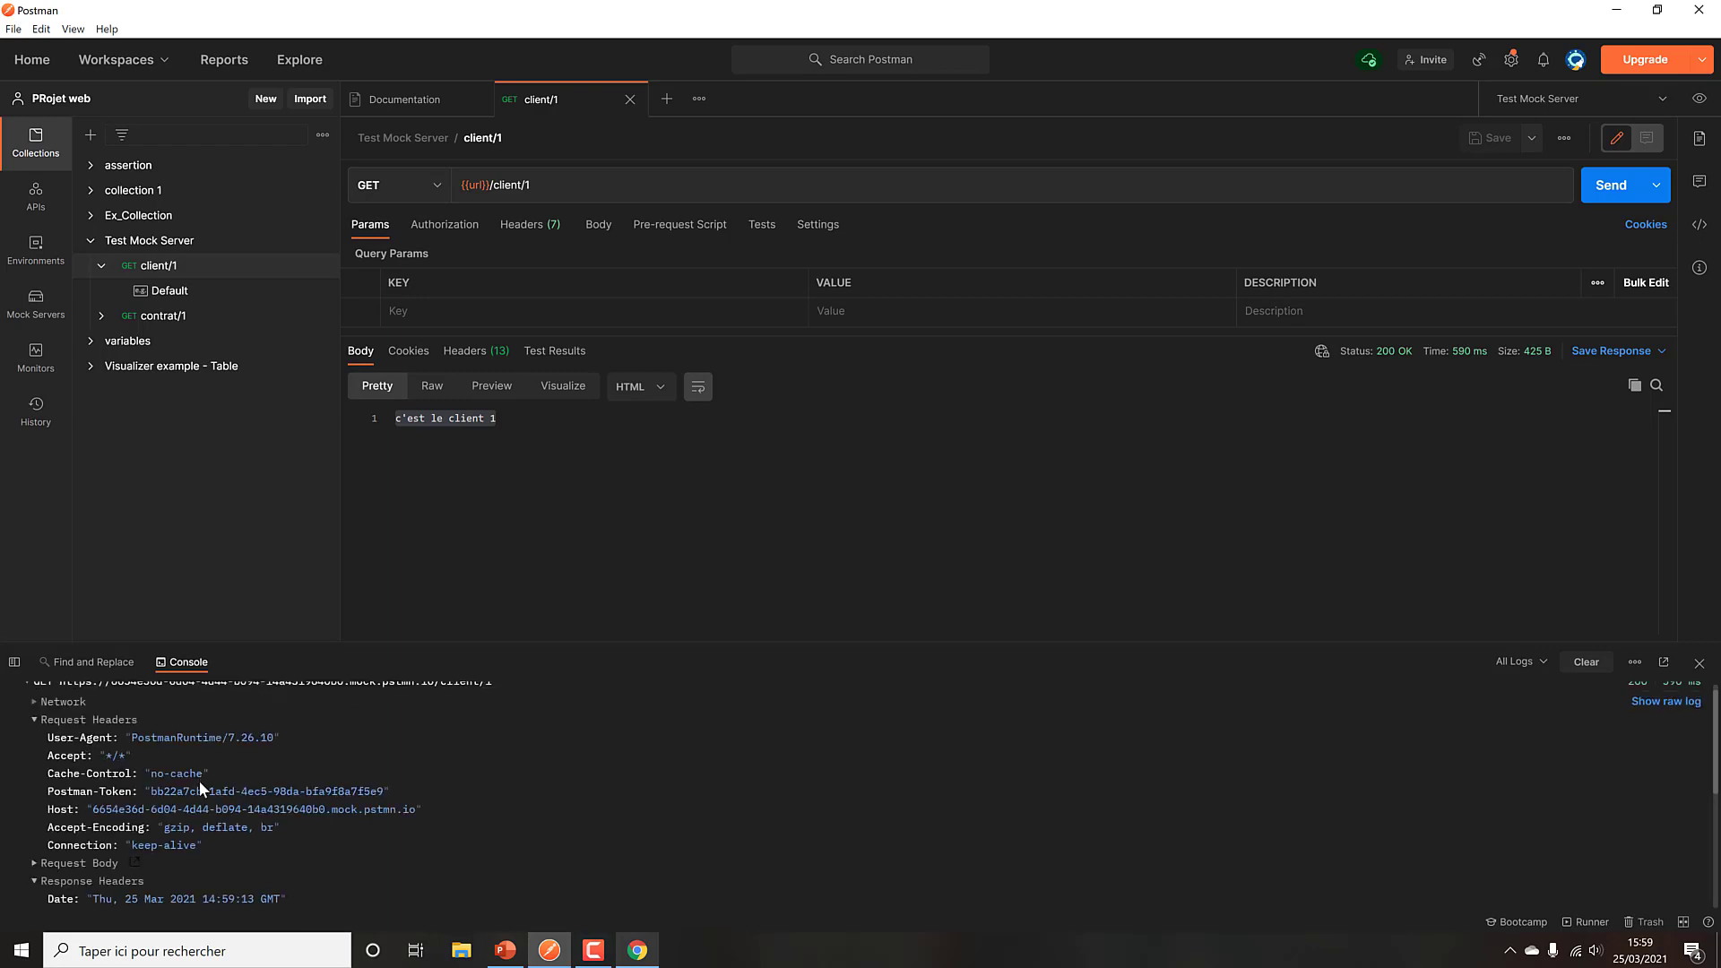
click(27, 691)
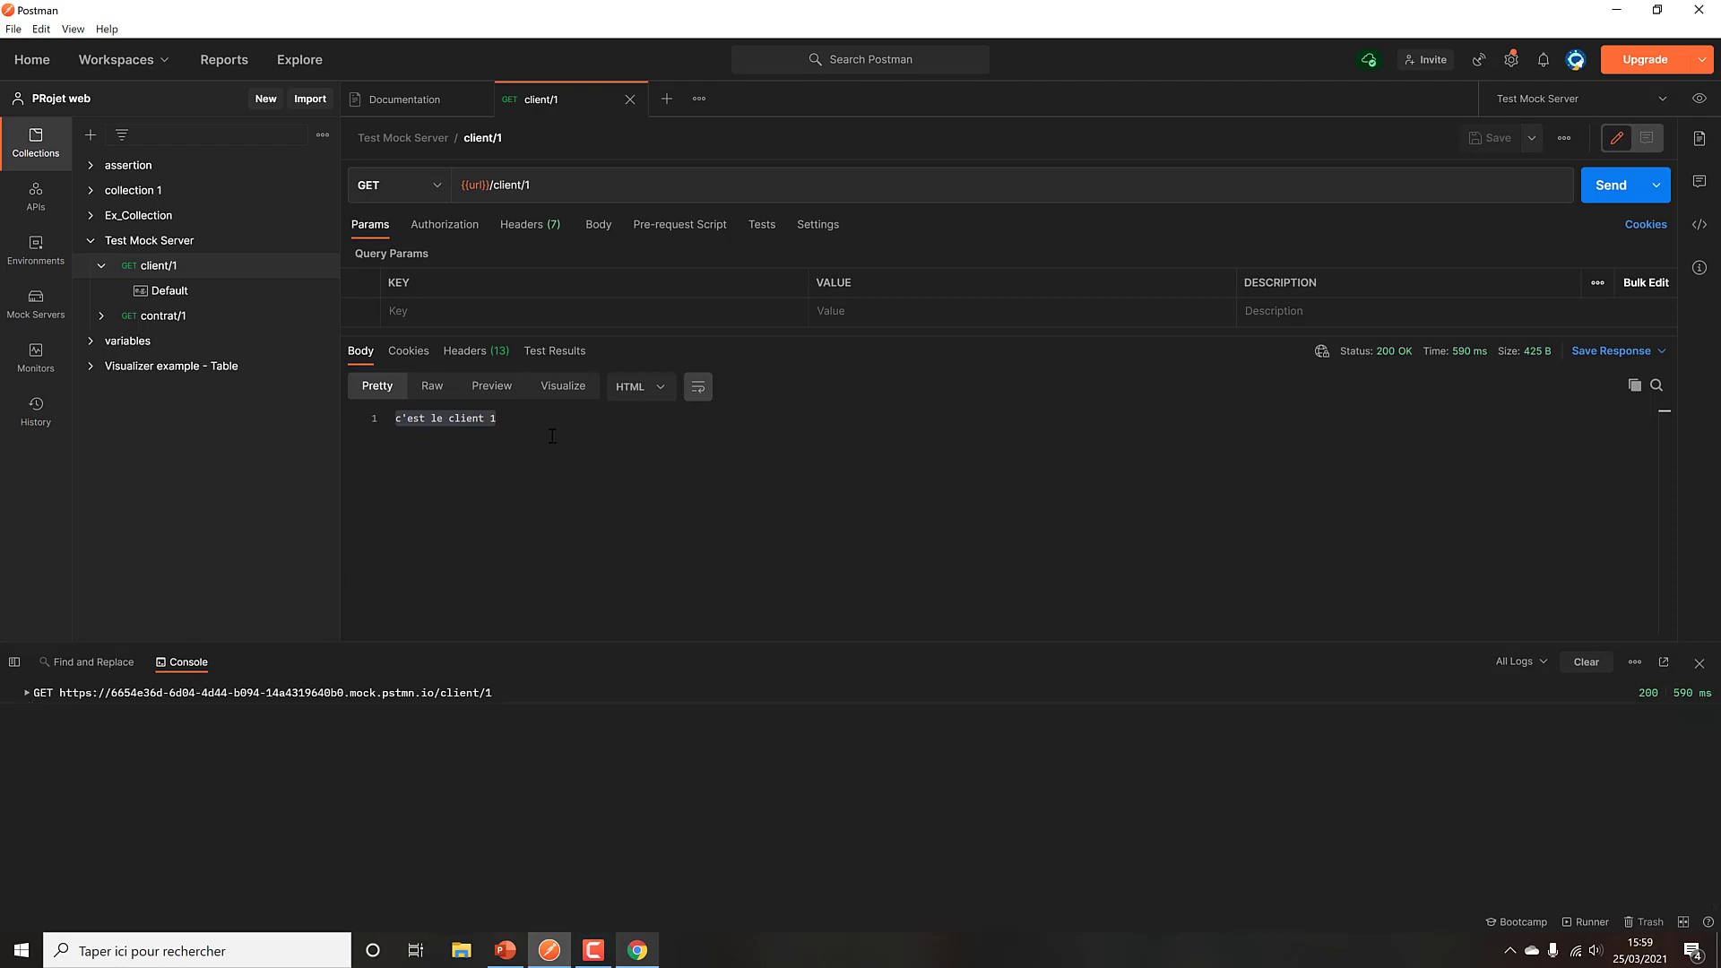
right_click(370, 465)
click(673, 446)
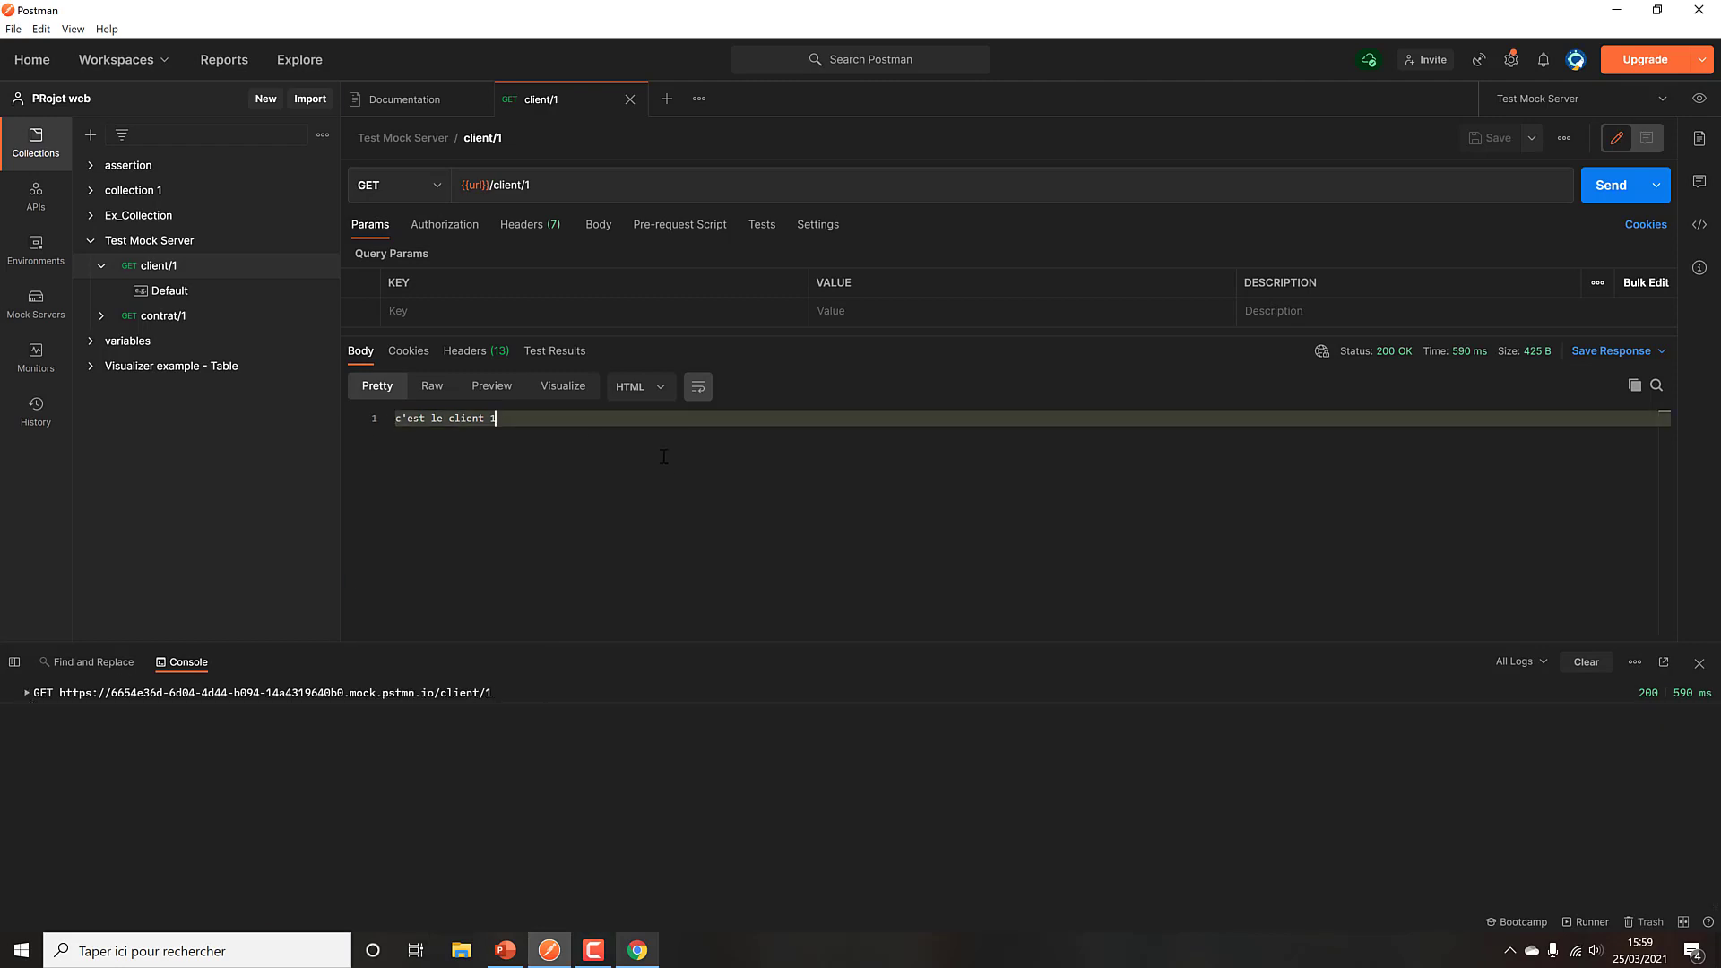
click(1575, 141)
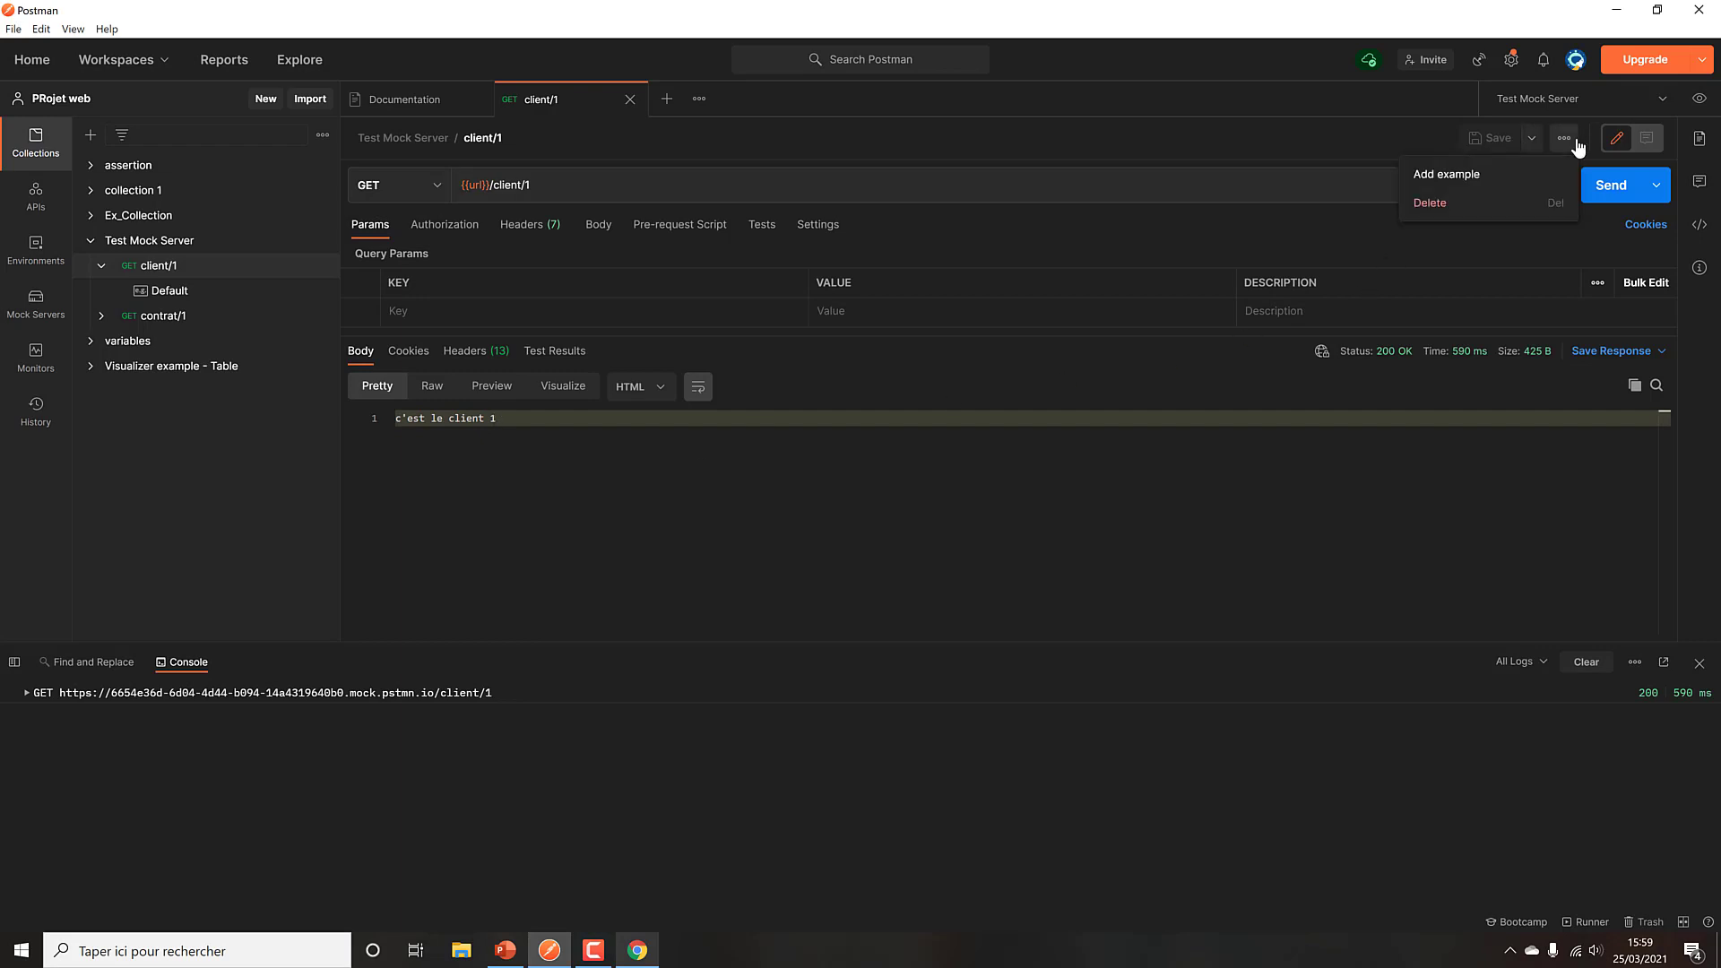
click(1576, 146)
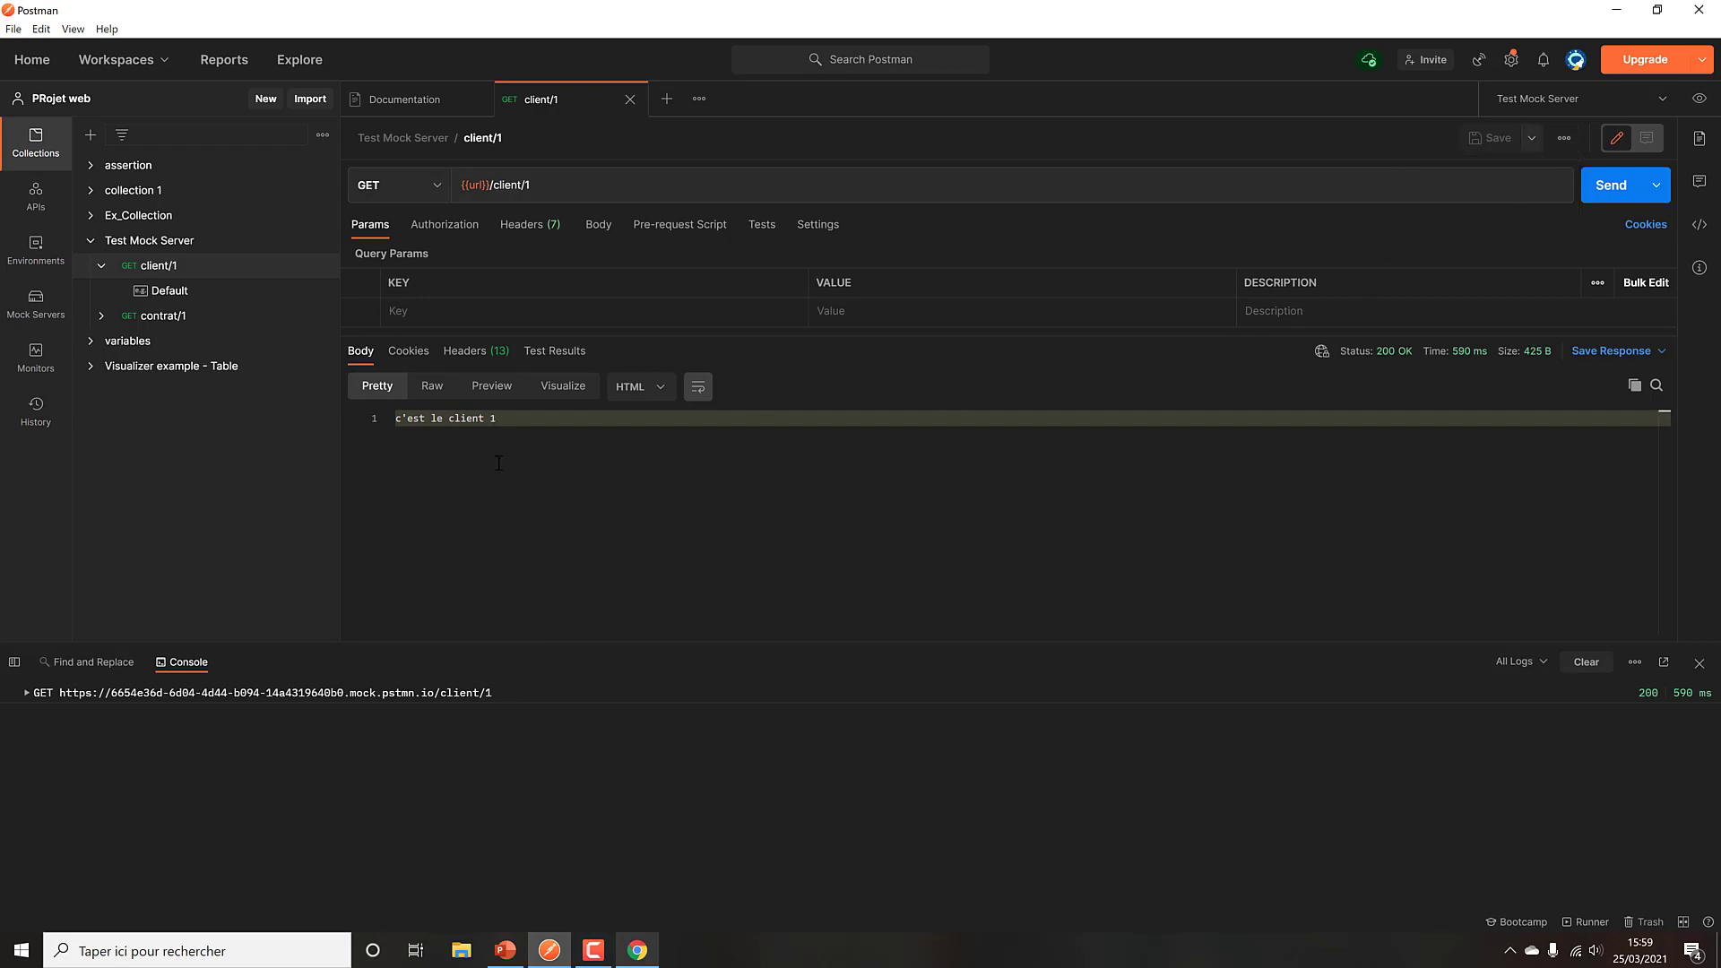
click(1700, 663)
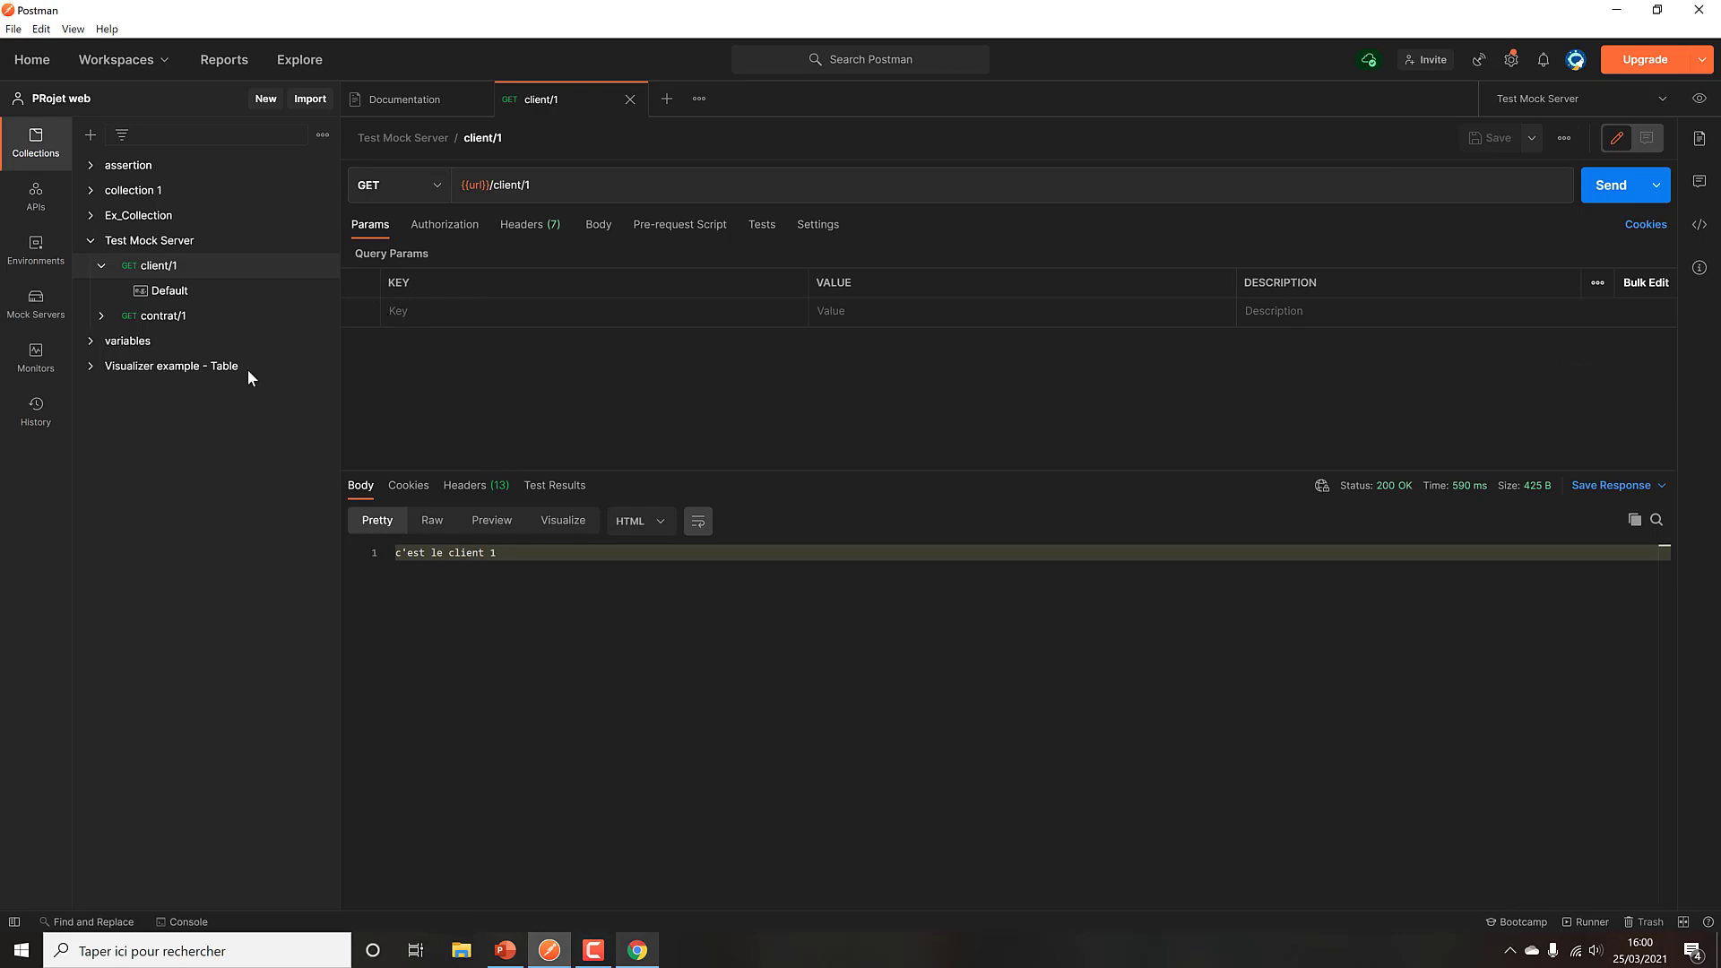
Step: Send the get user request from Ex_Collection's dossier GET folder, examine its JSON response, and close the request
click(90, 215)
click(153, 240)
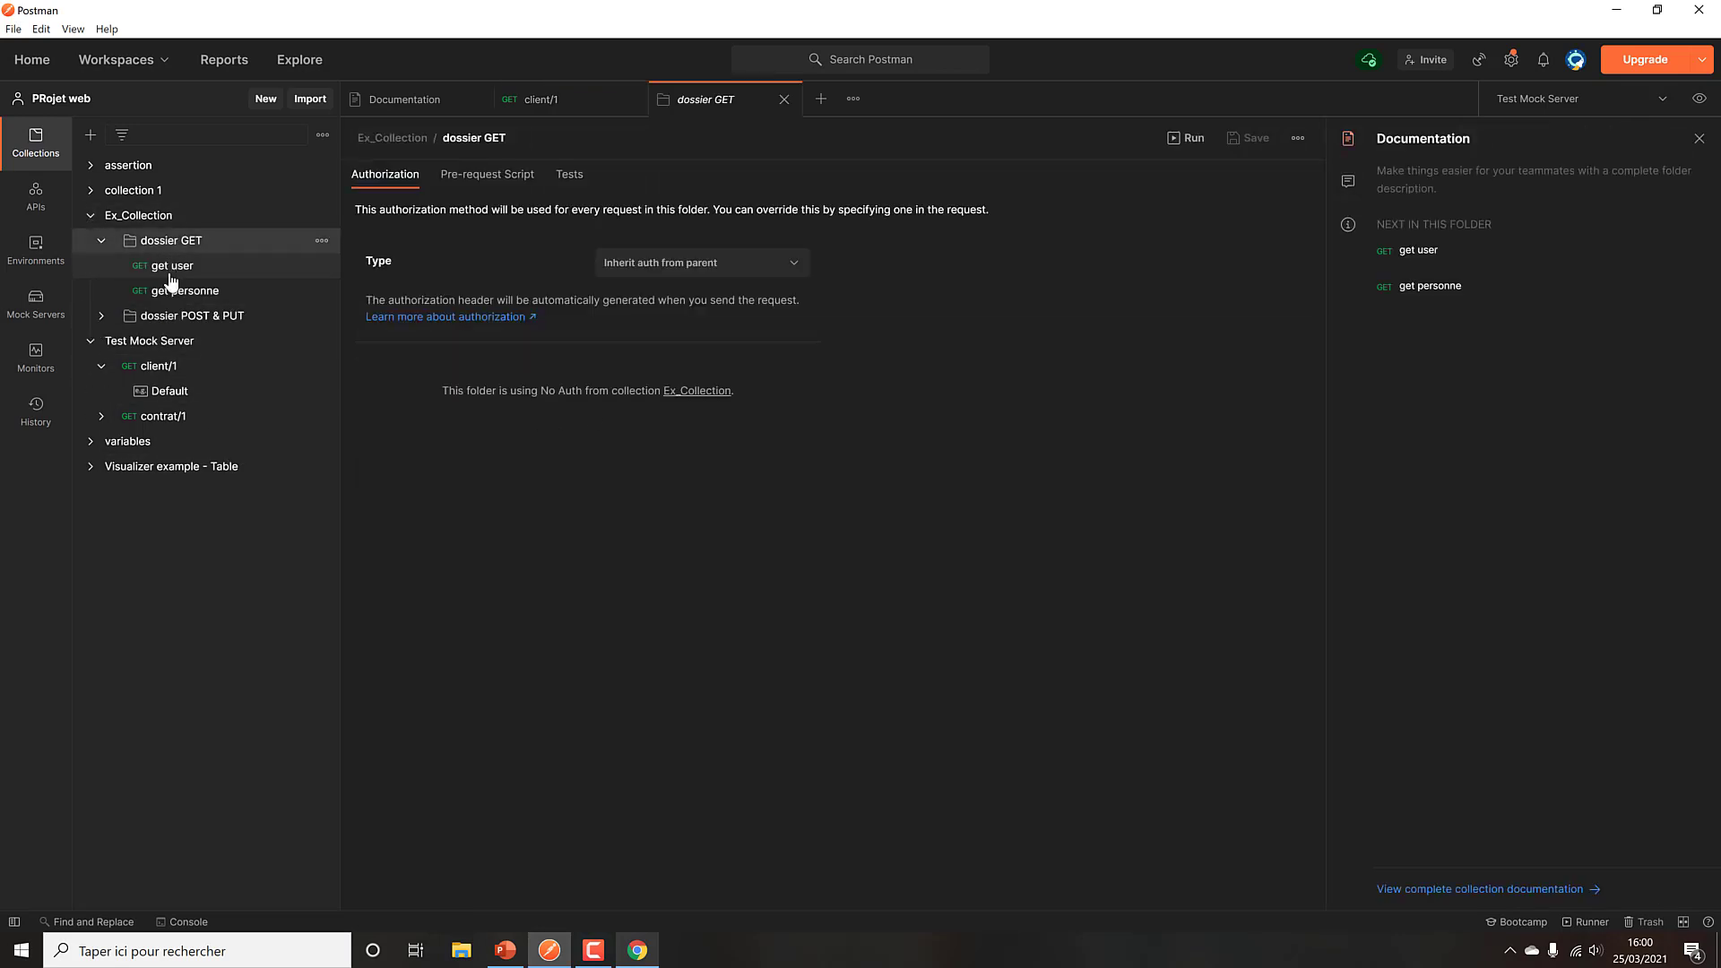
click(170, 272)
key(ctrl+Return)
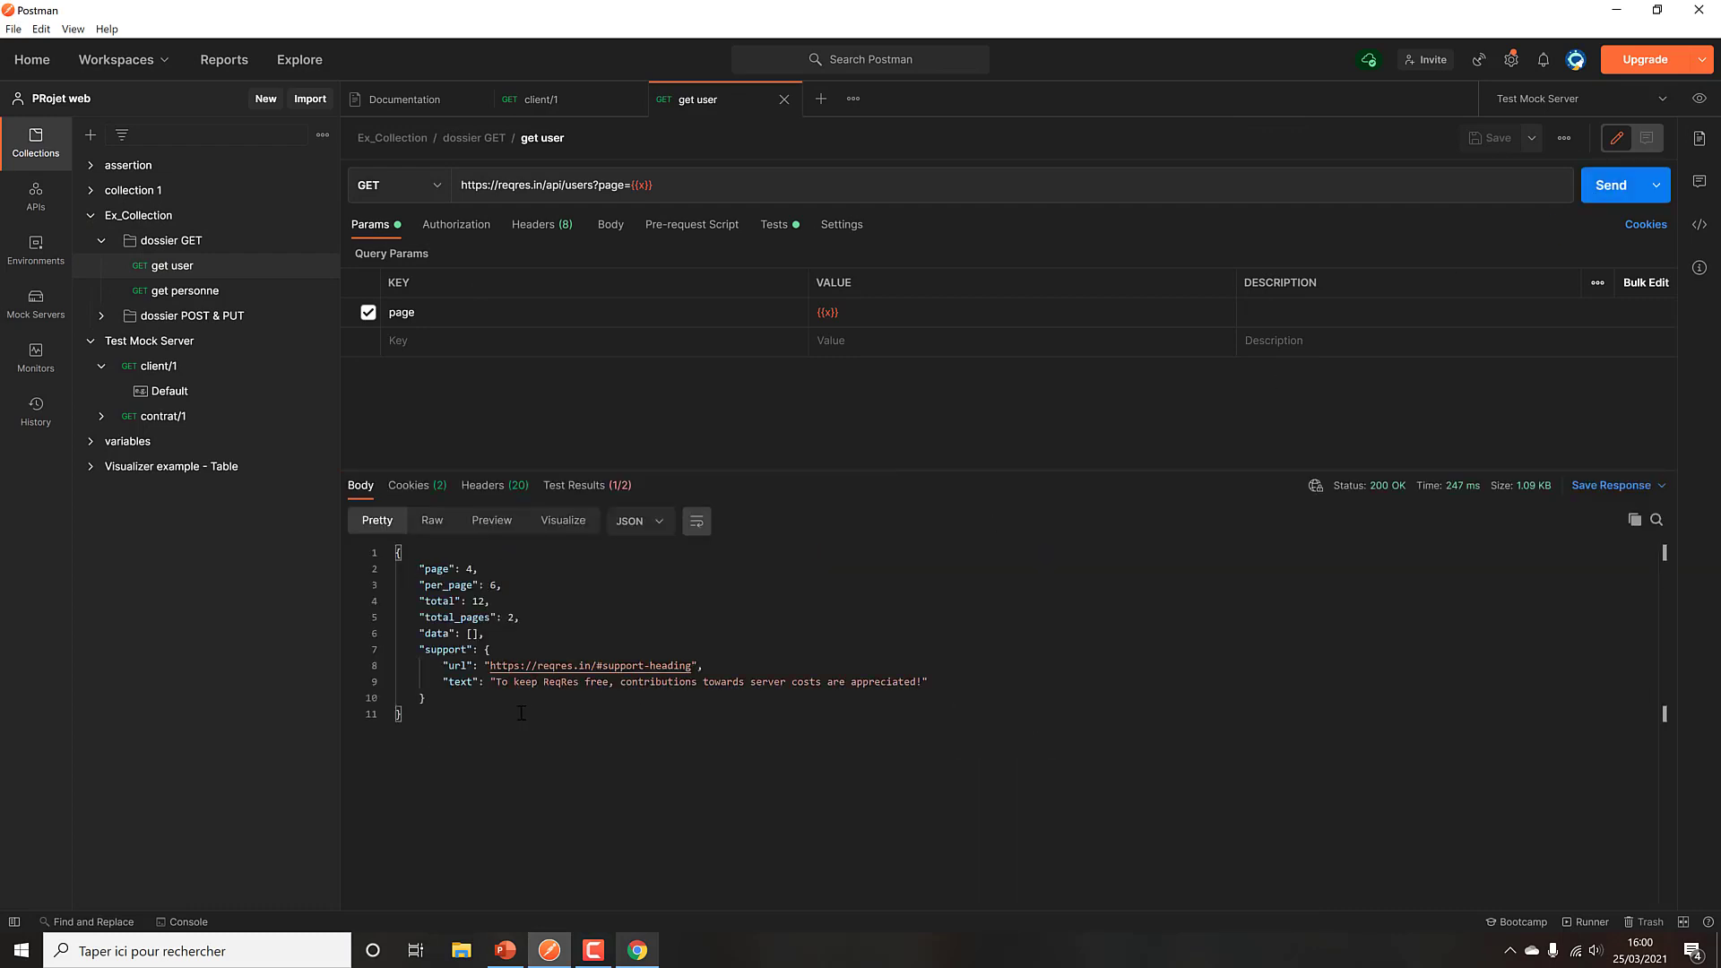
drag(423, 721, 384, 572)
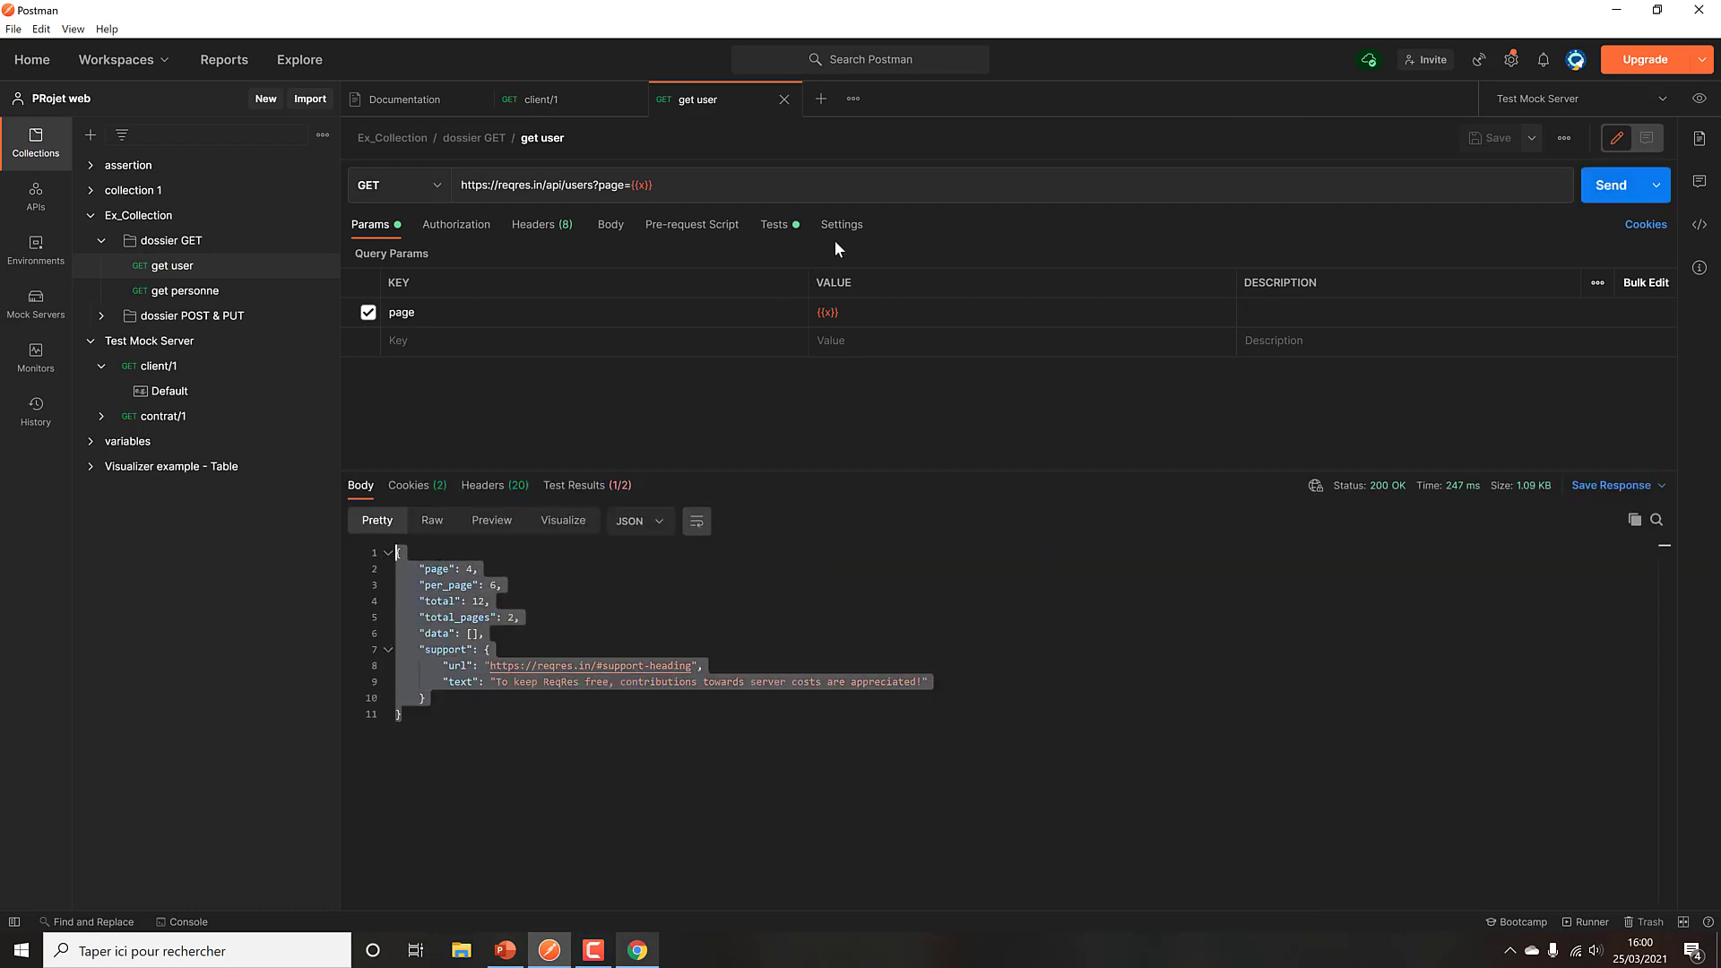
click(784, 99)
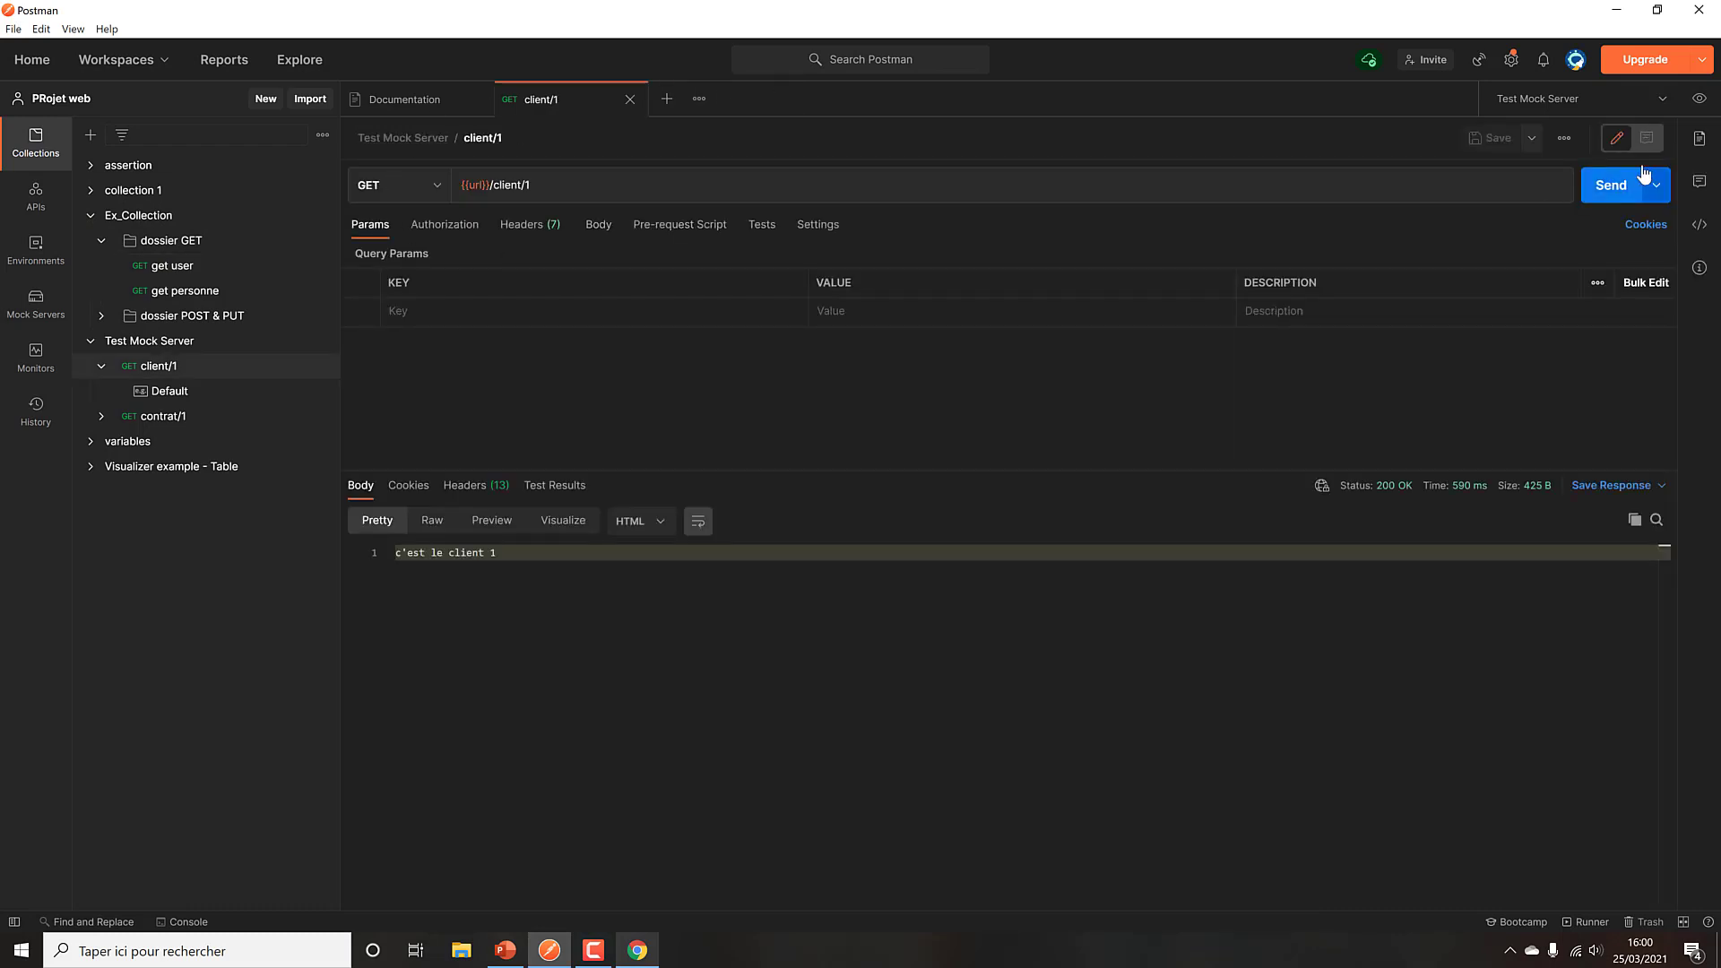
Step: Review the Test Mock Server's available actions, call log and edit settings, leaving them unchanged, and close the mock server views
click(1564, 138)
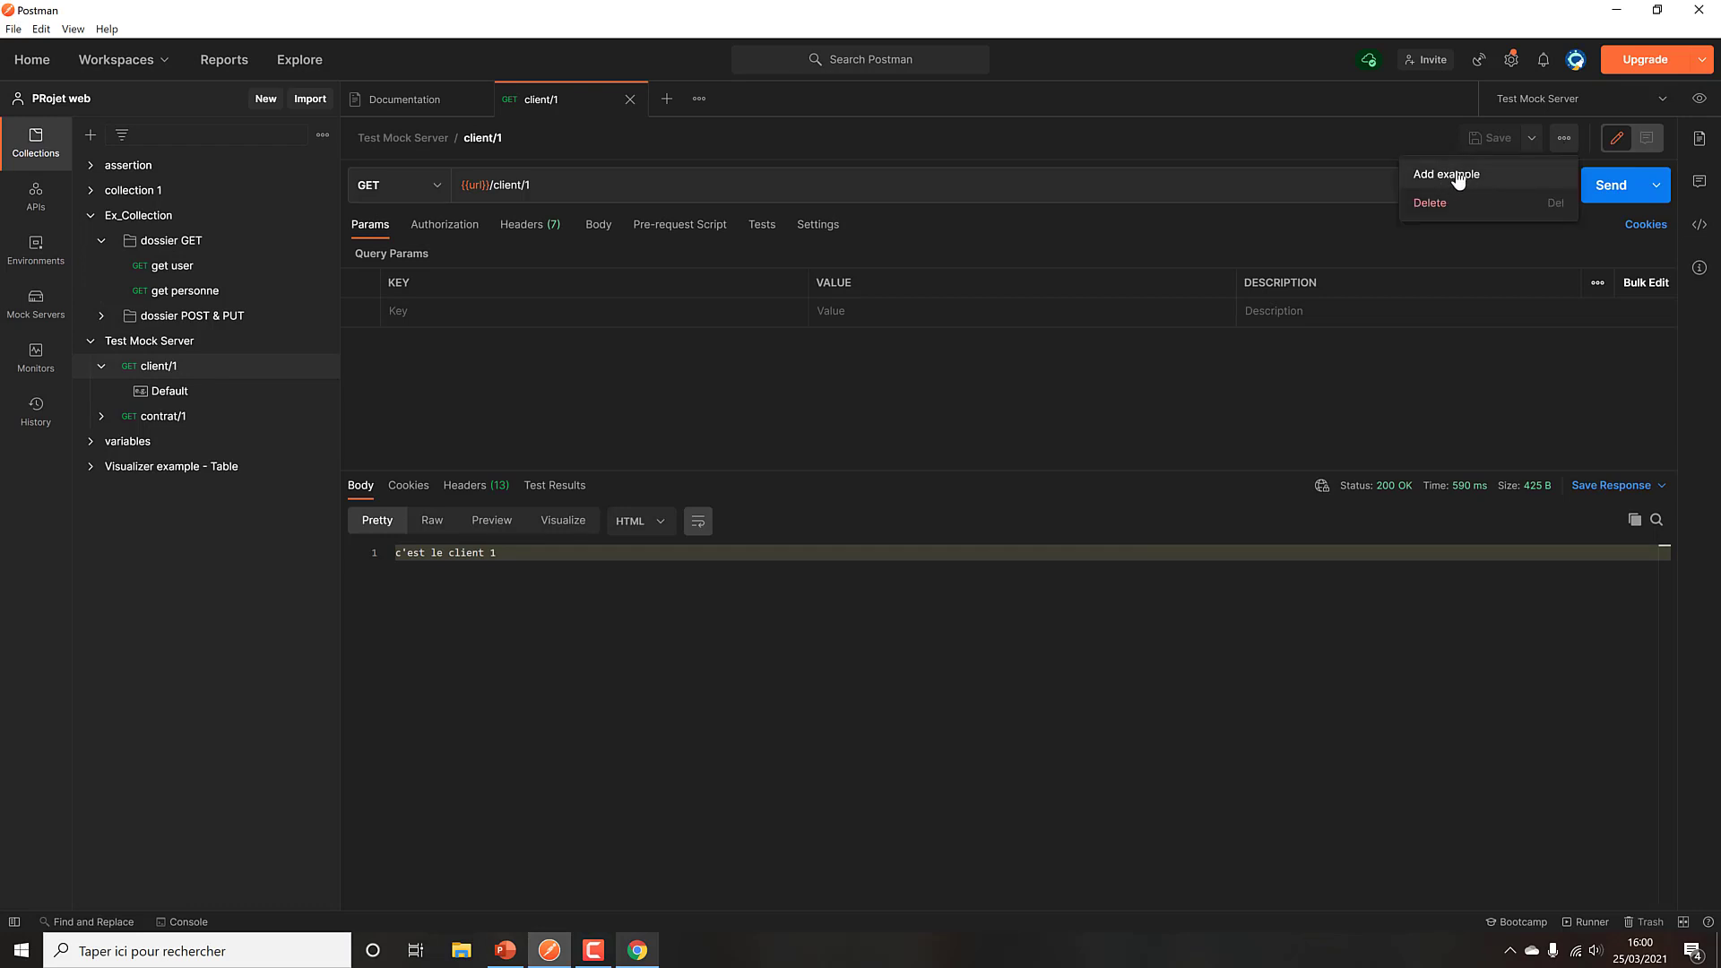
click(37, 304)
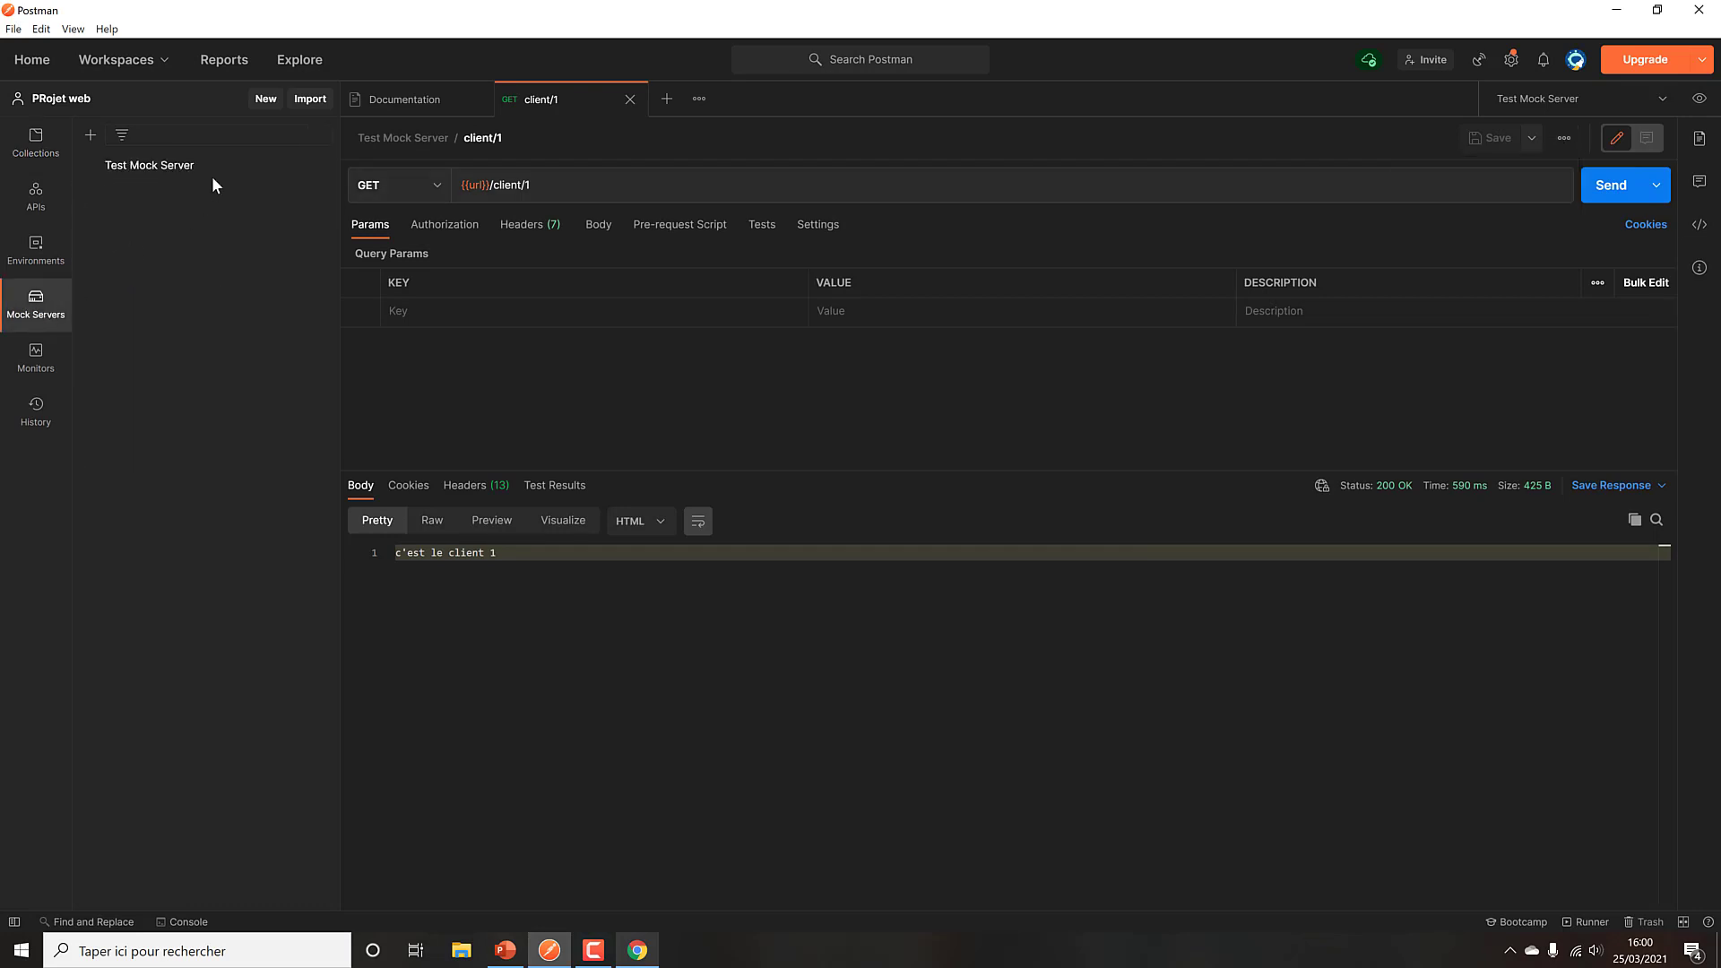
click(321, 167)
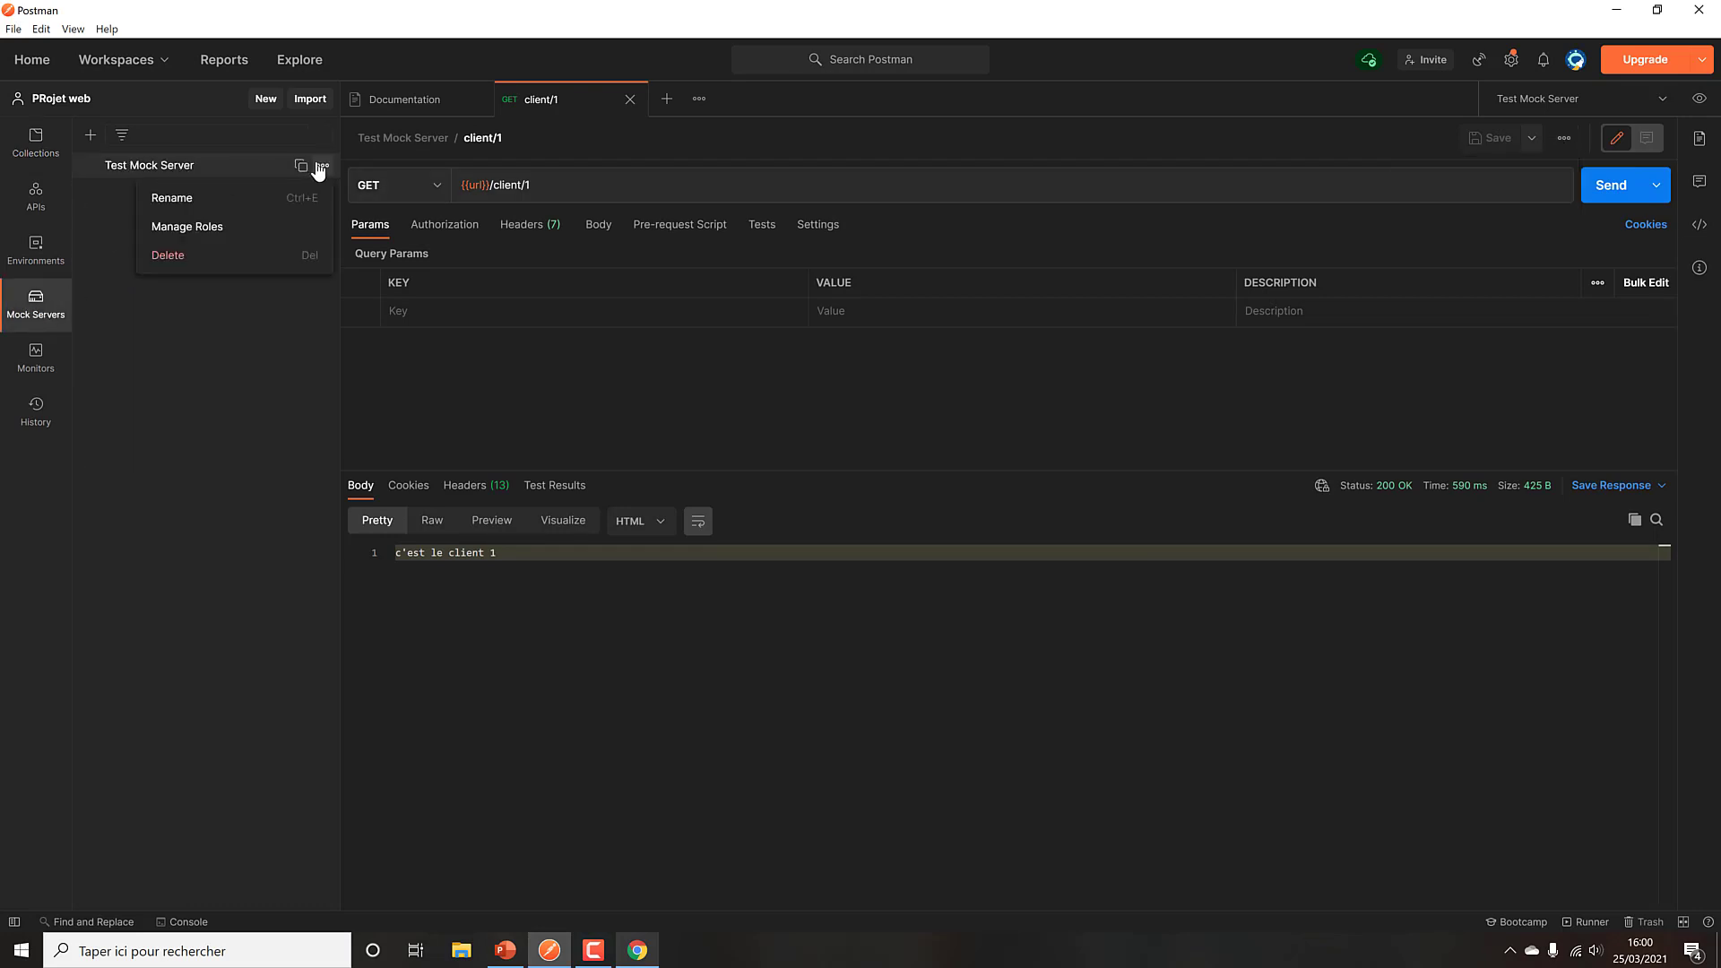
click(96, 165)
click(1649, 140)
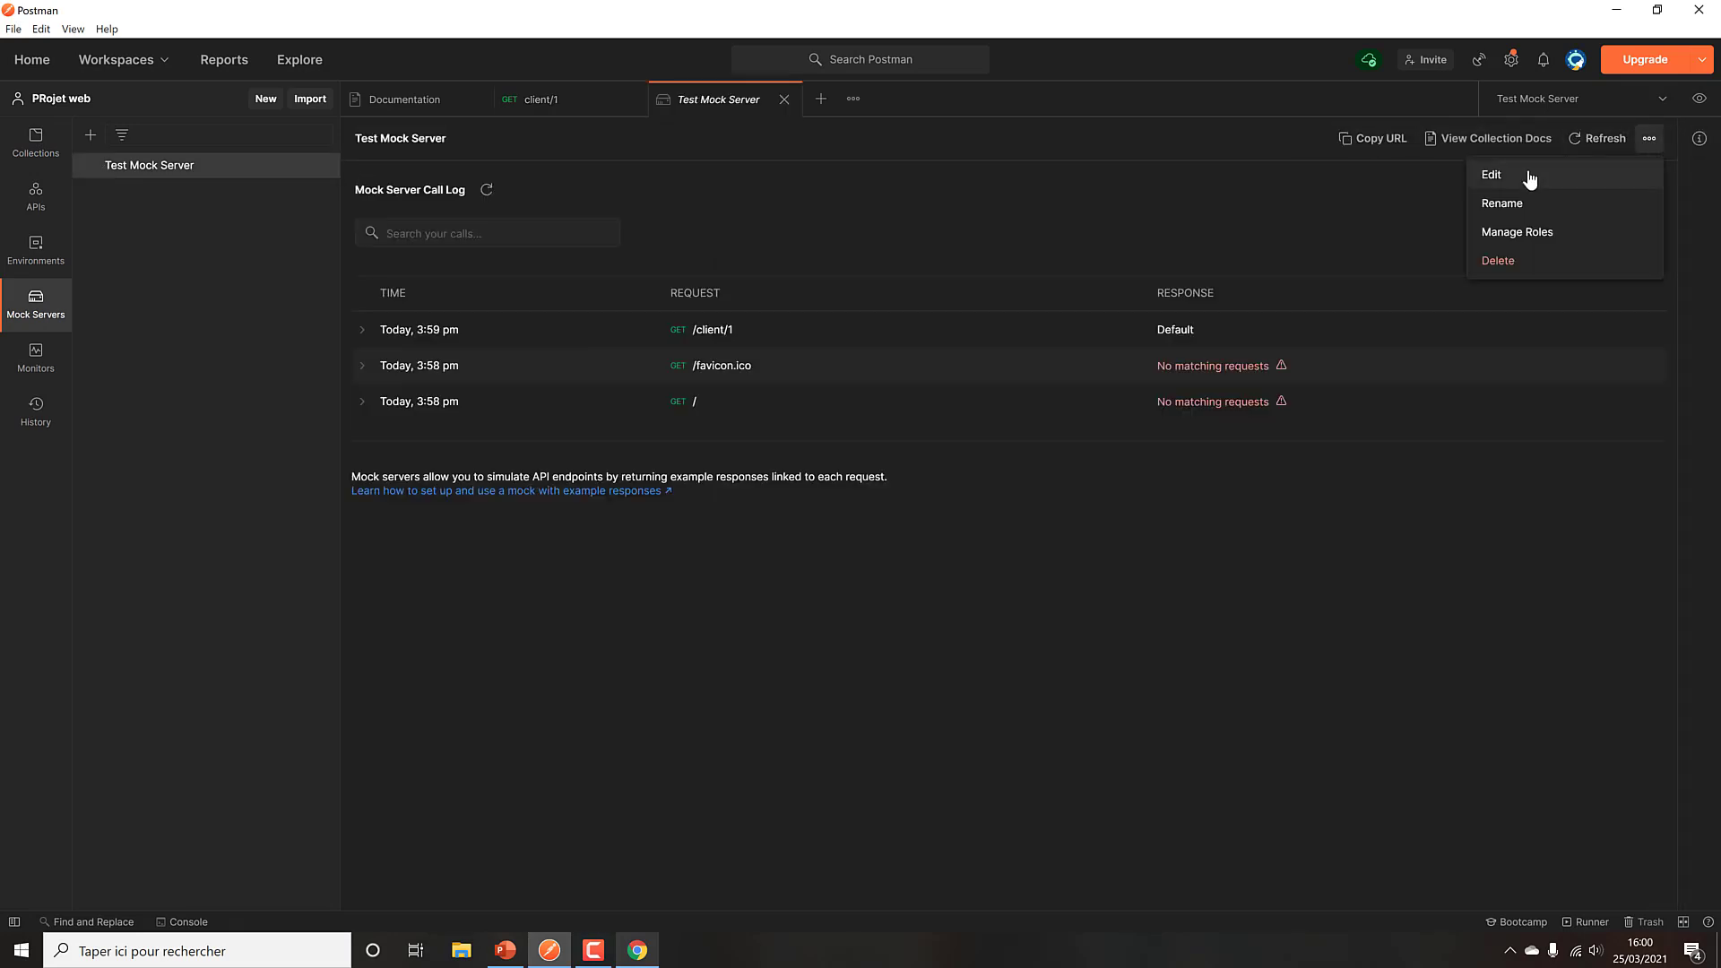
click(1578, 170)
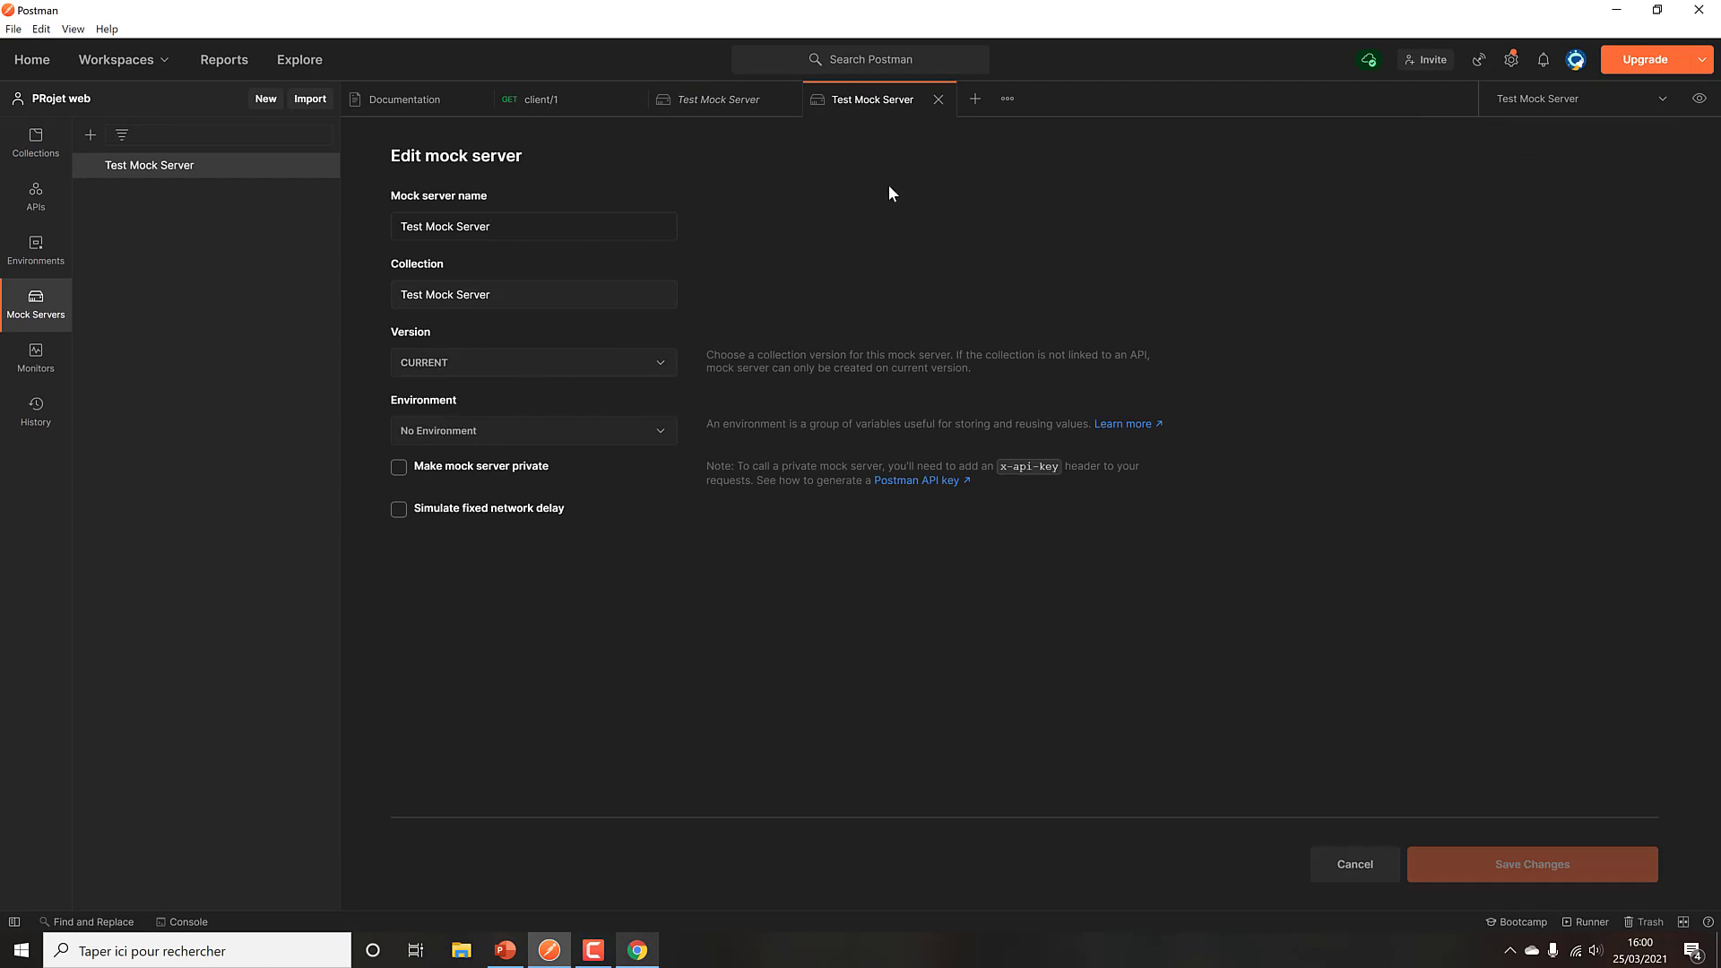
click(941, 100)
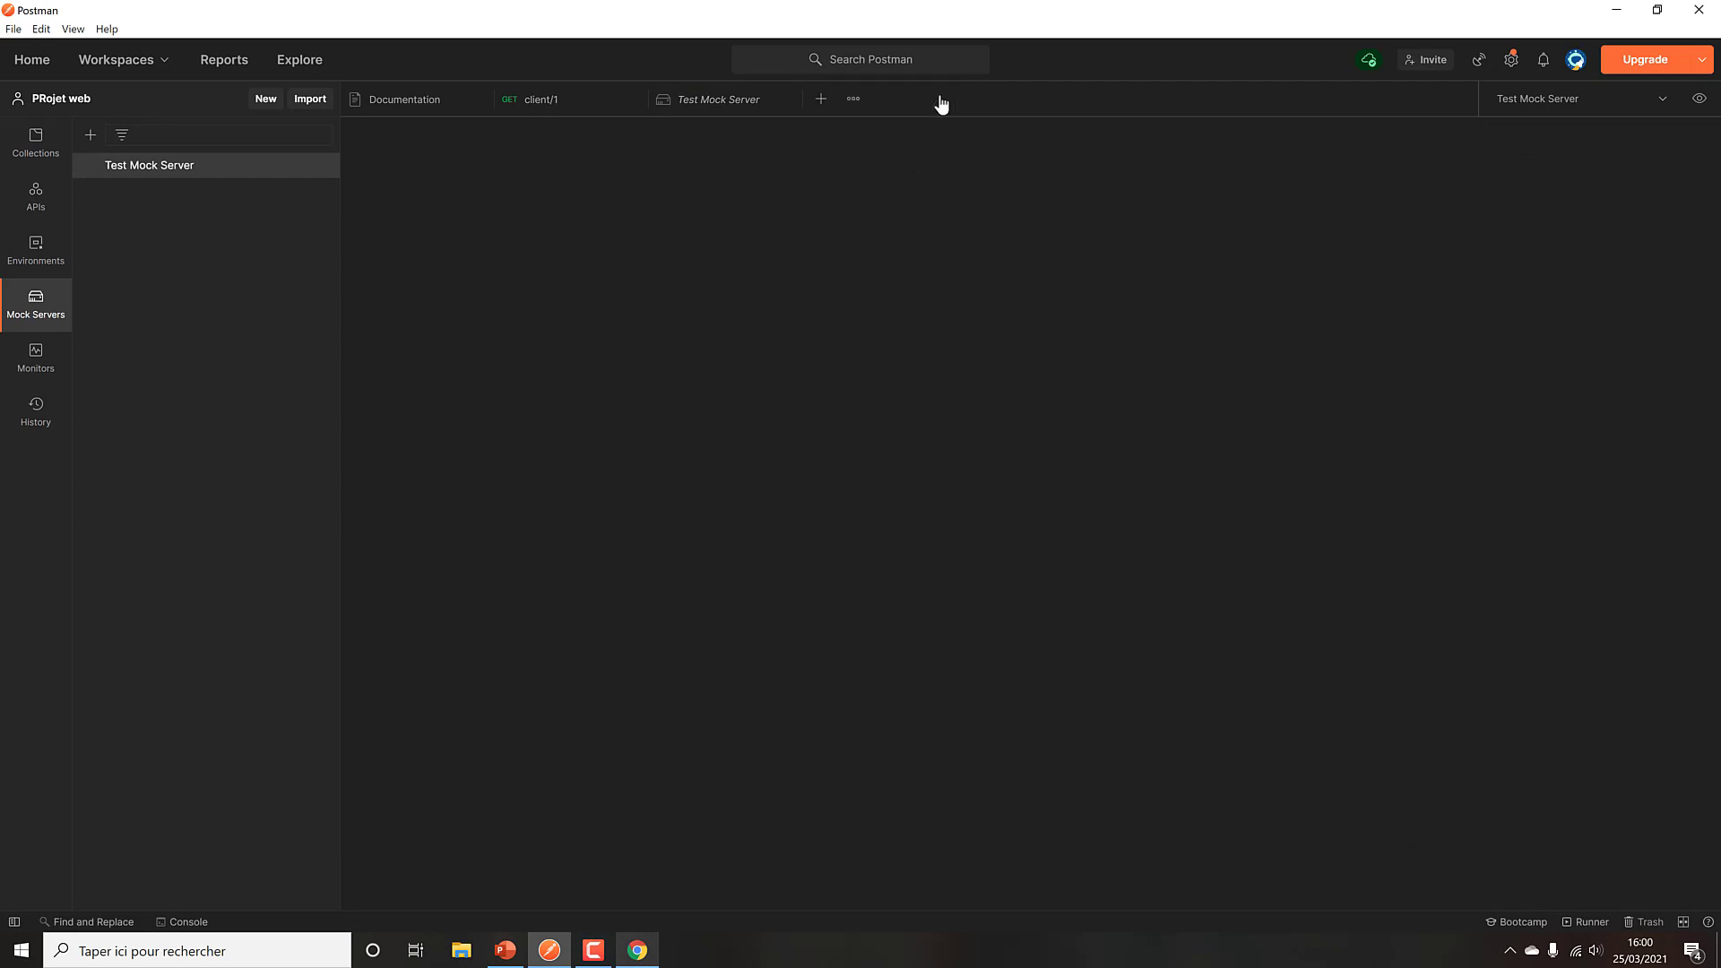
click(545, 101)
click(783, 99)
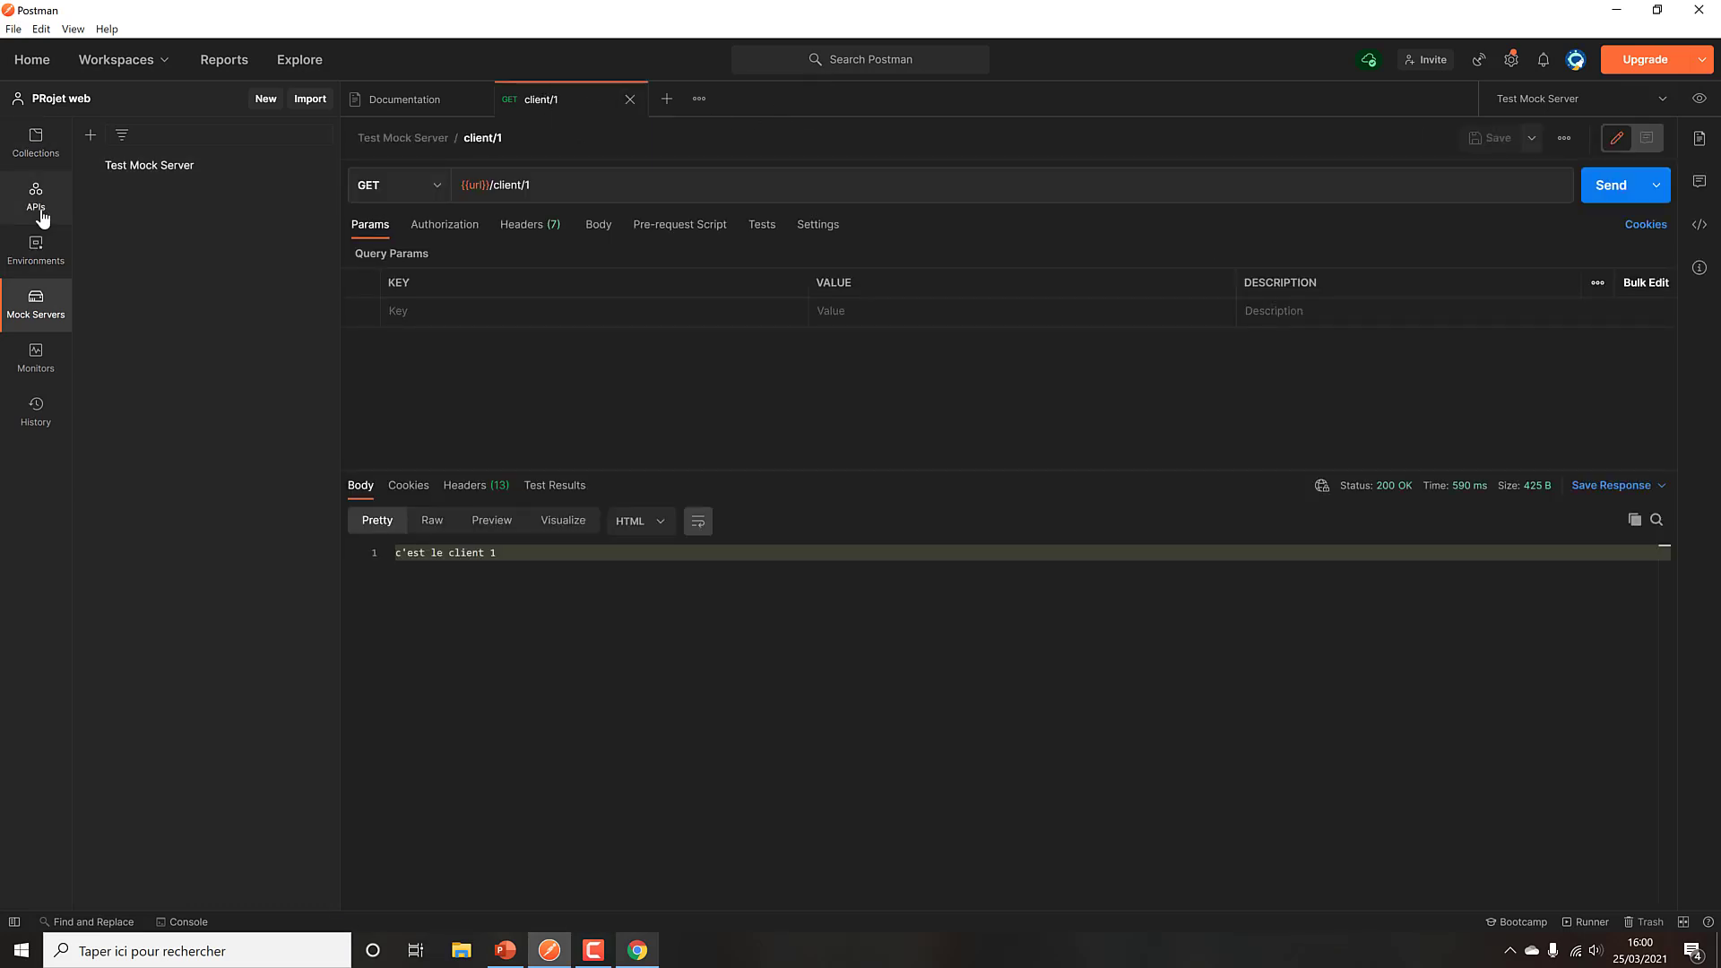
Step: Return to the collections, collapse Ex_Collection, and inspect the client/1 request and its Default example
click(36, 142)
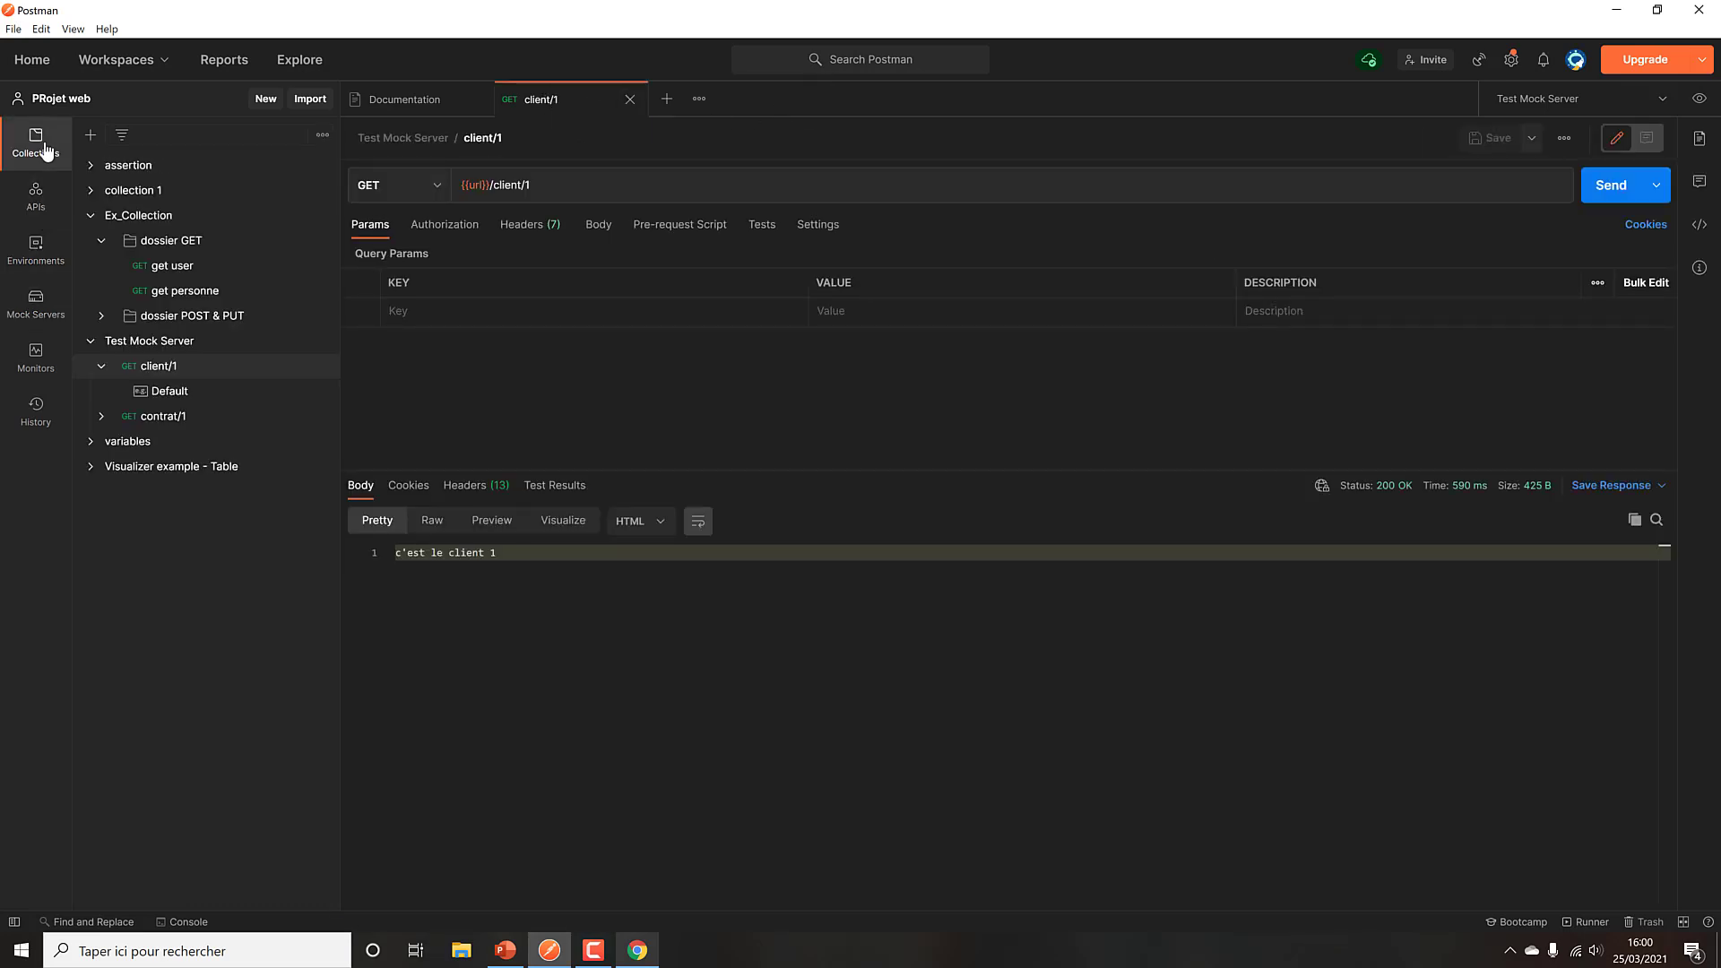
click(90, 215)
click(199, 292)
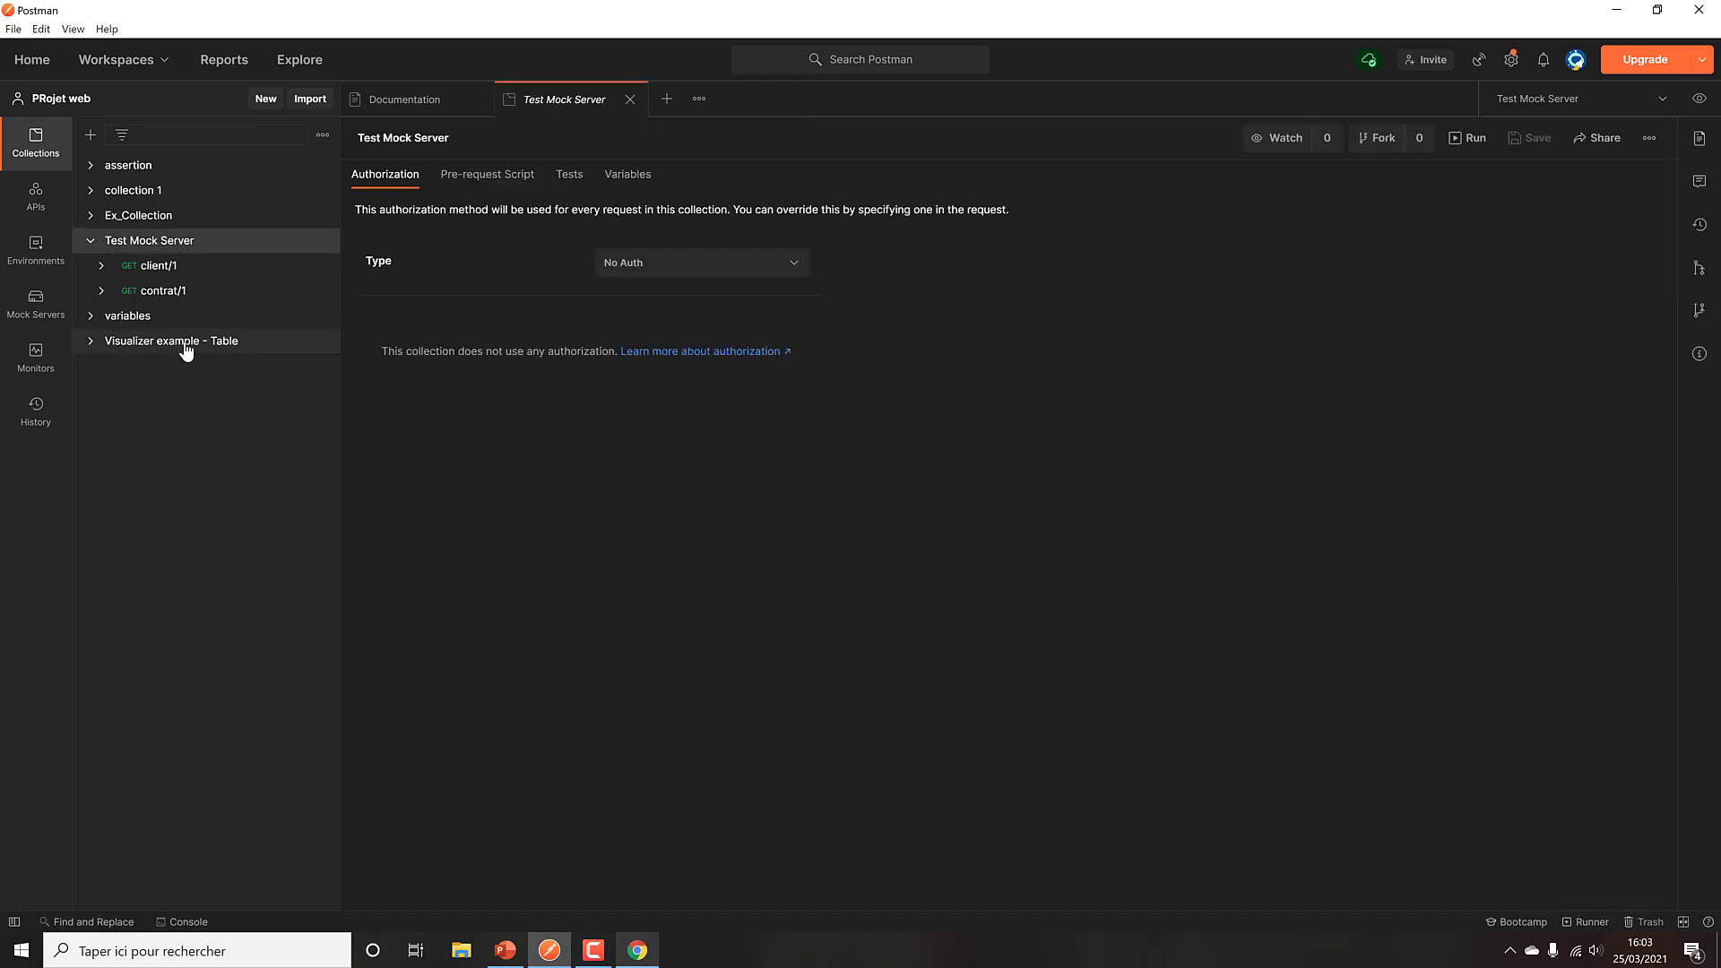
click(161, 266)
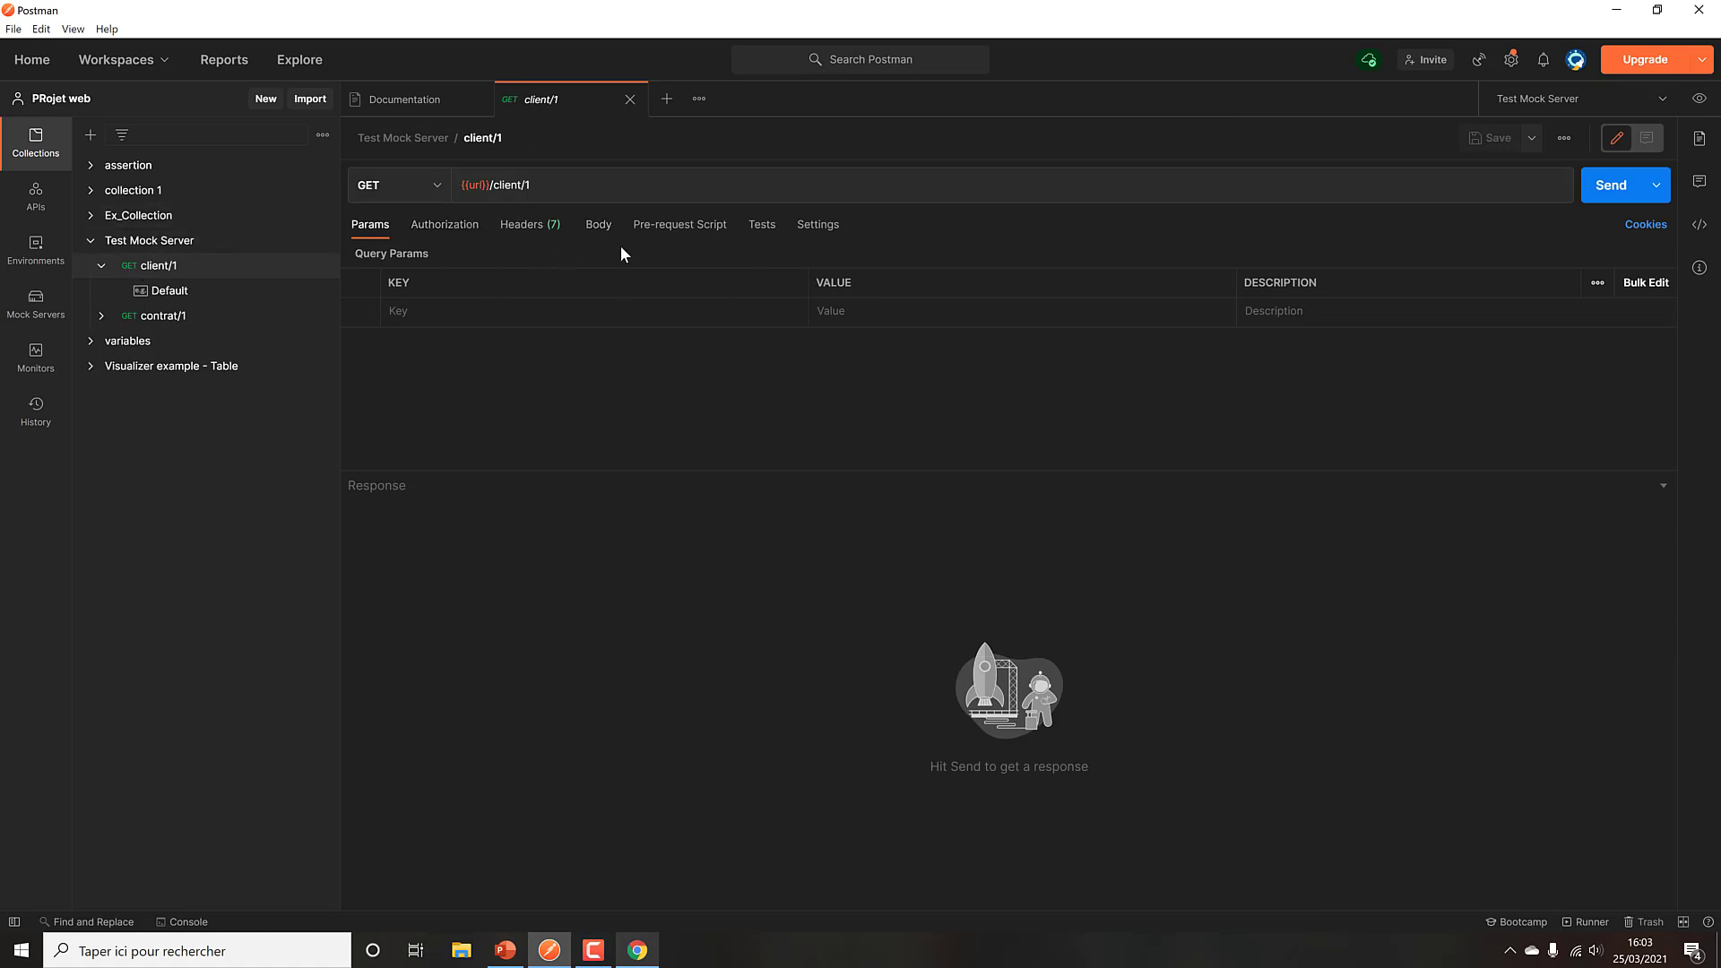
click(195, 293)
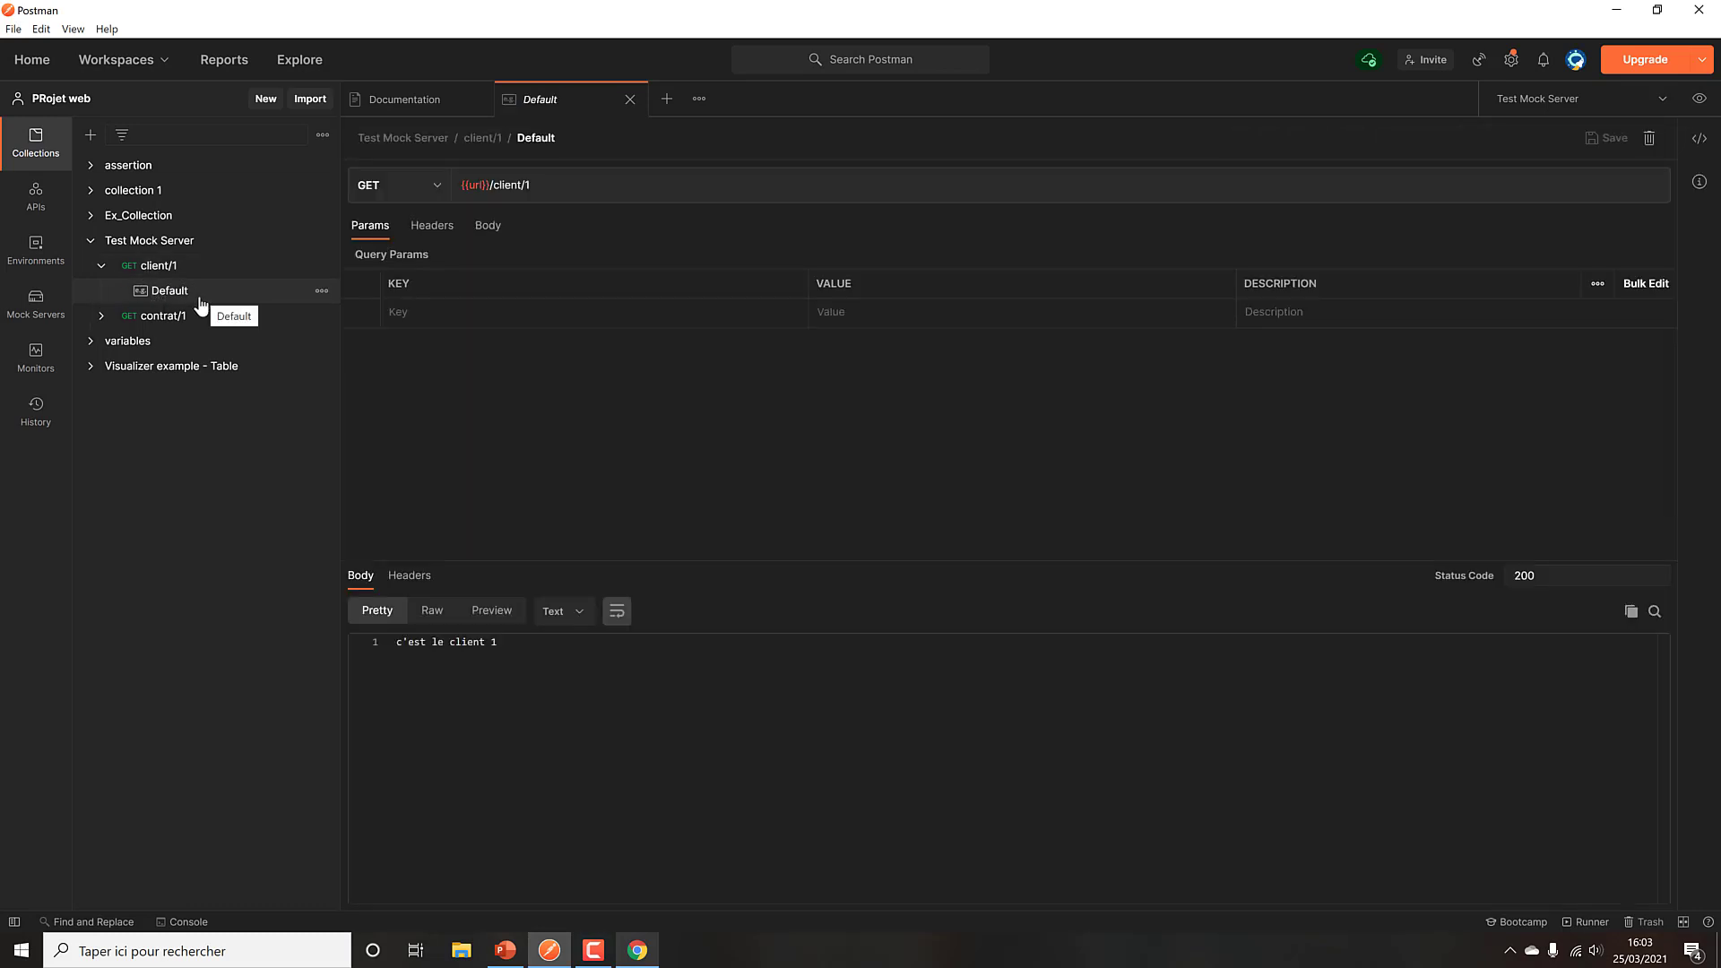
Step: Add a second example to the client/1 request and name it "exemple 2"
click(203, 271)
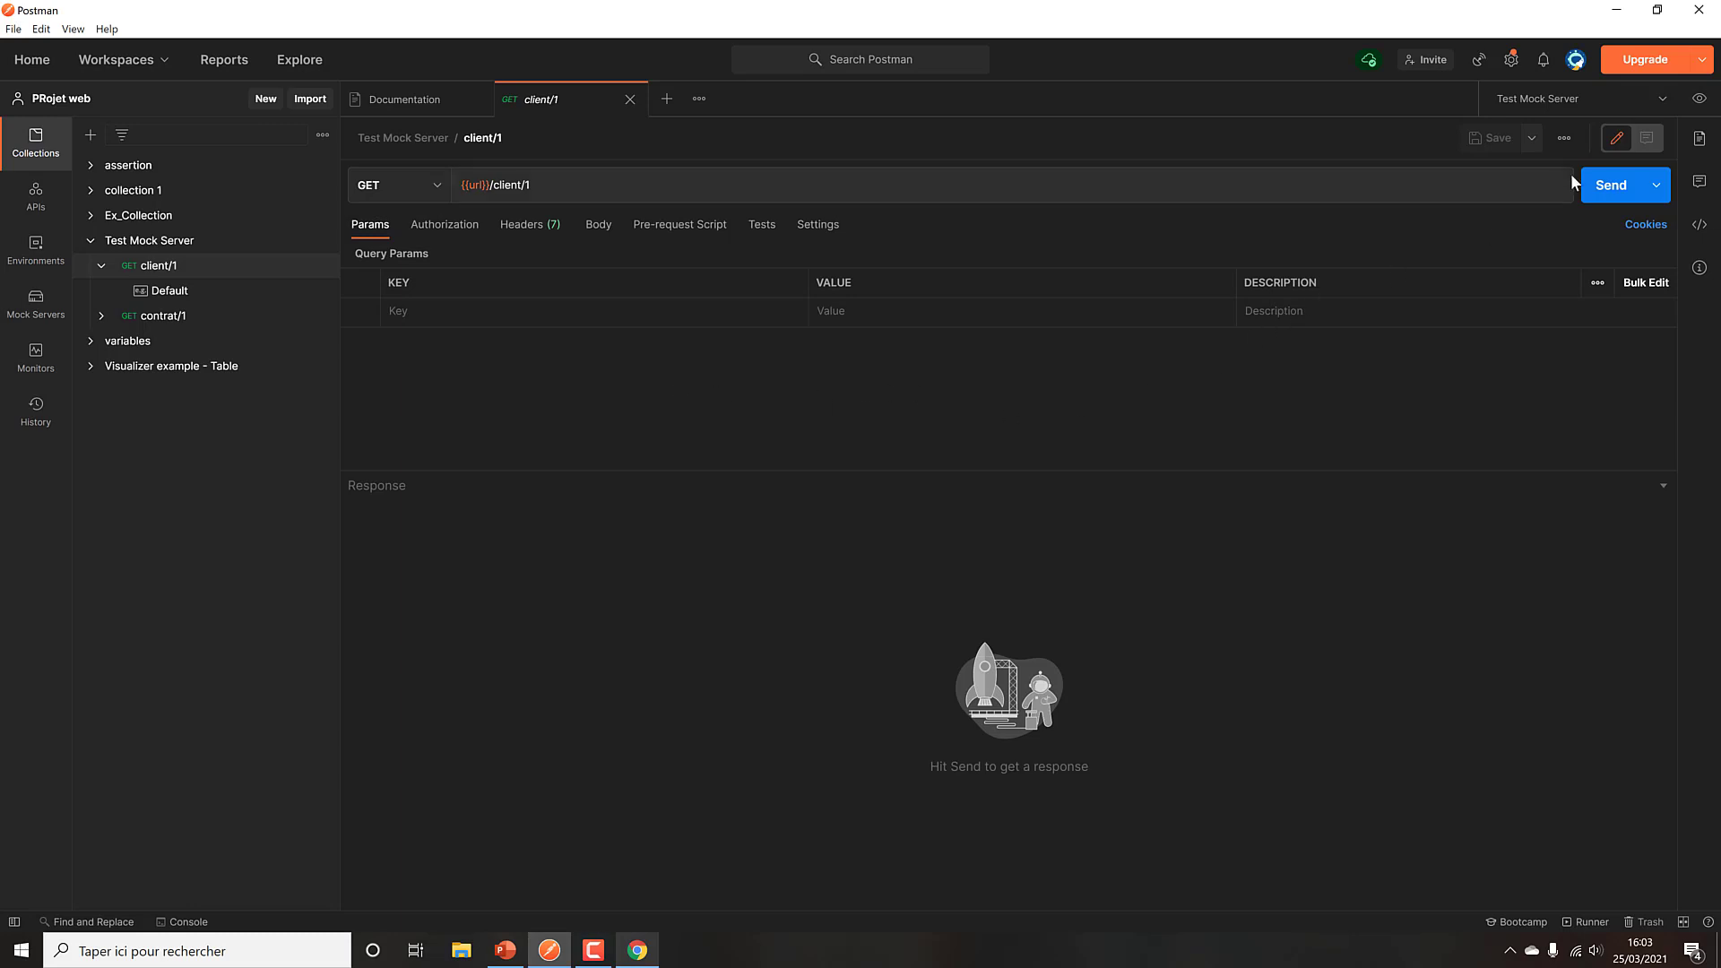
click(1564, 138)
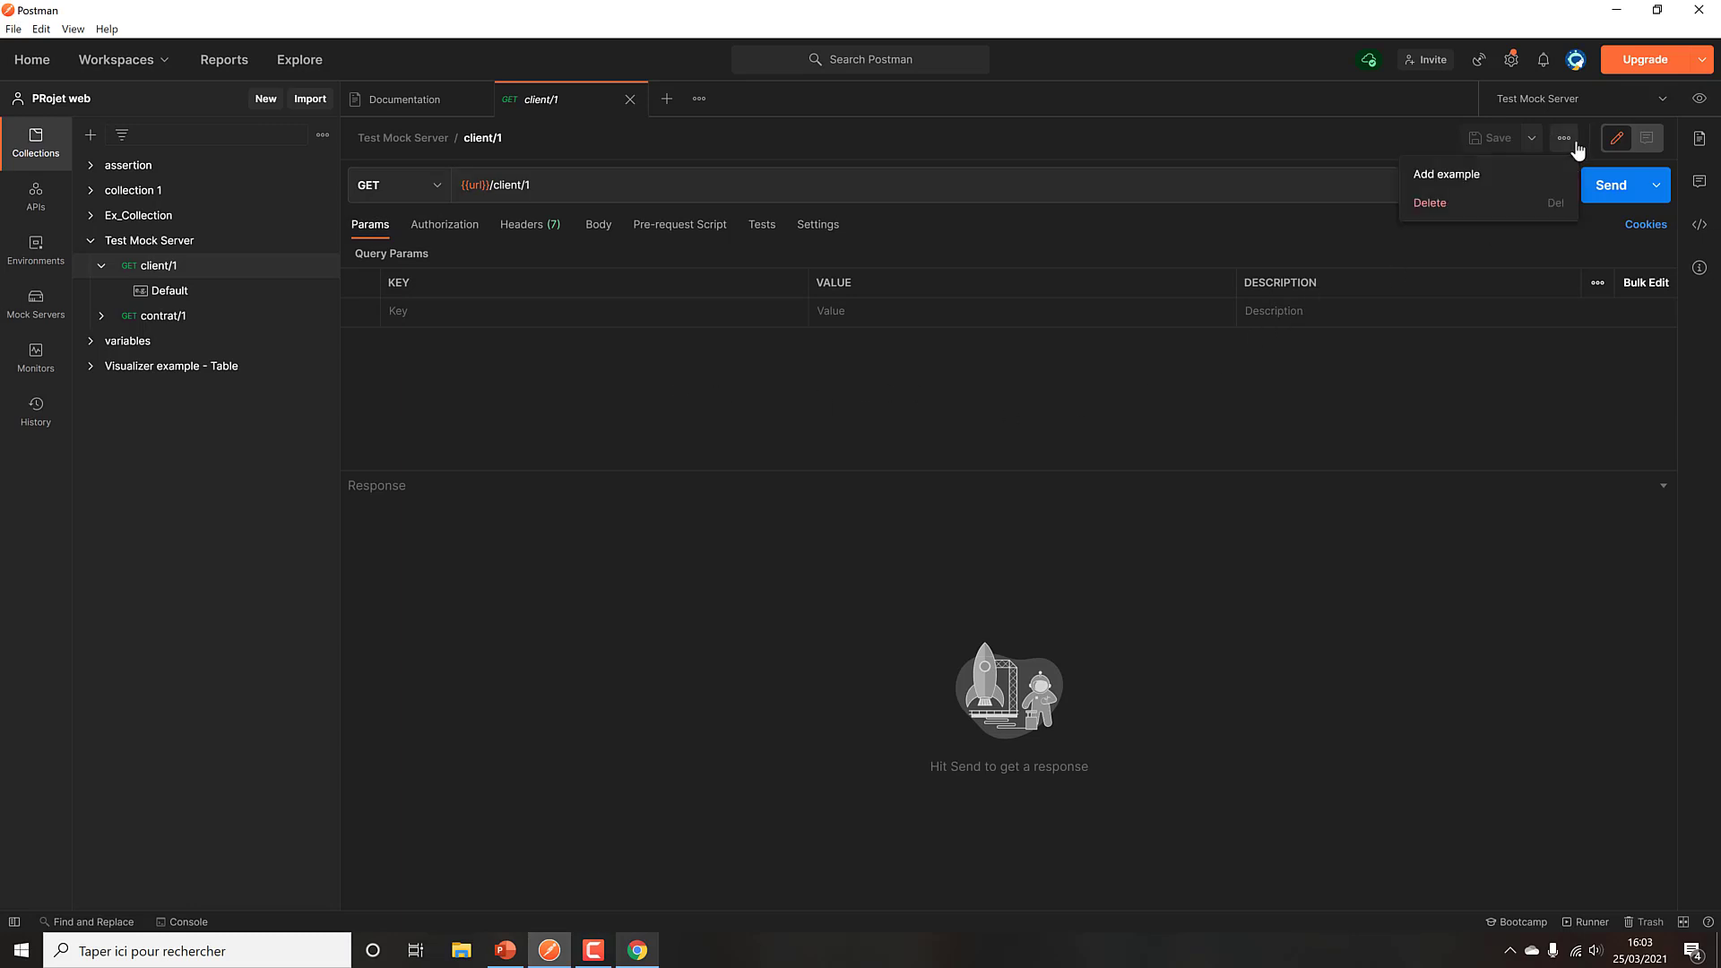
click(1475, 179)
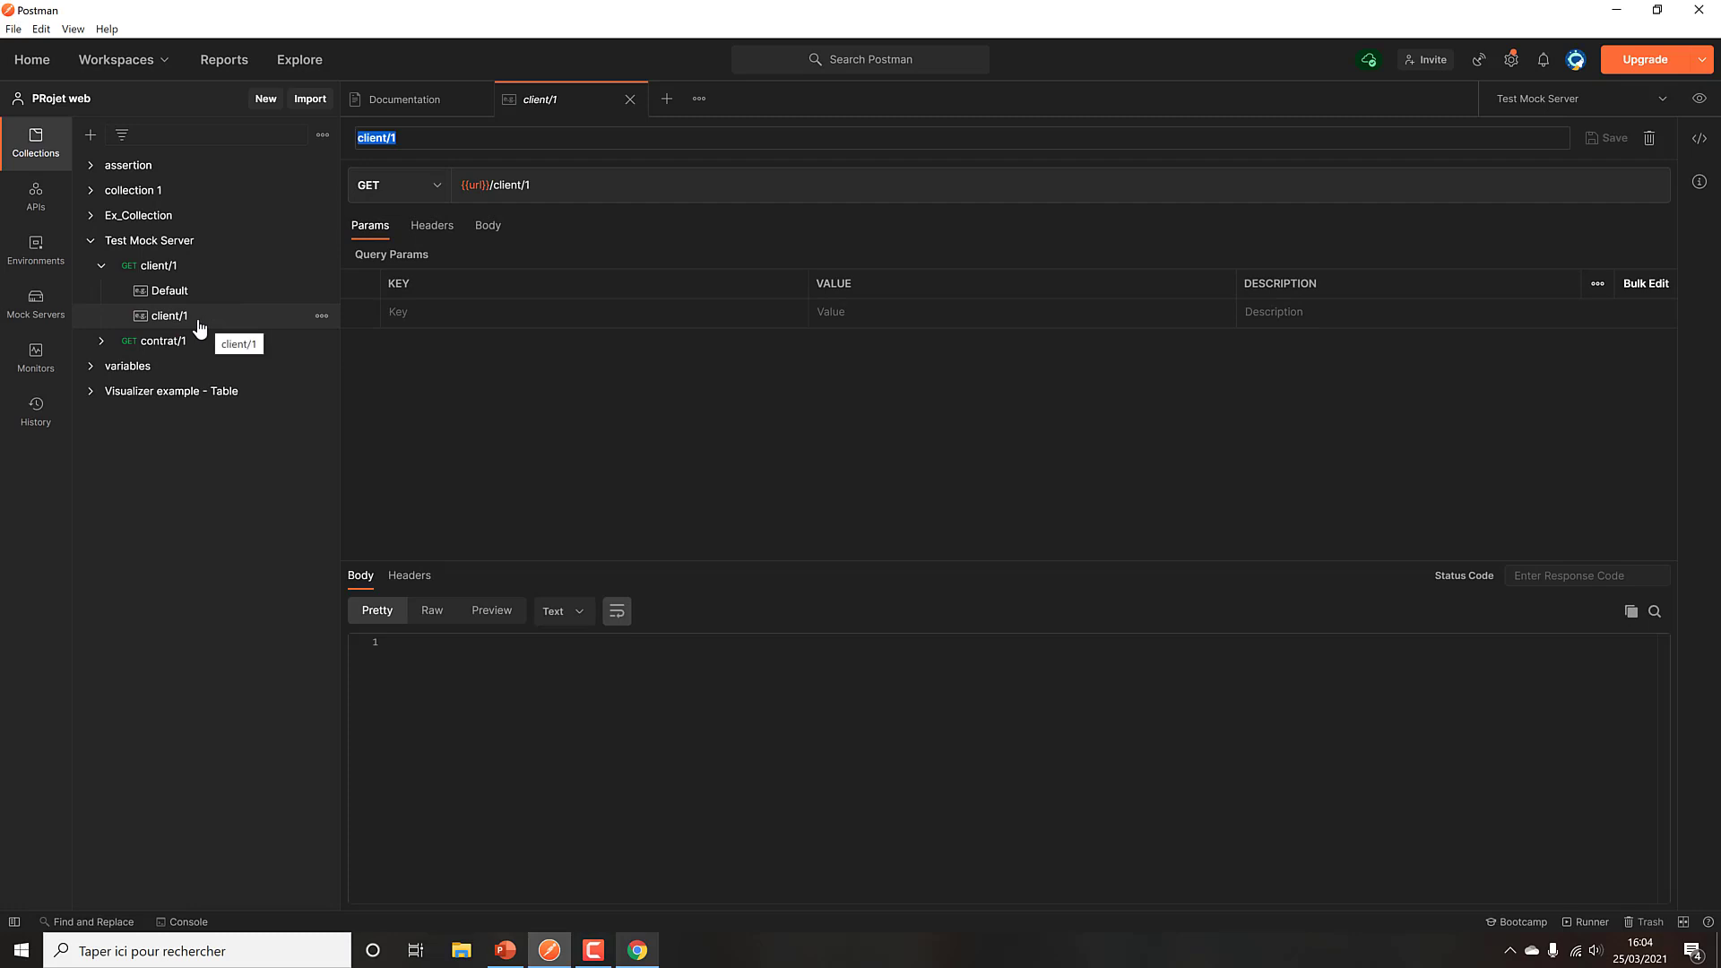
click(321, 316)
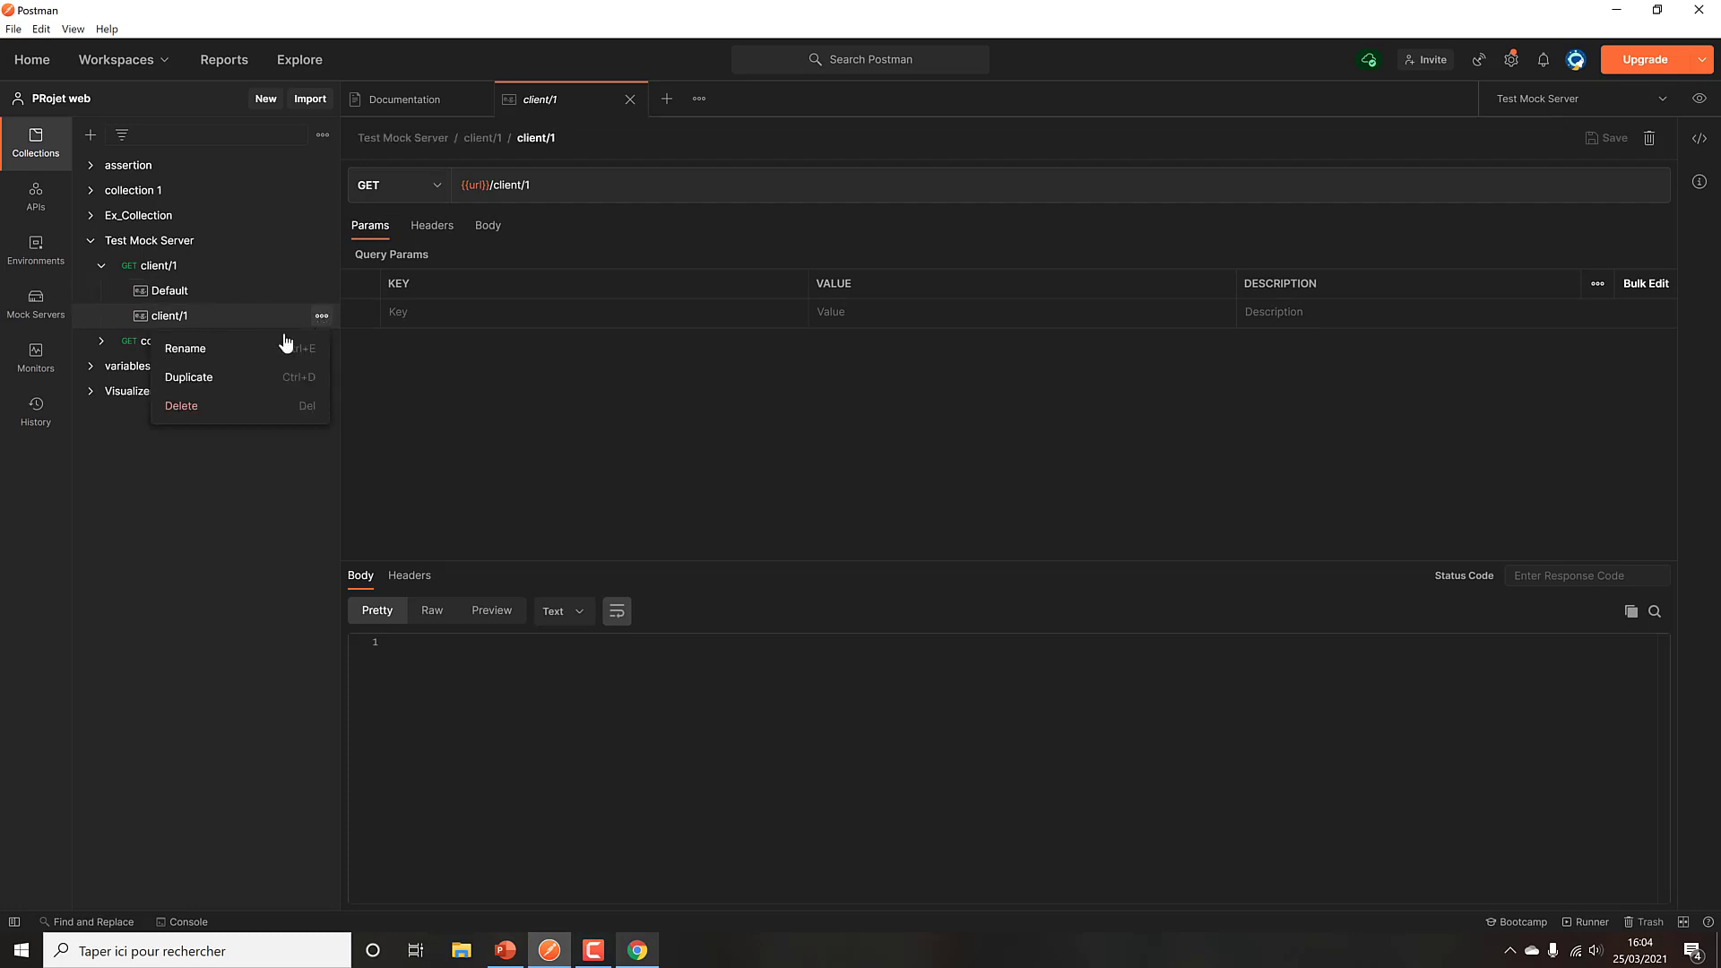
click(219, 349)
text(exemple 2)
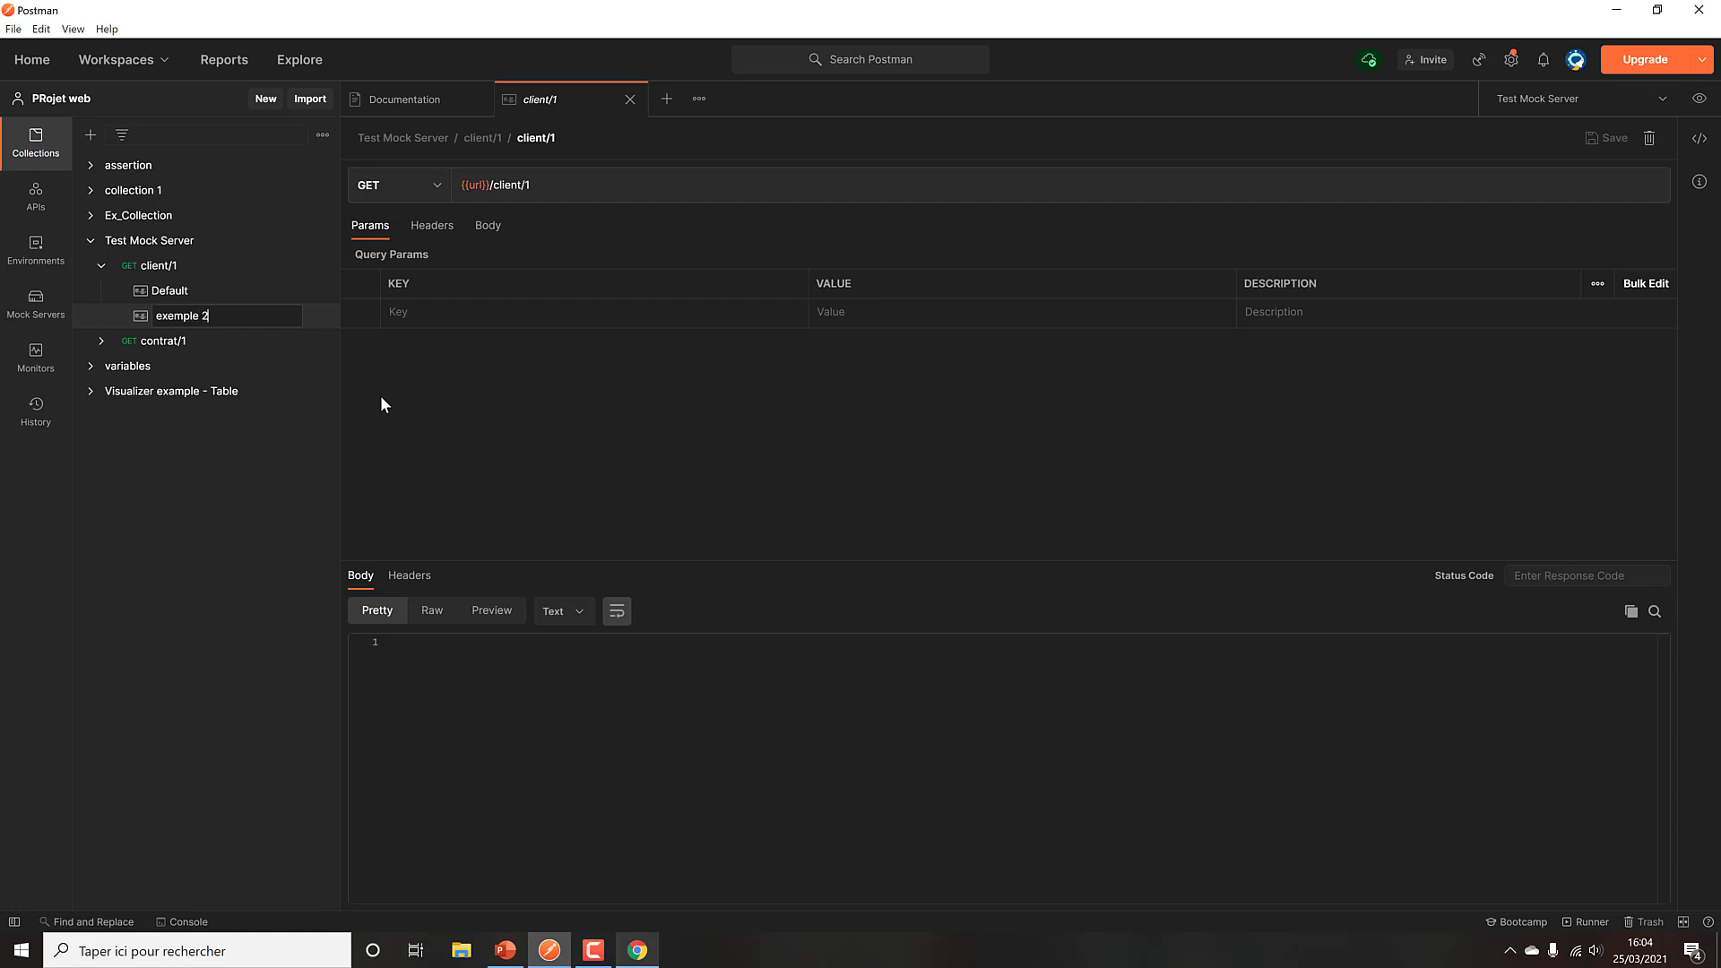
key(Return)
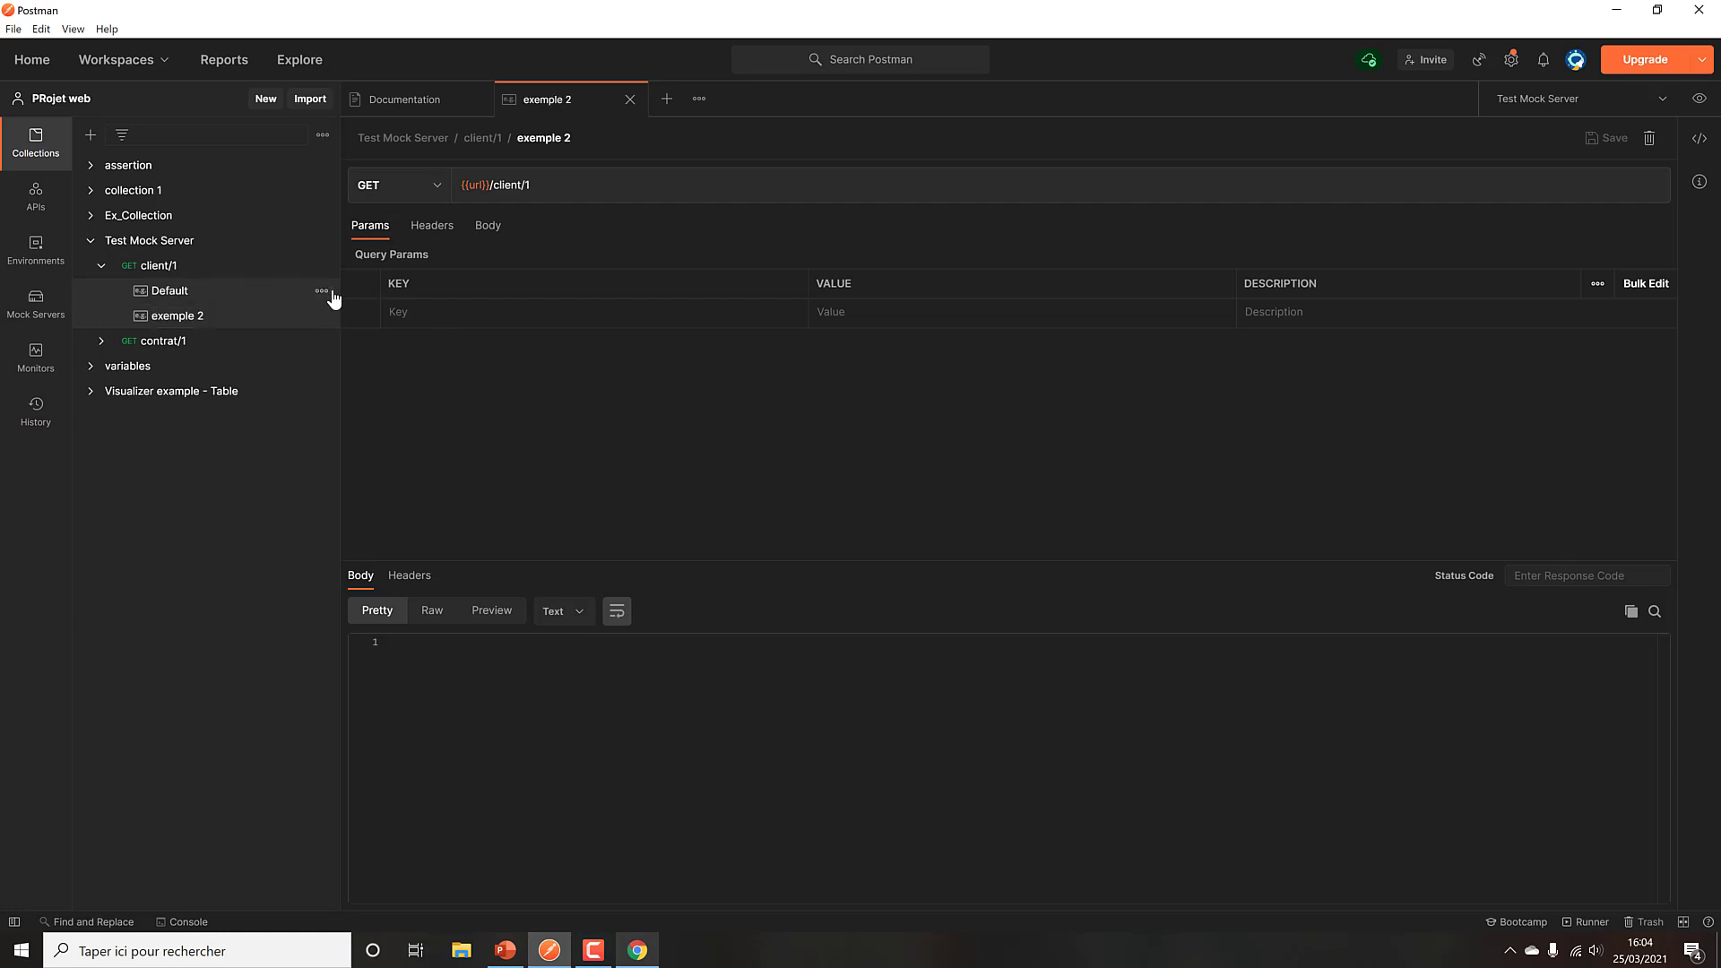
Step: Rename the Default example of client/1 to "exemple 1"
click(333, 299)
click(321, 290)
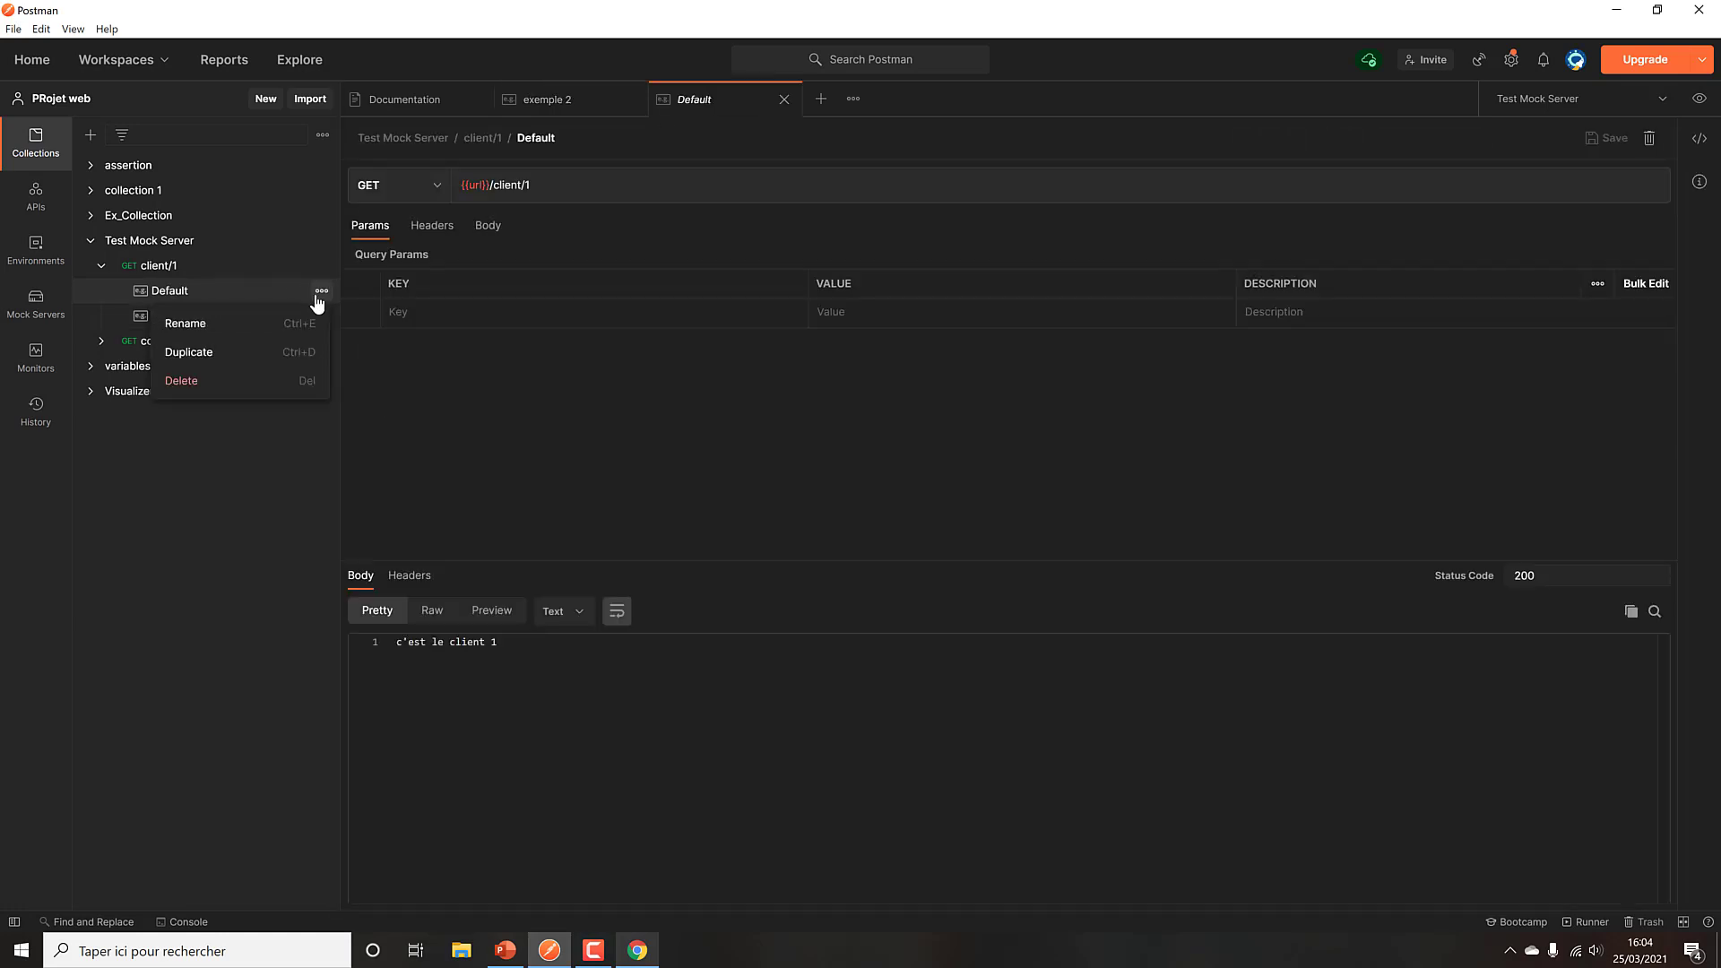
click(253, 330)
text(exemple)
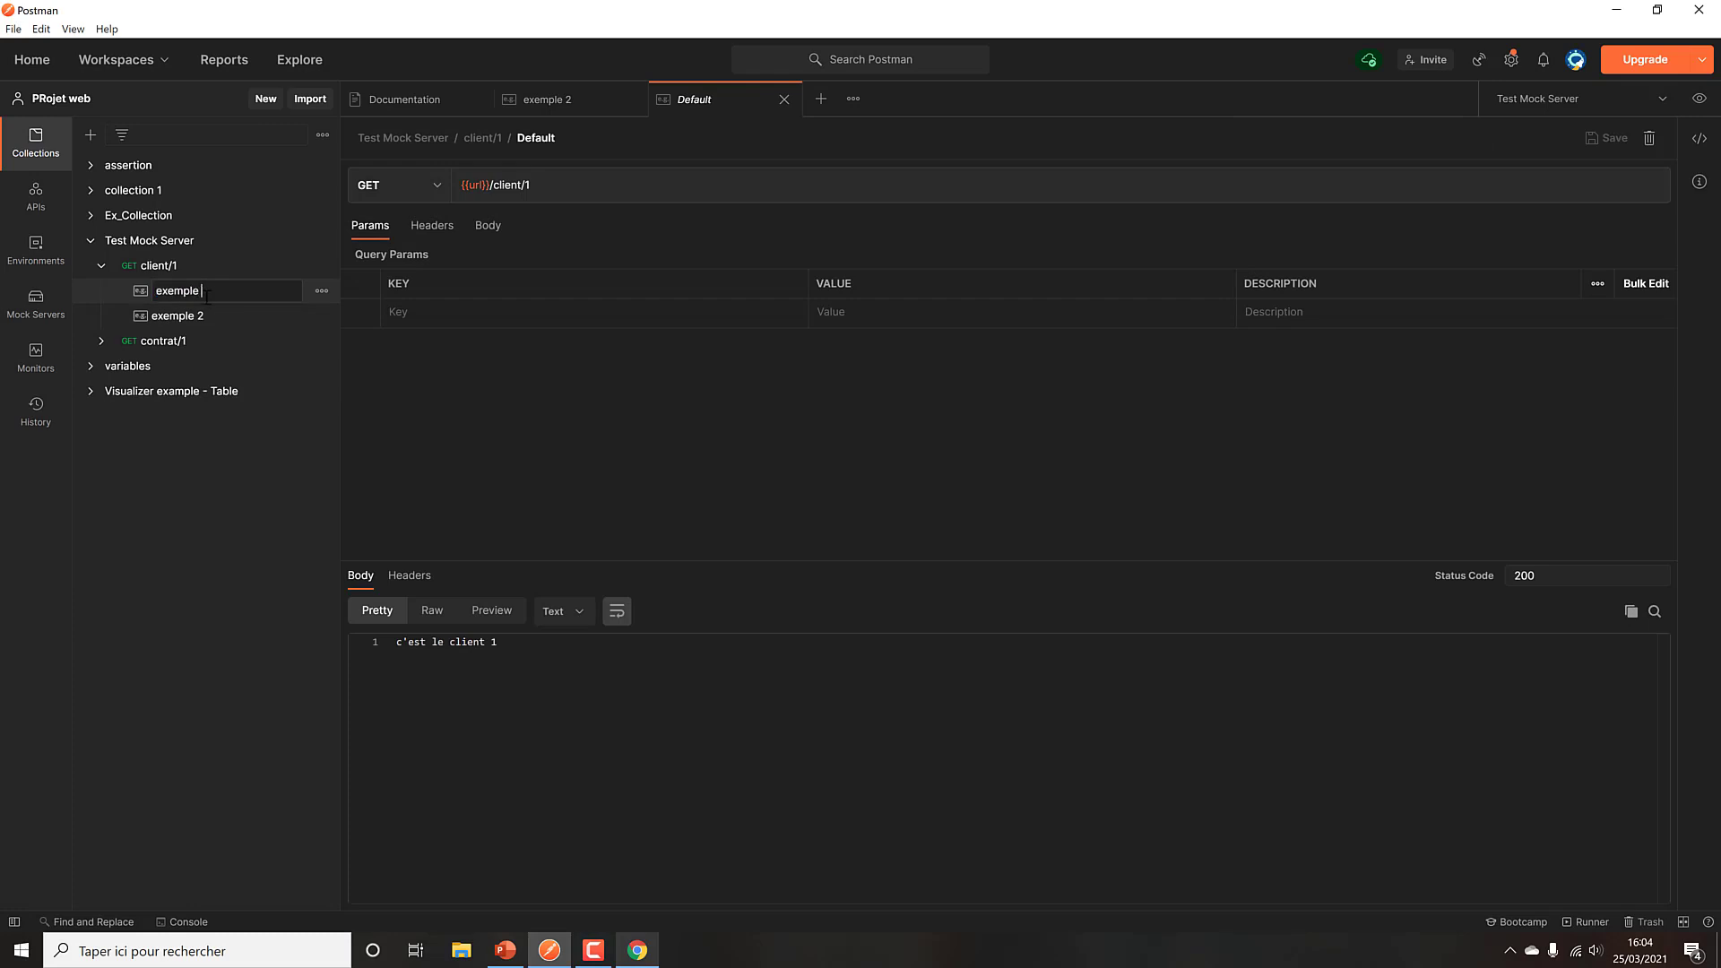
text( 1)
key(Return)
Step: Fill exemple 2's response body with the ReqRes JSON (page 4, per_page 6, total 12, total_pages 2, empty data, support object) and format it as JSON
click(229, 318)
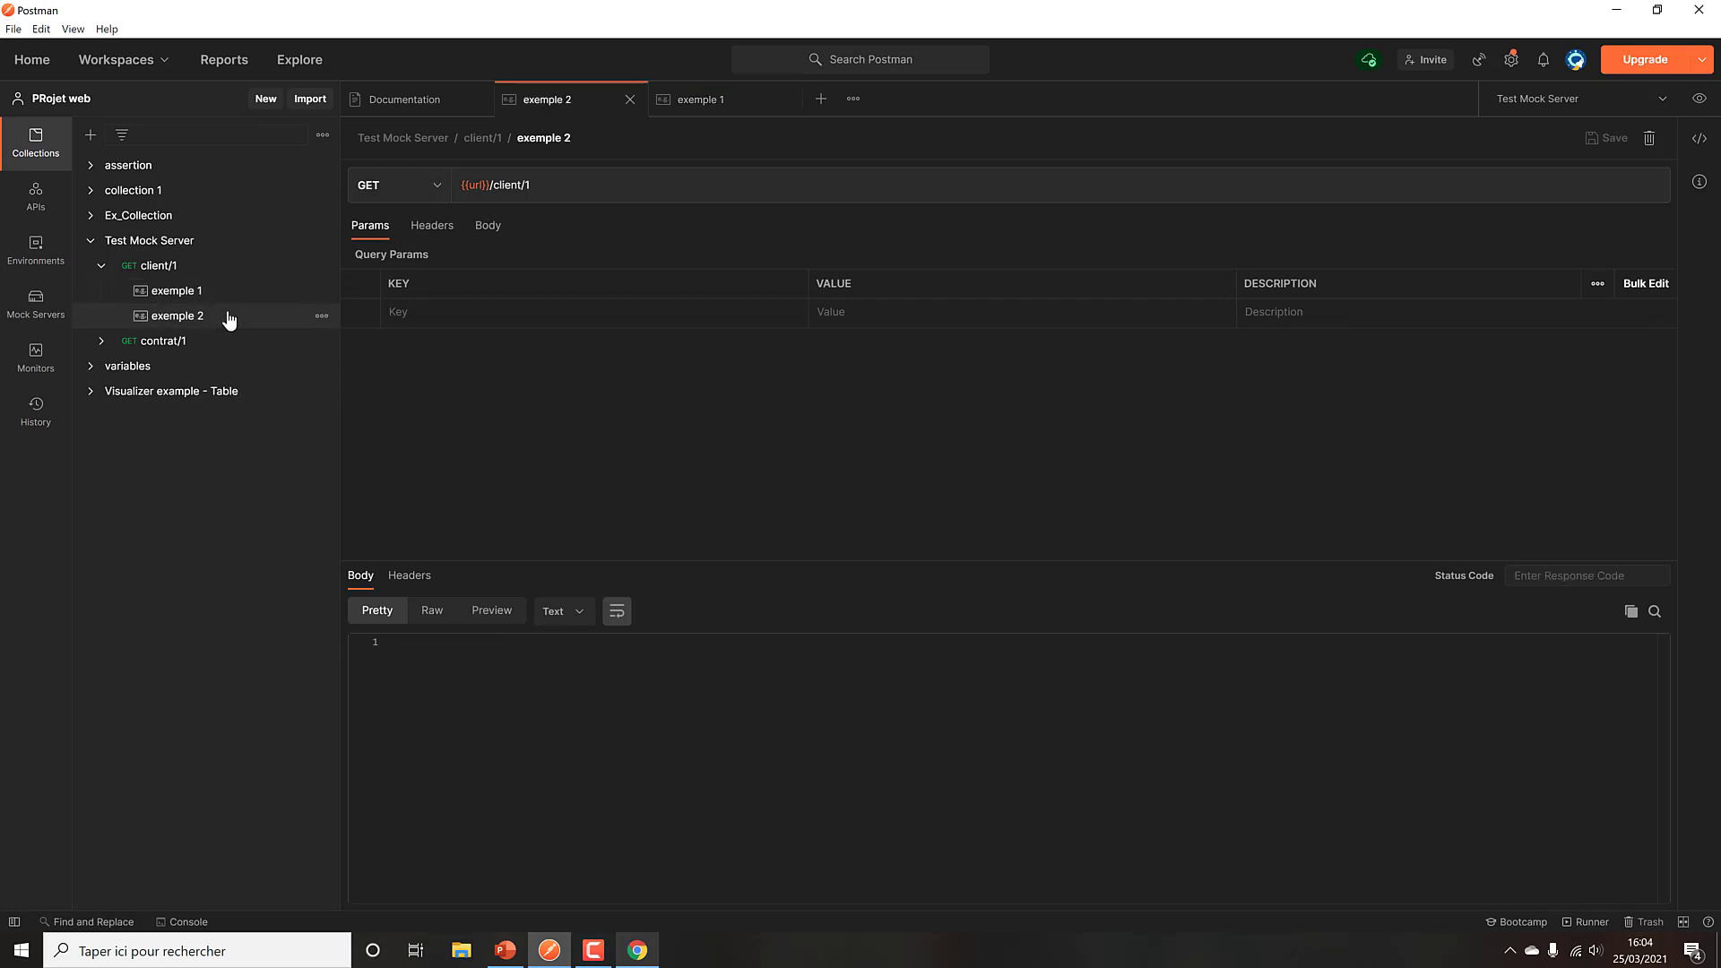
click(488, 227)
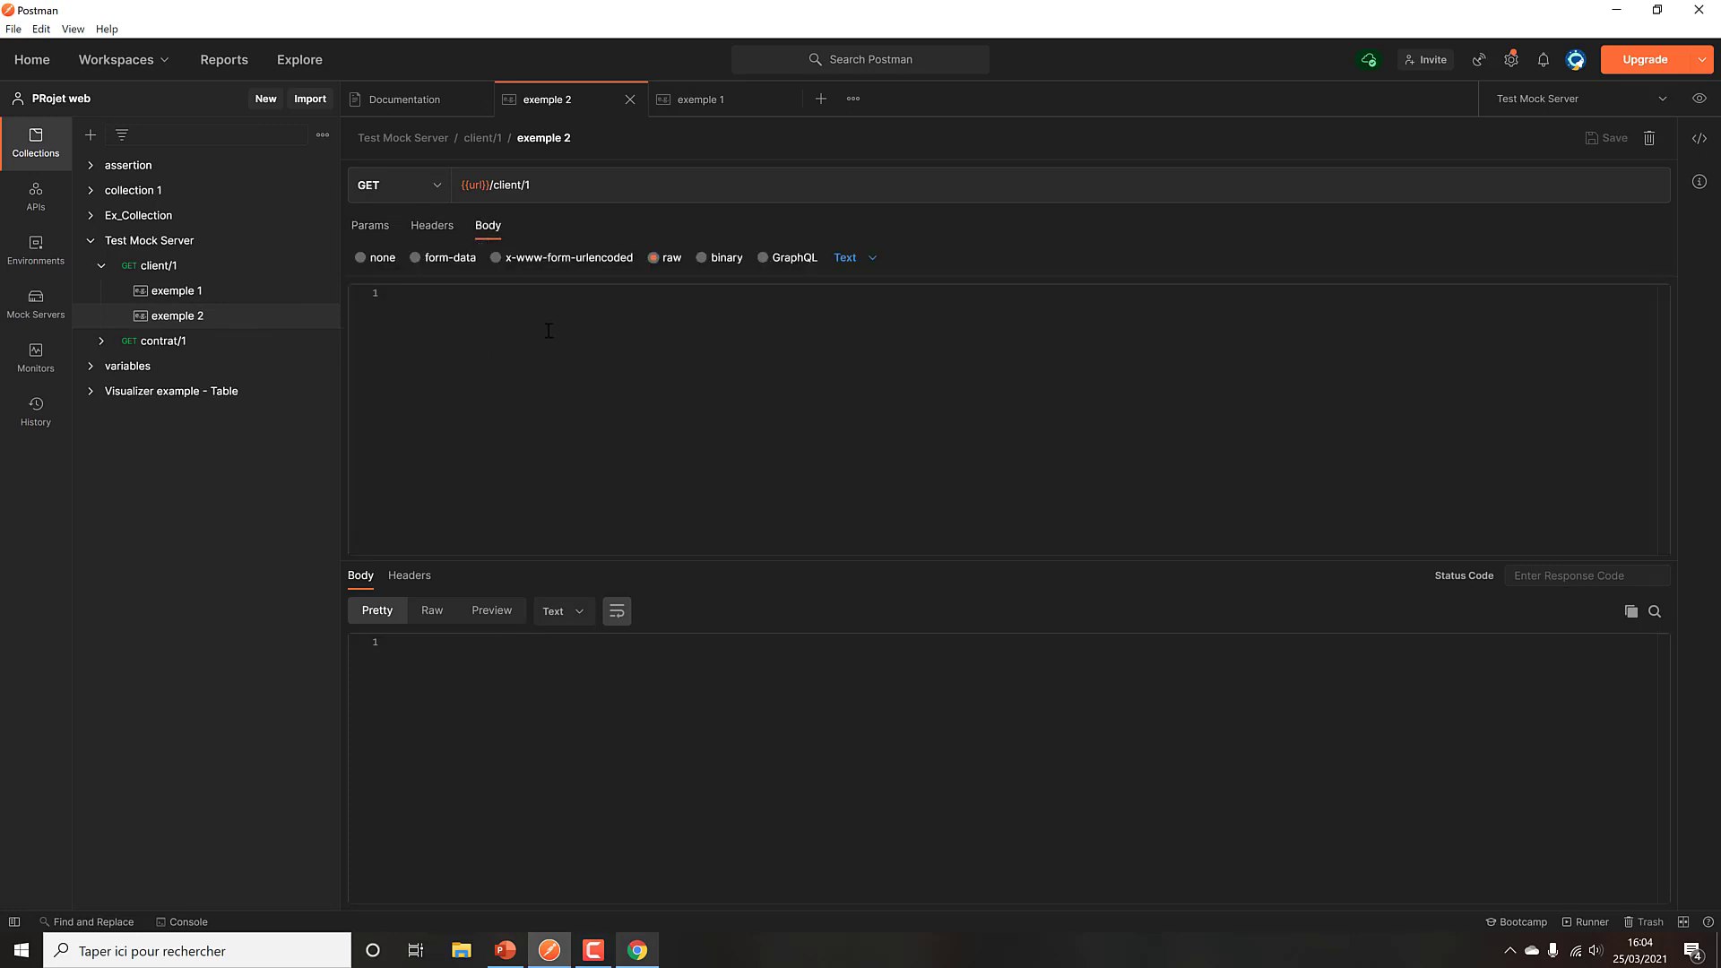
click(370, 226)
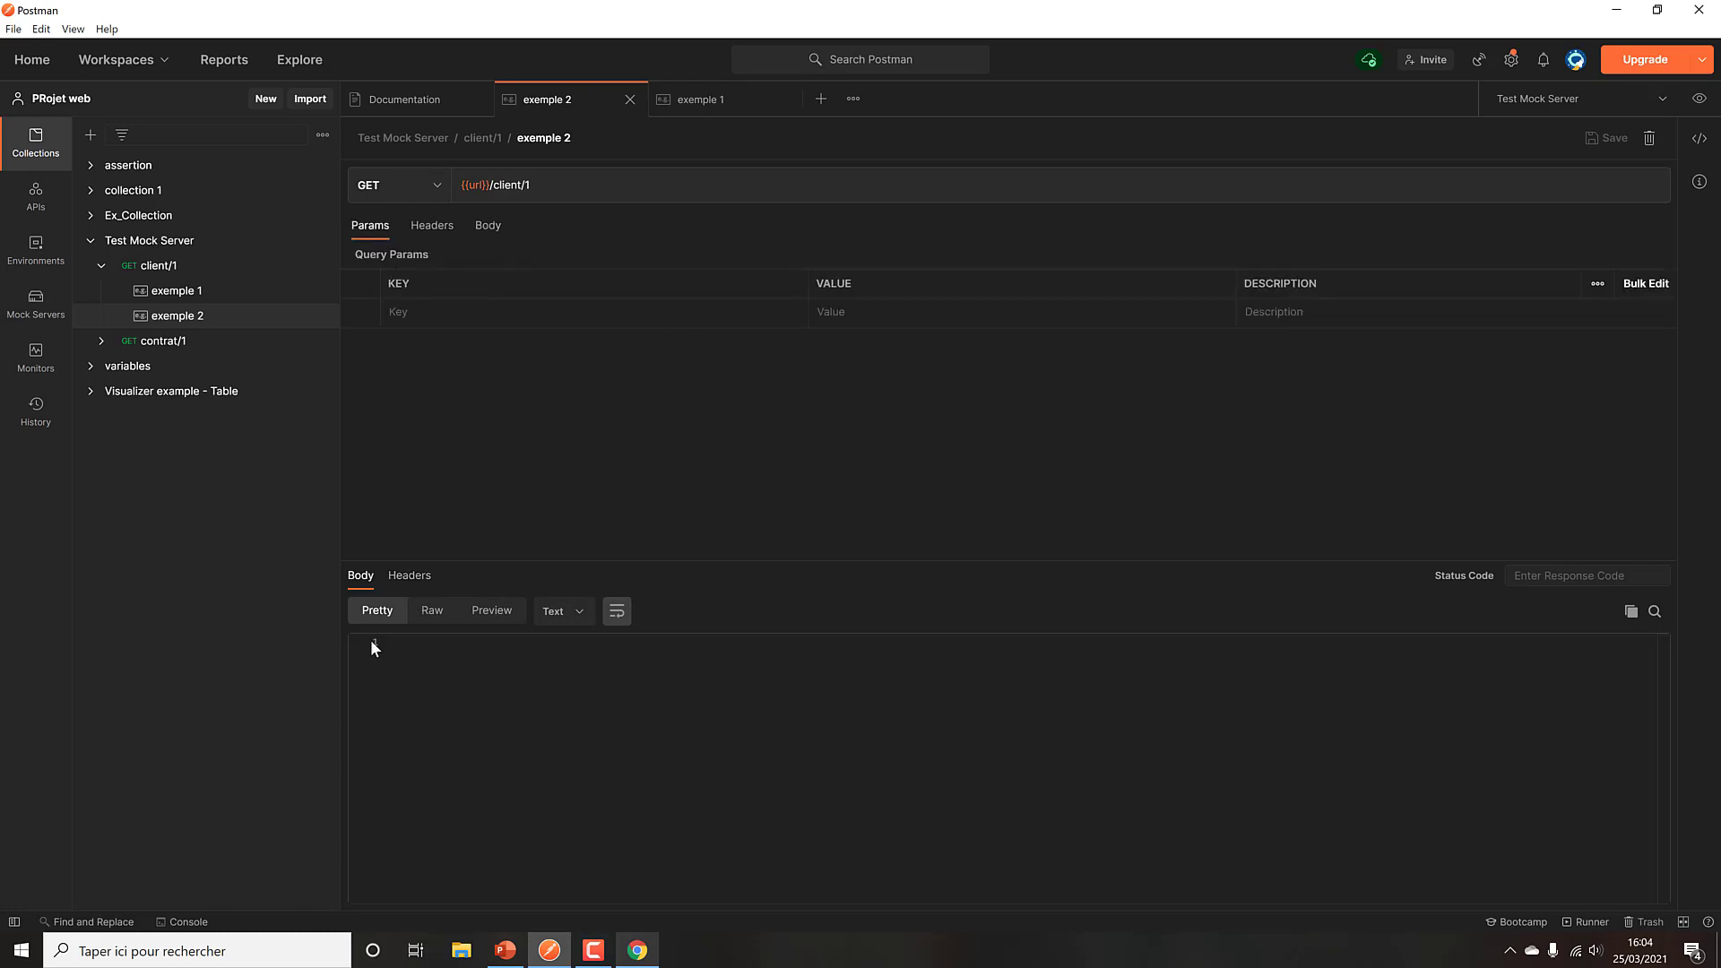
text({     "page": 4,     "per_page": 6,     "total": 12,     "total_pages": 2,     "data": [],     "support": {         "url": "https://reqres.in/#support-heading",         "text": "To keep ReqRes free, contributions towards server costs are appreciated!"     } })
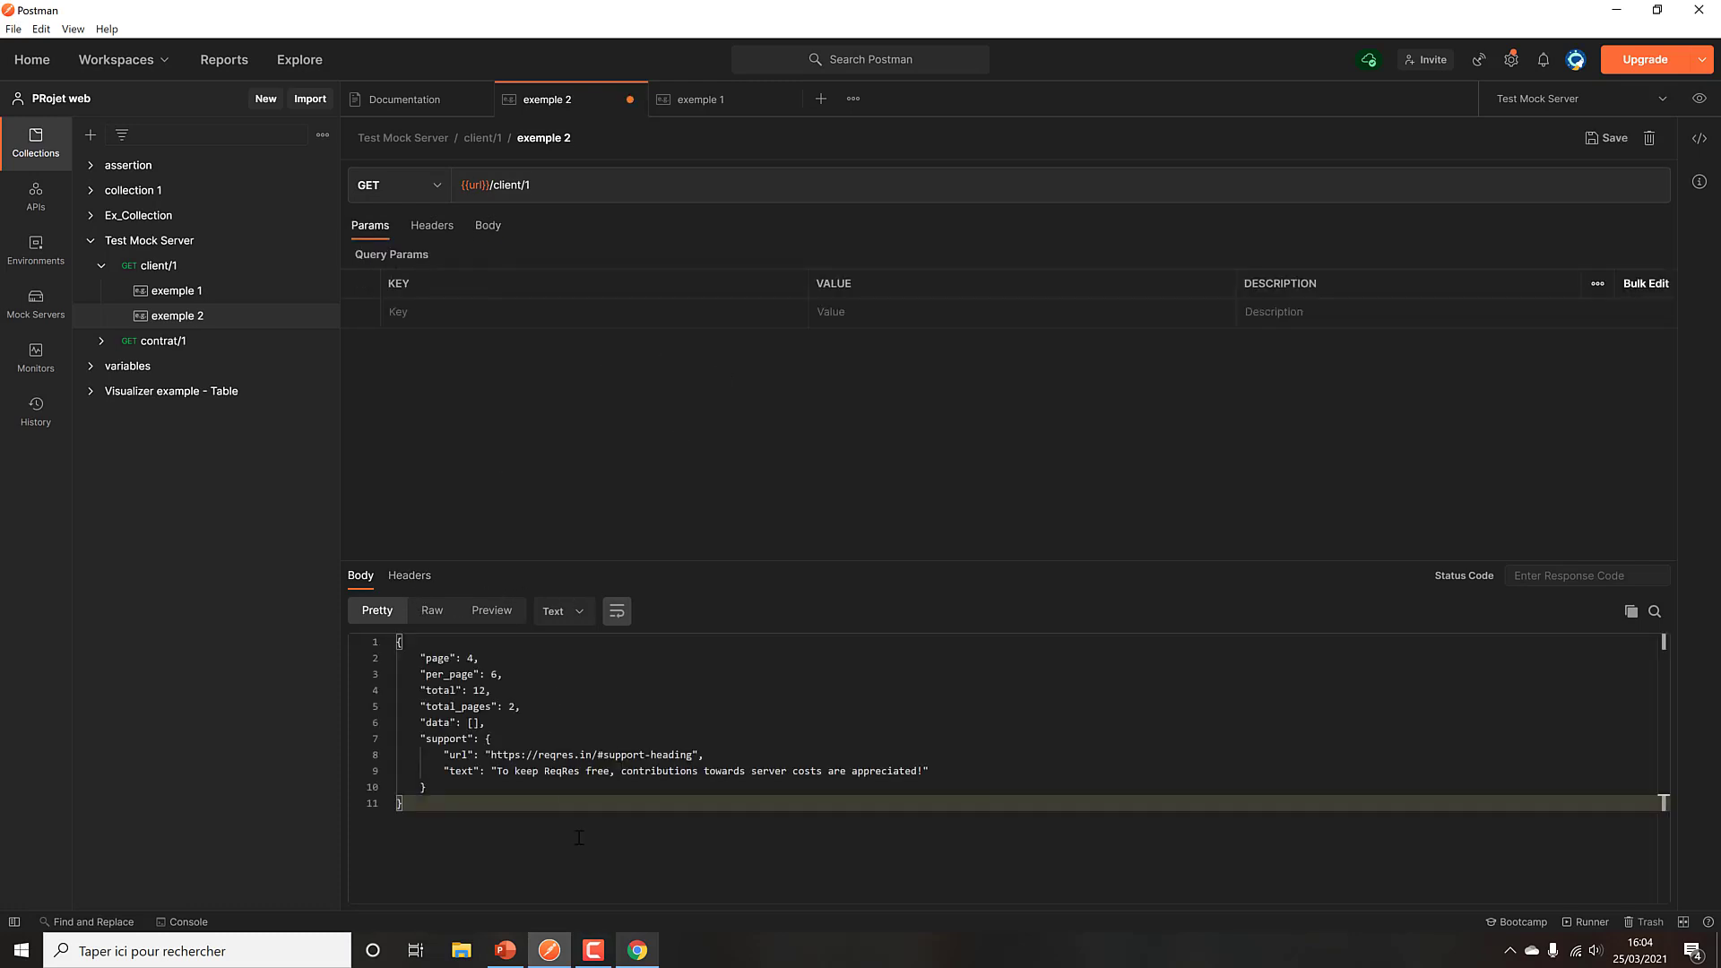
click(603, 722)
click(572, 613)
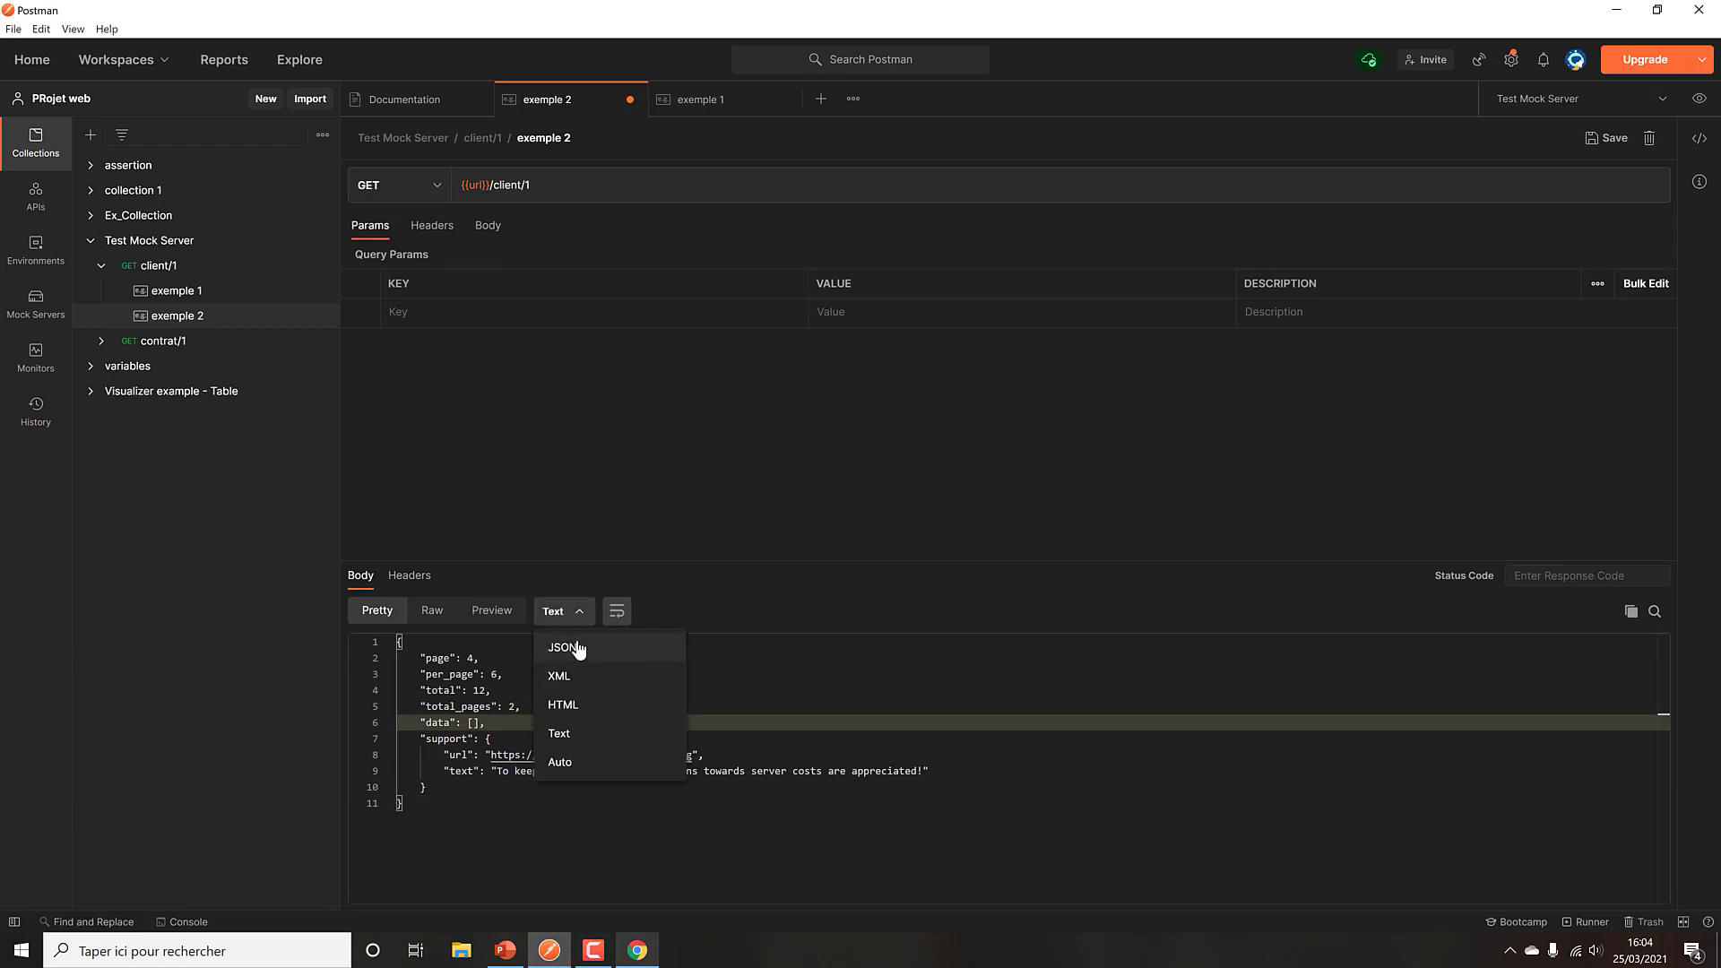
click(572, 646)
Step: Examine exemple 2's request parameters, headers and body, along with its response body and headers
click(427, 228)
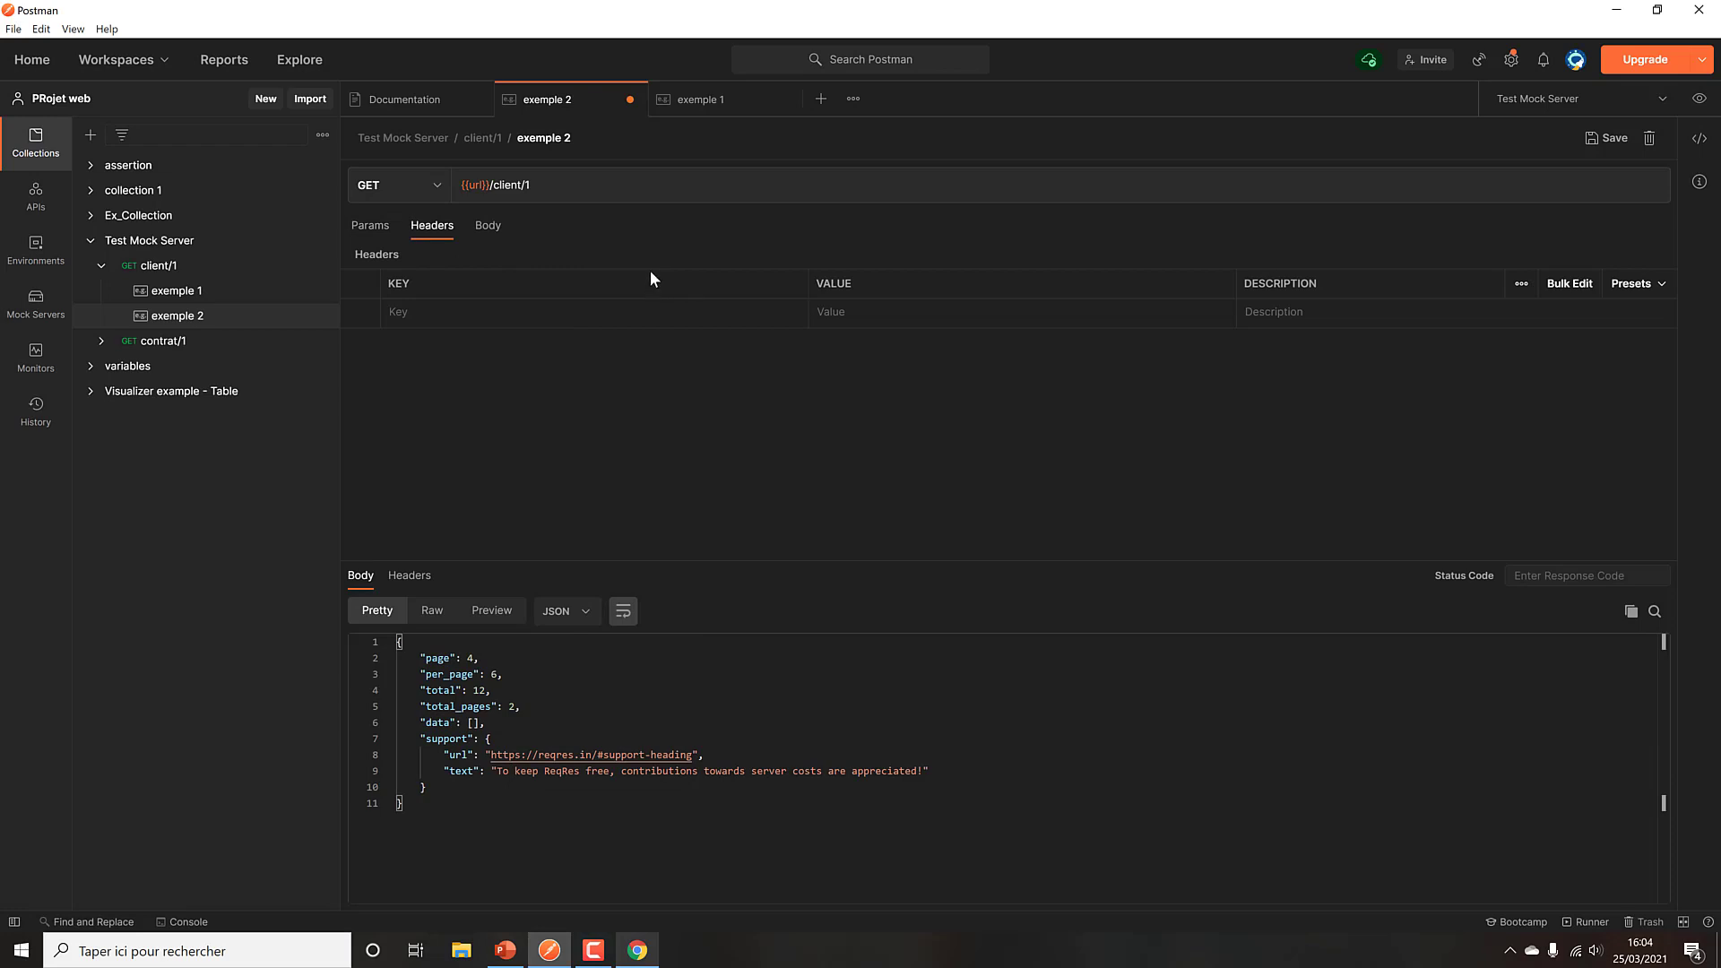
click(370, 226)
click(435, 231)
click(487, 226)
click(371, 227)
click(432, 226)
click(509, 313)
click(406, 578)
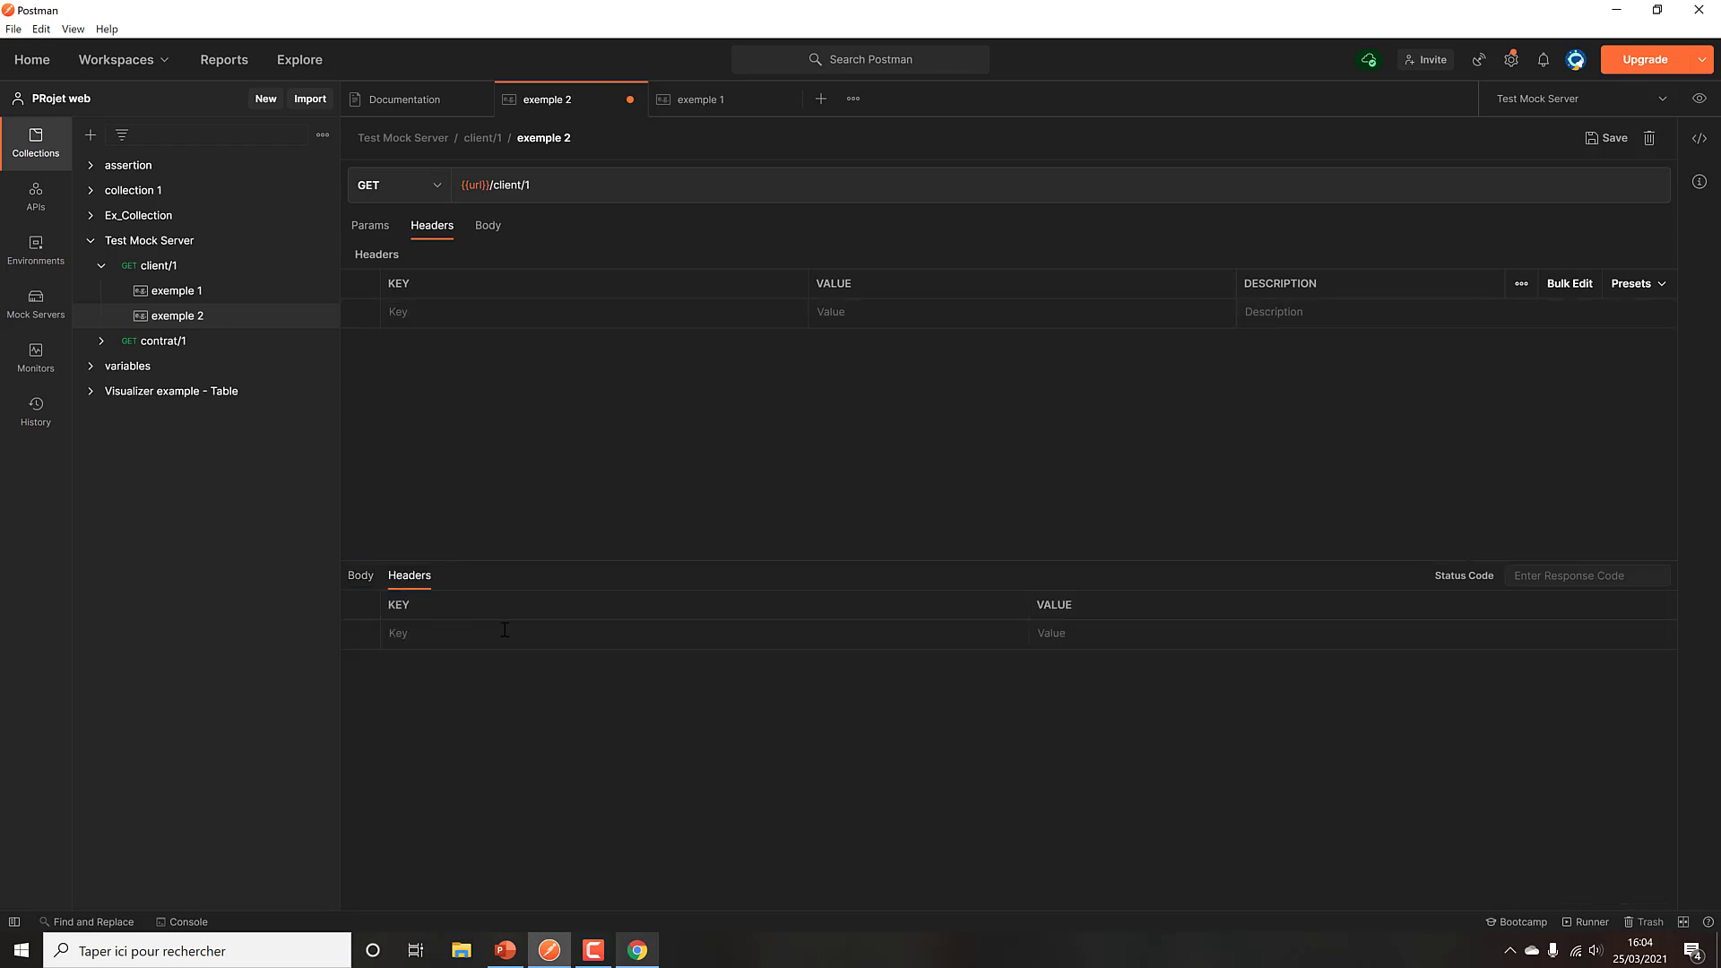
click(361, 577)
click(425, 576)
click(368, 227)
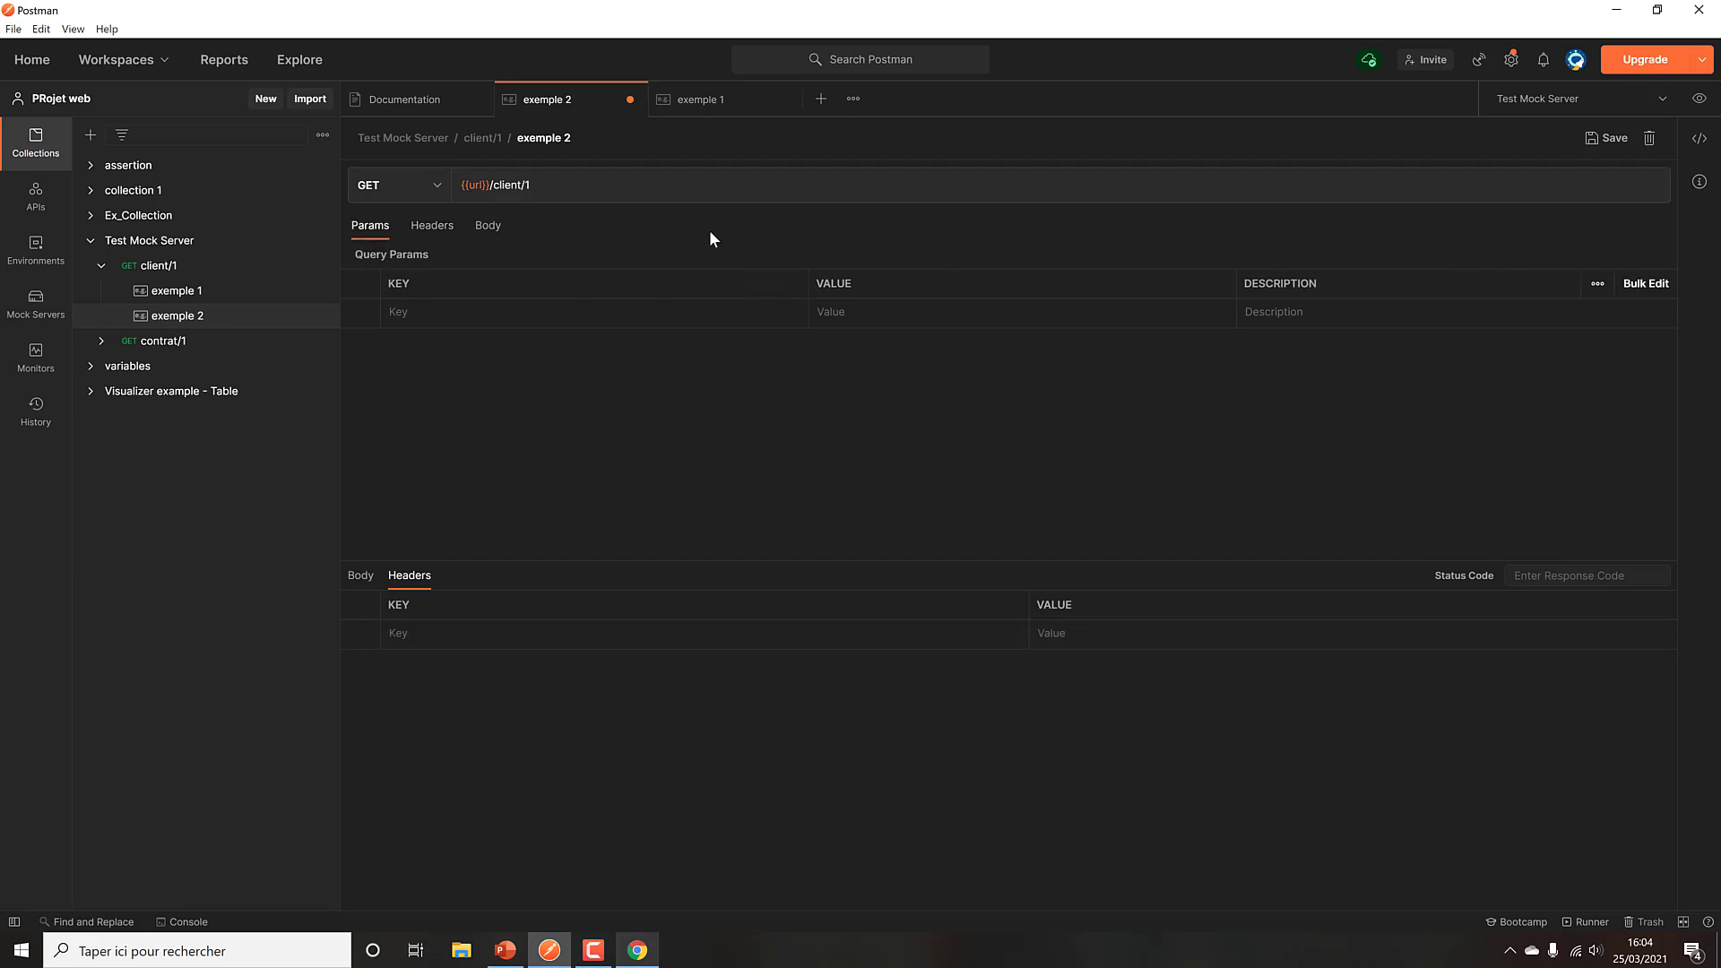
Step: Save exemple 2, and send the client/1 request to check the headers it returns
key(ctrl+s)
click(143, 269)
click(1608, 184)
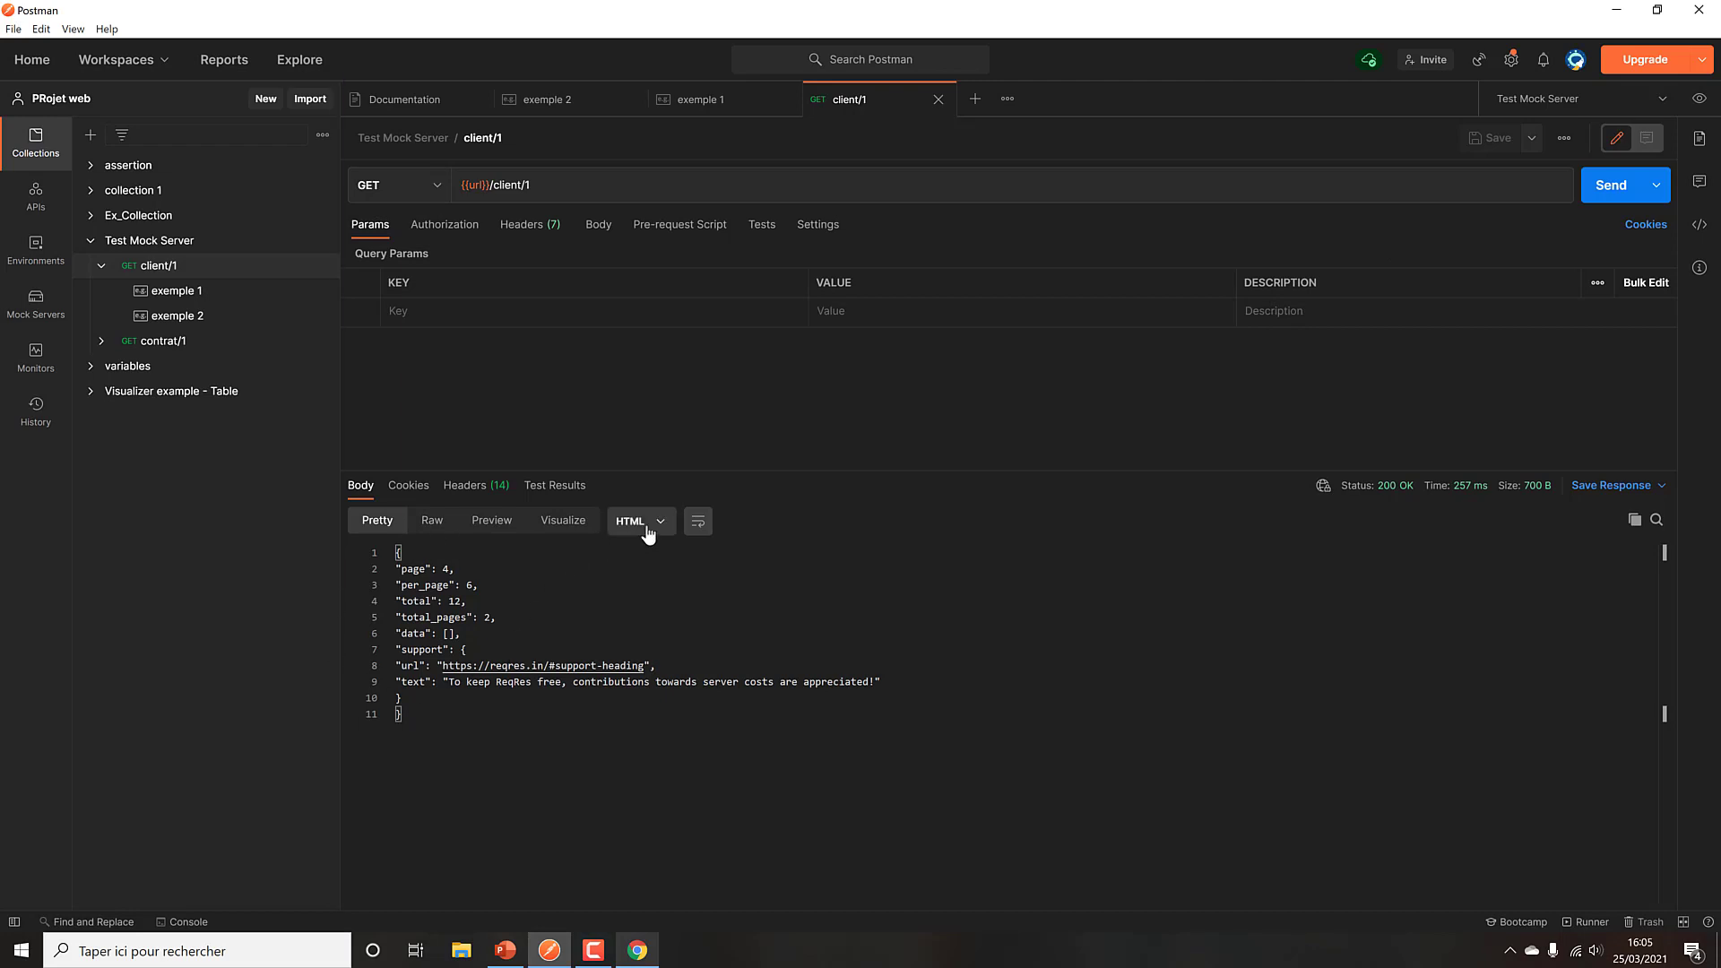
click(476, 485)
scroll(1122, 585, up, 2)
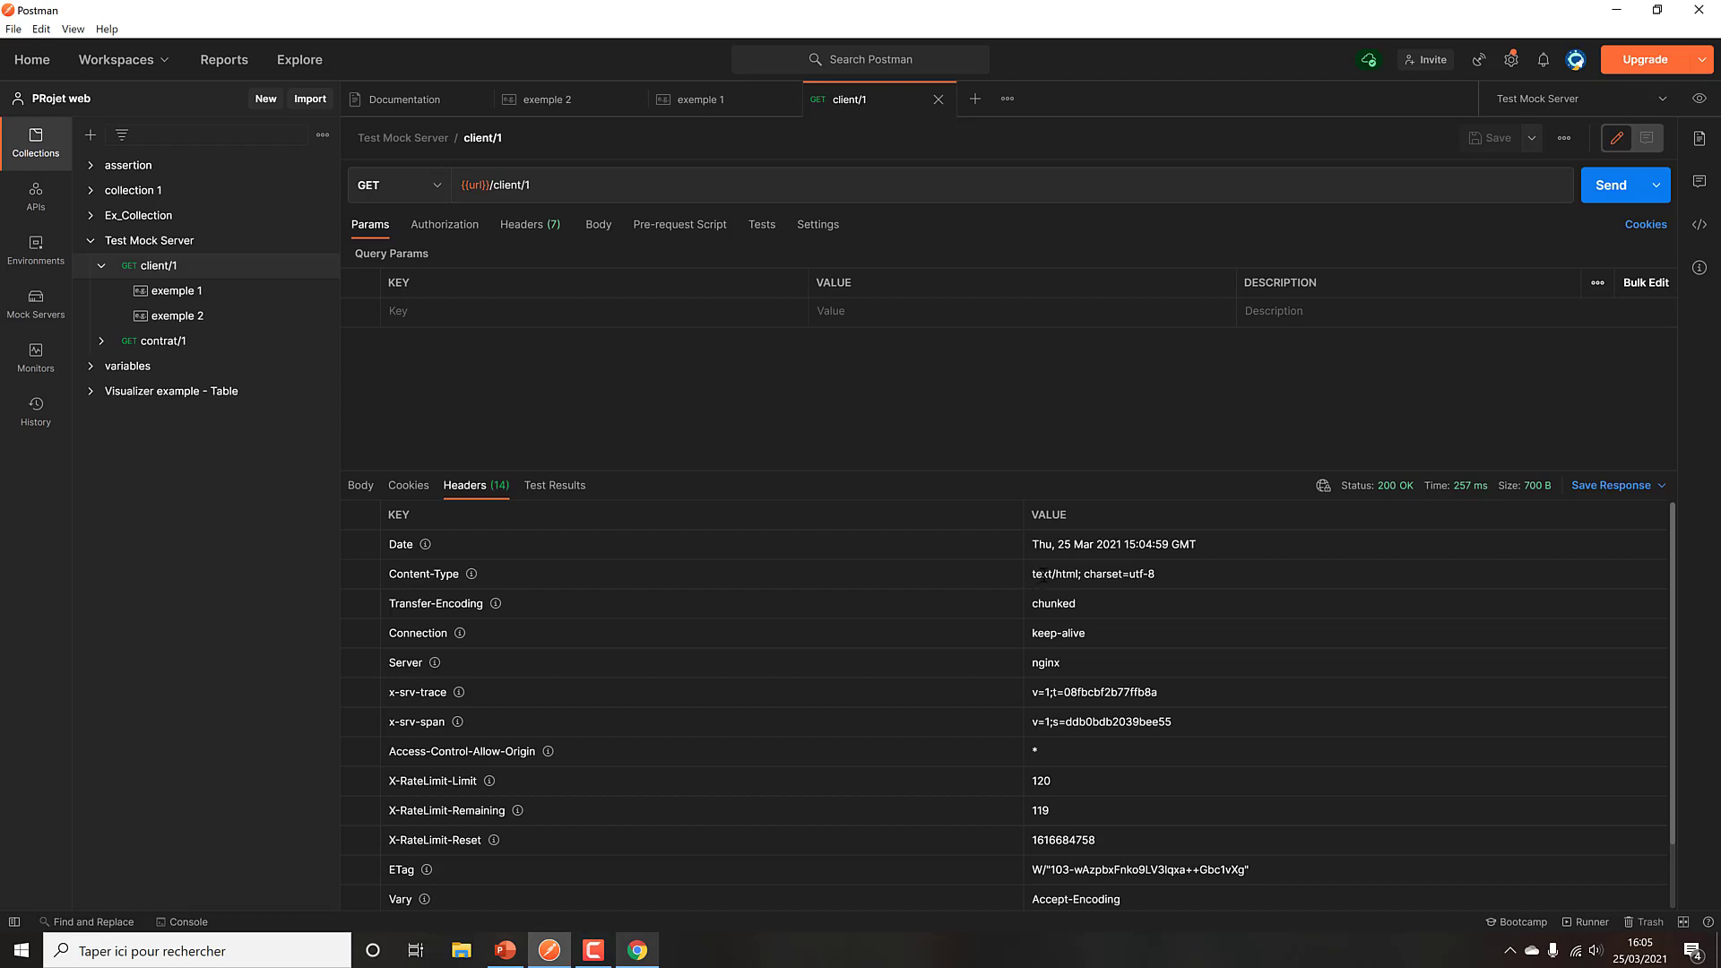
Step: Copy the Content-Type header name from the client/1 response into exemple 2's response headers as a new key
double_click(1081, 573)
double_click(1063, 574)
double_click(423, 574)
key(ctrl+c)
click(184, 318)
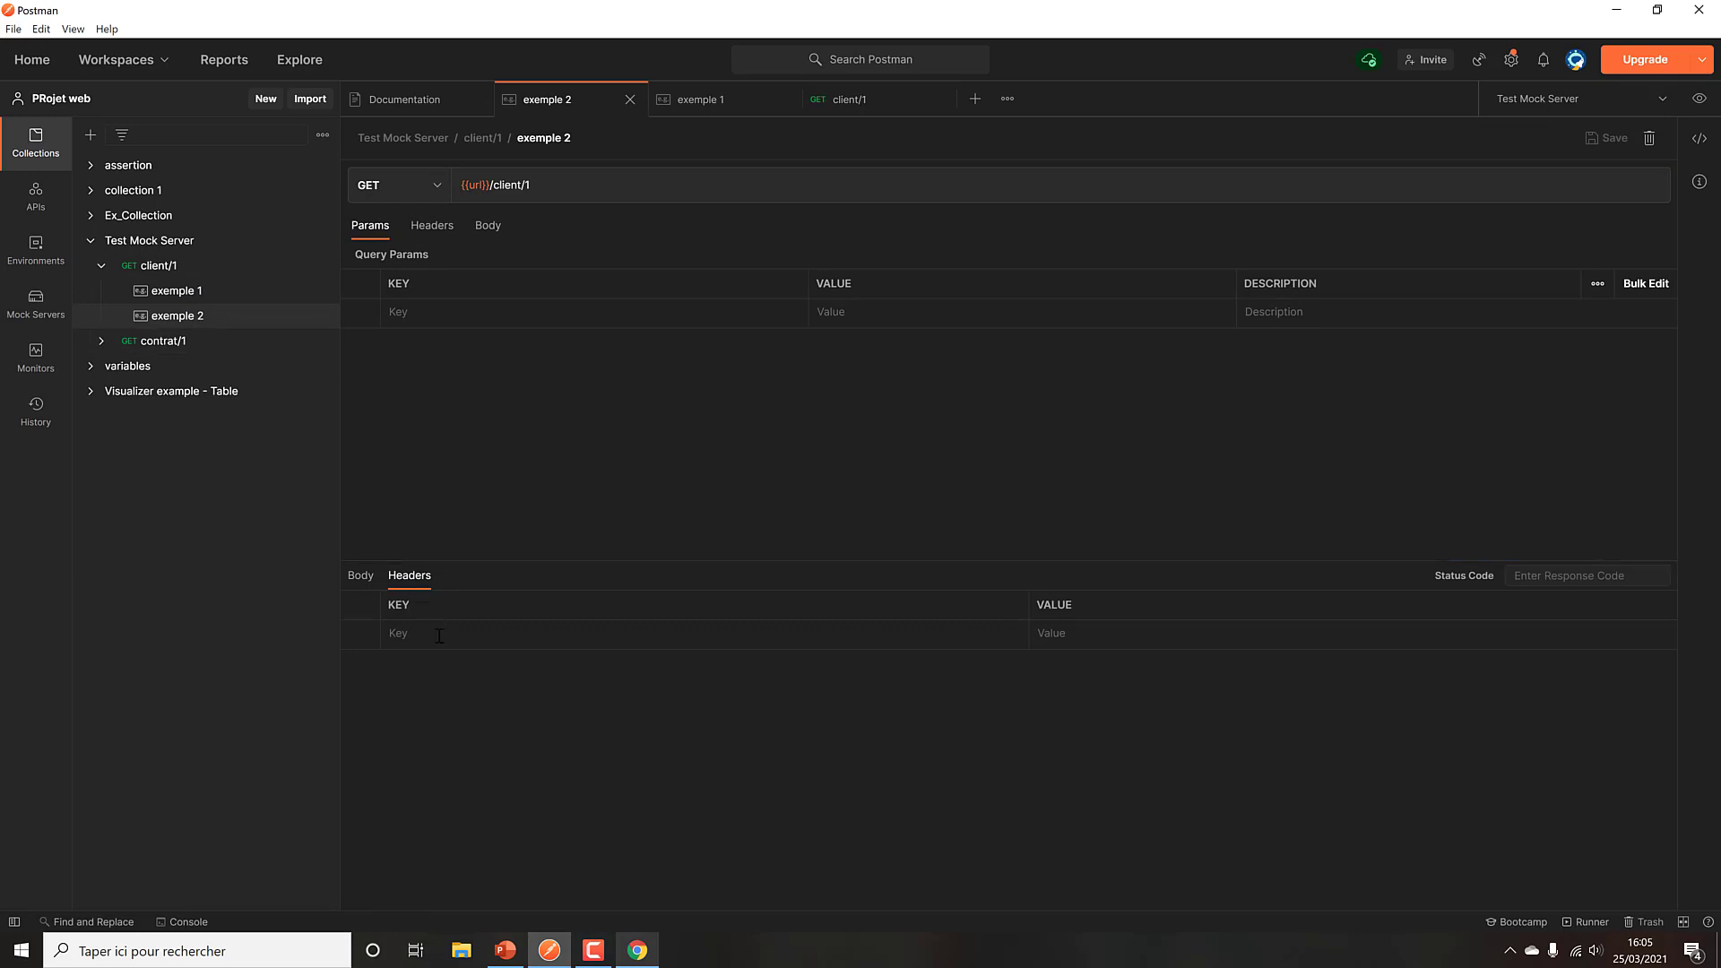
key(ctrl+v)
Step: Set exemple 2's Content-Type header value to "text/json; charset=utf-8", based on the value copied from the client/1 response, and save the example
click(1086, 633)
click(838, 100)
triple_click(1070, 573)
key(ctrl+c)
click(544, 100)
click(1071, 634)
key(ctrl+v)
double_click(1071, 633)
text(json)
key(ctrl+s)
Step: Resend the client/1 request and examine the headers and JSON body of its response
click(170, 242)
click(165, 266)
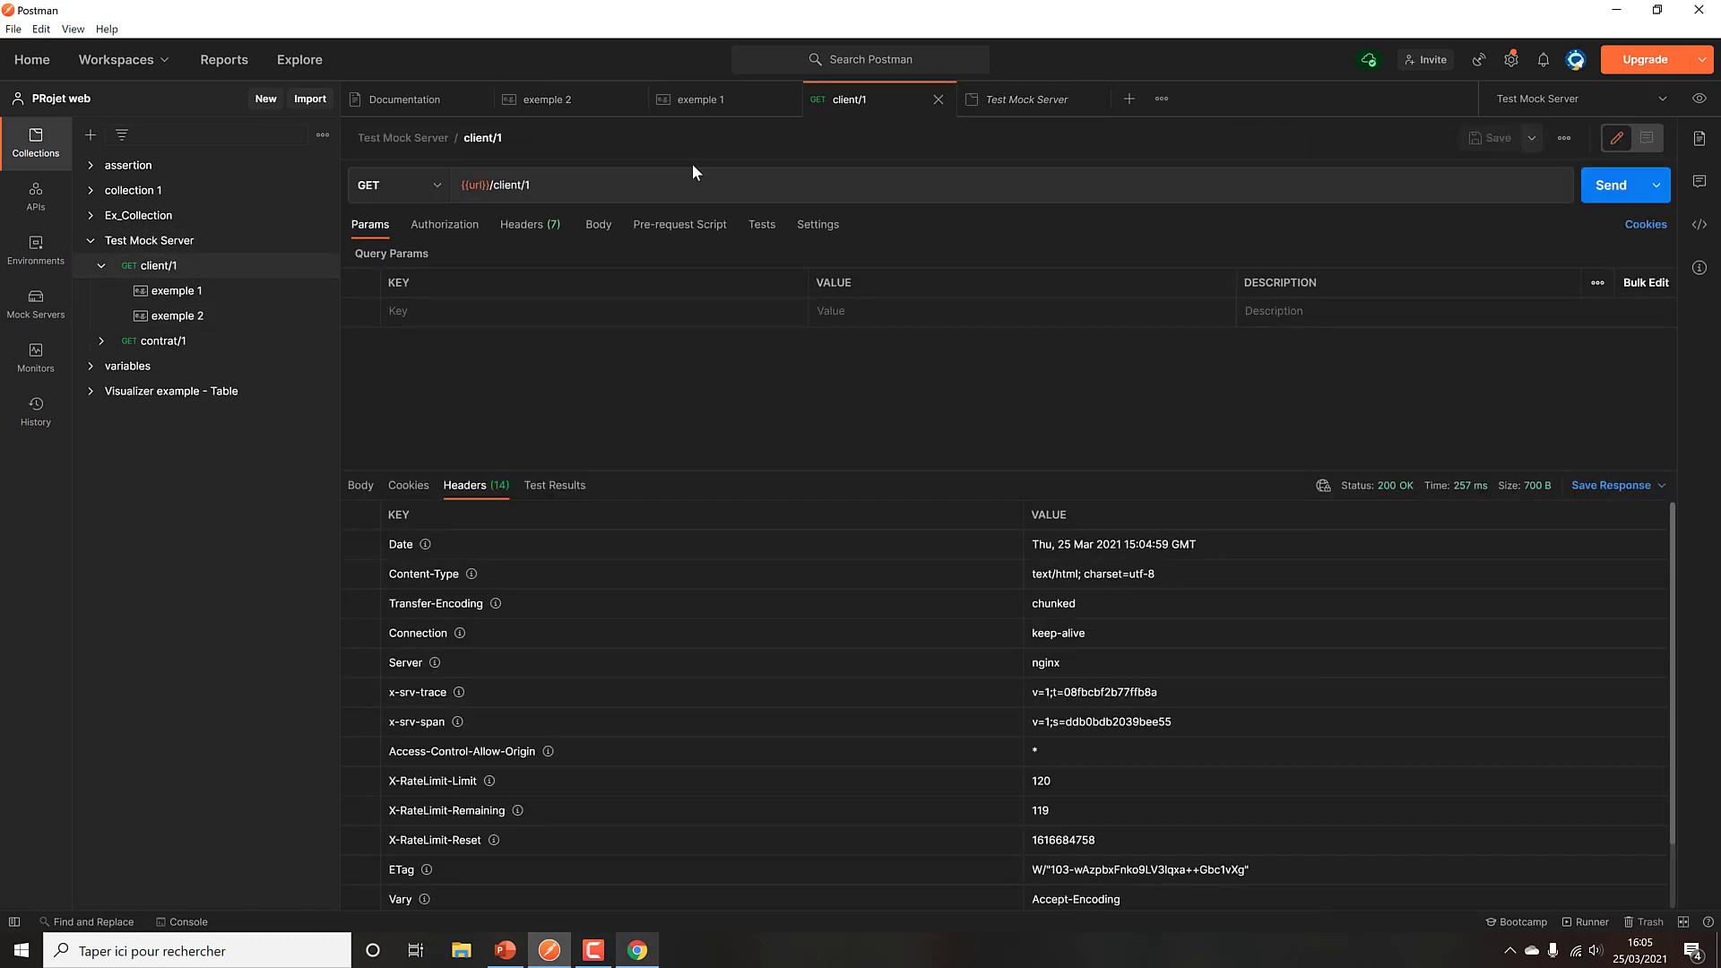
key(ctrl+Return)
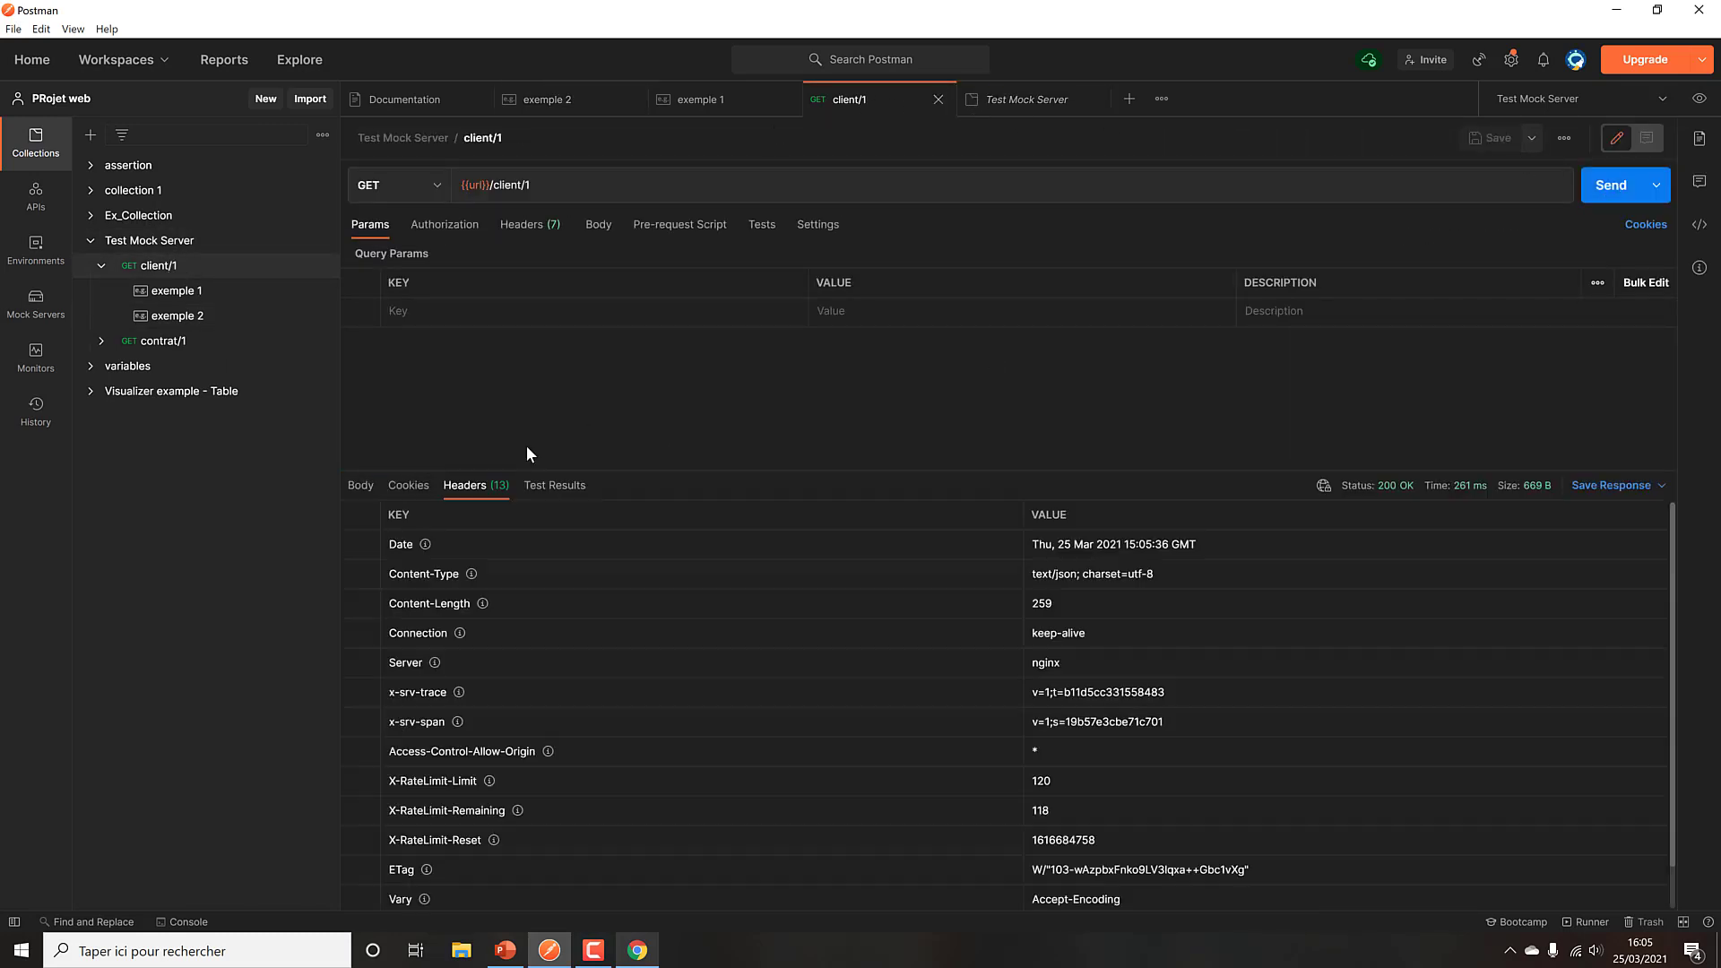
click(361, 486)
click(1602, 179)
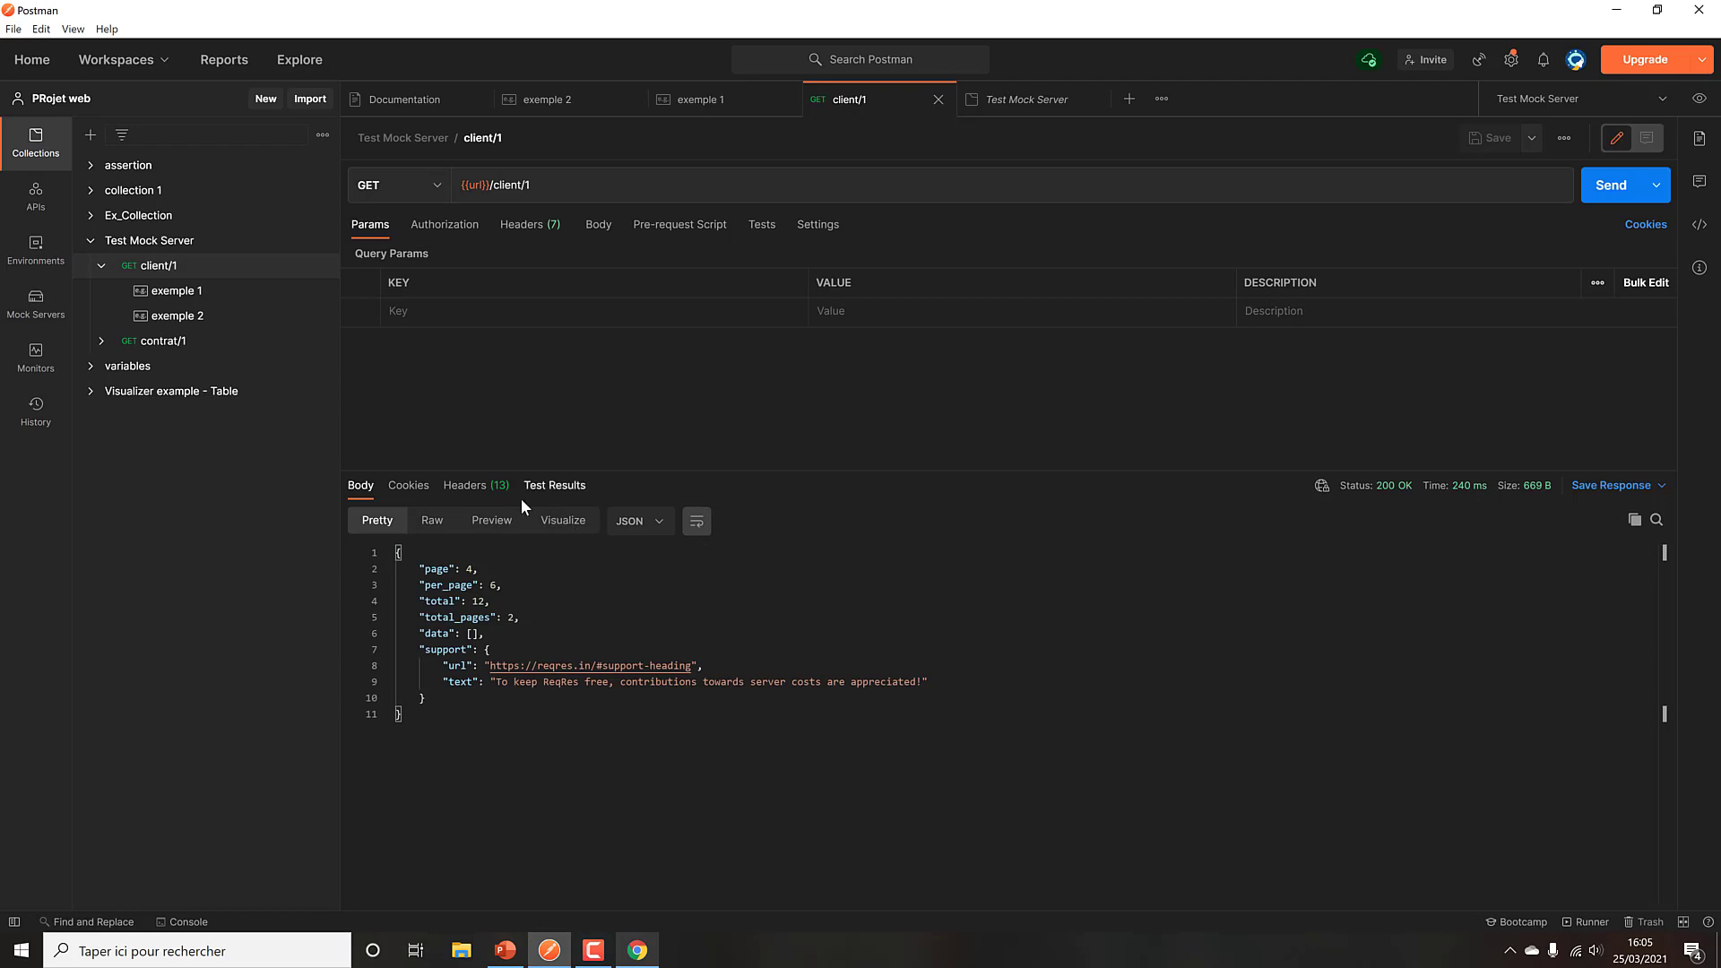
Step: Review exemple 1's saved response and close the example
click(170, 288)
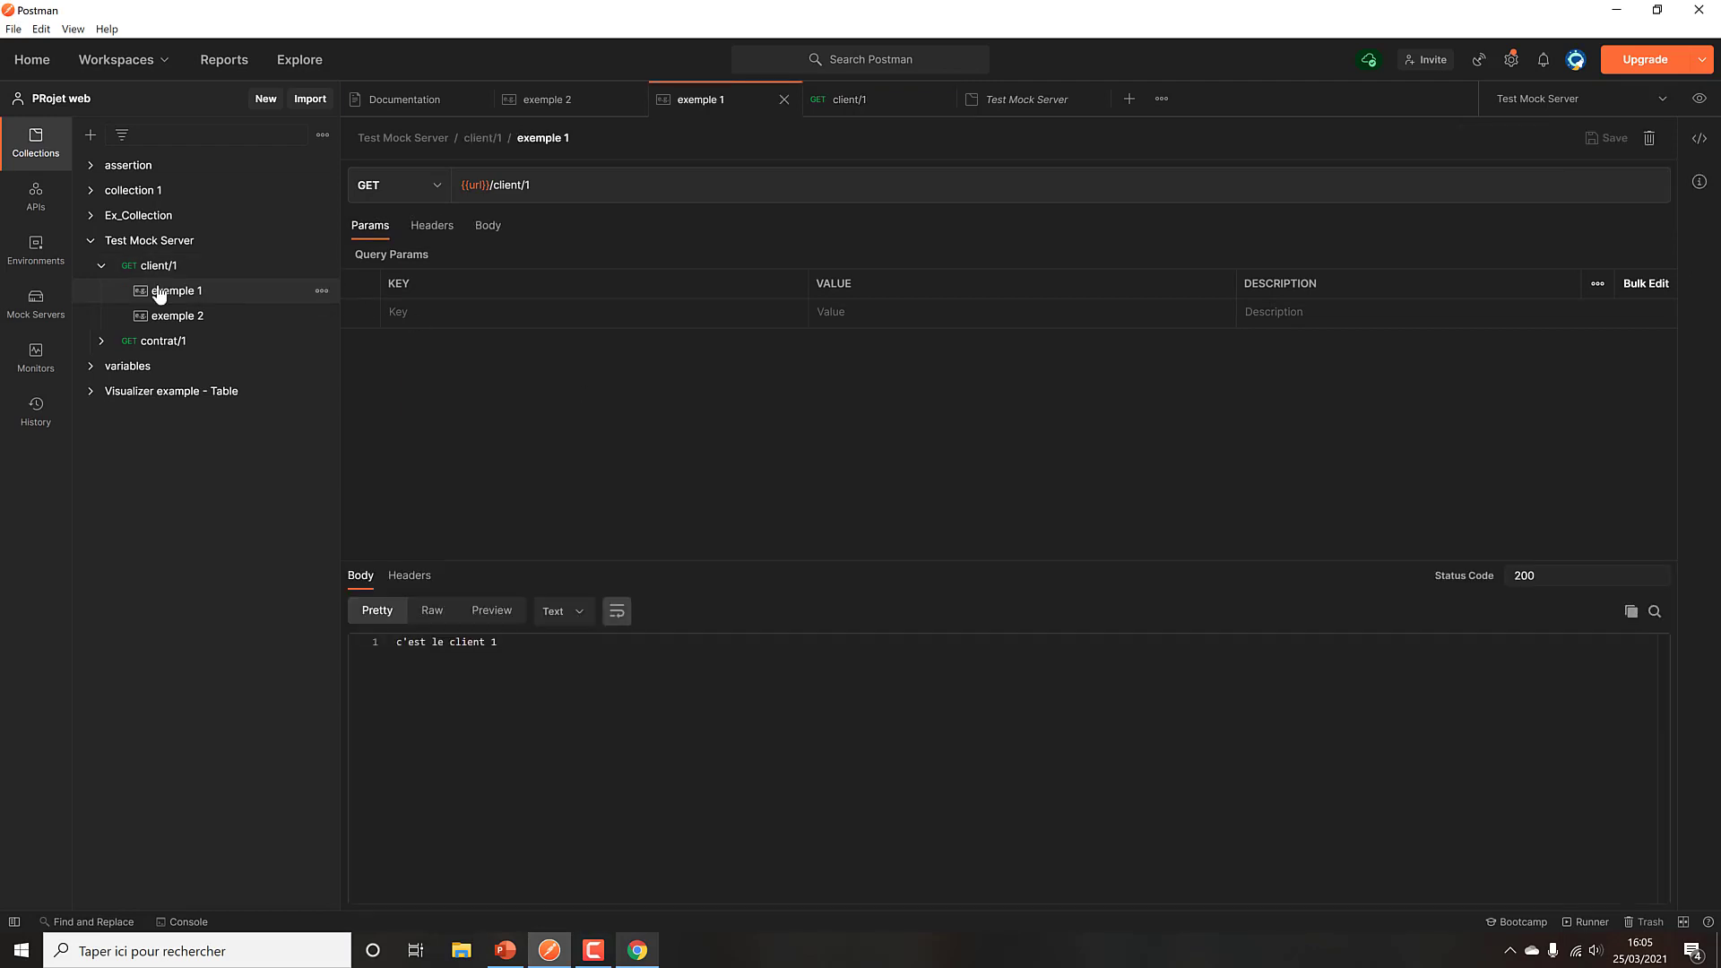
click(785, 100)
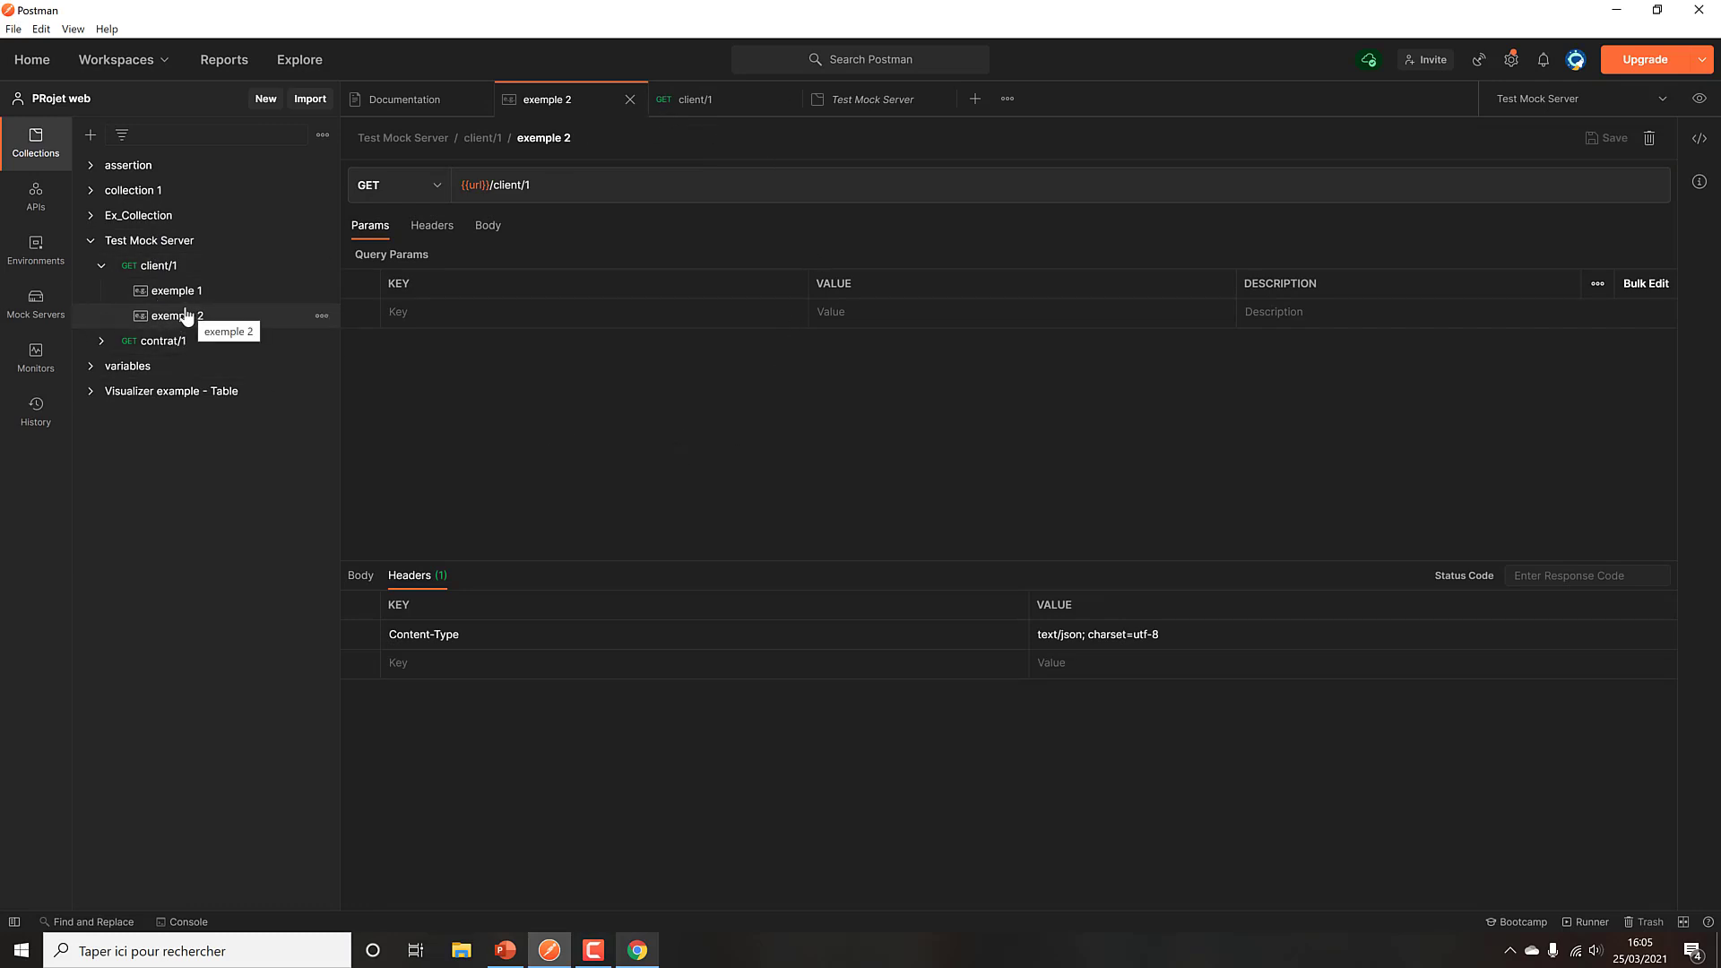
Step: Reopen exemple 2 to review its saved request body and JSON response body, and close the example
click(630, 100)
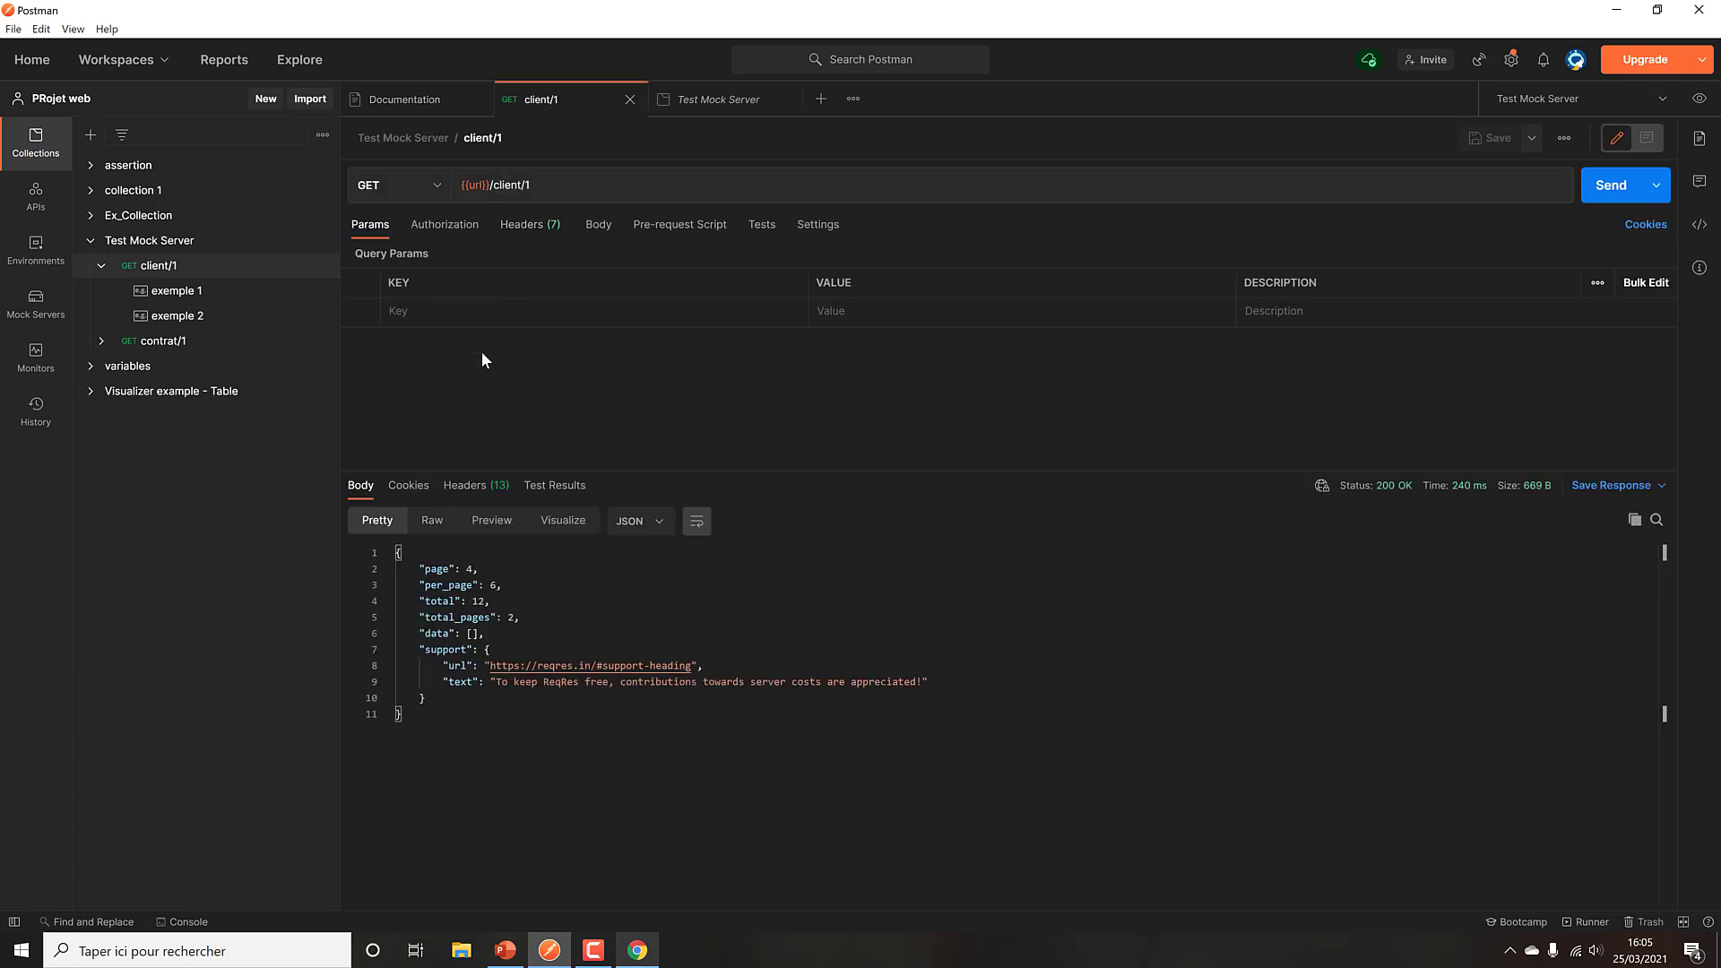
click(167, 318)
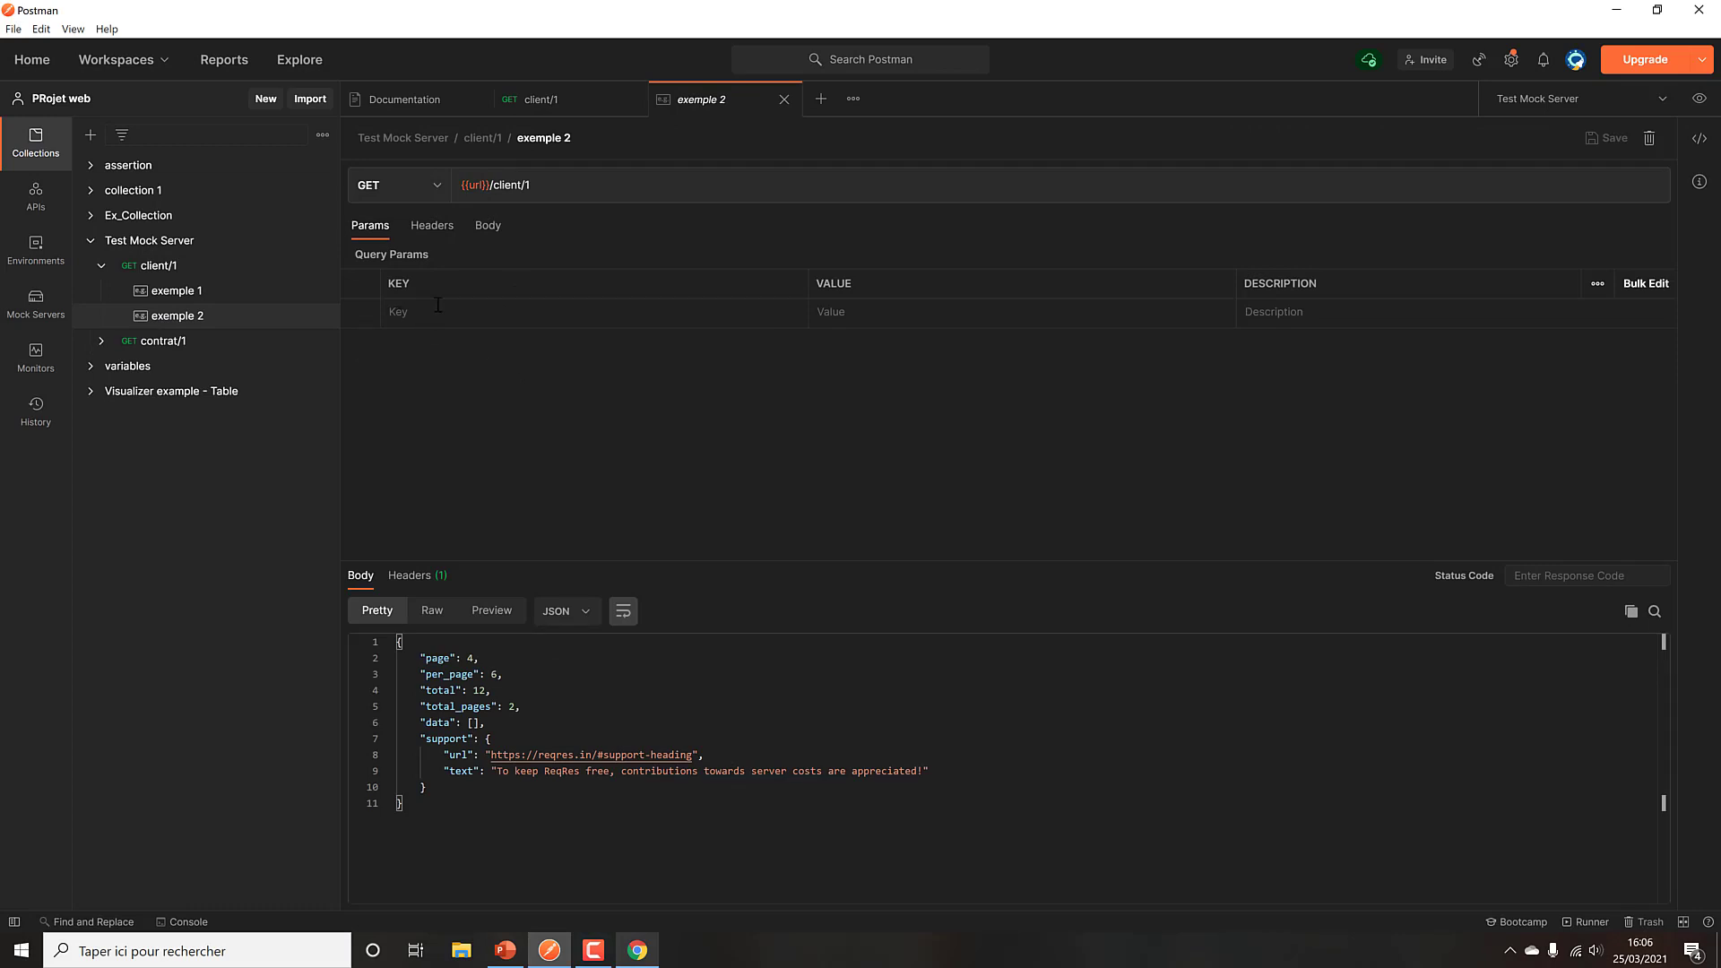
click(486, 227)
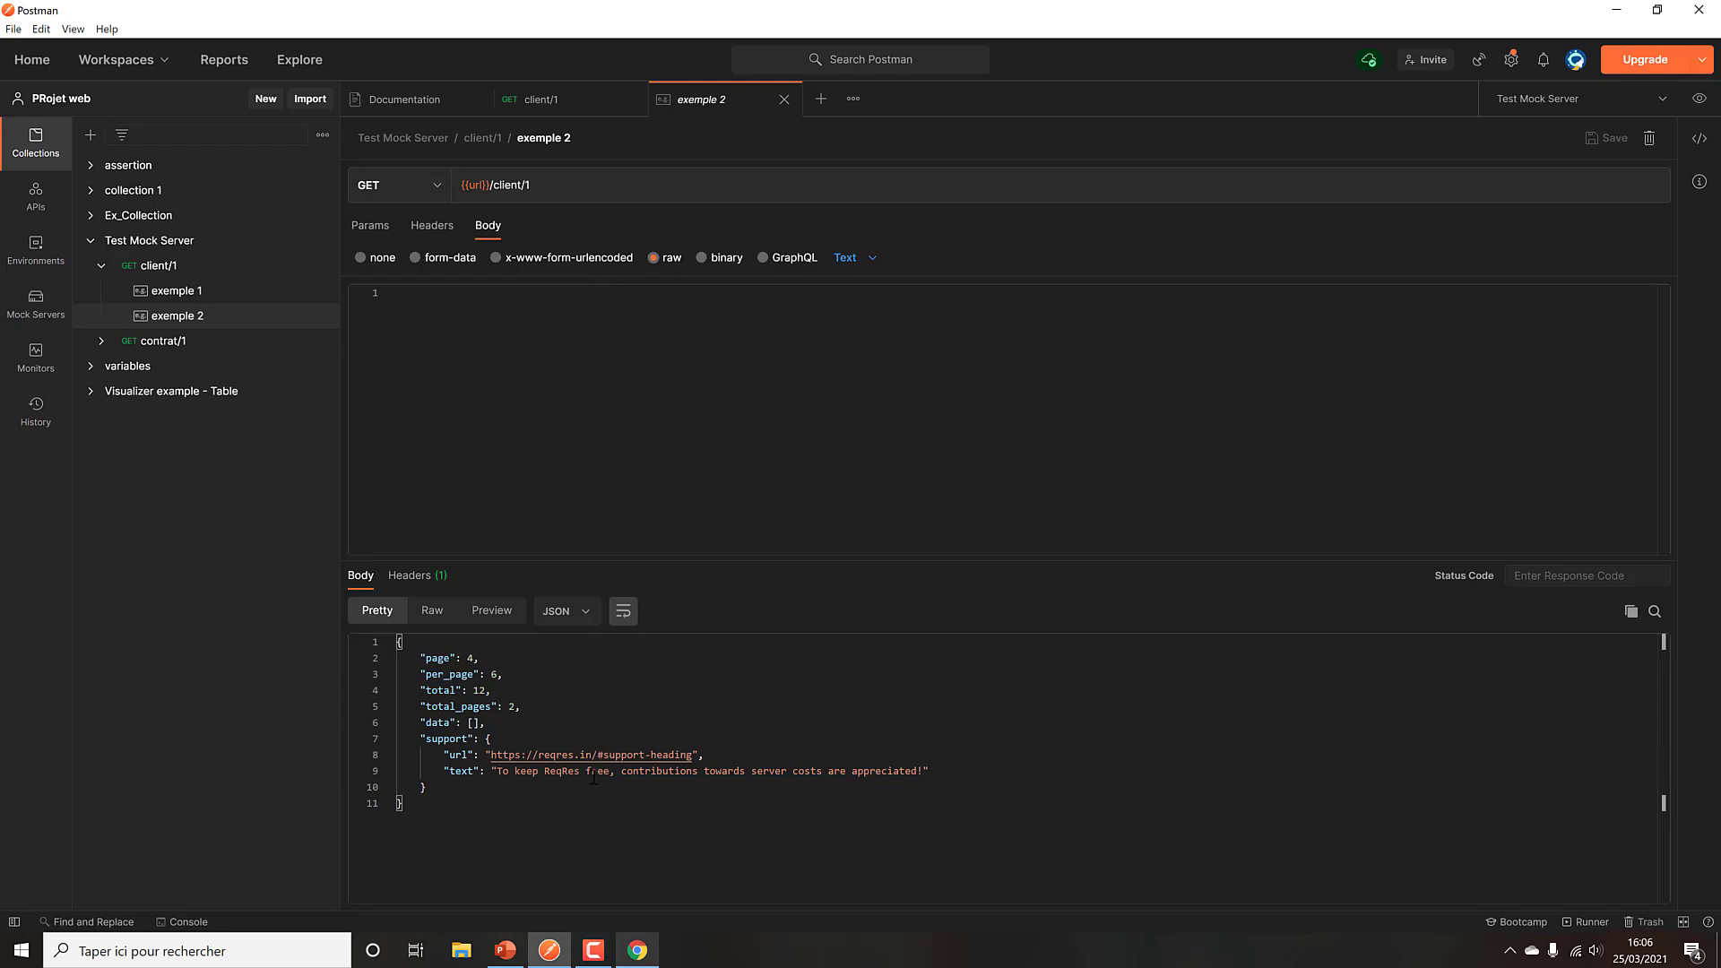
click(784, 100)
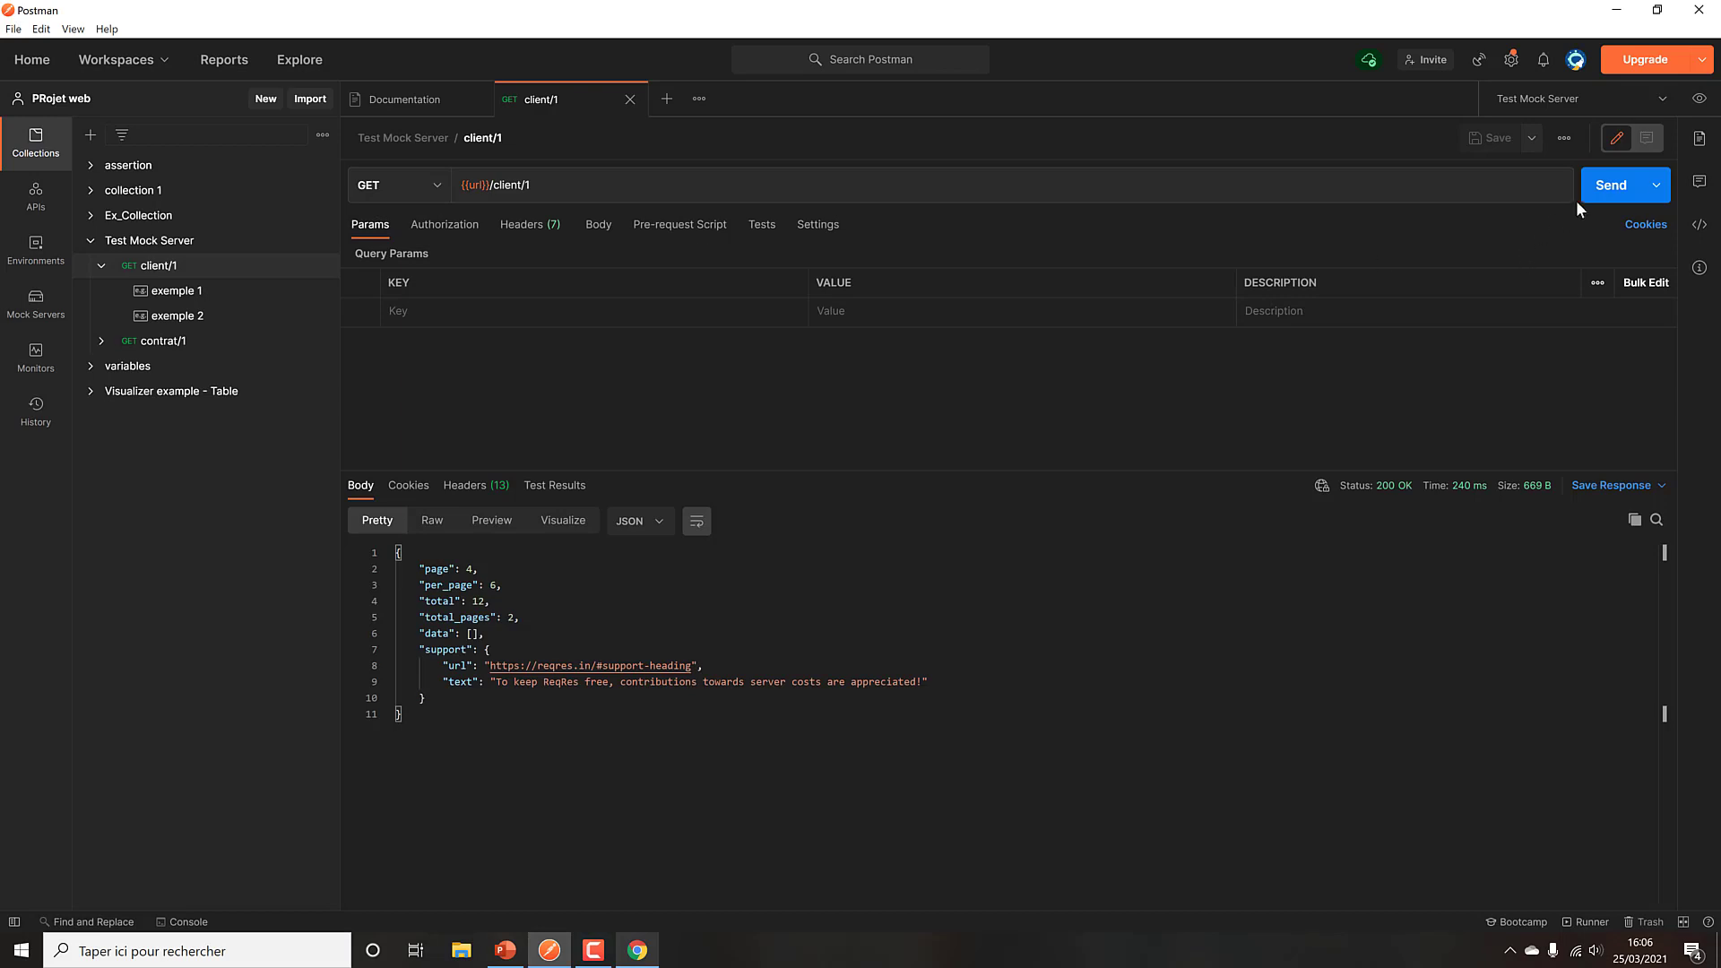
Step: Resend the client/1 request and check the call in the console log
click(1595, 196)
click(182, 921)
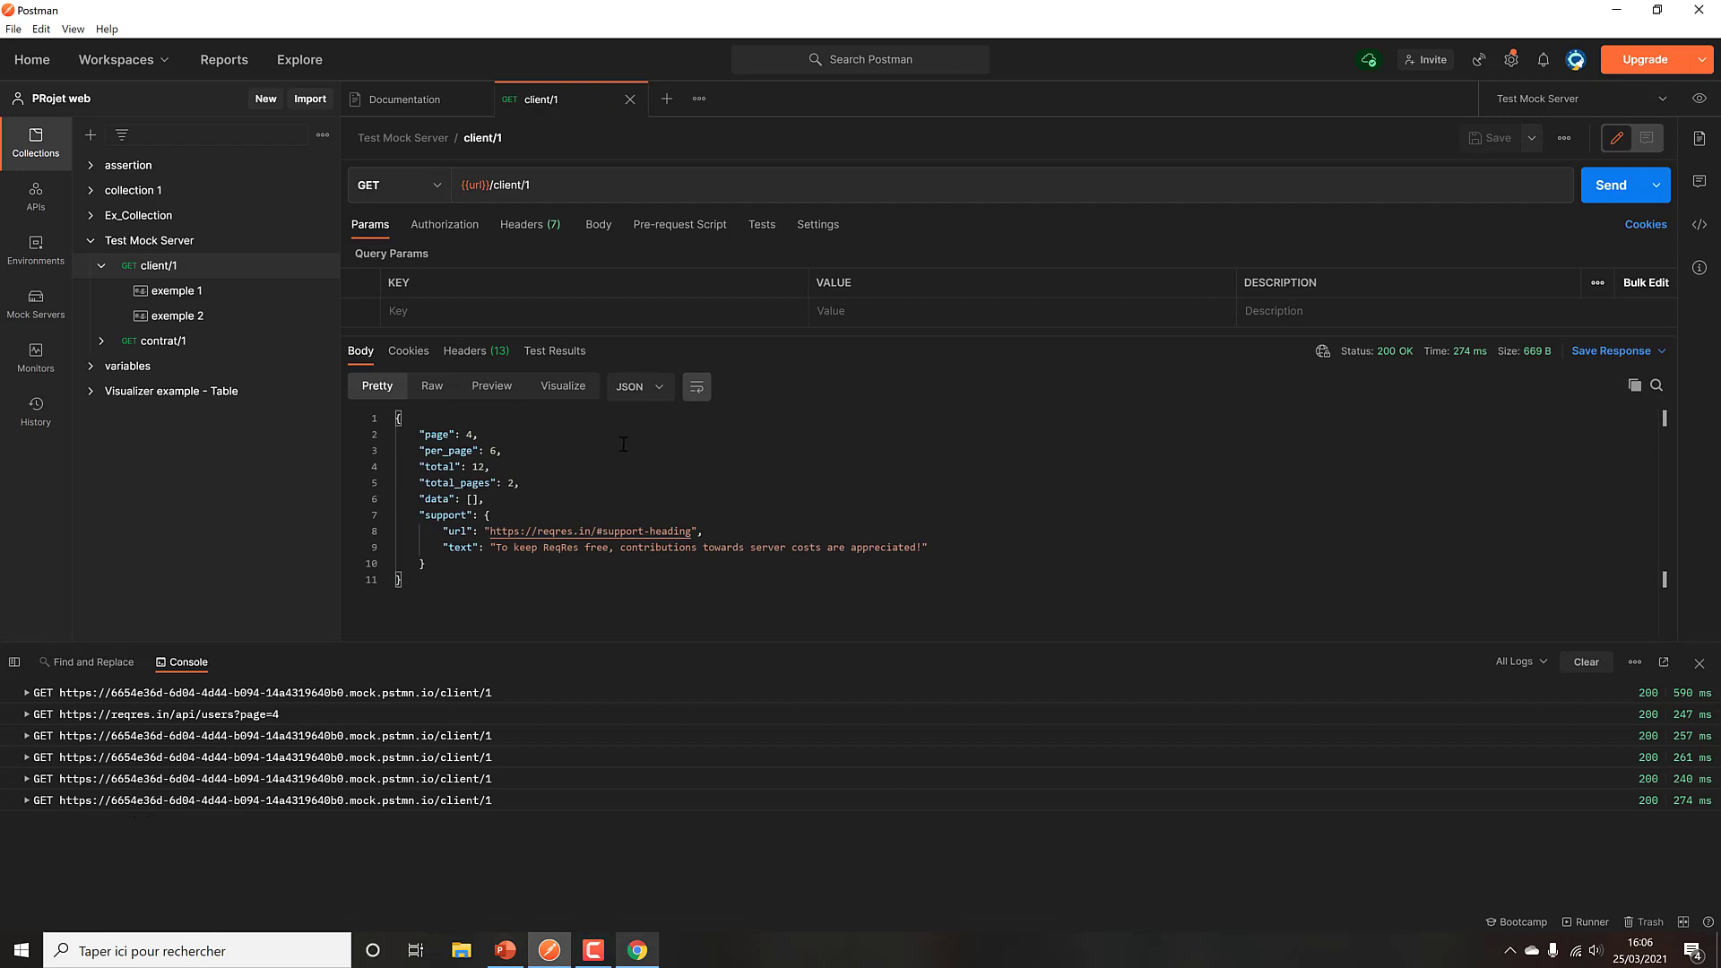
Step: Close the console and add the "Status code: Code is 200" test snippet to the client/1 request
click(761, 225)
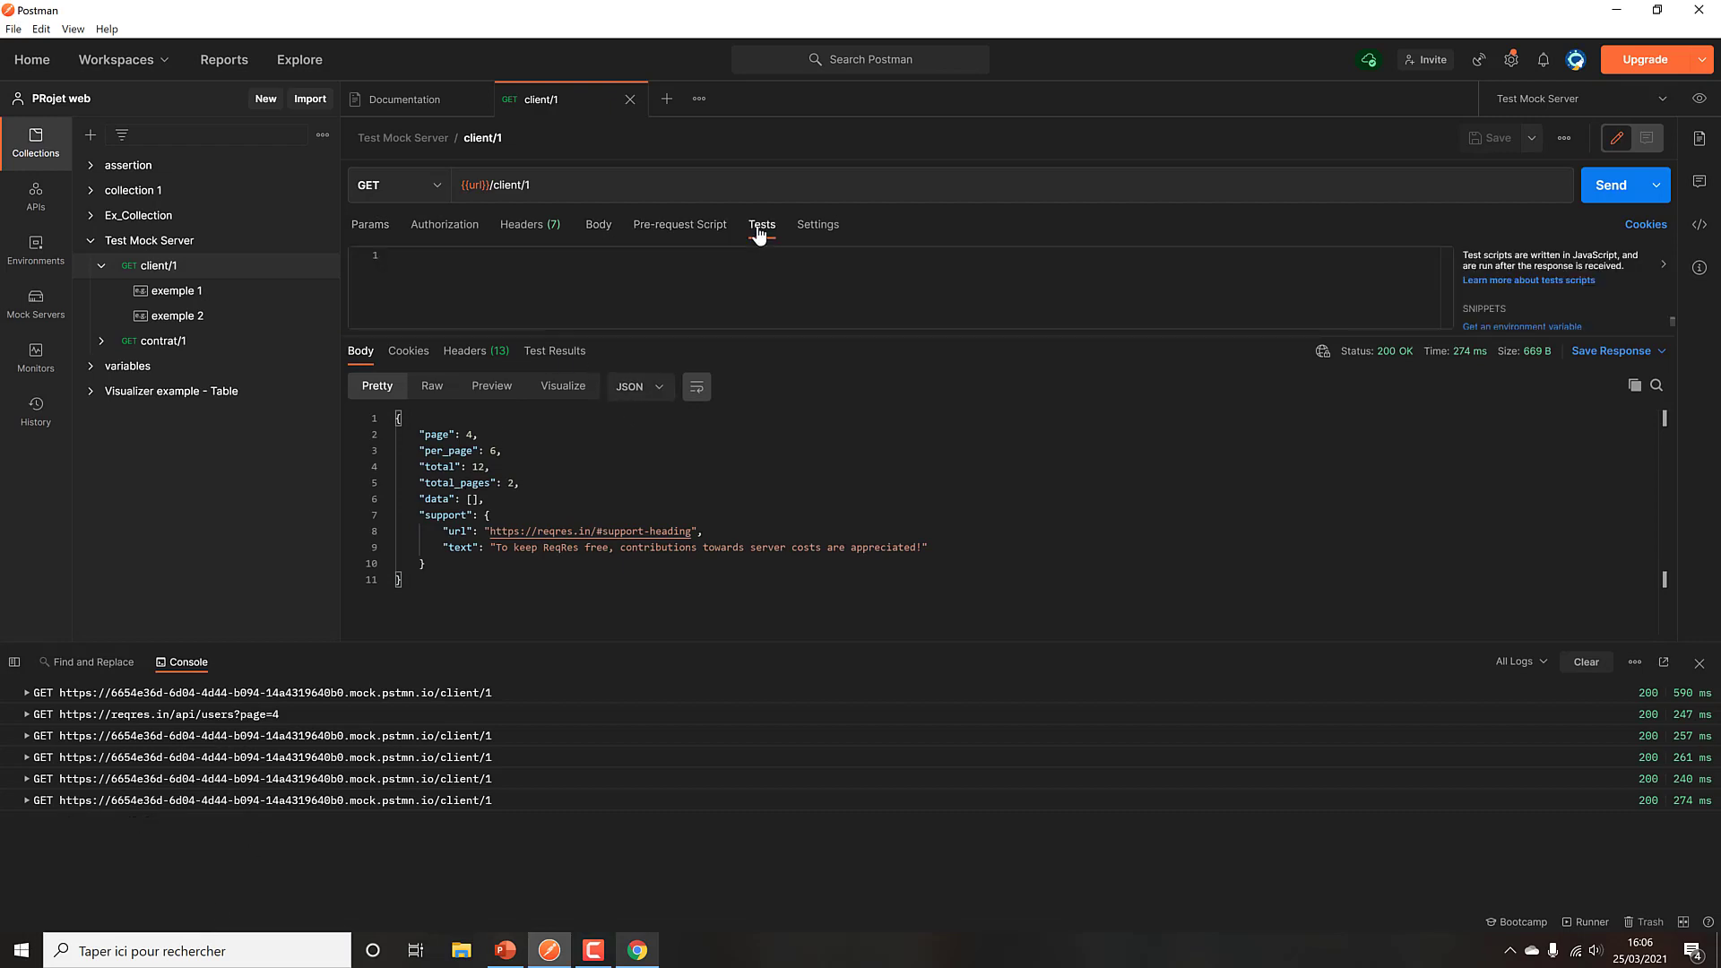
click(1700, 663)
scroll(1590, 404, down, 3)
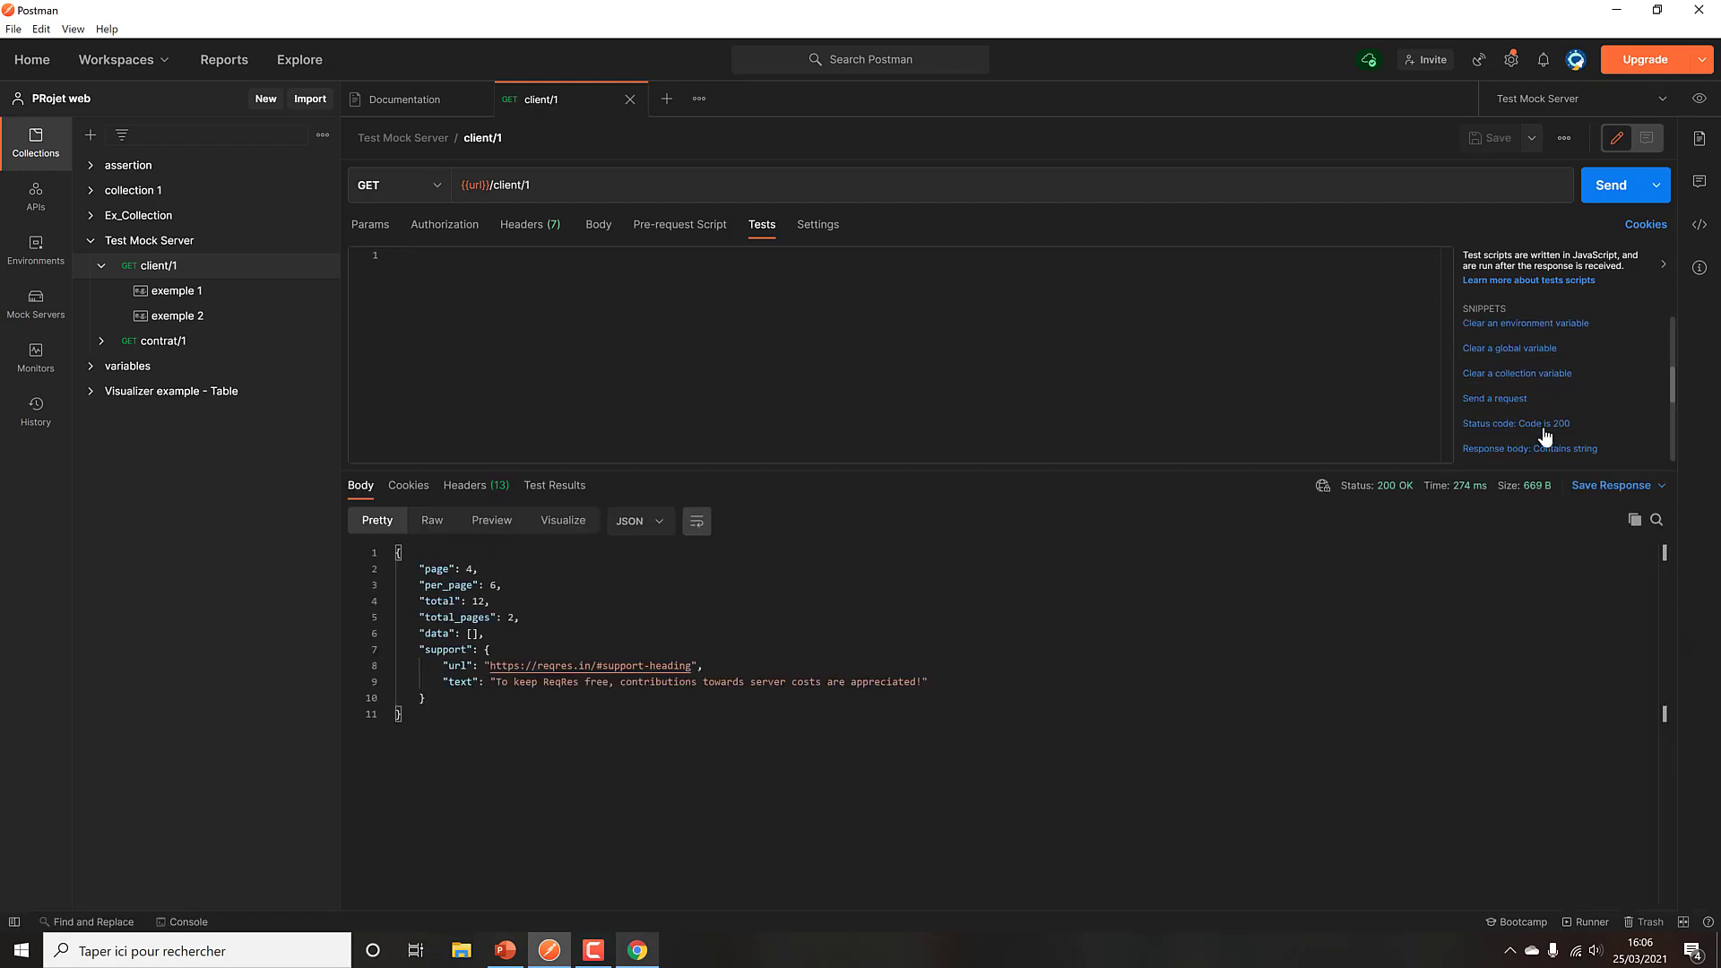
click(1478, 422)
Step: Send client/1 to check its test results and response body, and save the request with its new test
click(1610, 183)
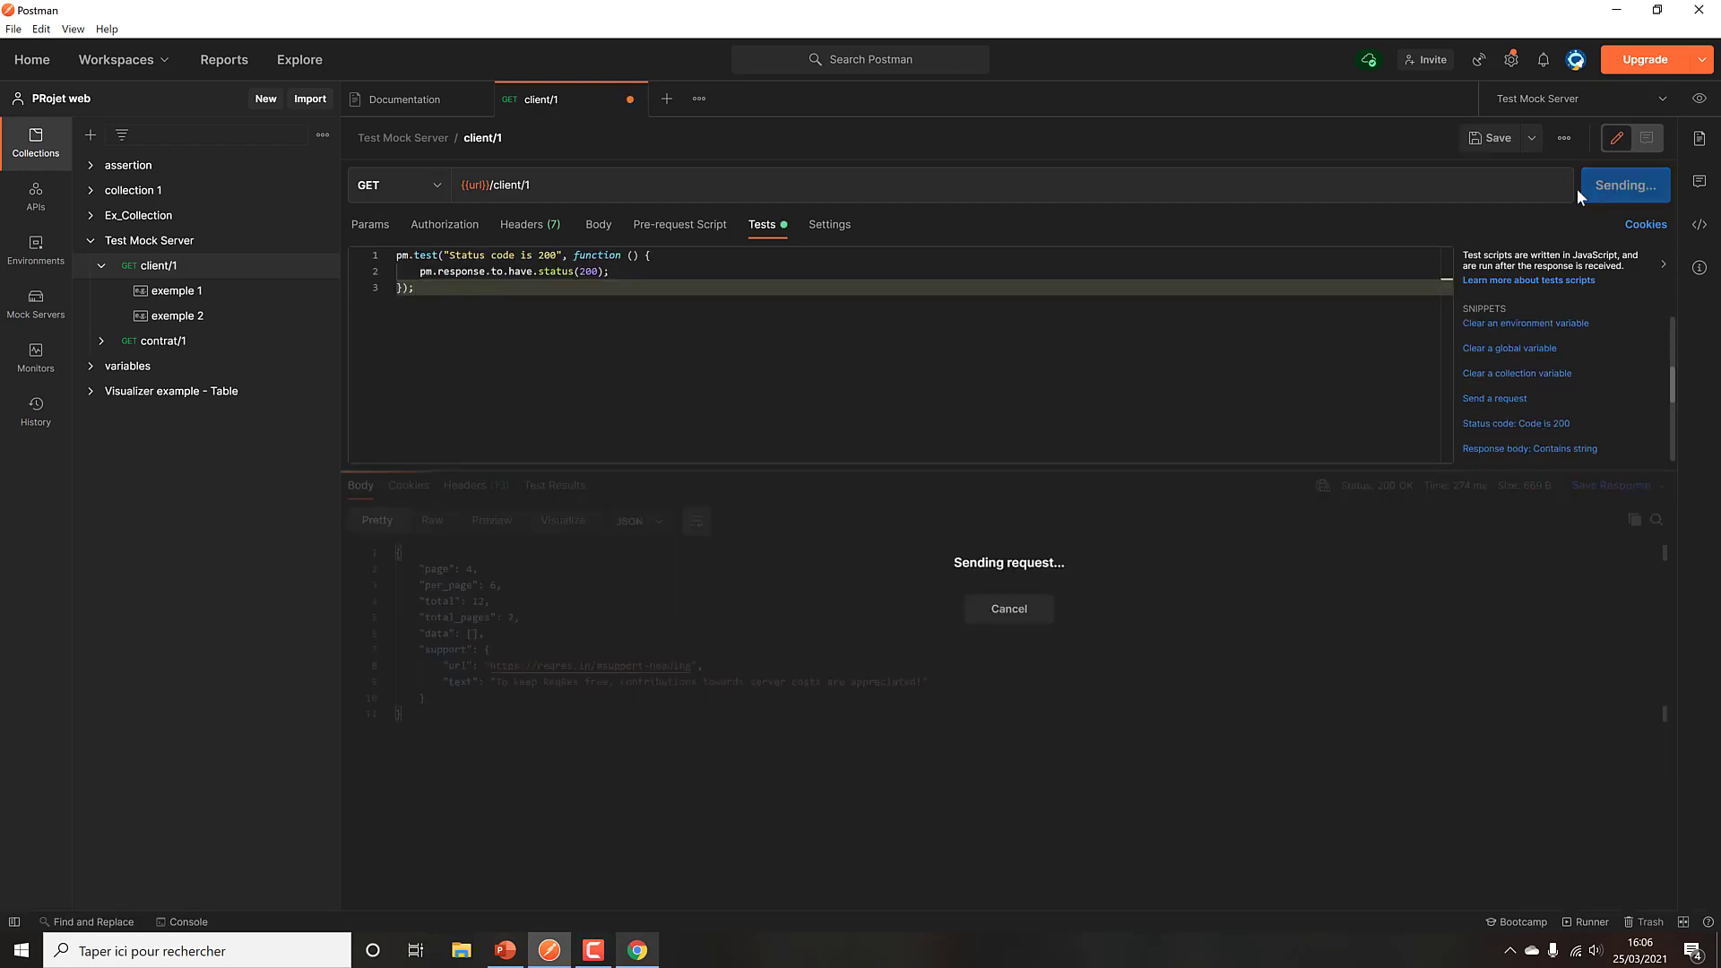
click(556, 486)
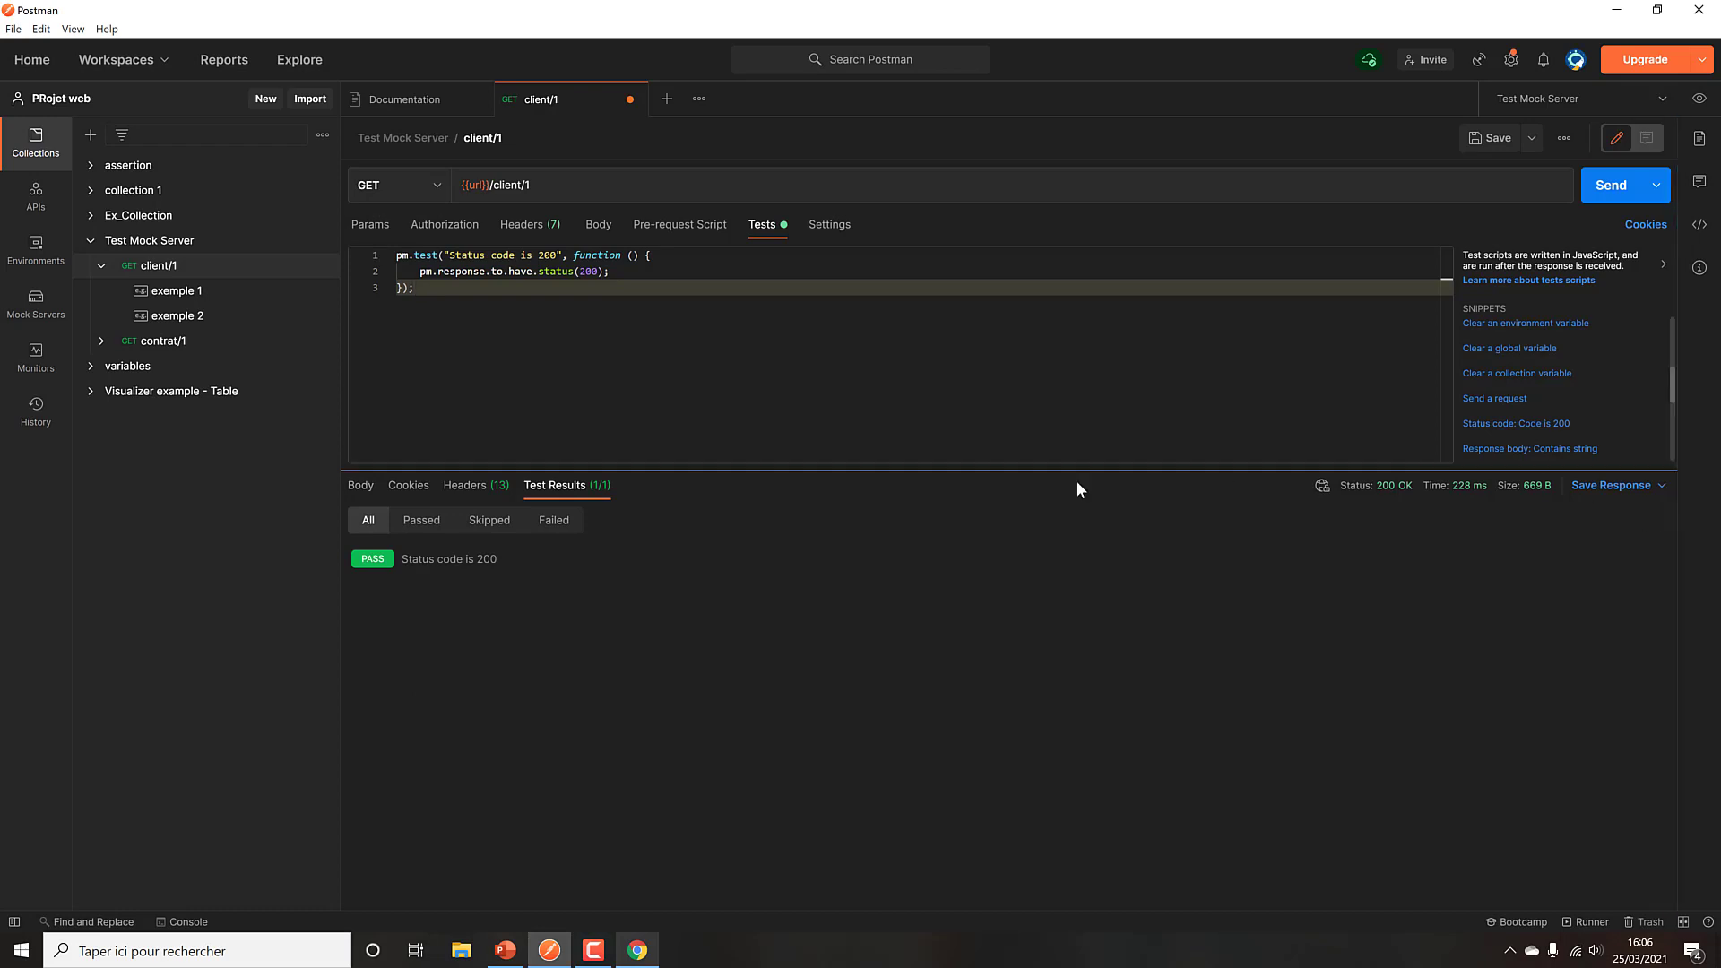
click(361, 485)
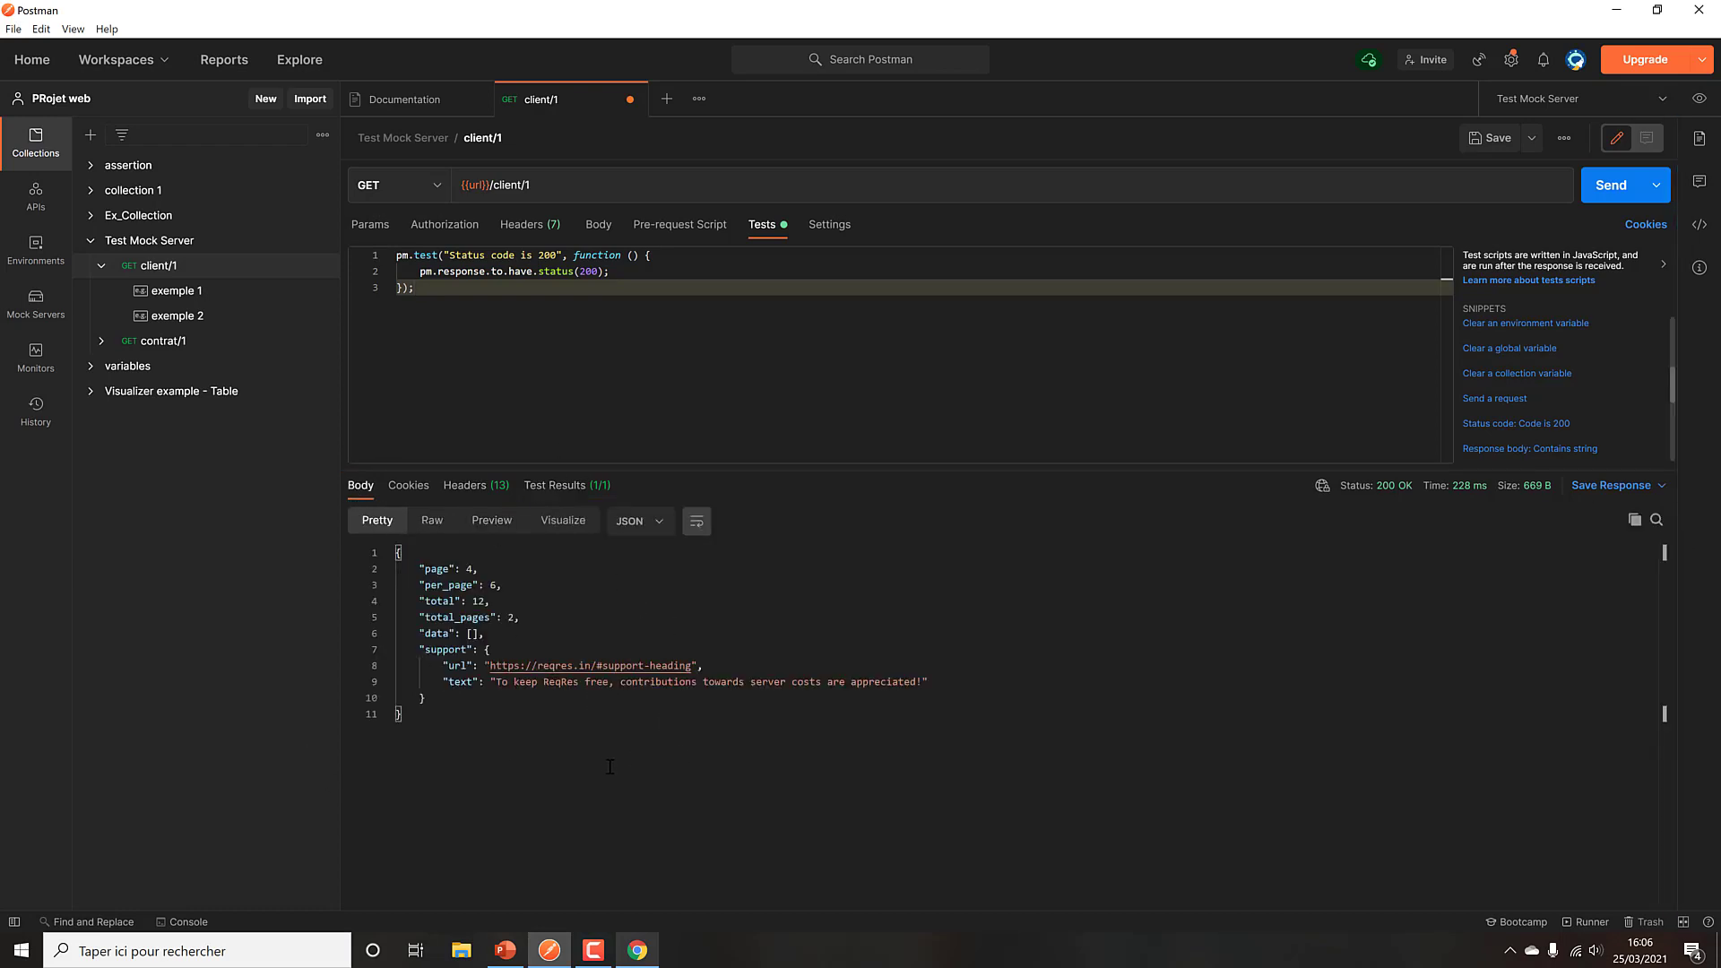
click(589, 375)
key(ctrl+s)
Step: Start creating a mock server from the existing Ex_Collection and name it "existe"
click(102, 265)
click(91, 240)
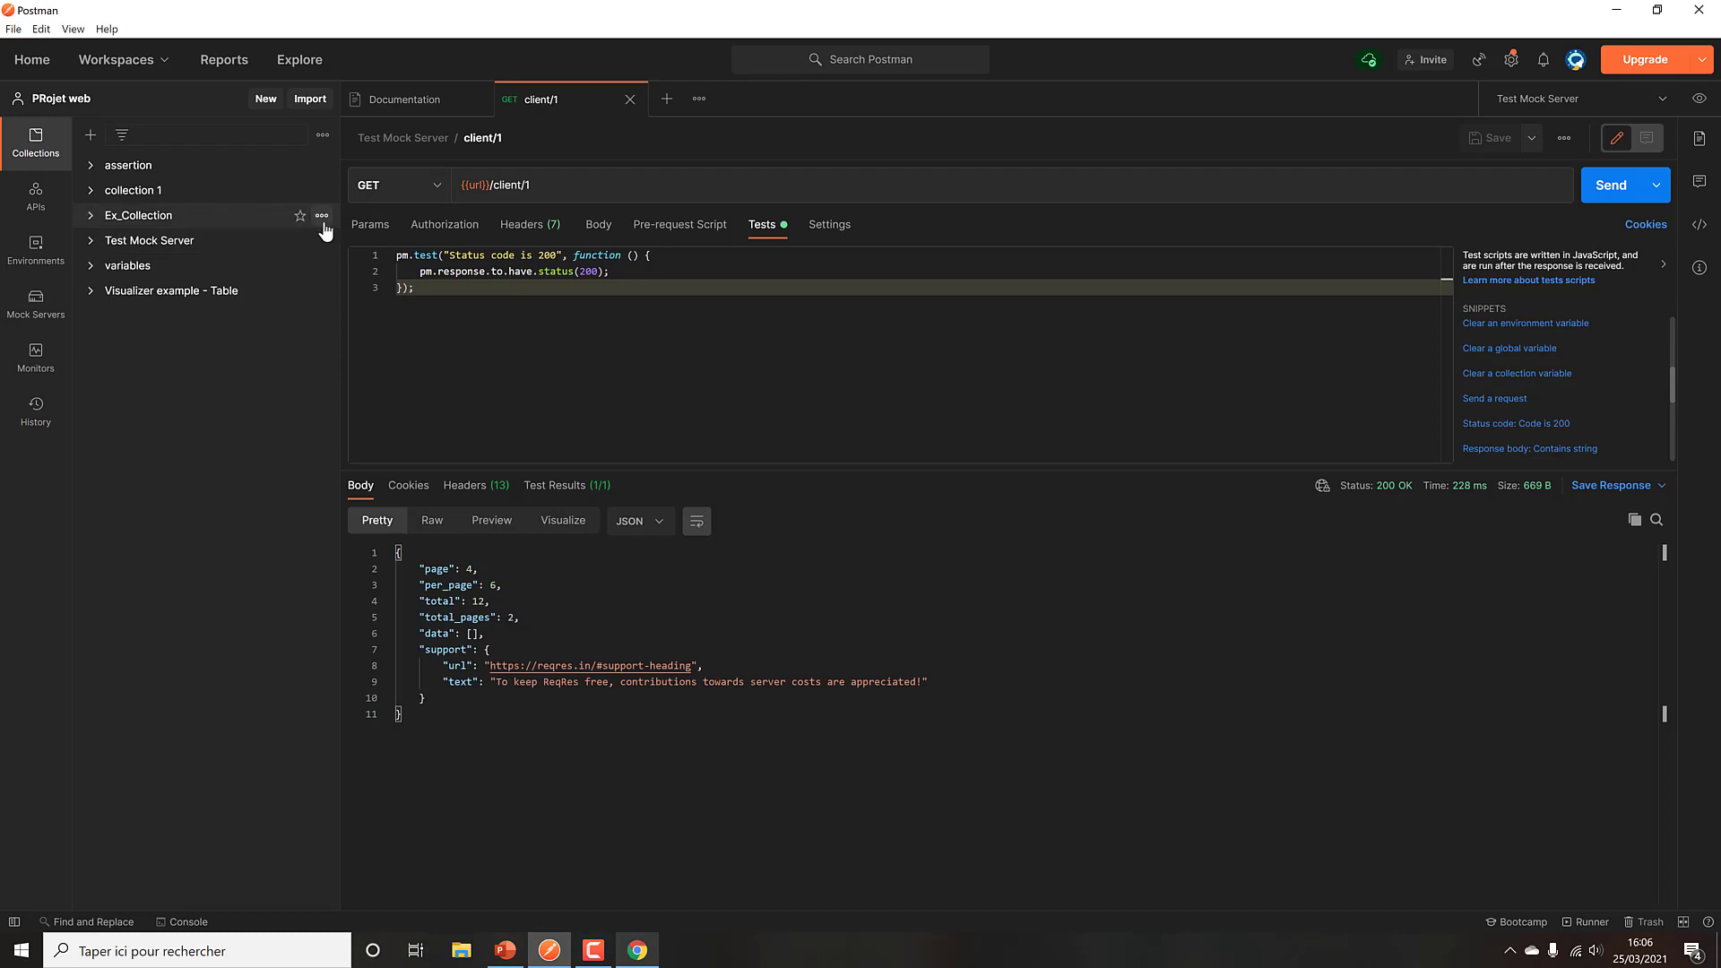
click(322, 218)
click(323, 219)
click(322, 218)
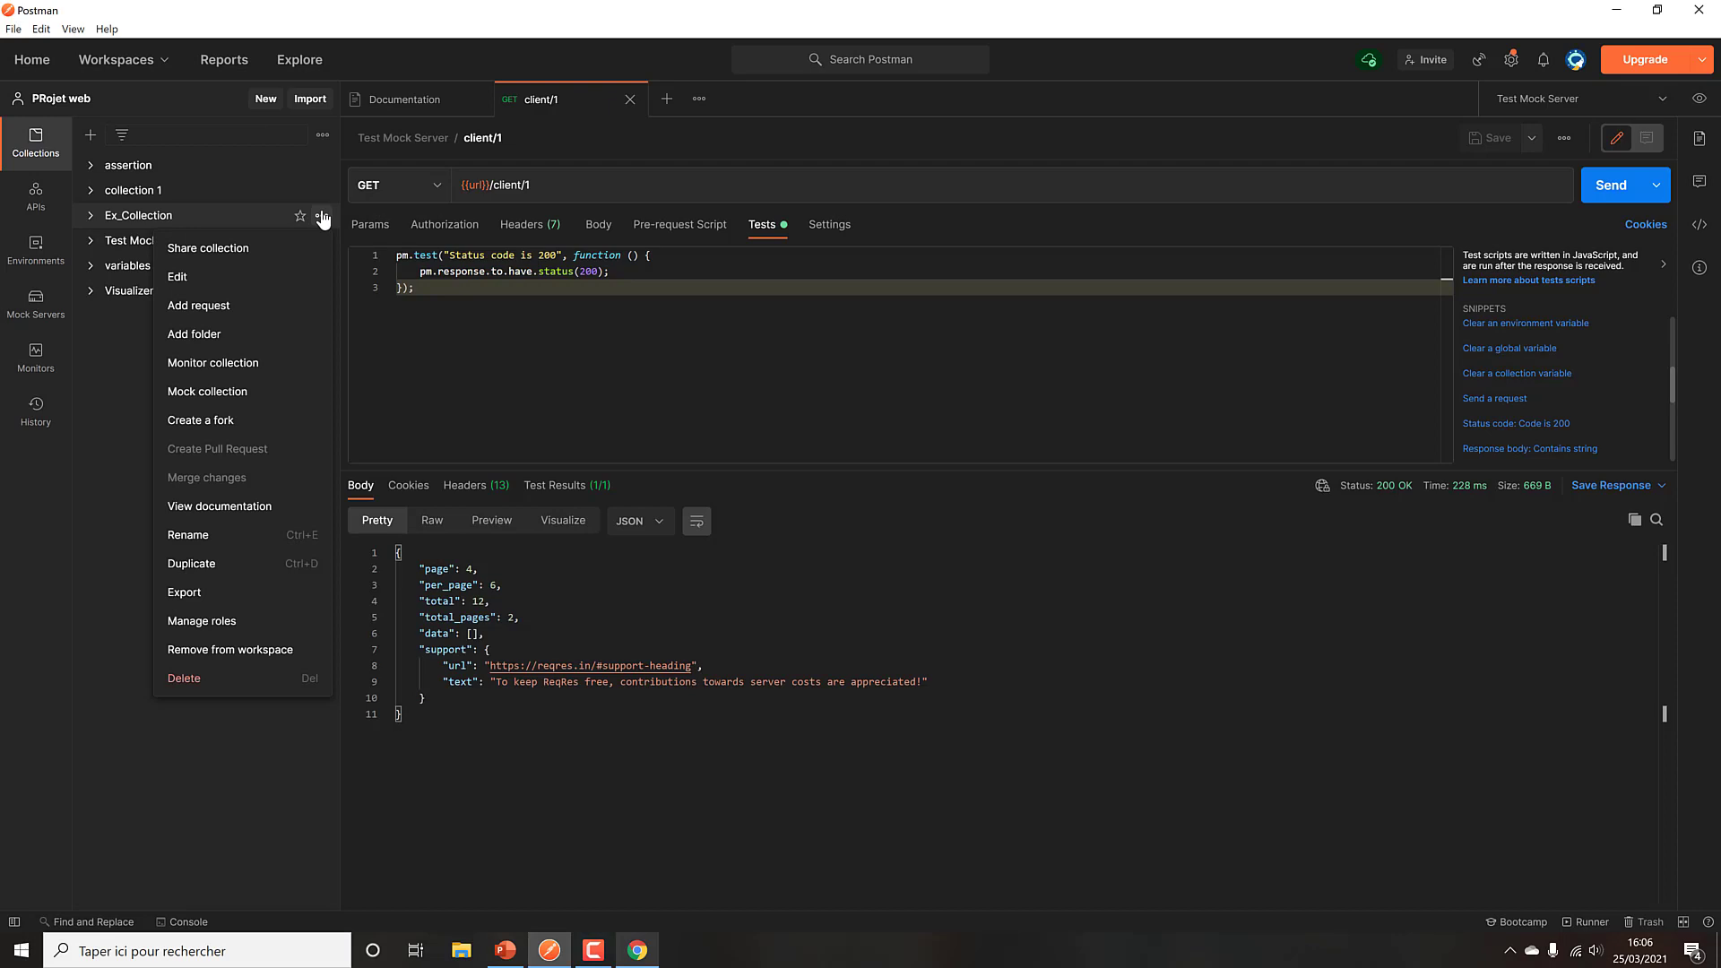
click(253, 392)
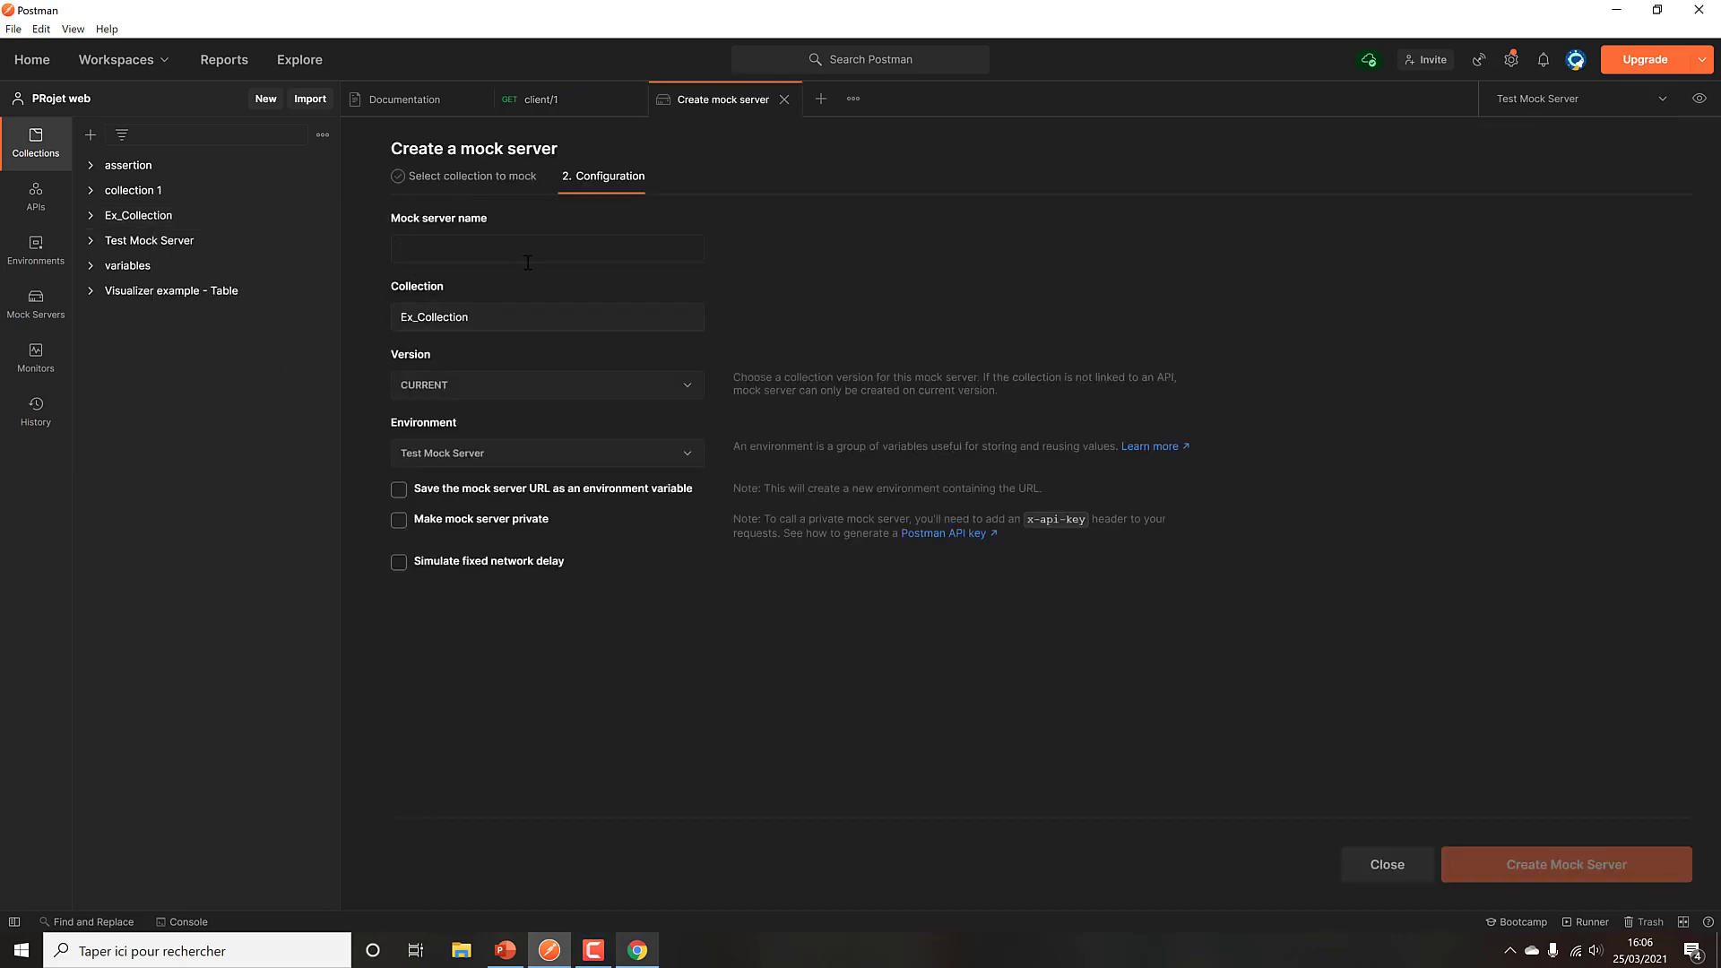
text(existe)
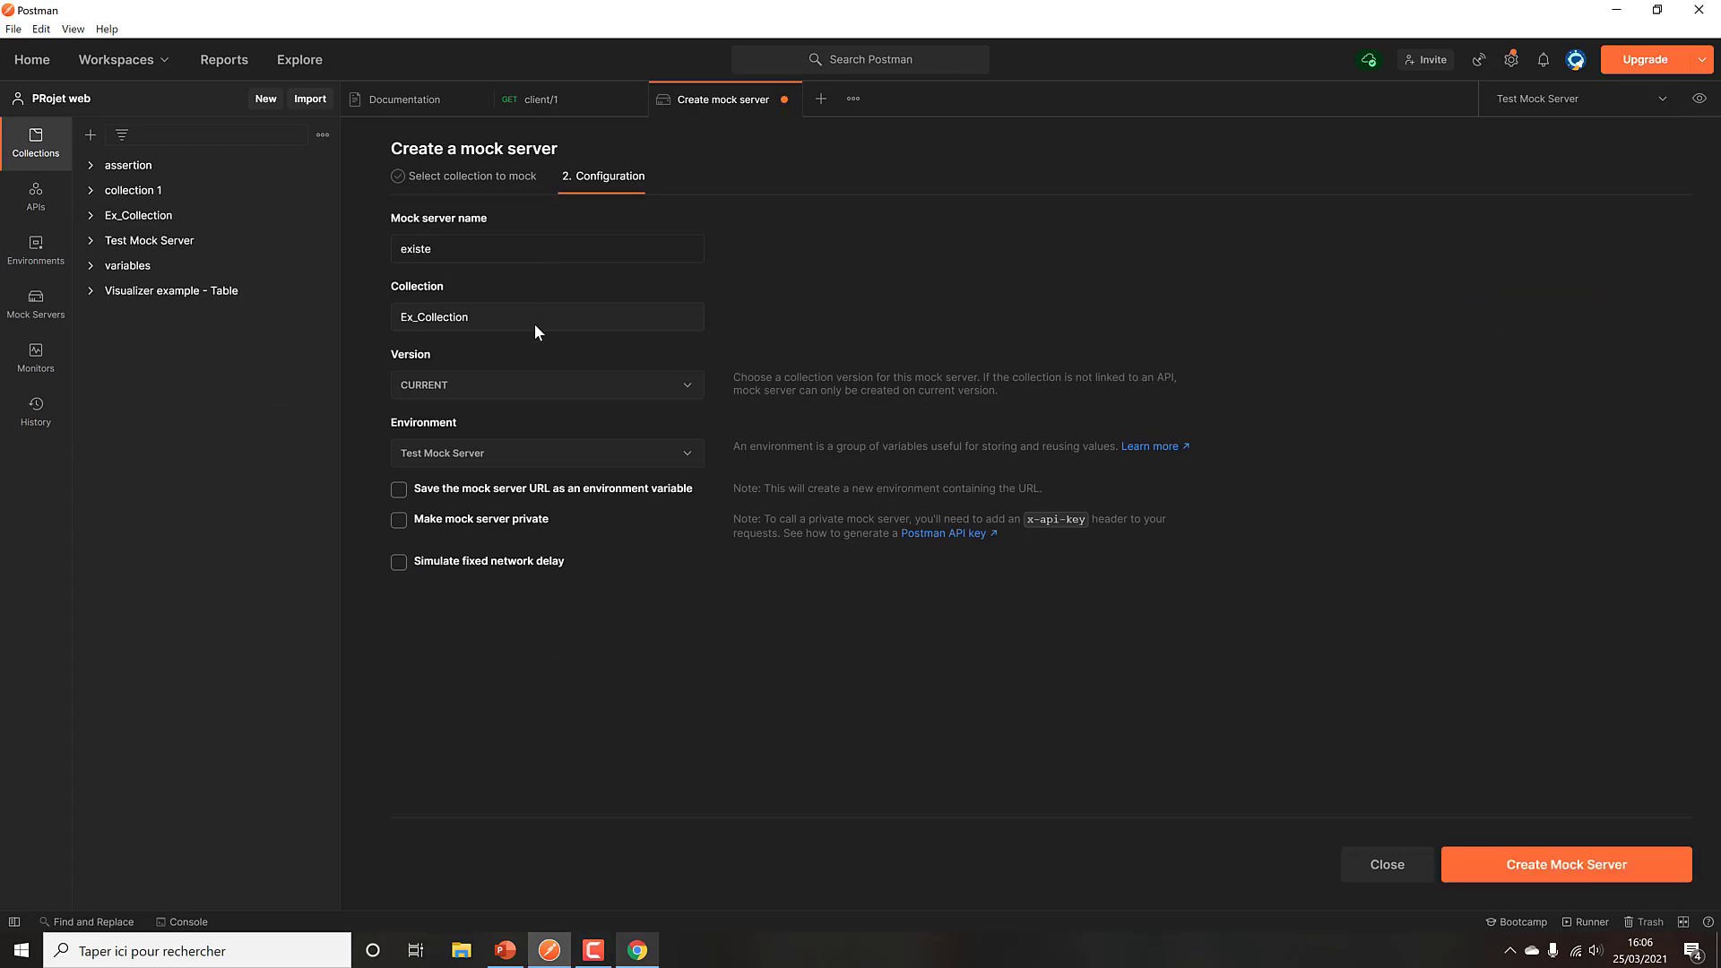
Step: Create the existe mock server with the CURRENT collection version and the Test Mock Server environment
click(522, 384)
click(527, 415)
click(566, 457)
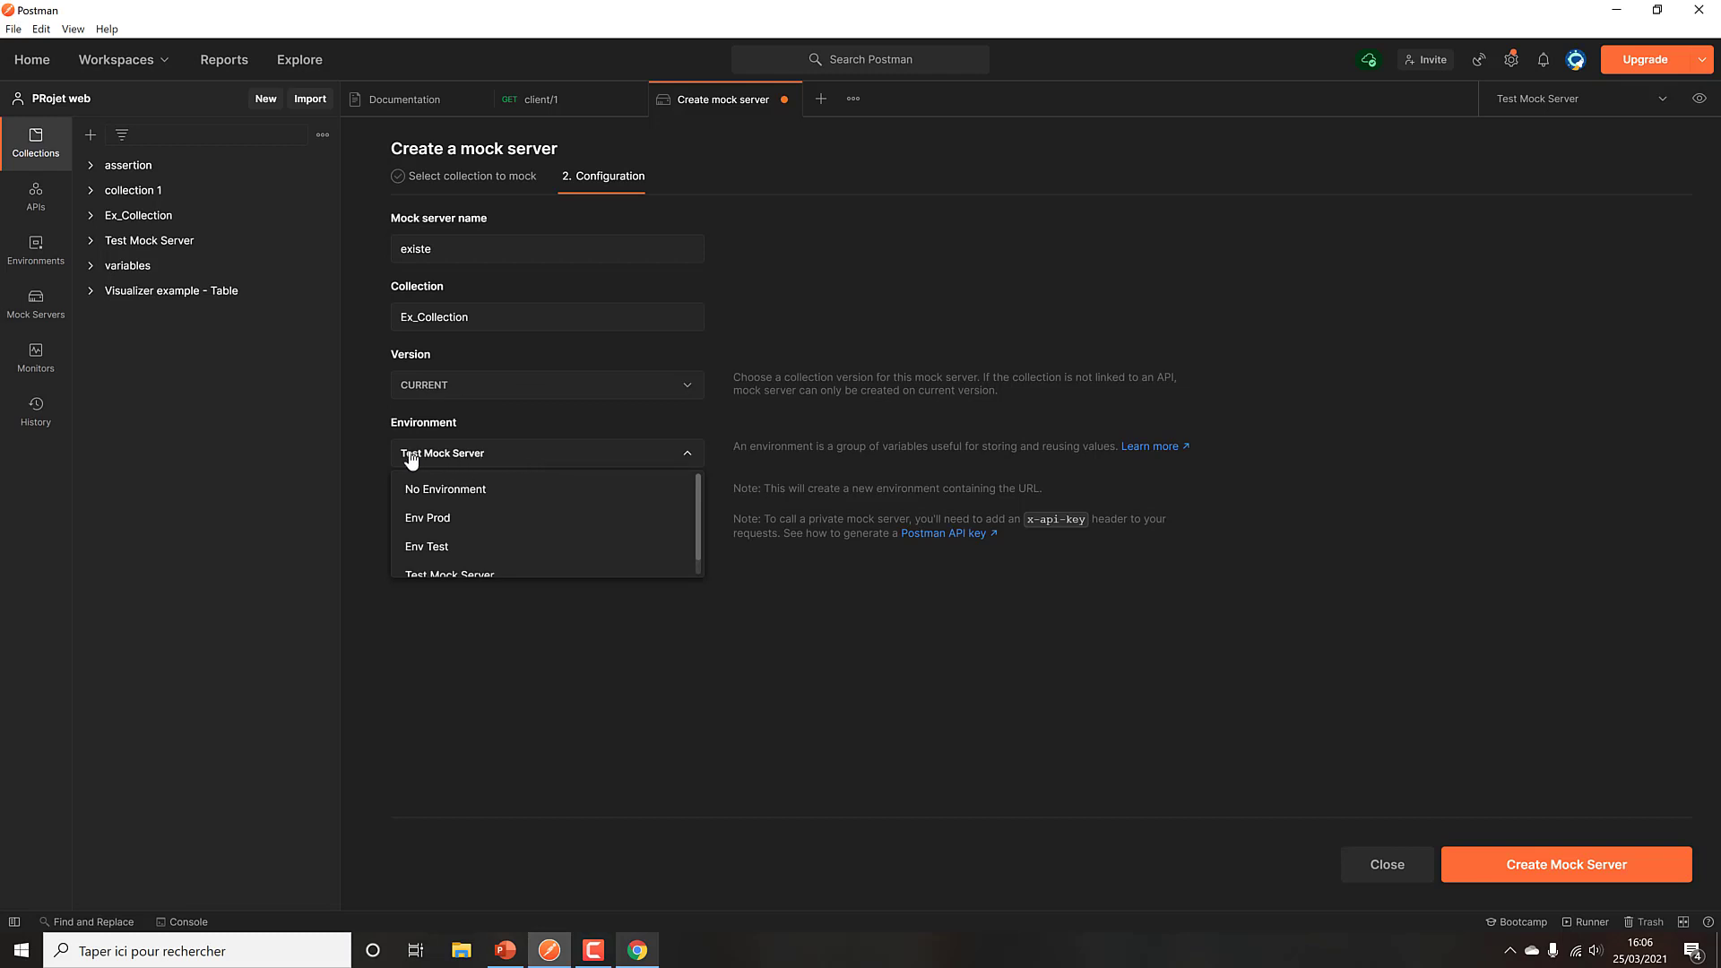
scroll(541, 491, down, 1)
scroll(541, 493, up, 1)
click(524, 490)
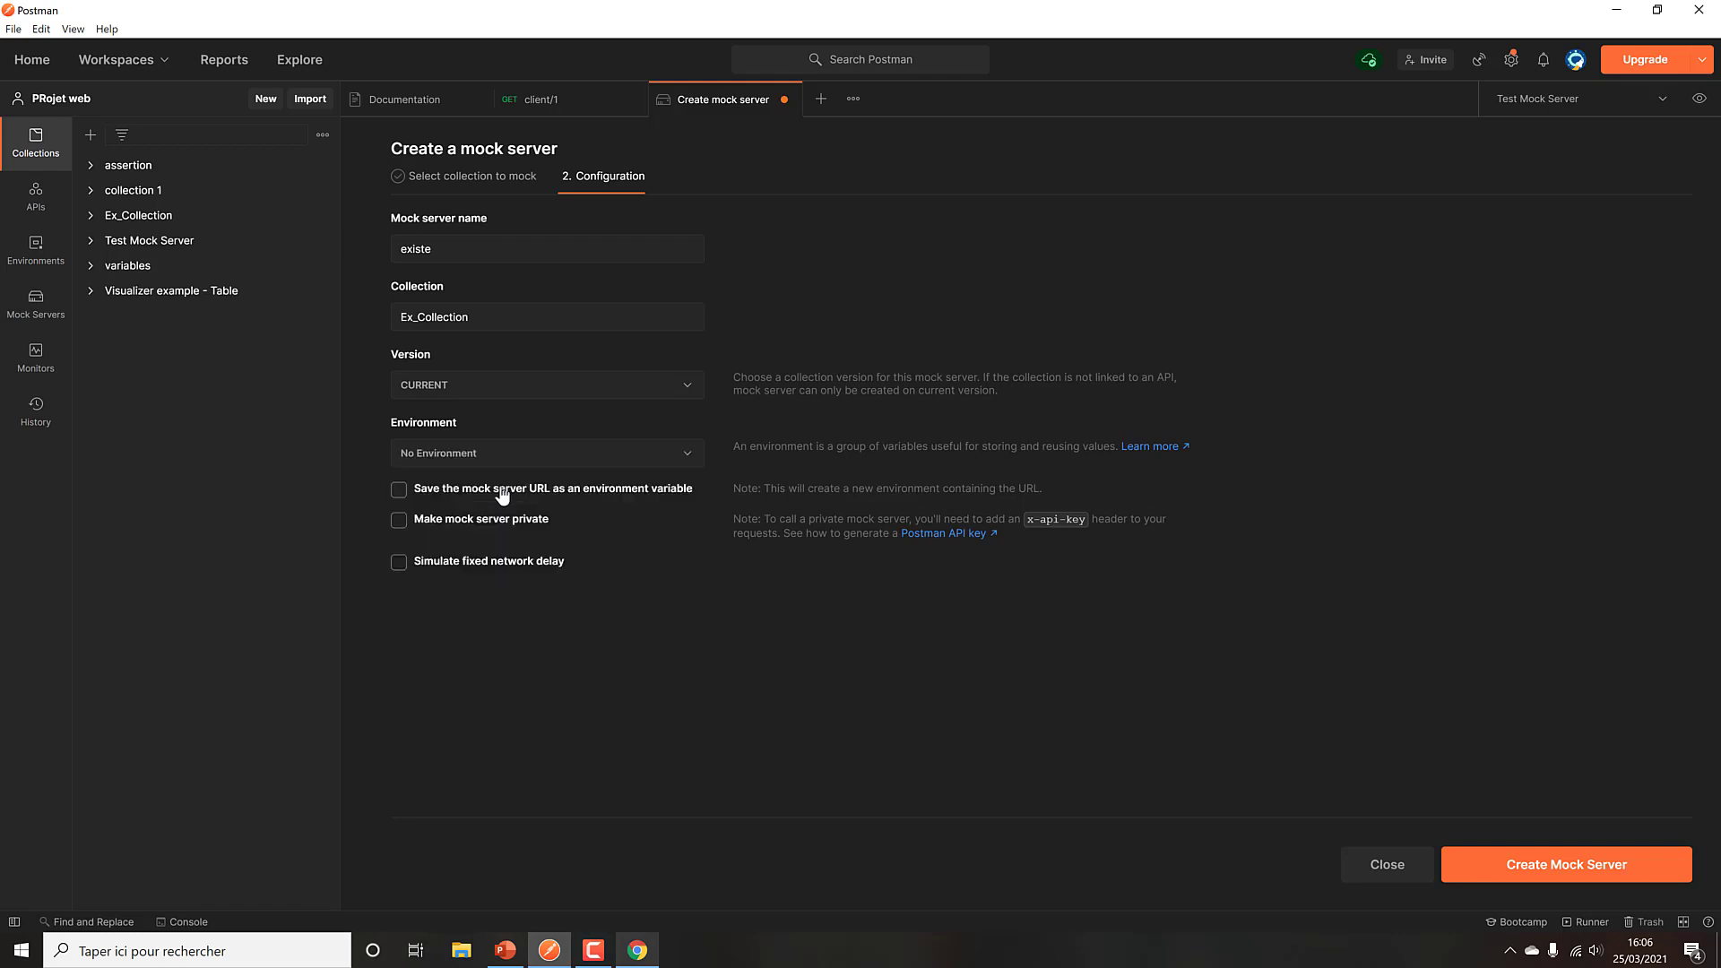
click(510, 457)
scroll(490, 547, down, 1)
click(493, 558)
click(1559, 877)
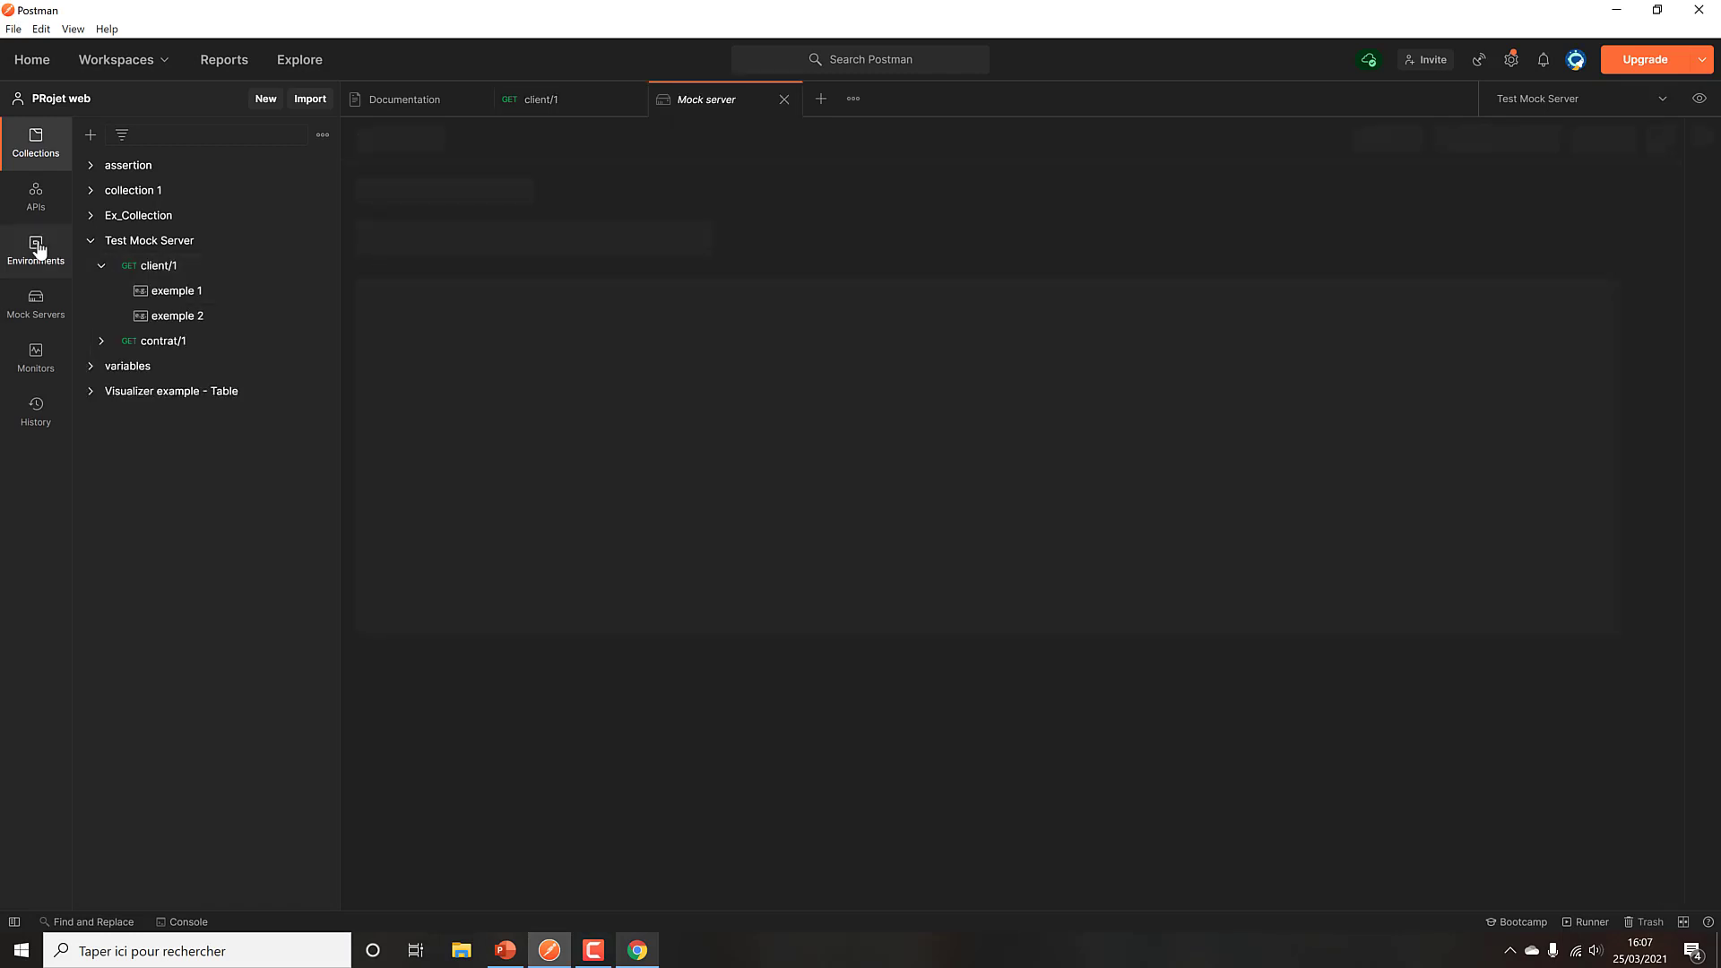
Step: List the mock servers and view the call log of Test Mock Server
click(39, 315)
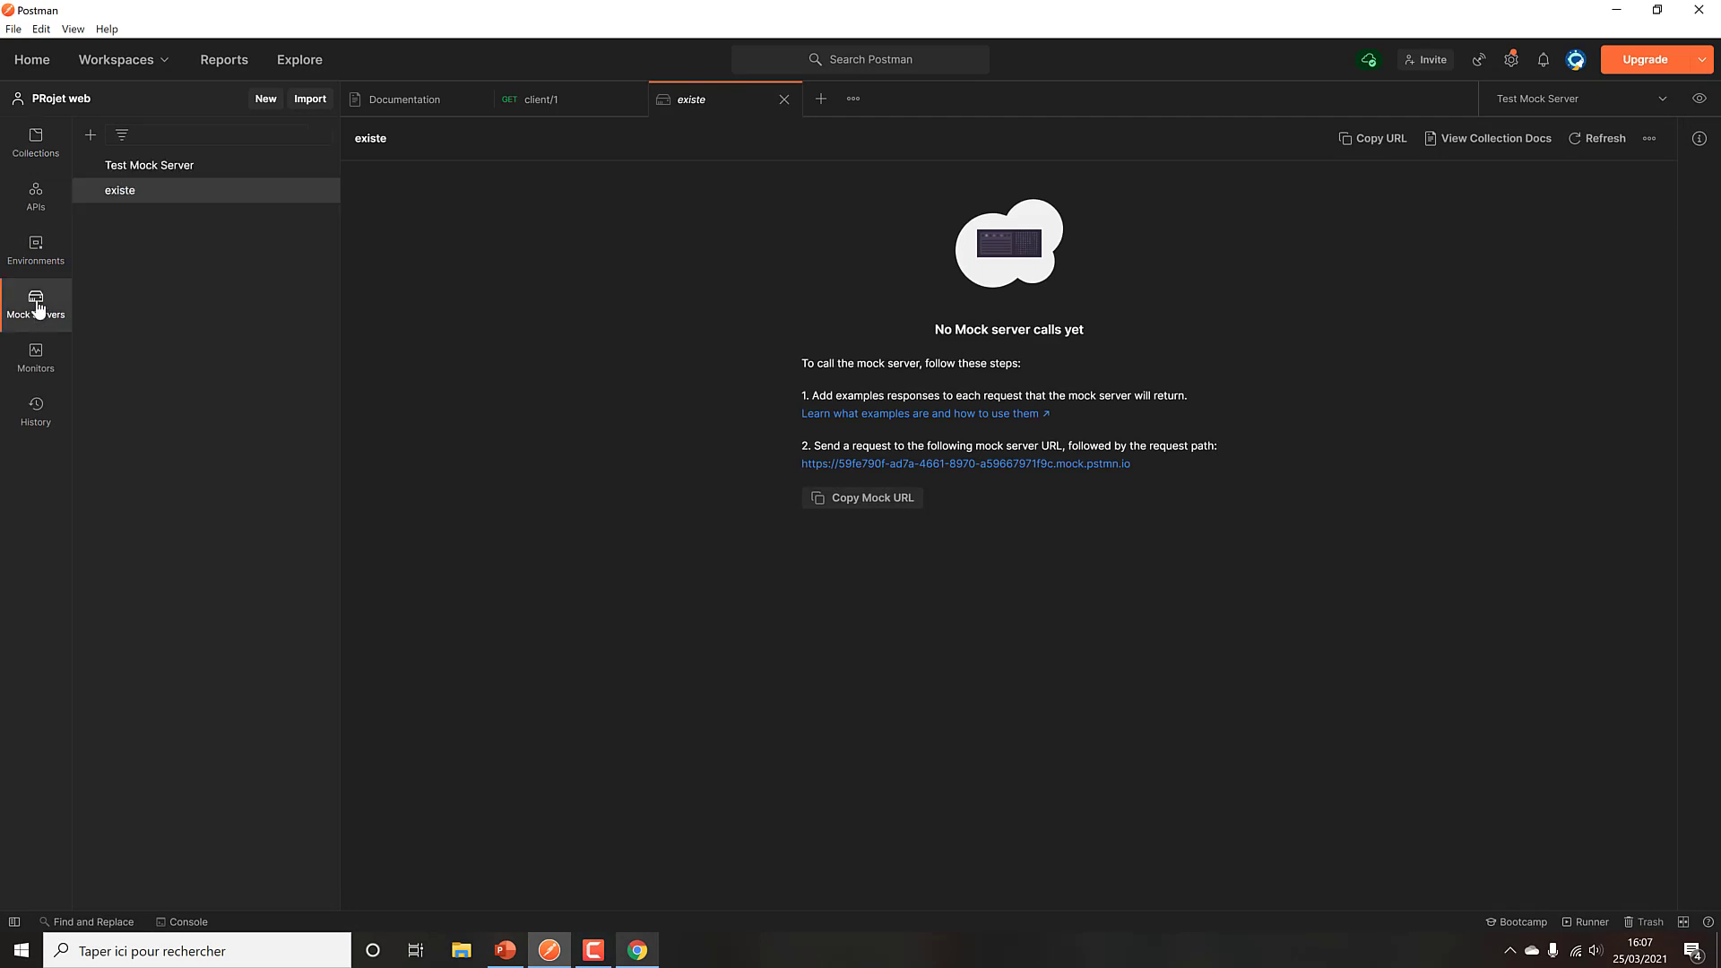
click(135, 165)
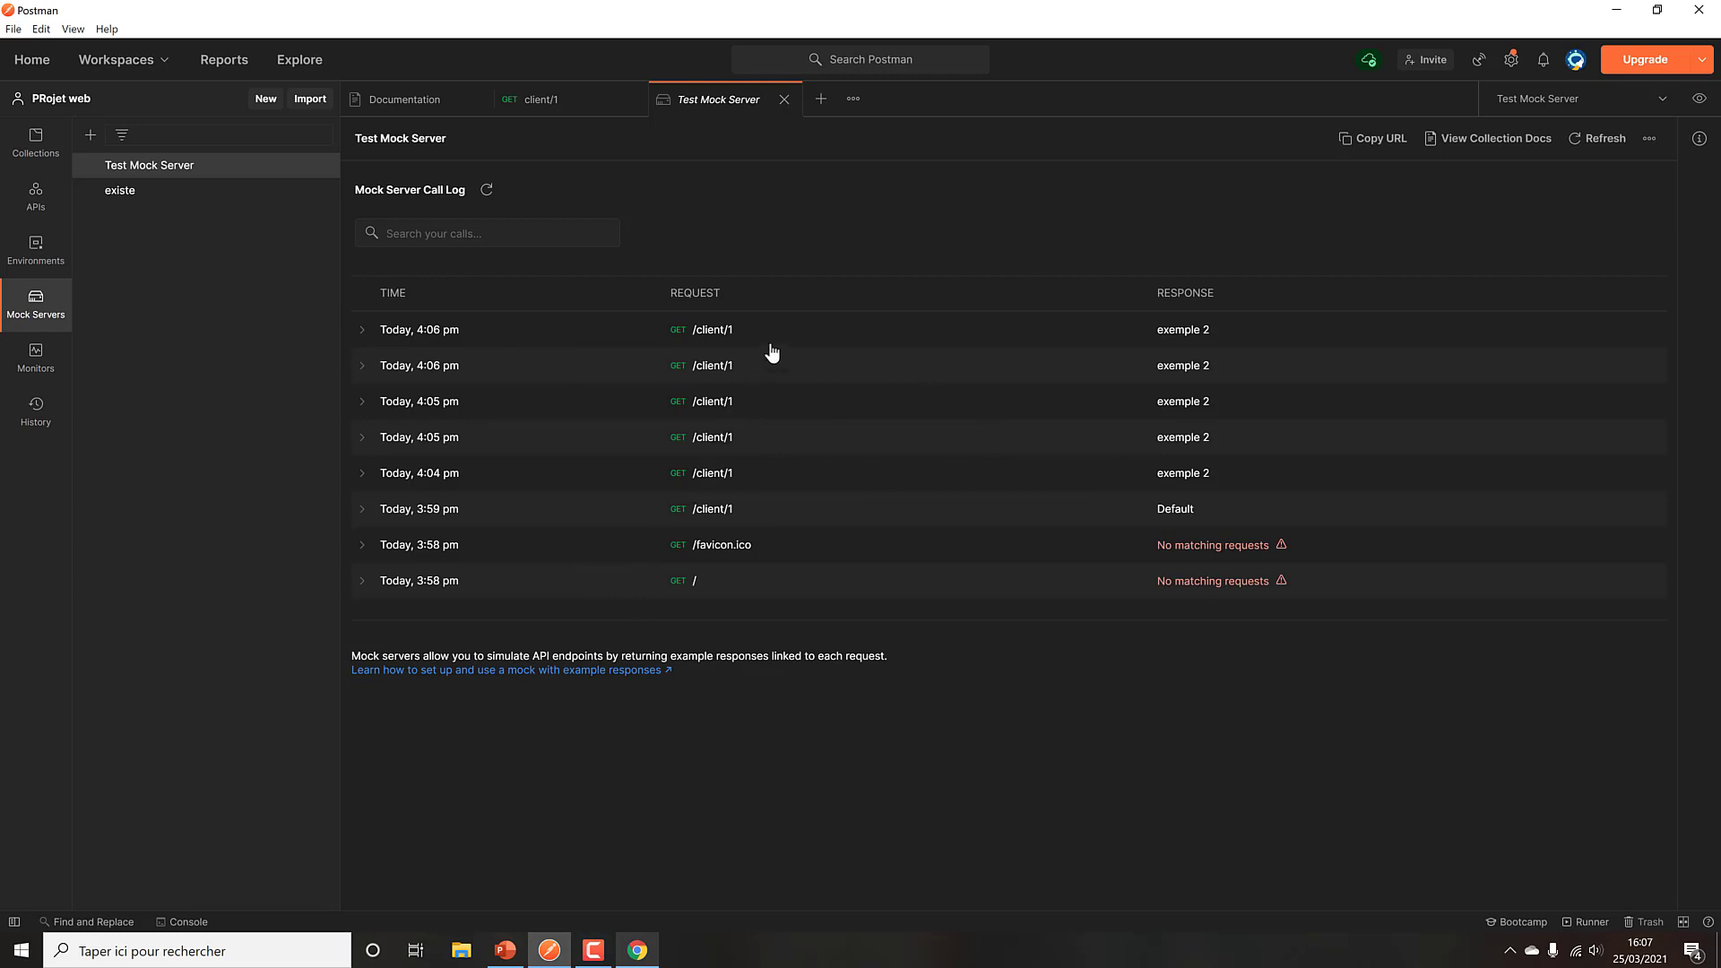
click(799, 334)
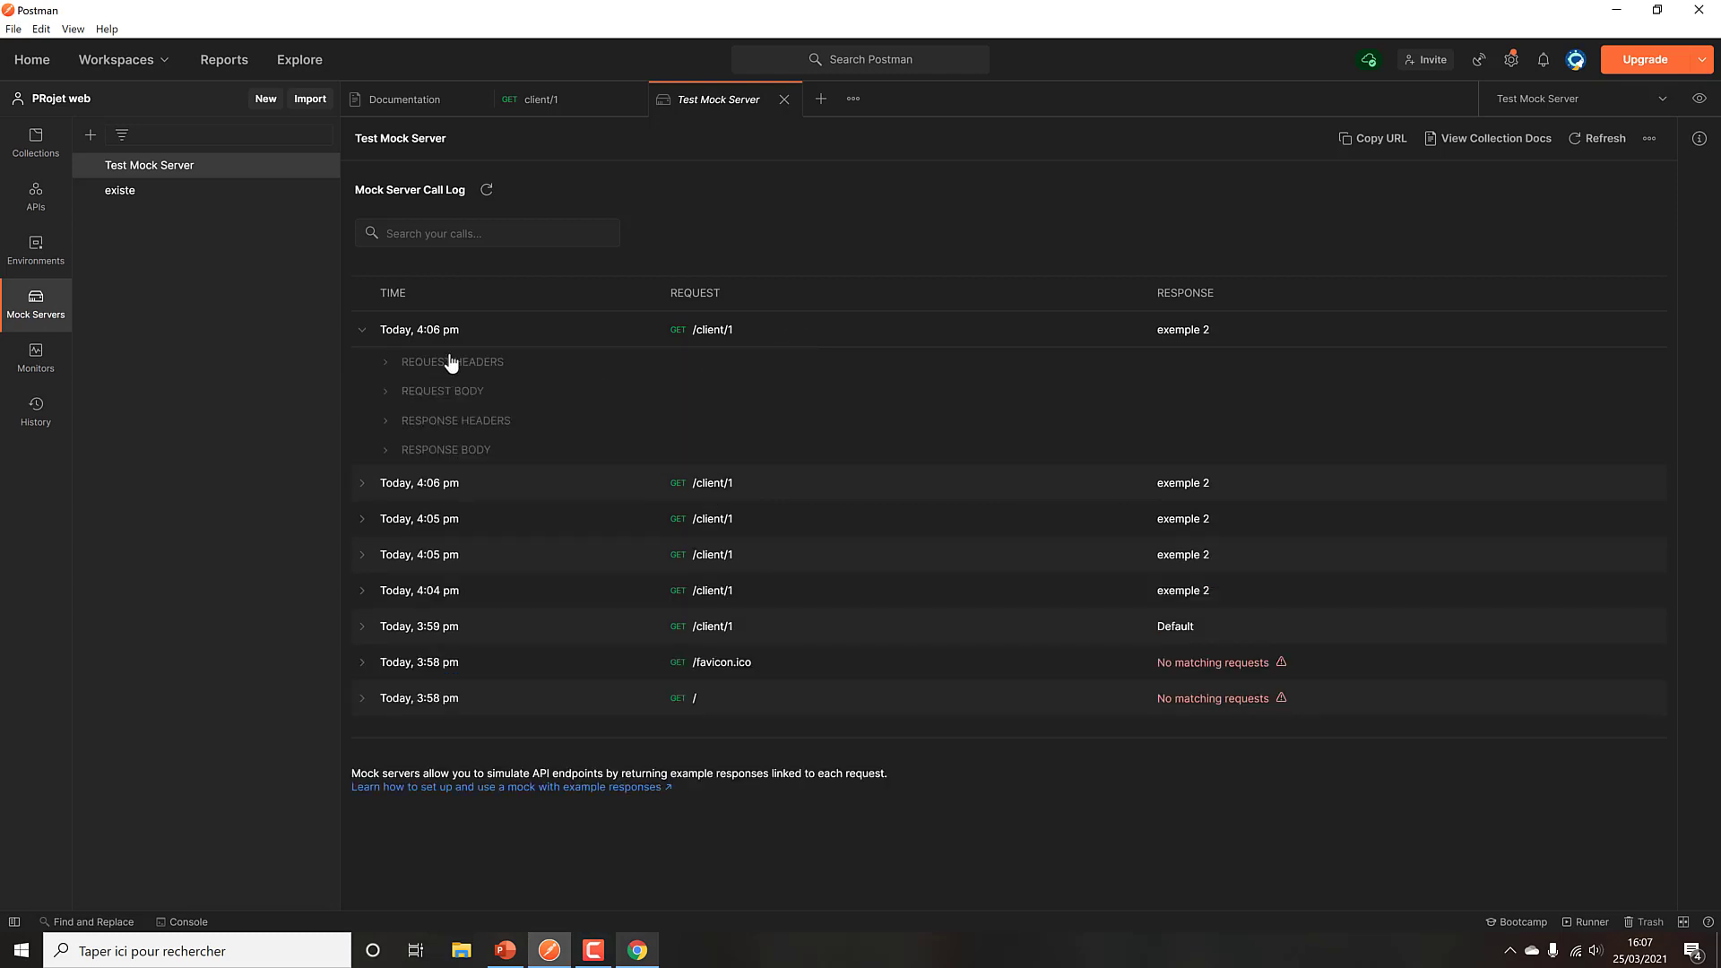
click(361, 331)
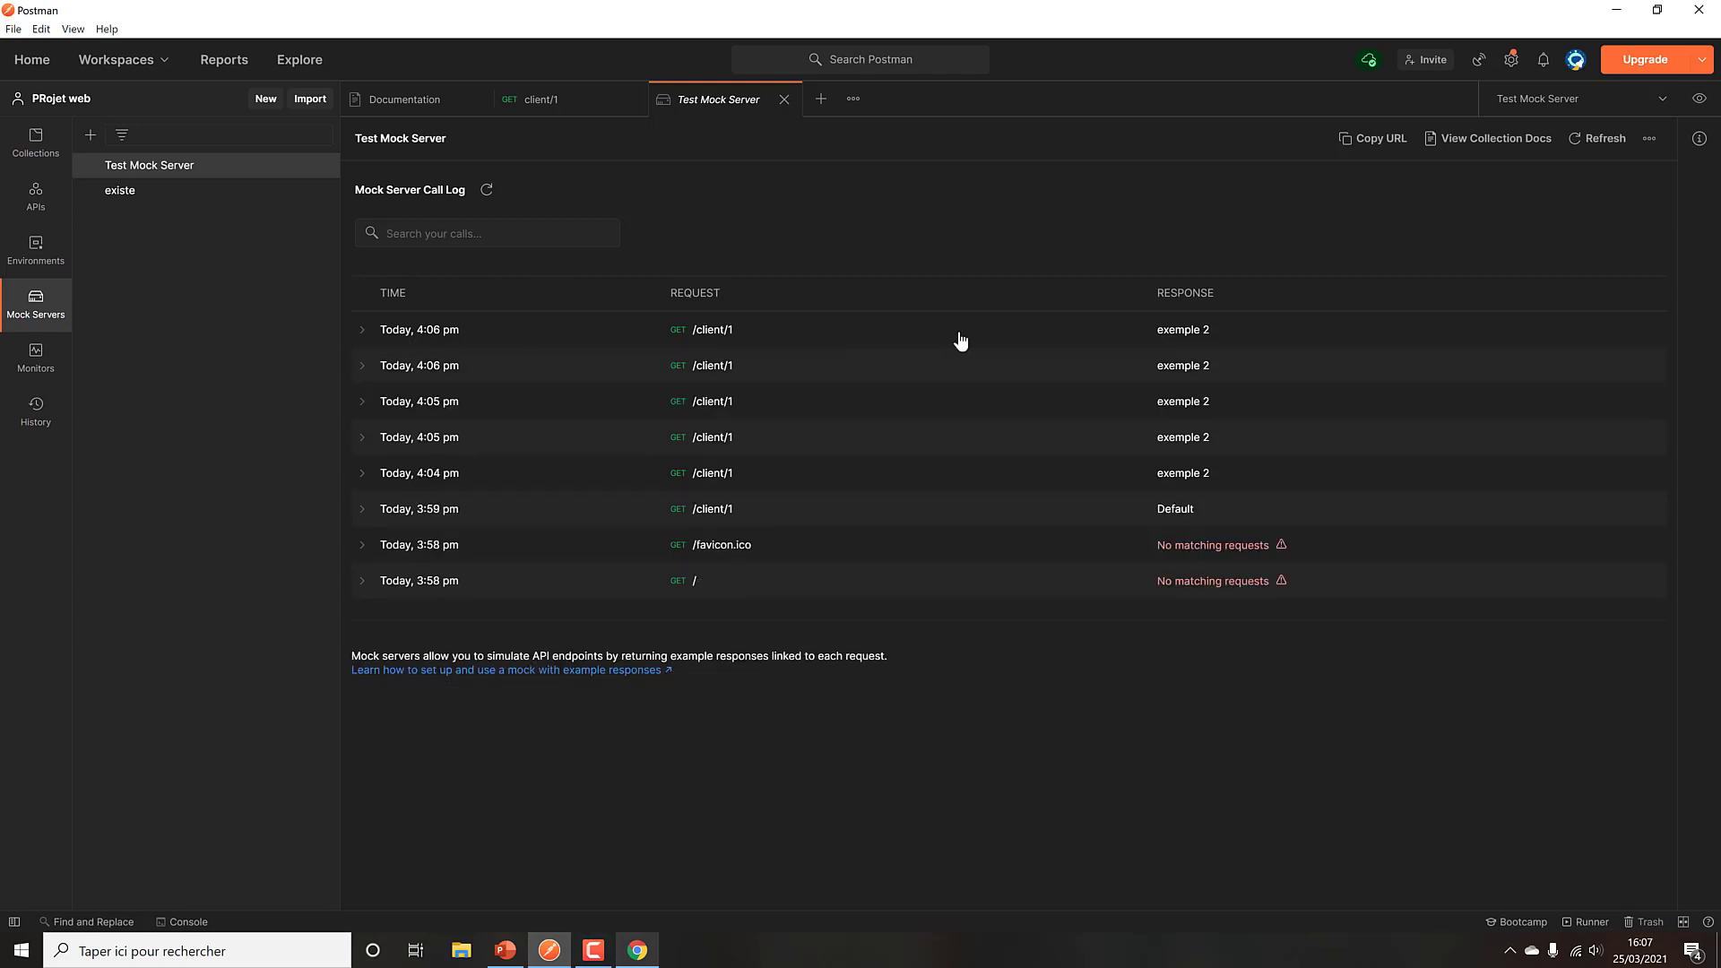
Step: Examine the request and response headers and bodies of the latest GET /client/1 call, and collapse its entry
click(846, 338)
click(504, 366)
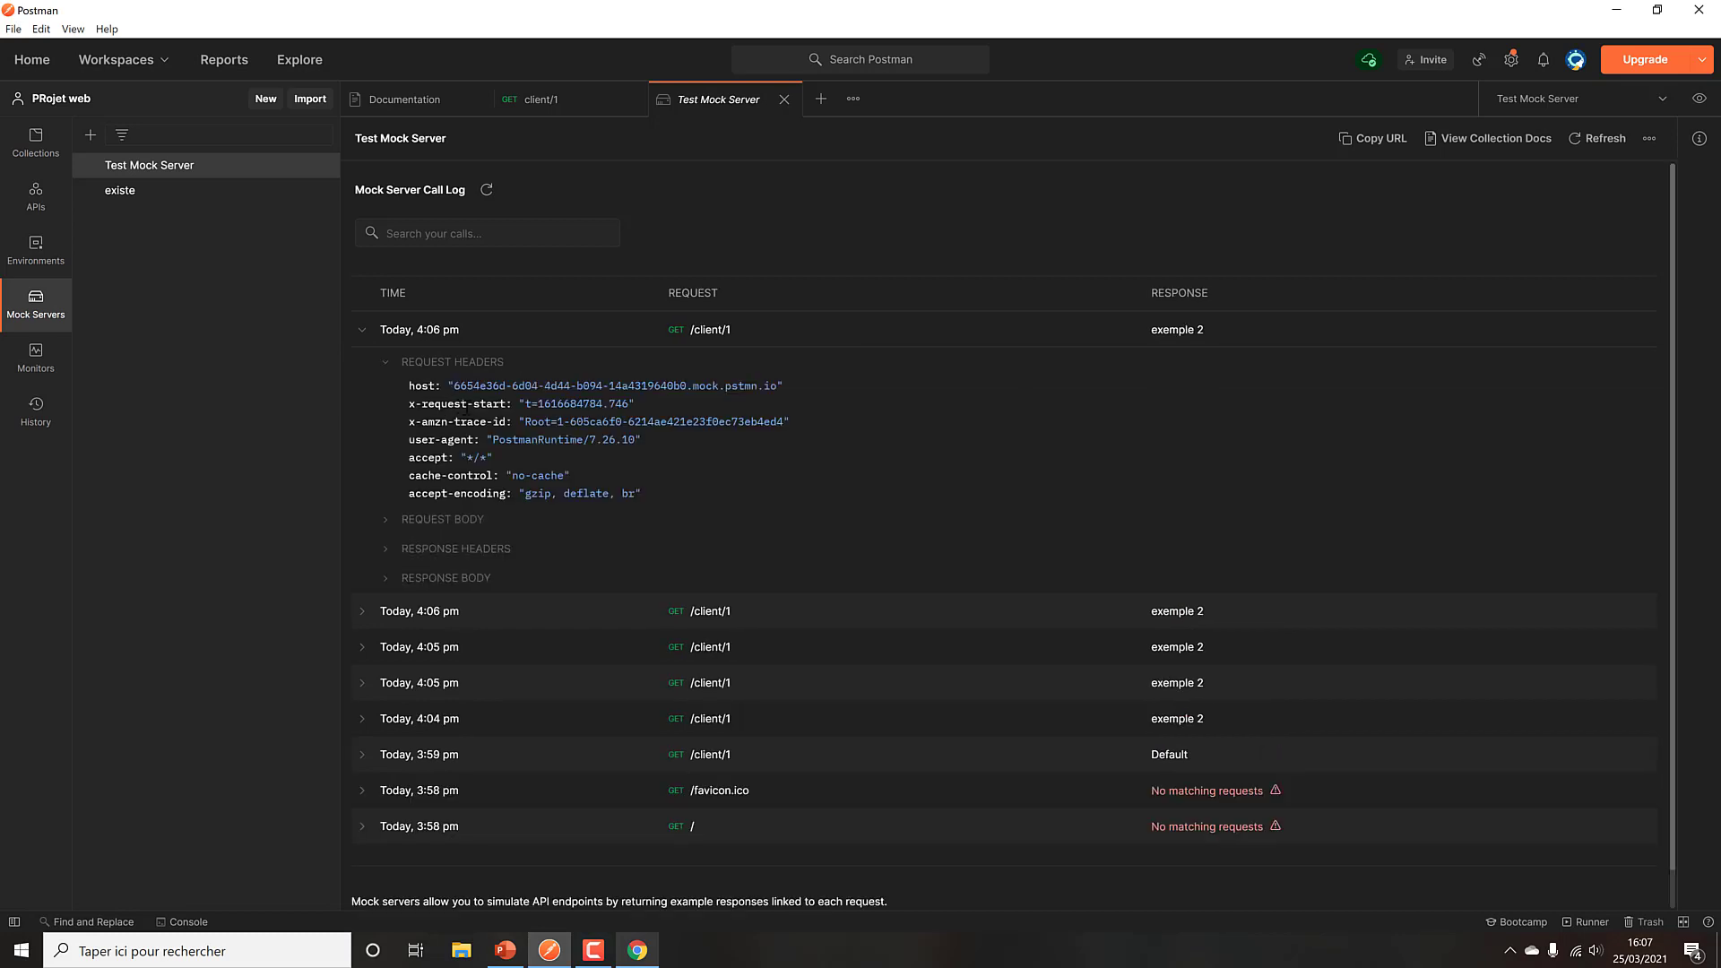
click(451, 520)
click(487, 566)
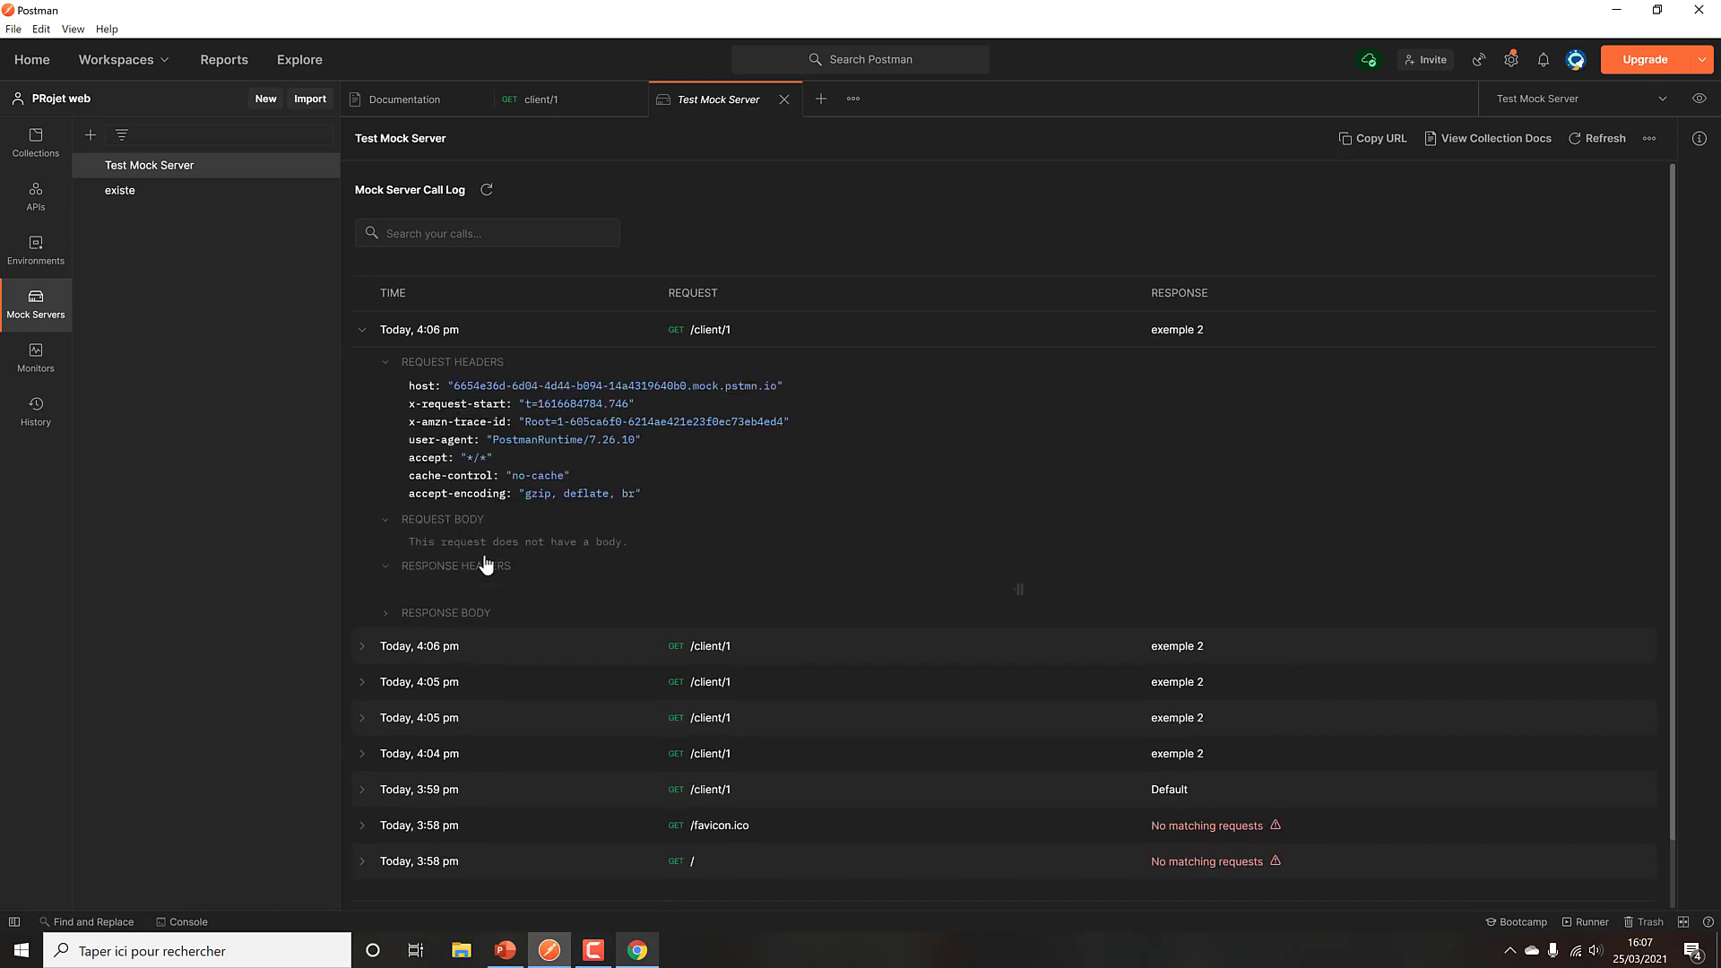
click(468, 617)
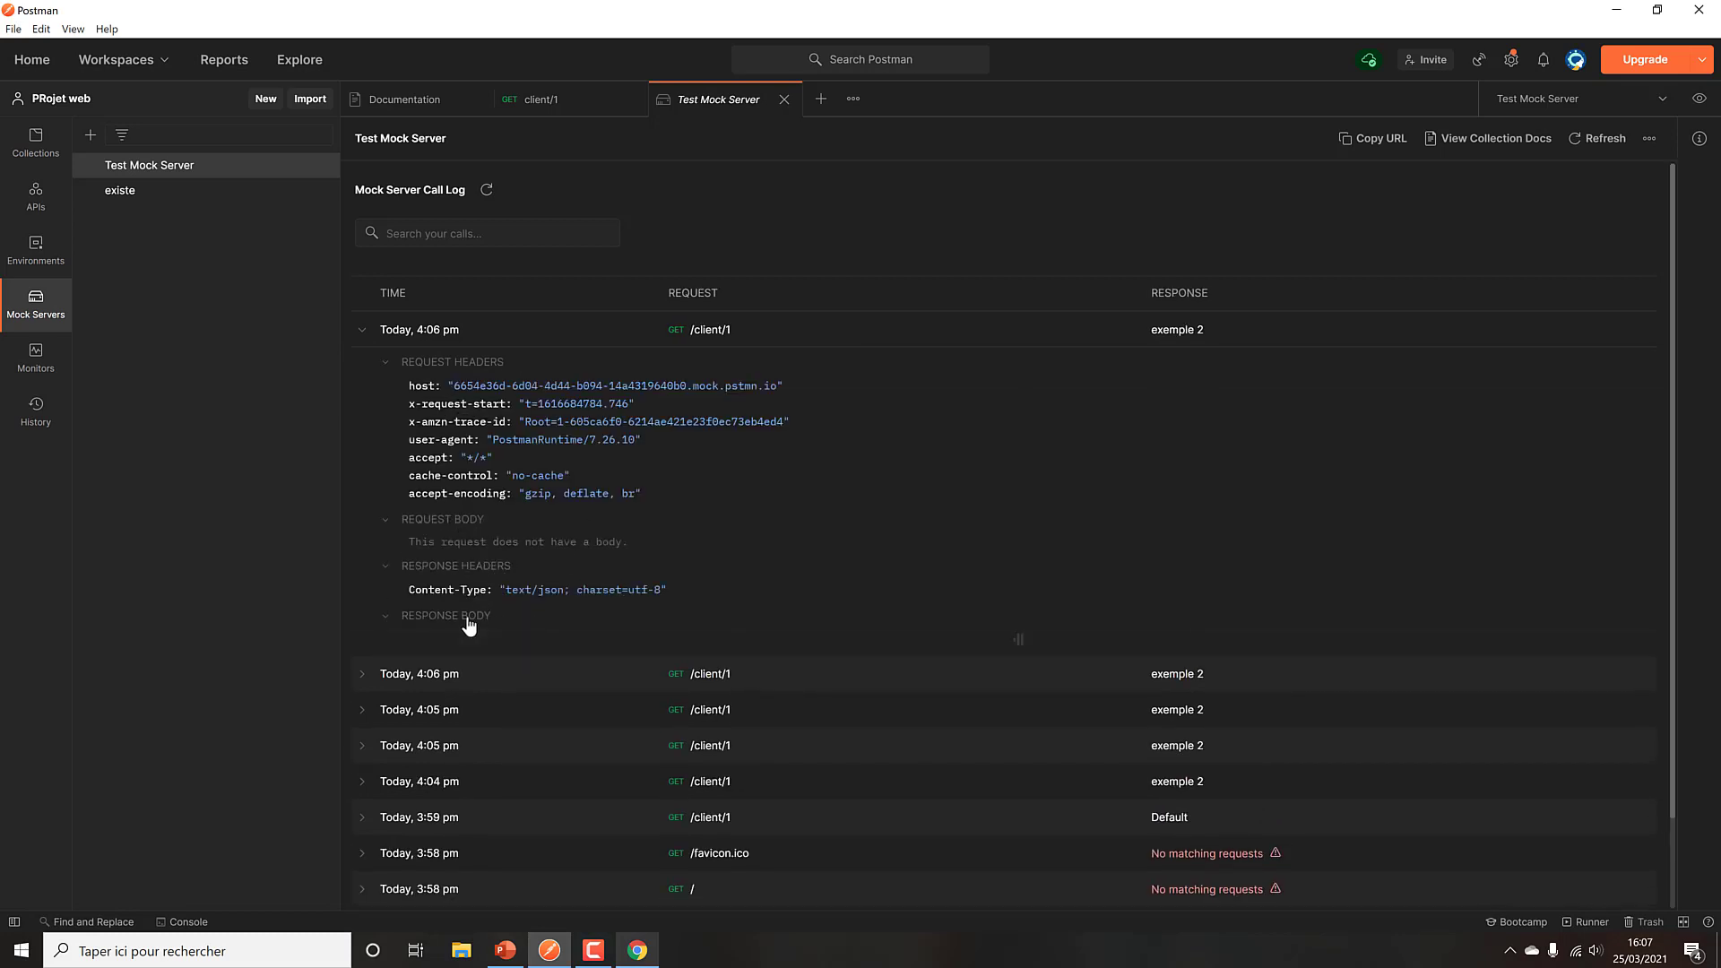
scroll(632, 511, down, 1)
scroll(631, 509, up, 1)
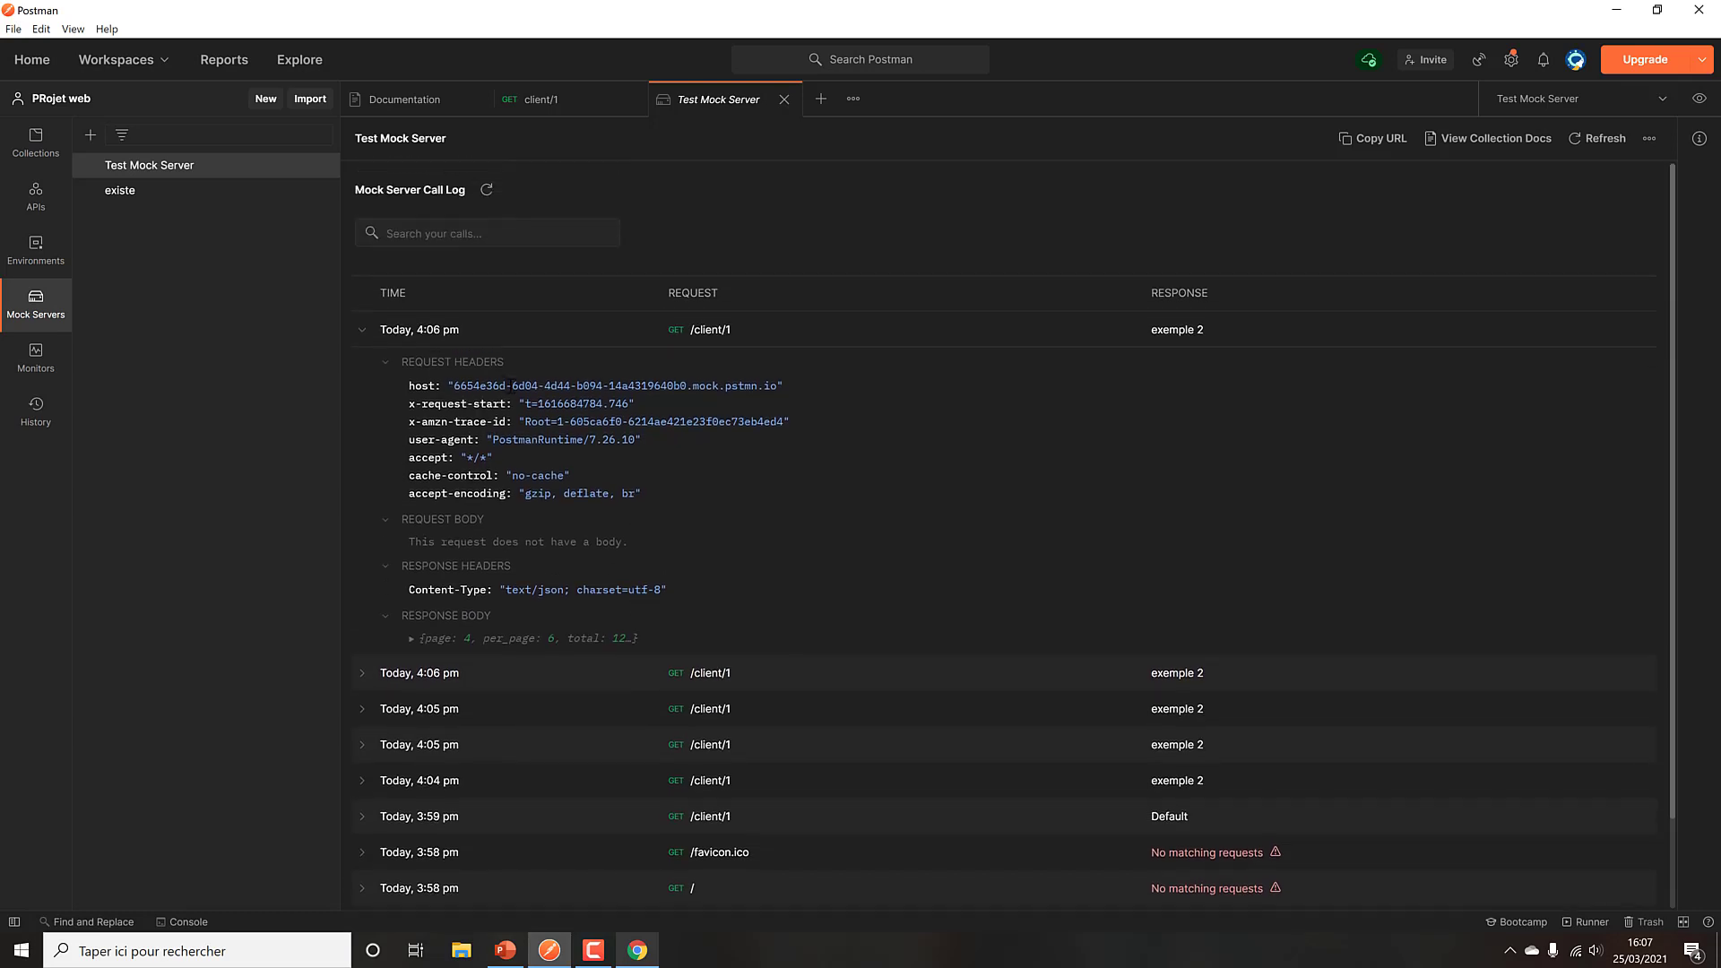
click(479, 334)
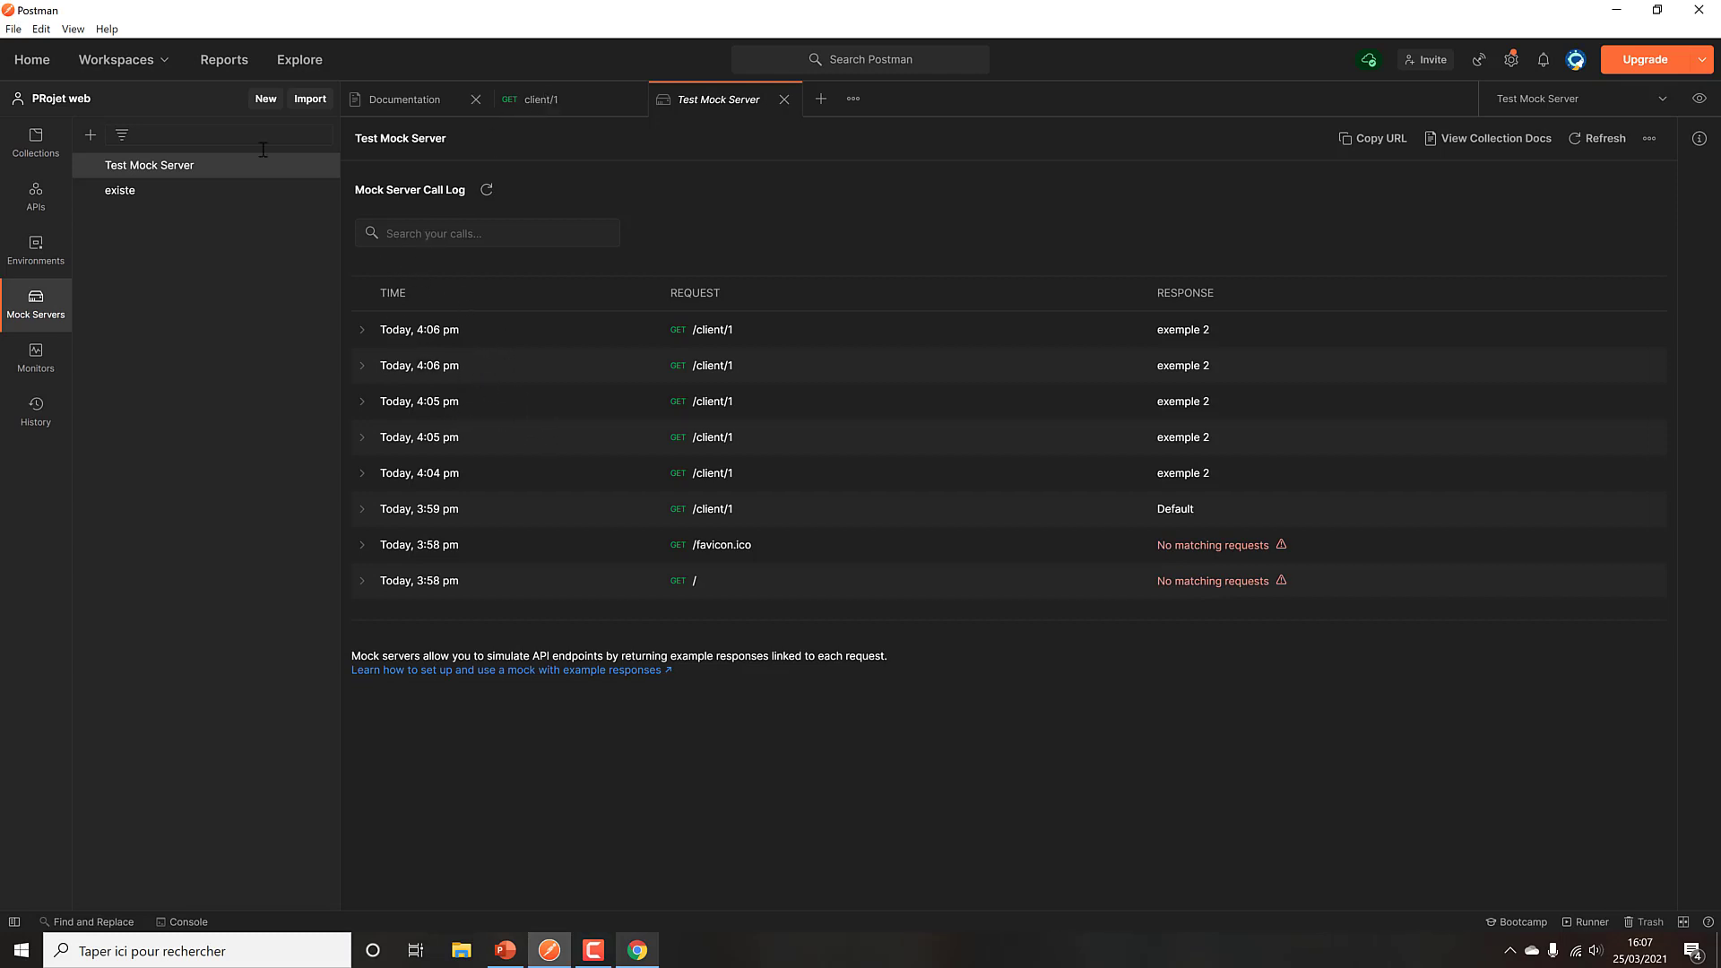
Step: View the details of the existe mock server and return to the collections
click(142, 197)
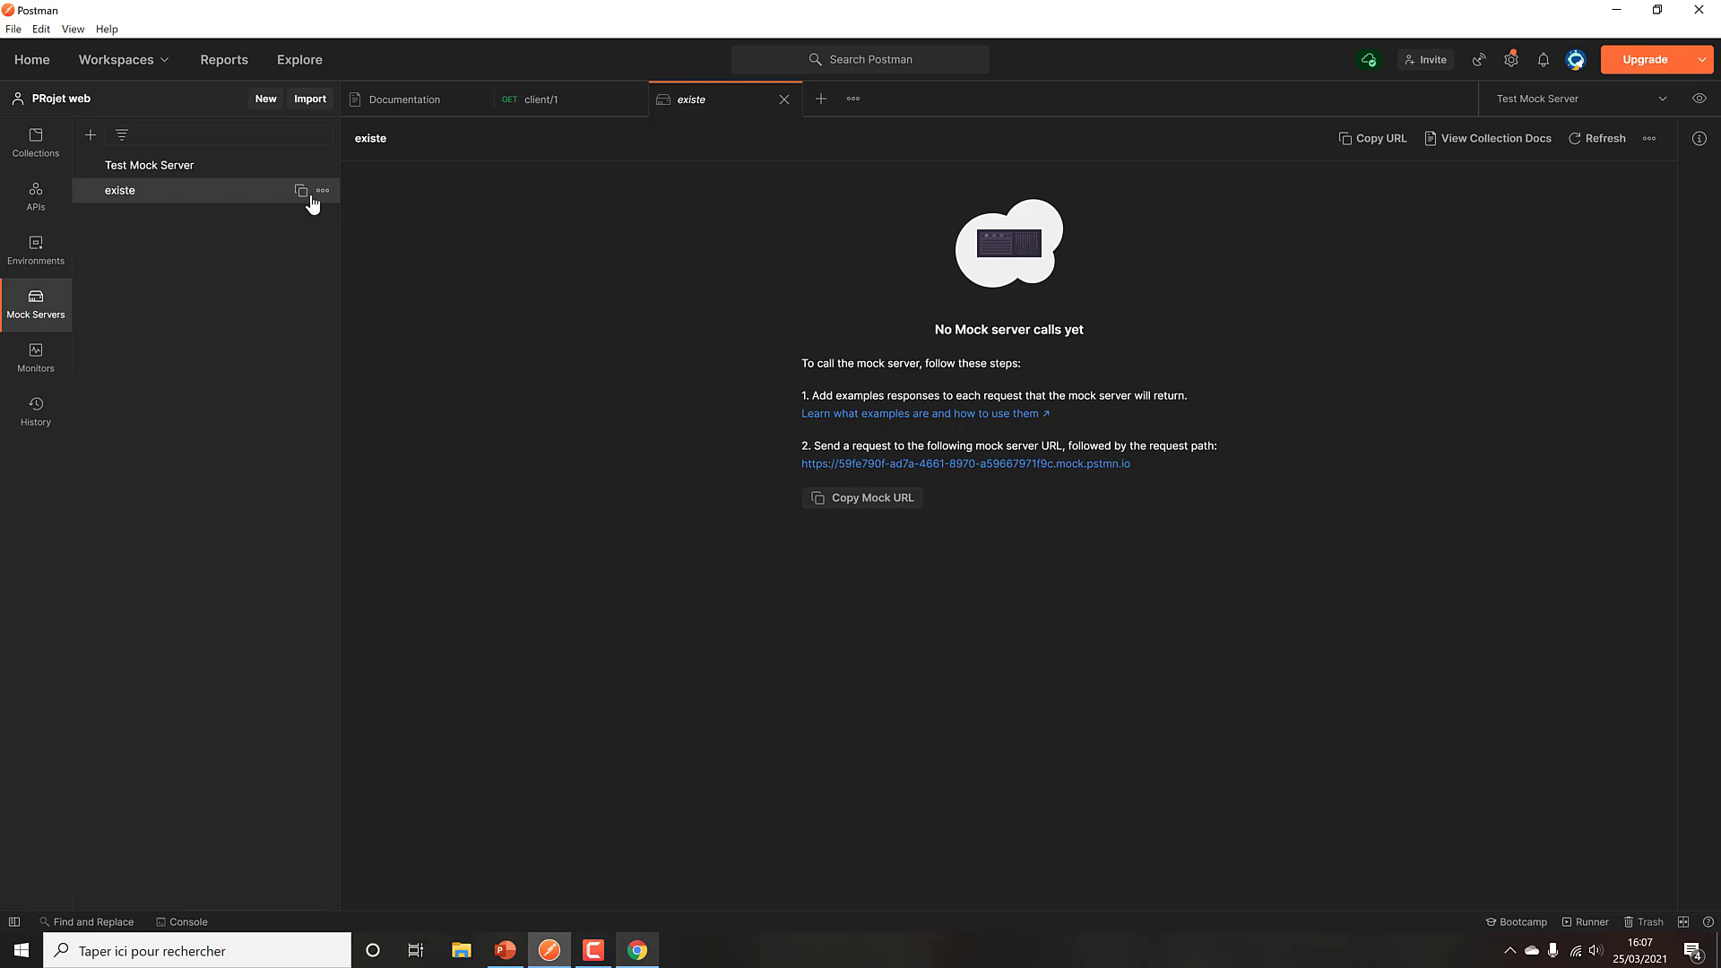
click(57, 163)
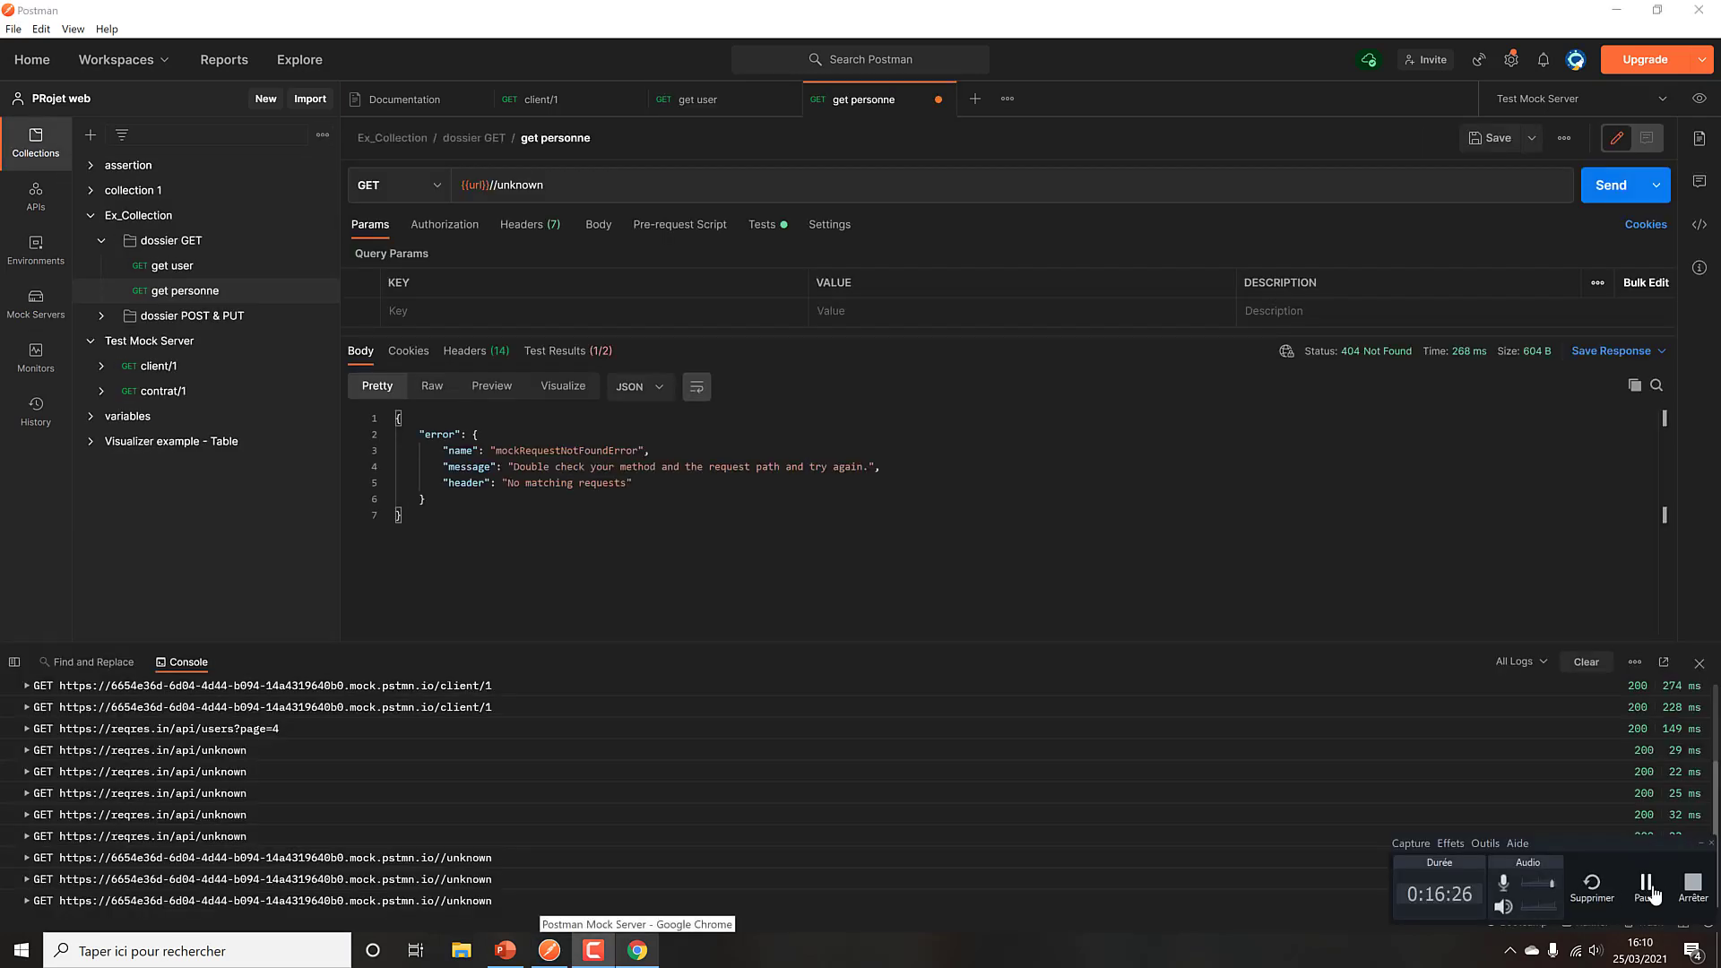
click(1646, 888)
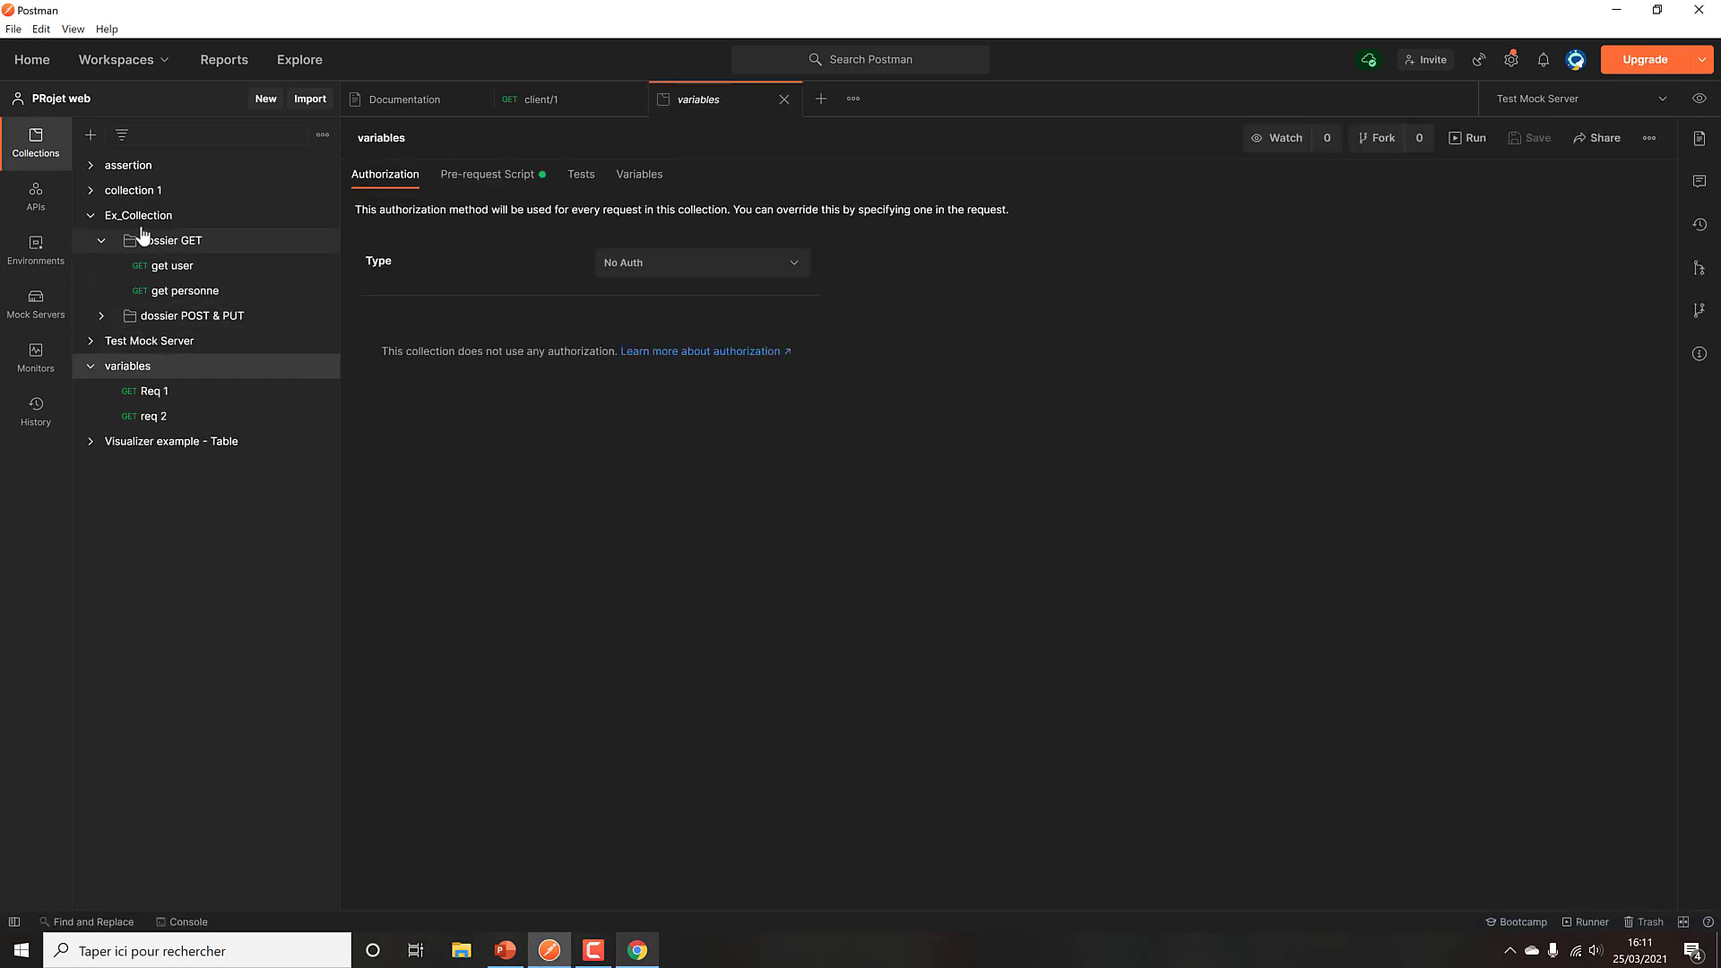
Step: Add an example to the get user request in Ex_Collection's dossier GET folder, keeping the default example name
click(241, 271)
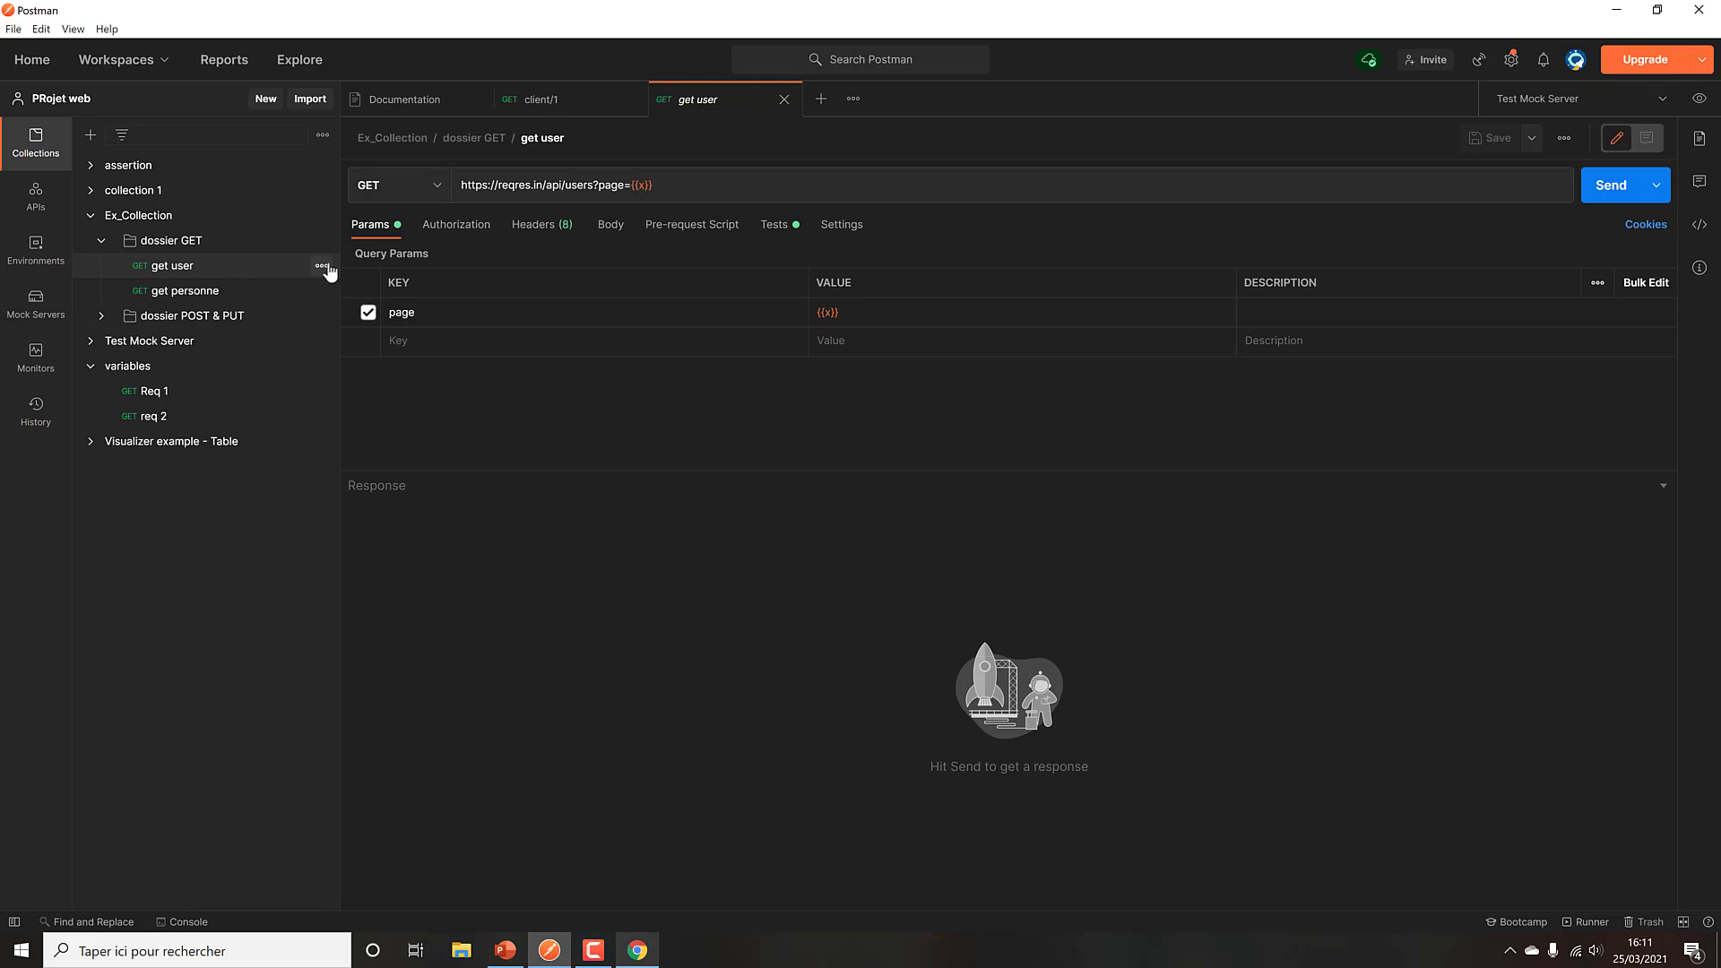
click(321, 265)
click(216, 306)
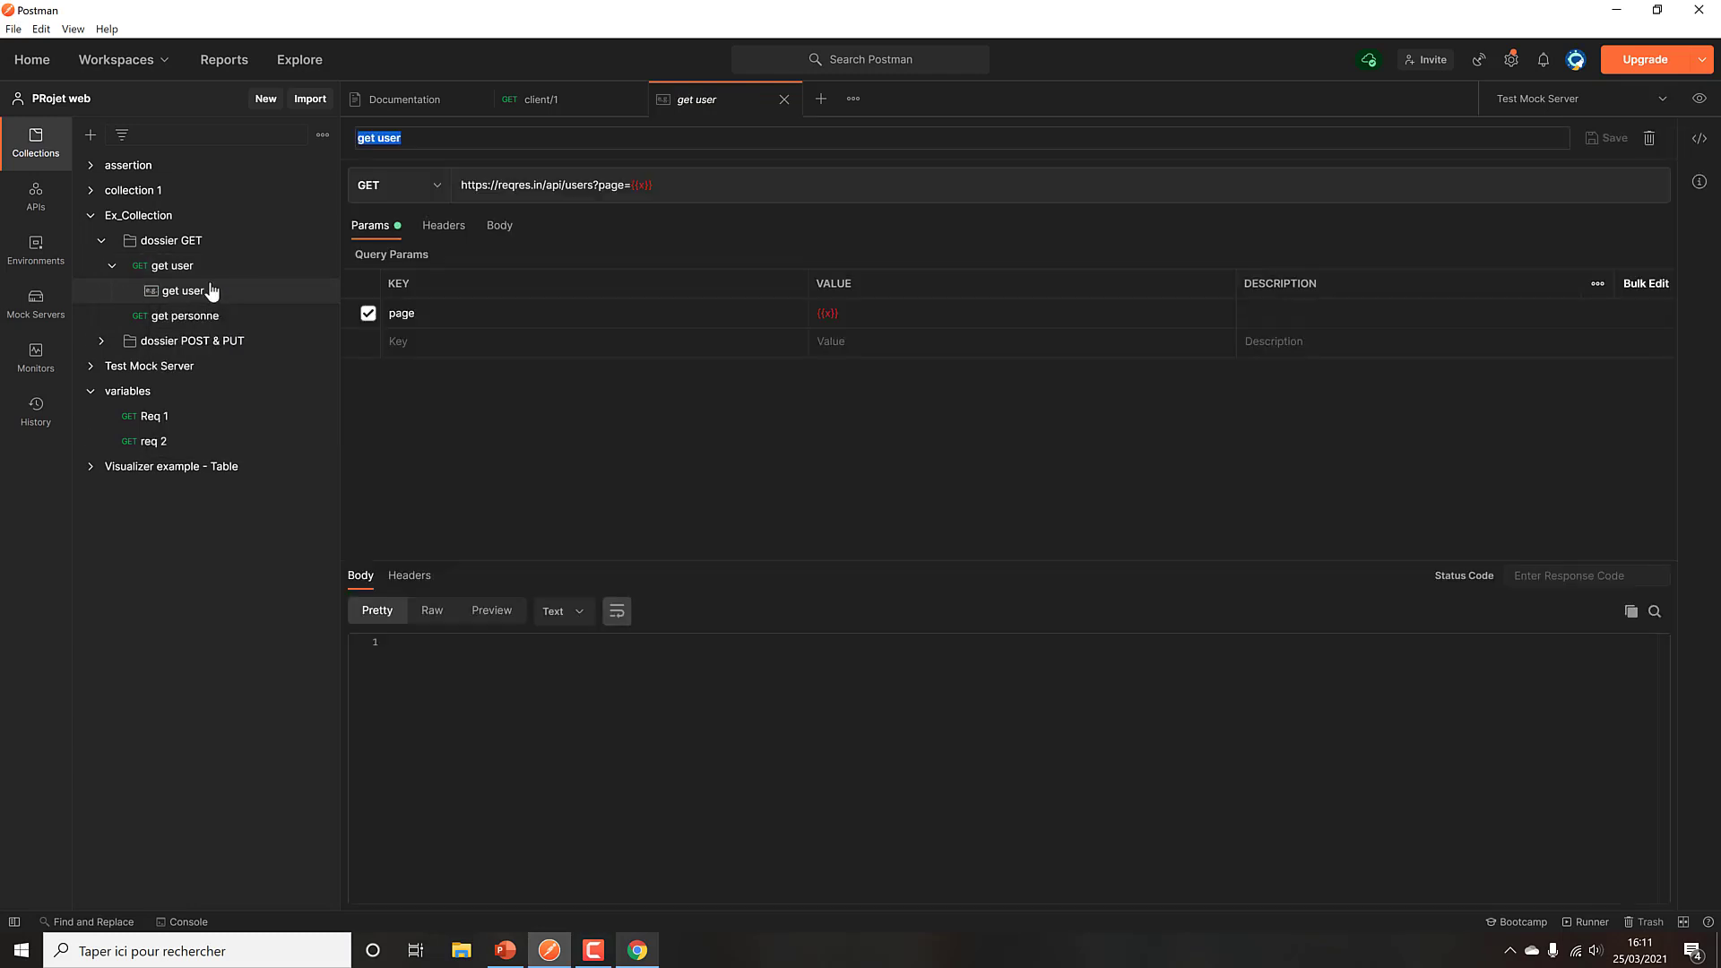
click(186, 290)
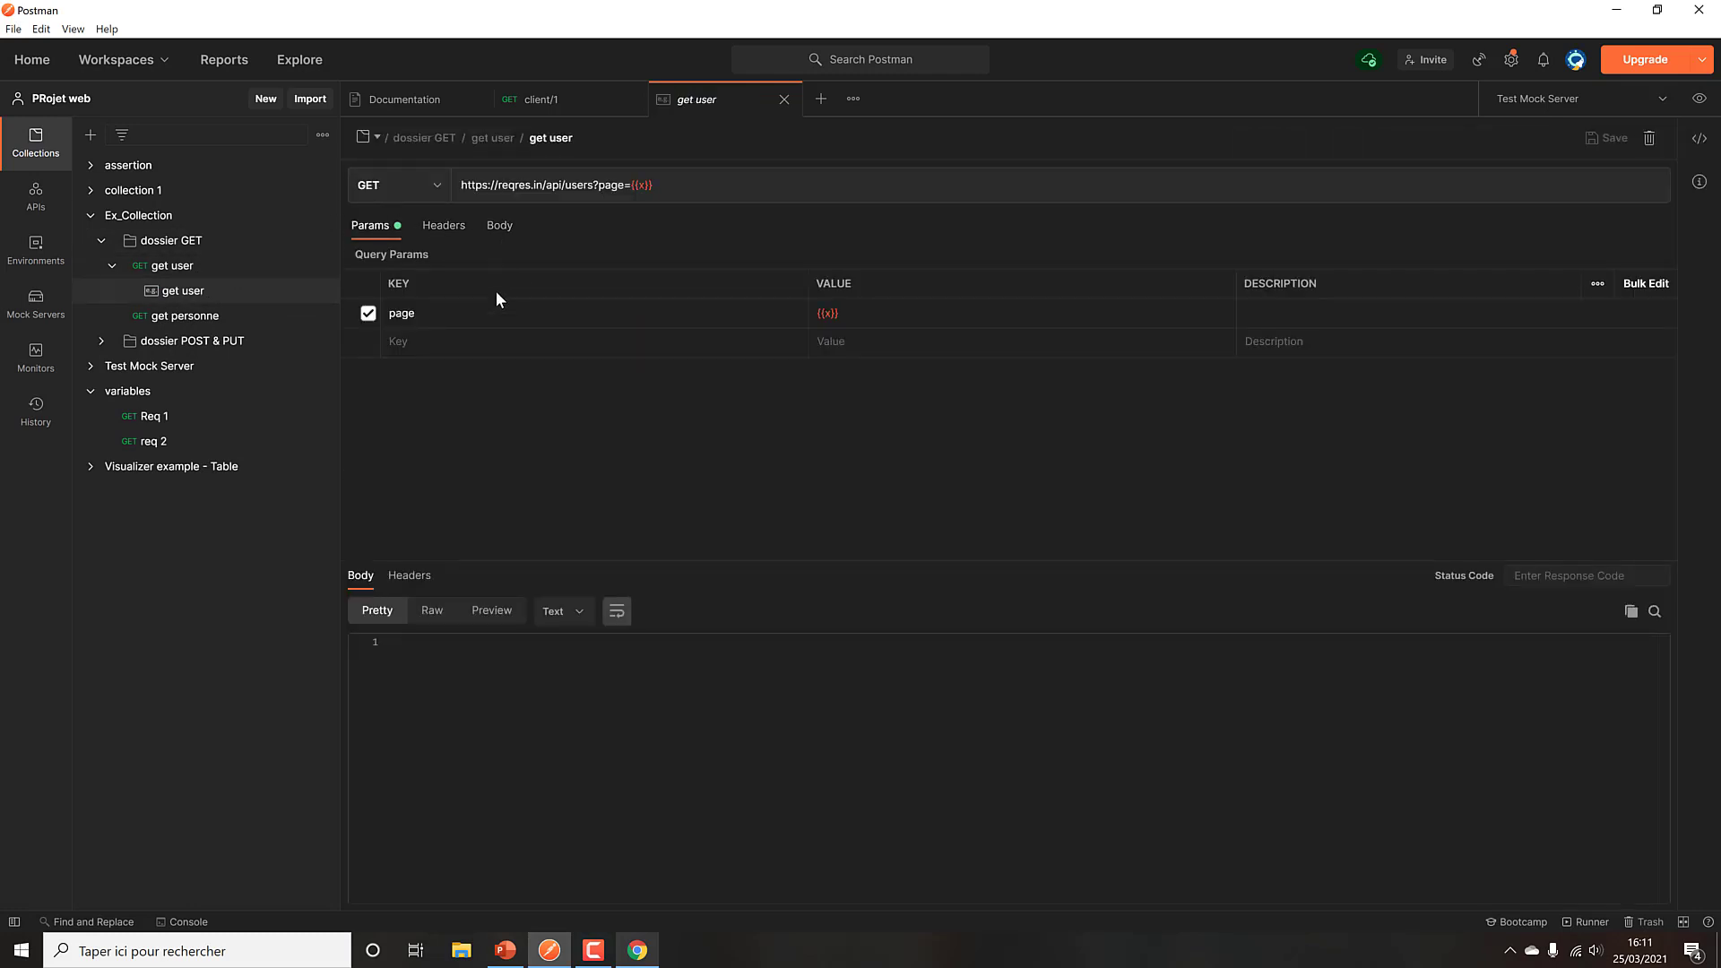
Step: Keep Test Mock Server as the active environment and review its variables and the globals
click(1663, 100)
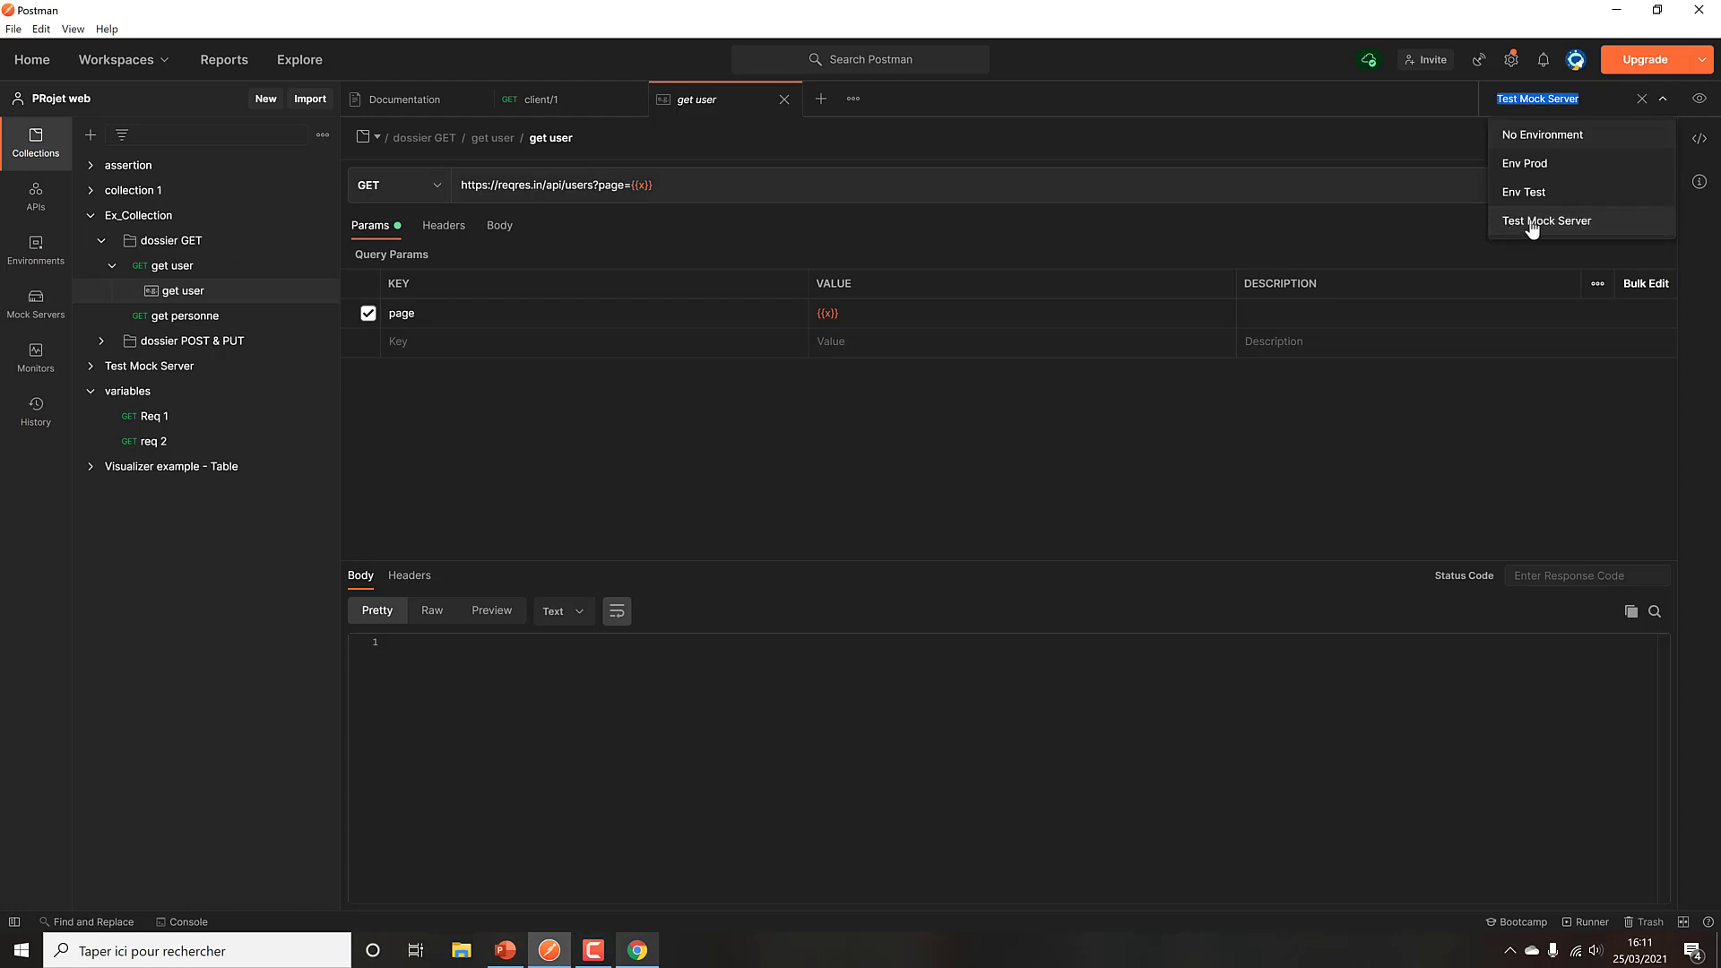
click(1540, 220)
click(1700, 102)
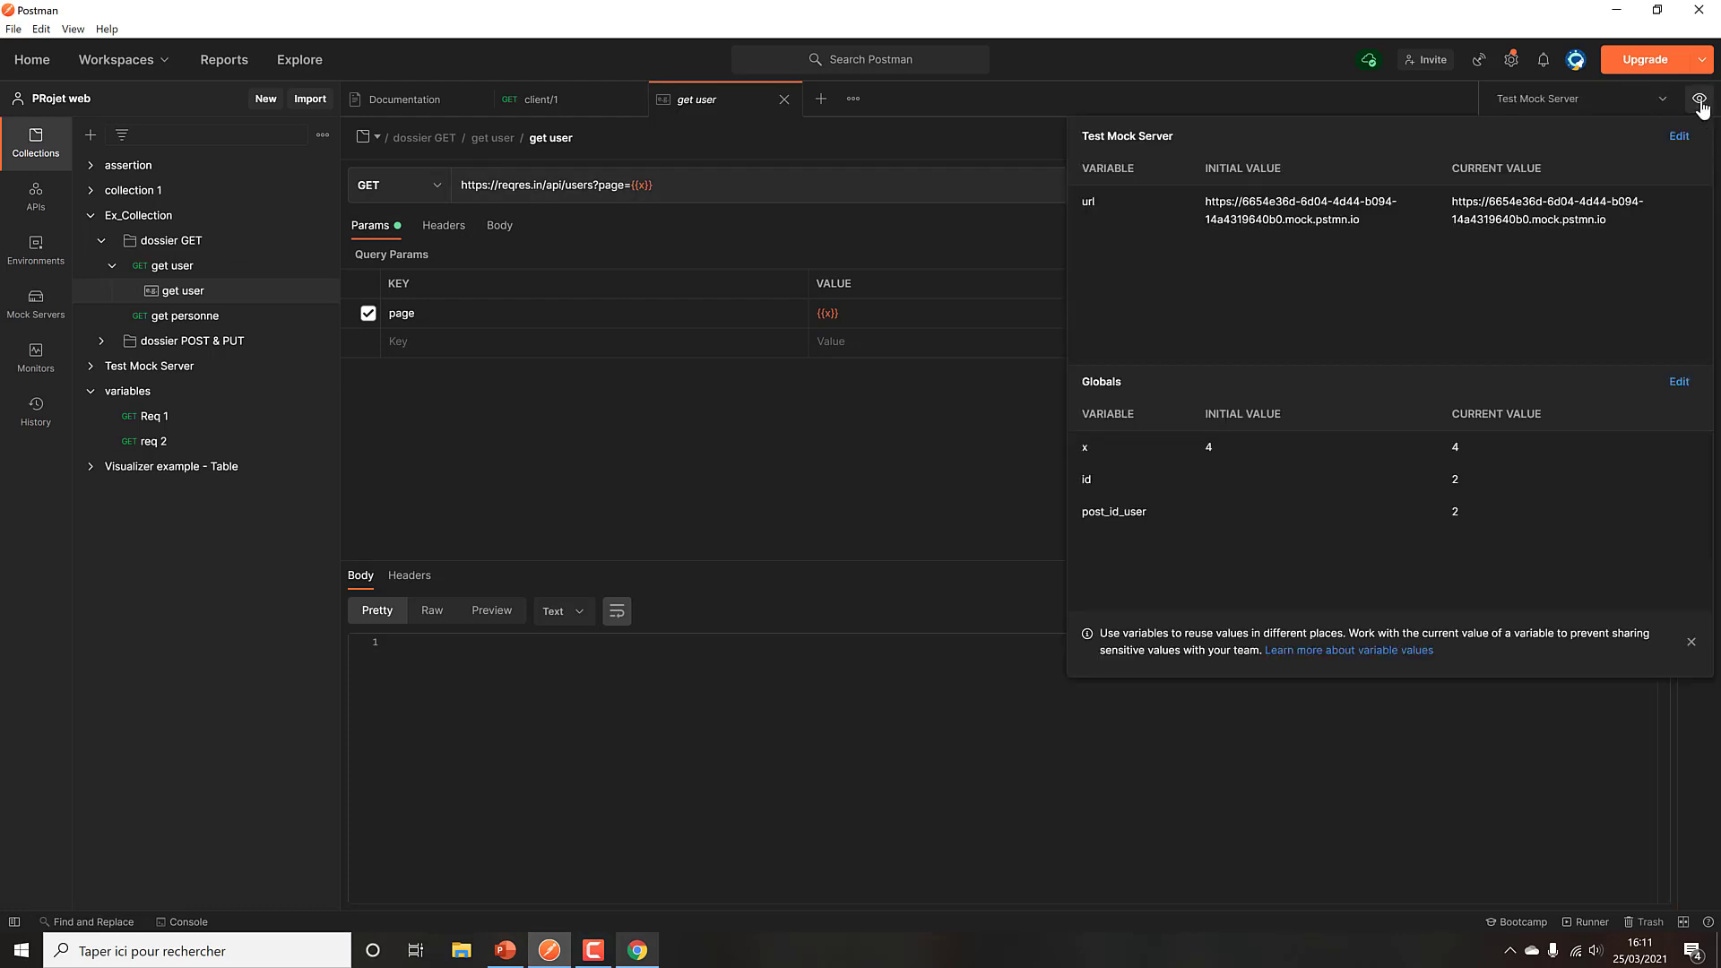
click(1700, 106)
Step: Replace the base address in the get user example's URL with {{url}}, giving {{url}}/users?page={{x}}
click(525, 186)
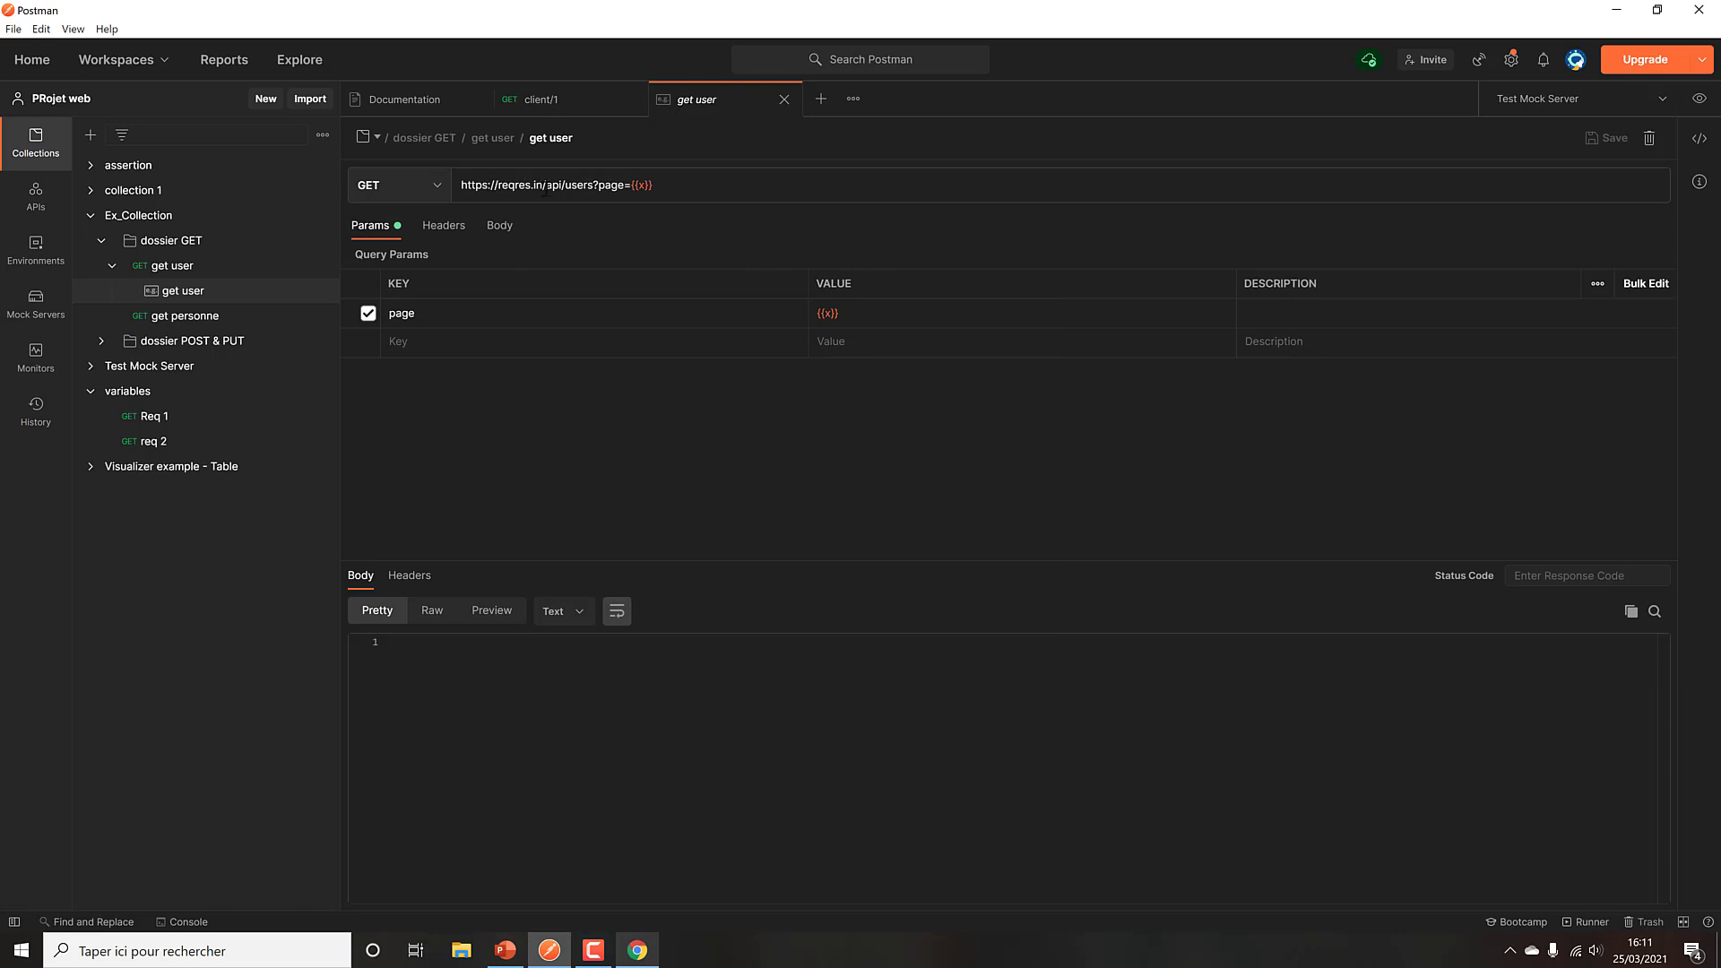
drag(568, 185, 457, 192)
text({{url}})
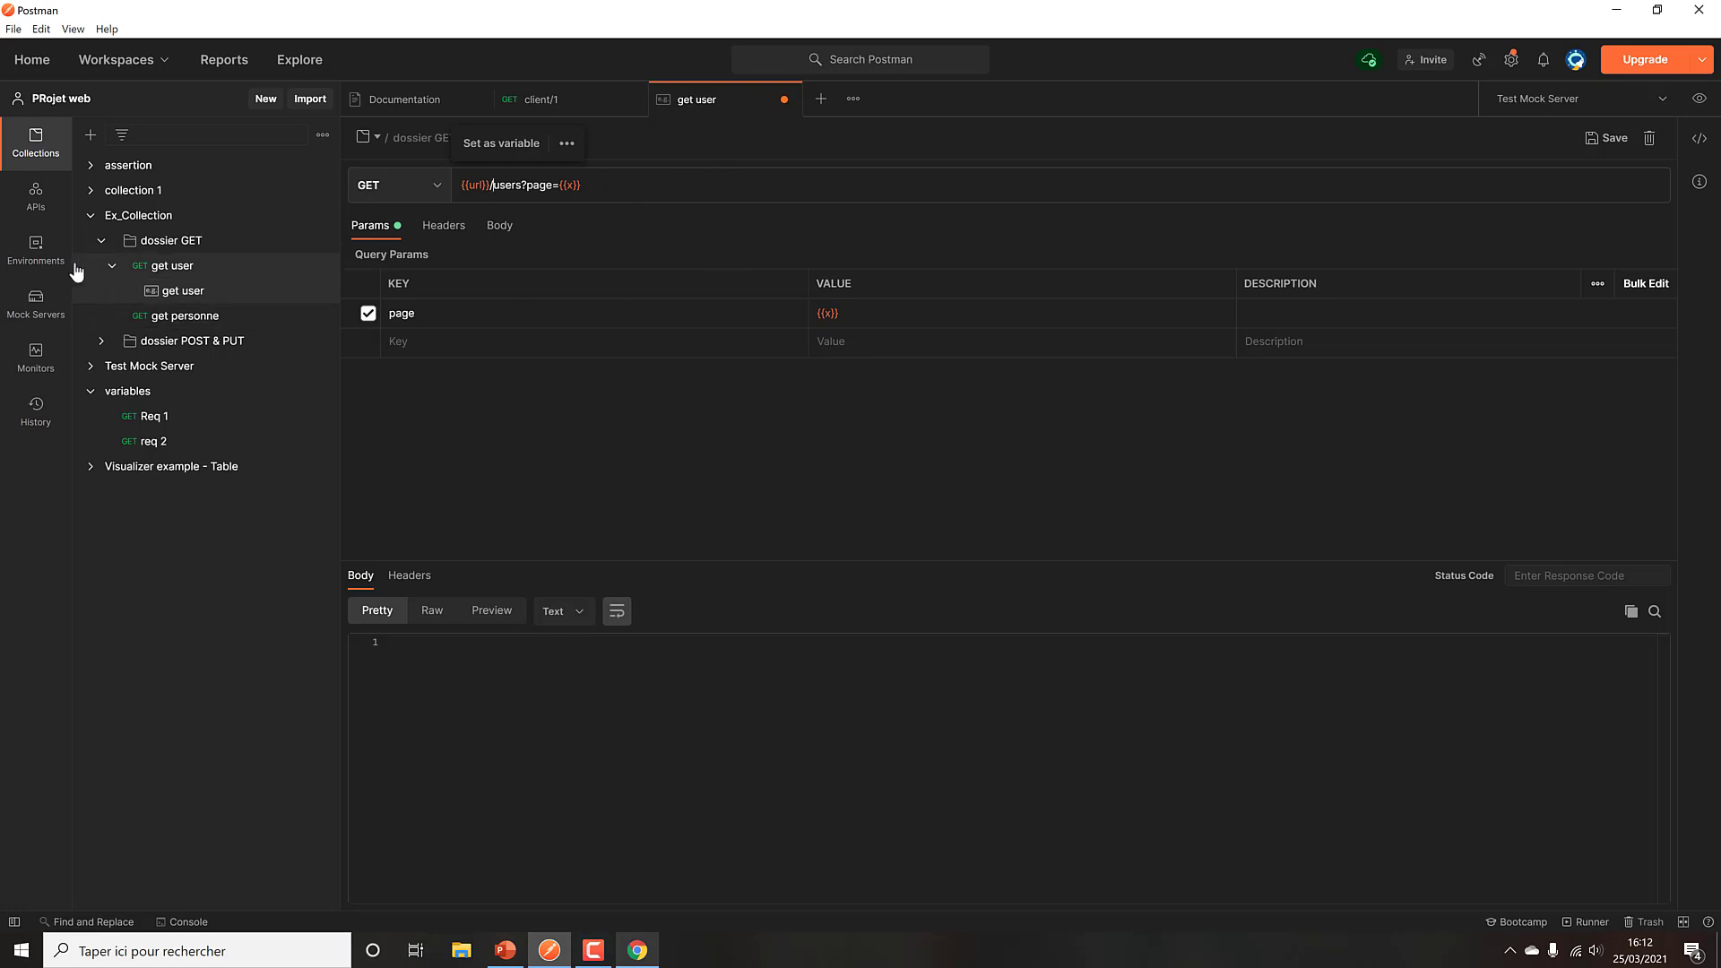
Step: Show the list of mock servers and switch to the Formation Postman presentation in PowerPoint
click(36, 303)
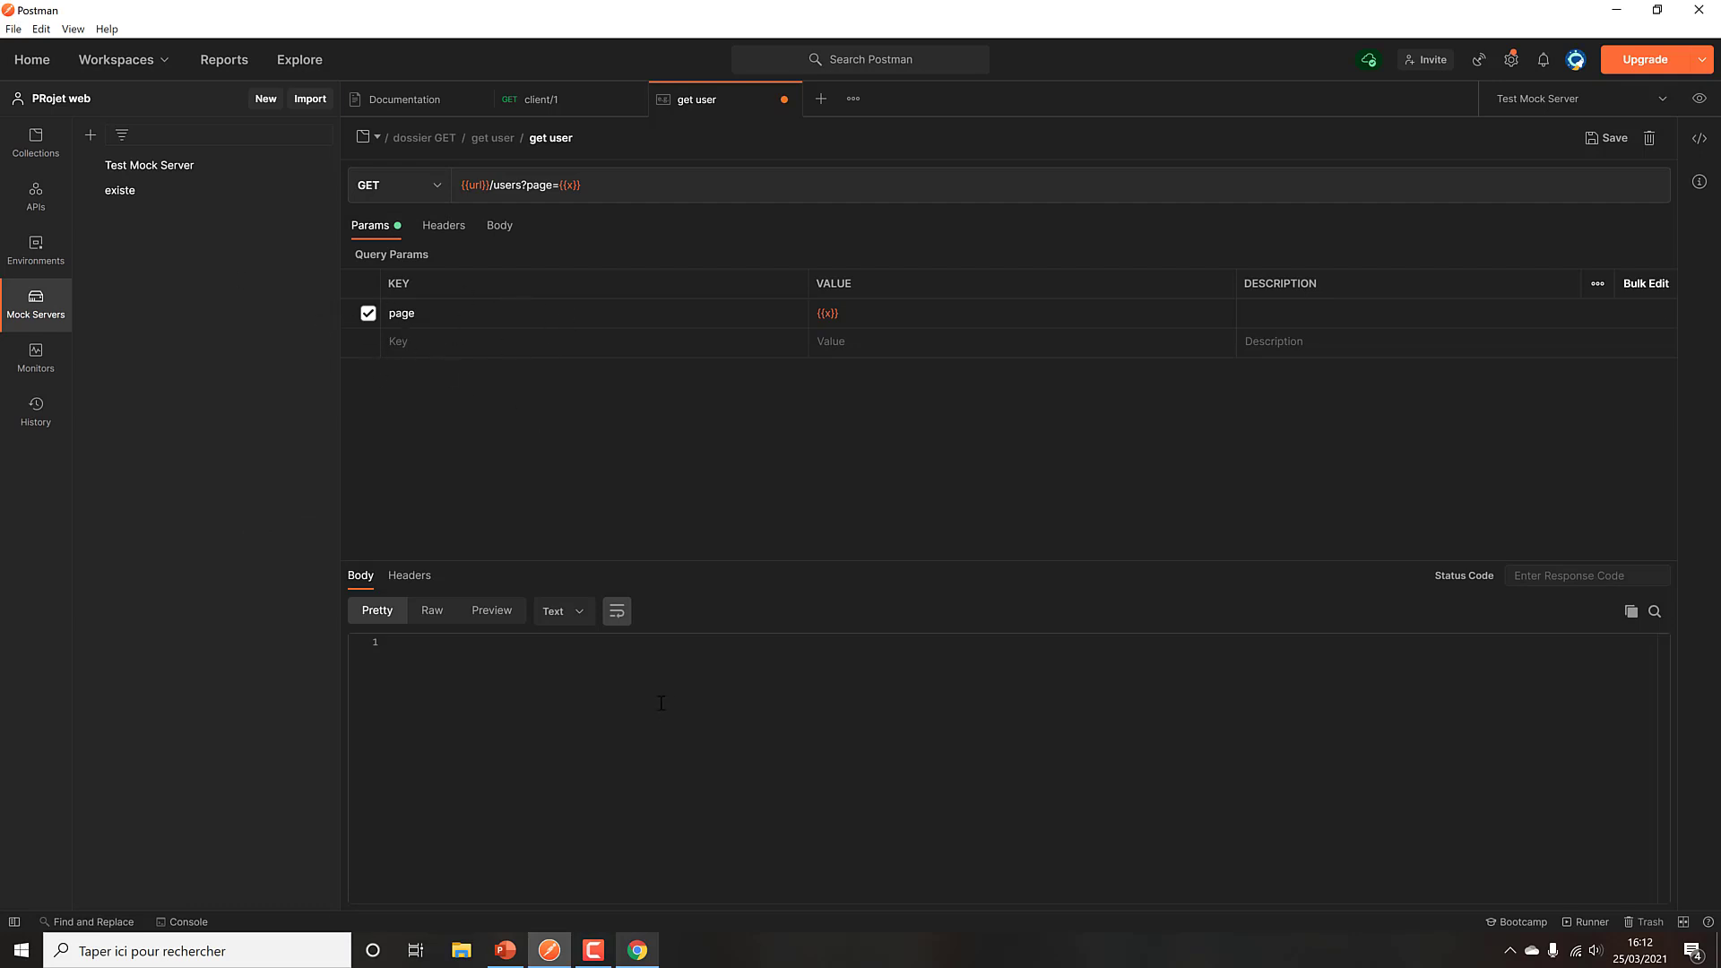
click(592, 950)
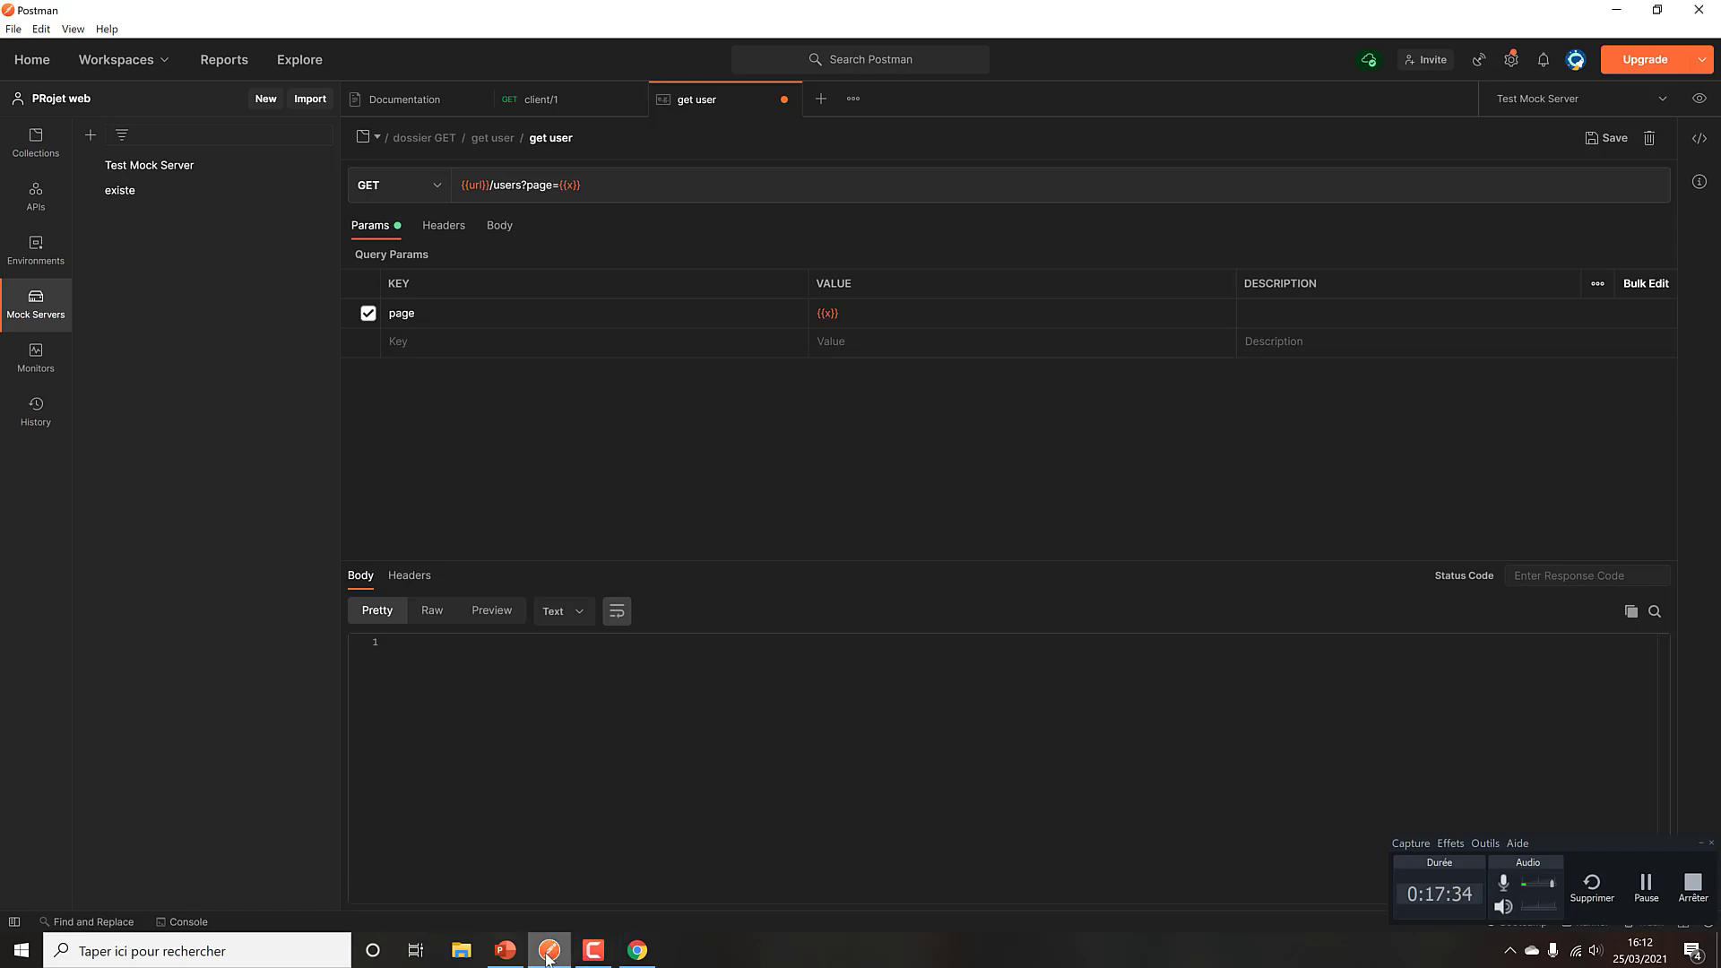
click(506, 949)
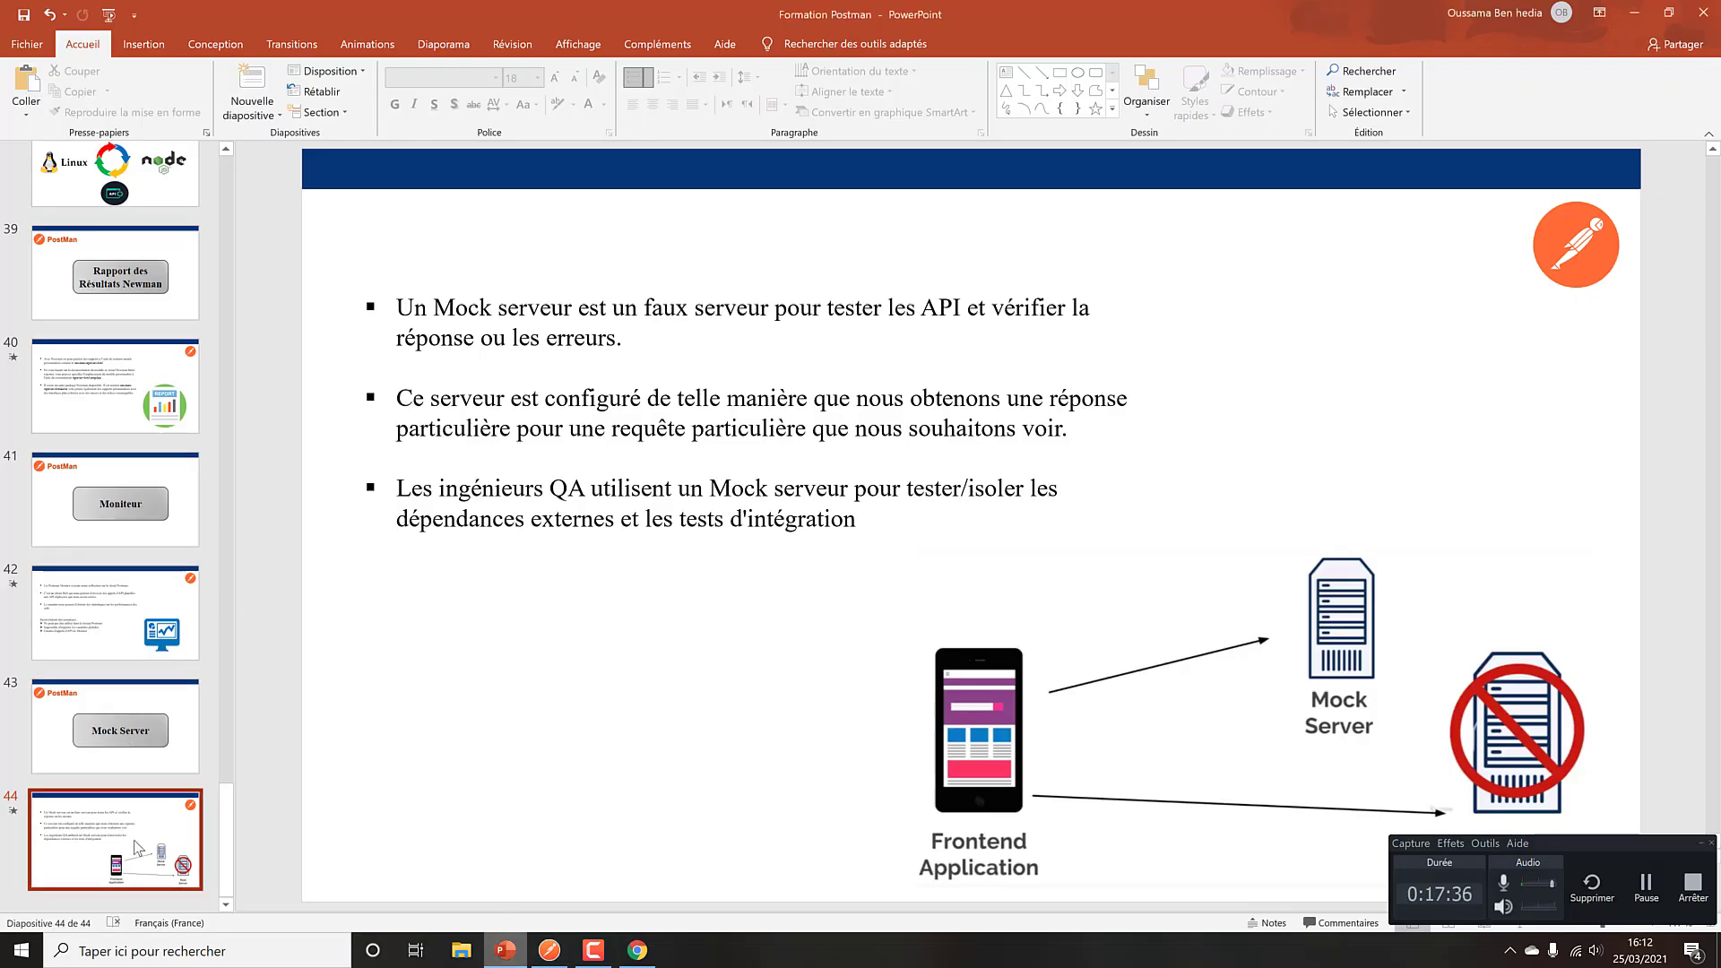